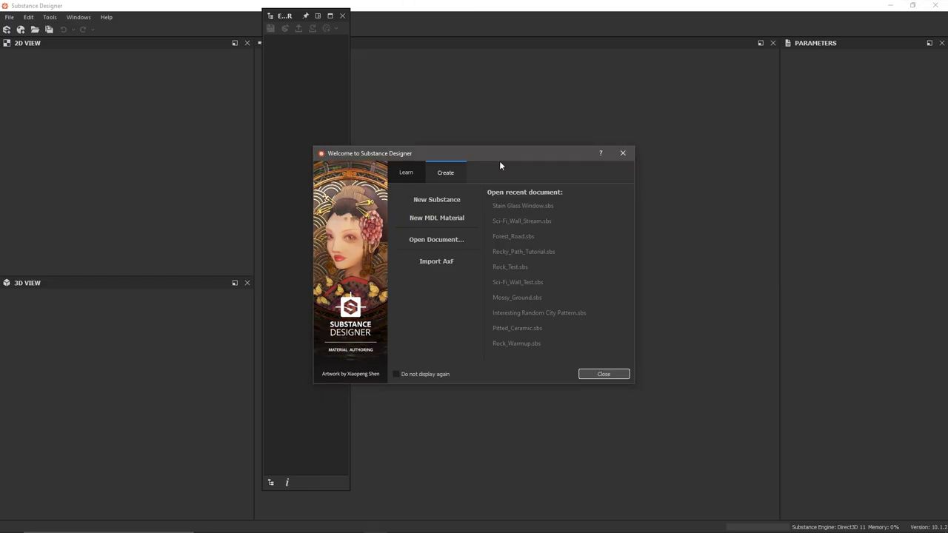
Create a new substance graph named Stained Glass Utility from the PBR (Metallic/Roughness) template.
left_click(431, 200)
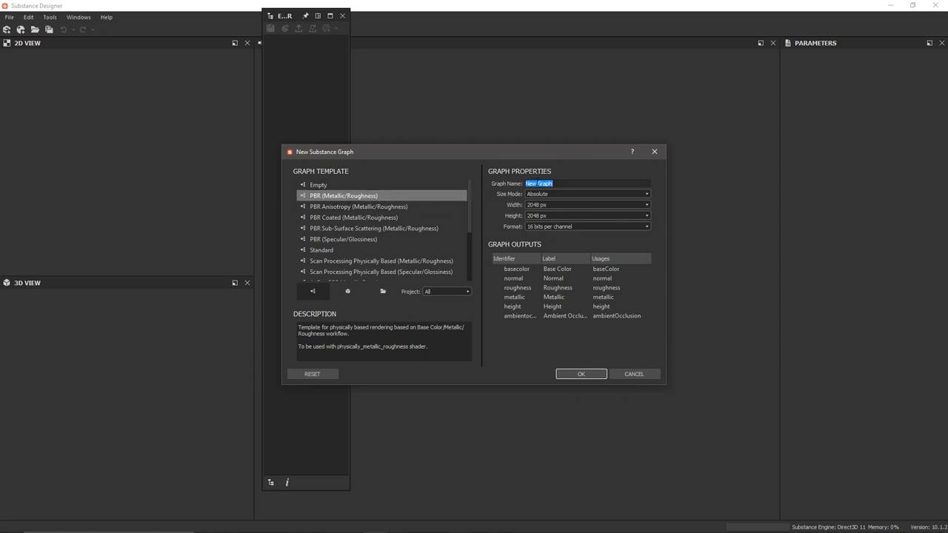
type("Stained Glass Utility")
key("Tab")
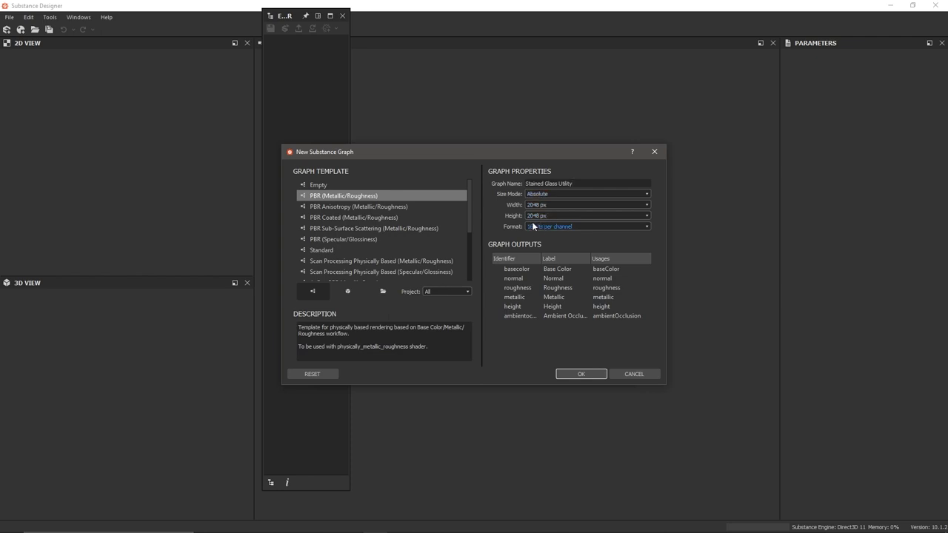
left_click(588, 374)
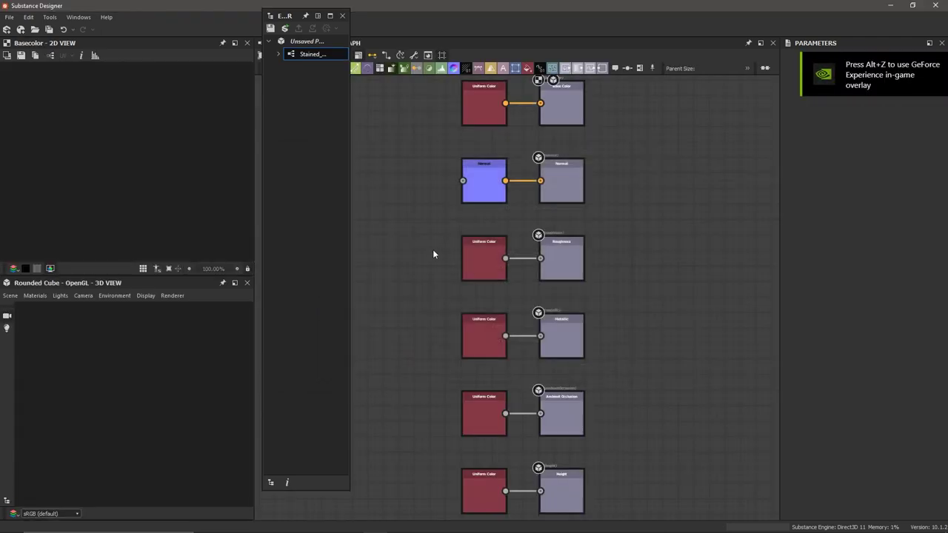
Move the floating Explorer window off the graph so the output nodes are unobstructed.
left_click(286, 18)
mouse_move(285, 18)
left_mouse_down()
mouse_move(298, 41)
mouse_move(340, 0)
mouse_move(286, 0)
left_mouse_up()
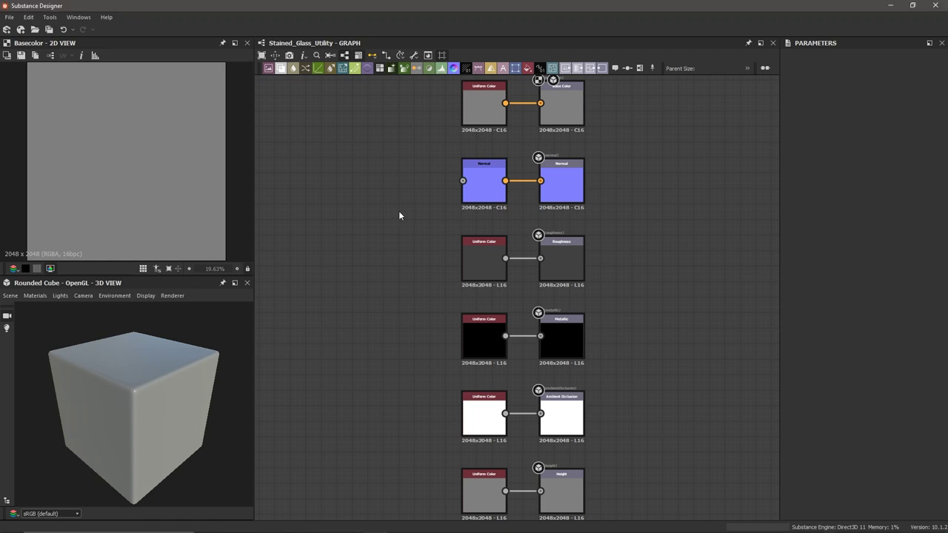
scroll(398, 210, "down", 2)
middle_click_drag(395, 208, 419, 210)
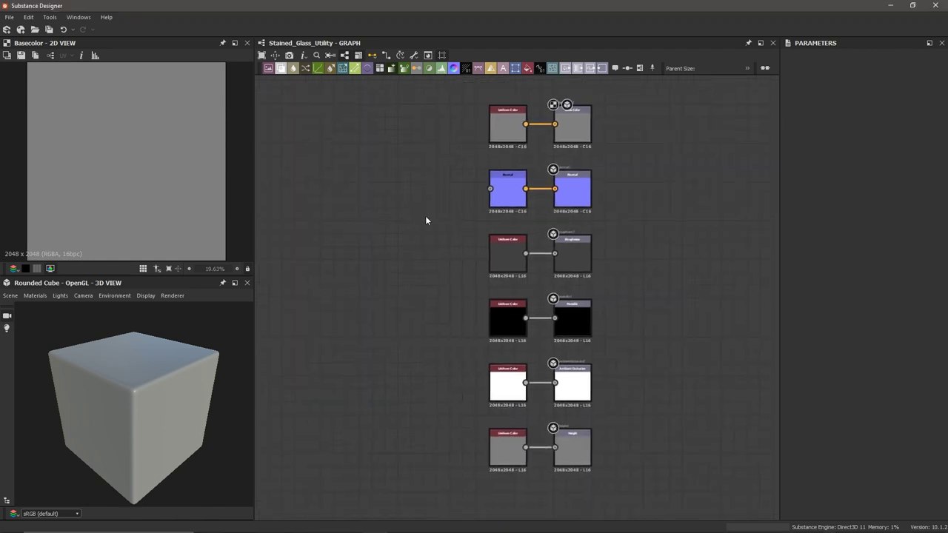
Switch the 3D preview's default material to the physically_metallic_roughness Tessellation shader and set its Tessellation Factor to 16.
left_click(46, 295)
mouse_move(47, 311)
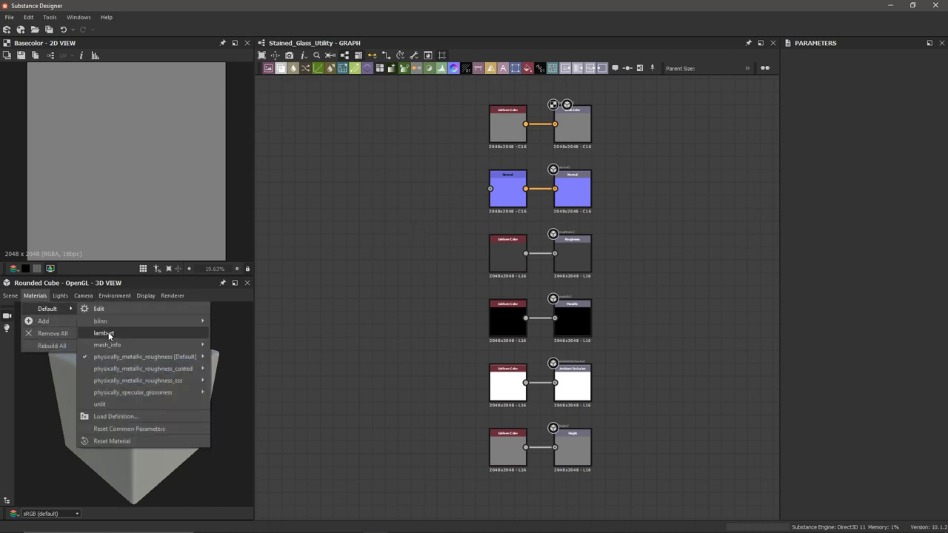
mouse_move(170, 360)
left_click(232, 368)
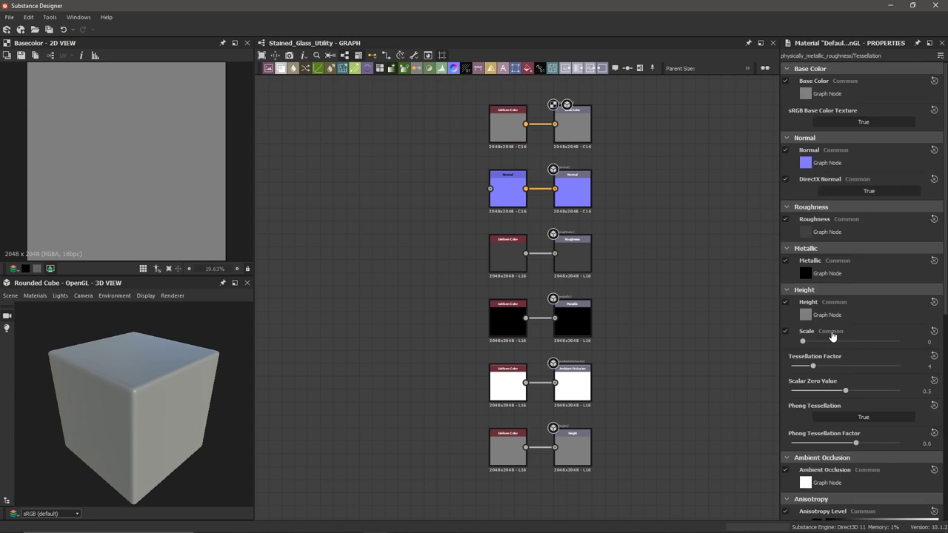
left_click_drag(814, 366, 898, 366)
left_click(926, 341)
key("Return")
Add a Blend node to the graph and connect its output to the Normal node's input.
middle_click_drag(363, 269, 434, 270)
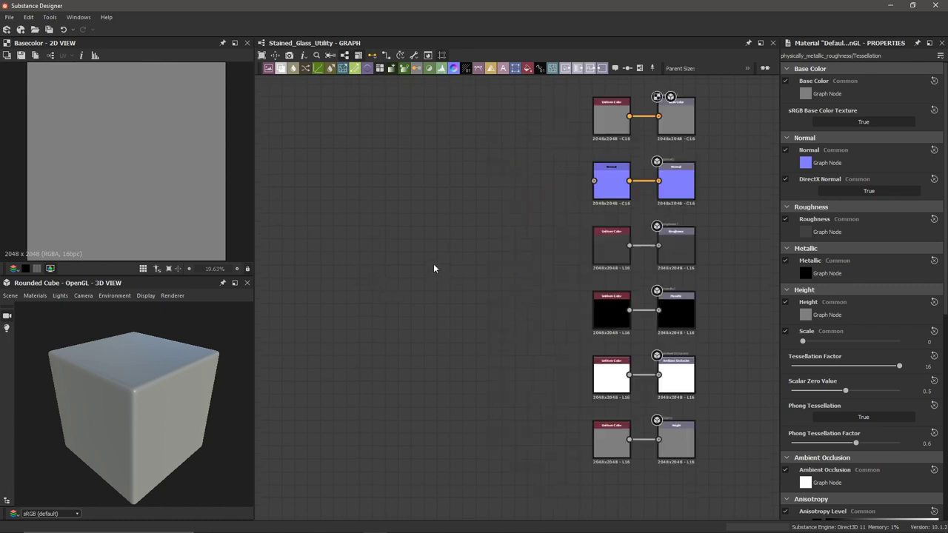
key("space")
type("blend")
key("Return")
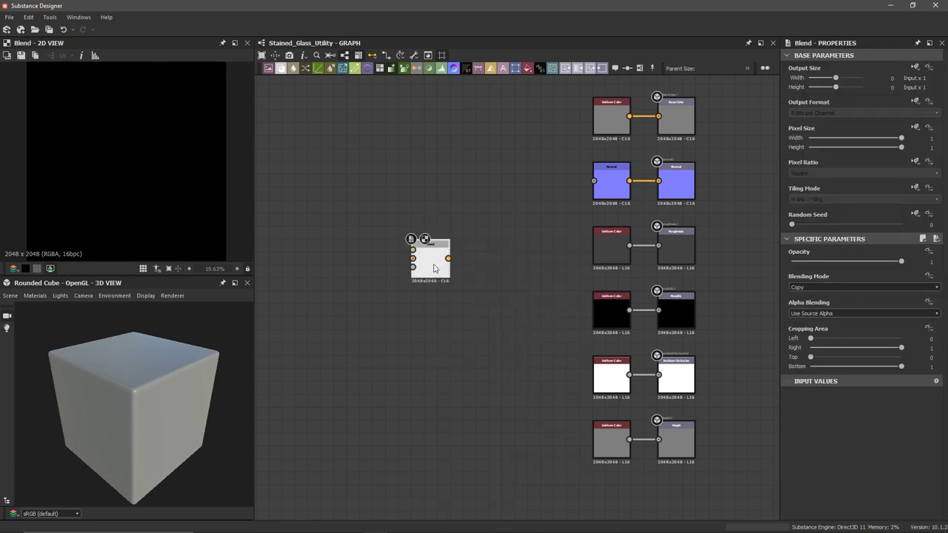
left_click_drag(434, 268, 593, 180)
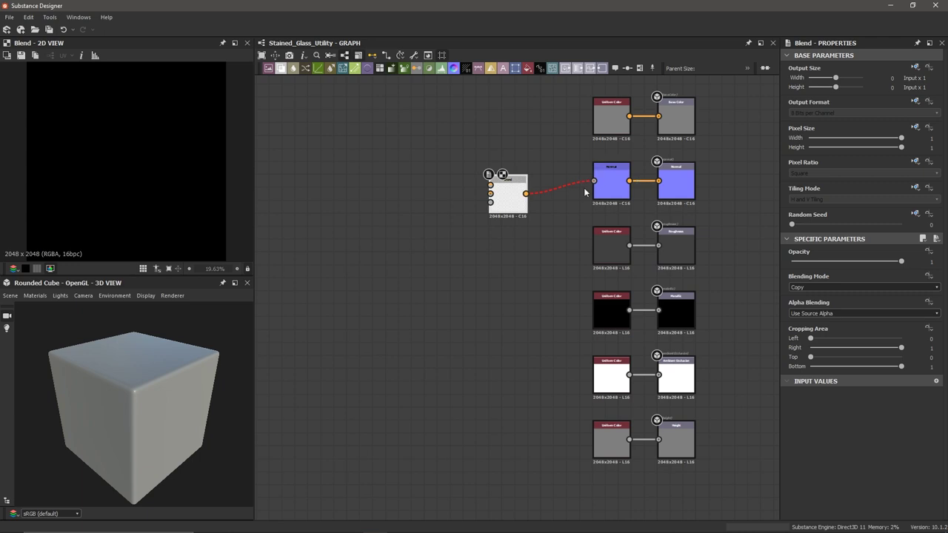
left_click_drag(516, 200, 516, 238)
Replace the Uniform Color feeding the Ambient Occlusion output with an Ambient Occlusion (HBAO) node and connect it.
scroll(564, 361, "up", 1)
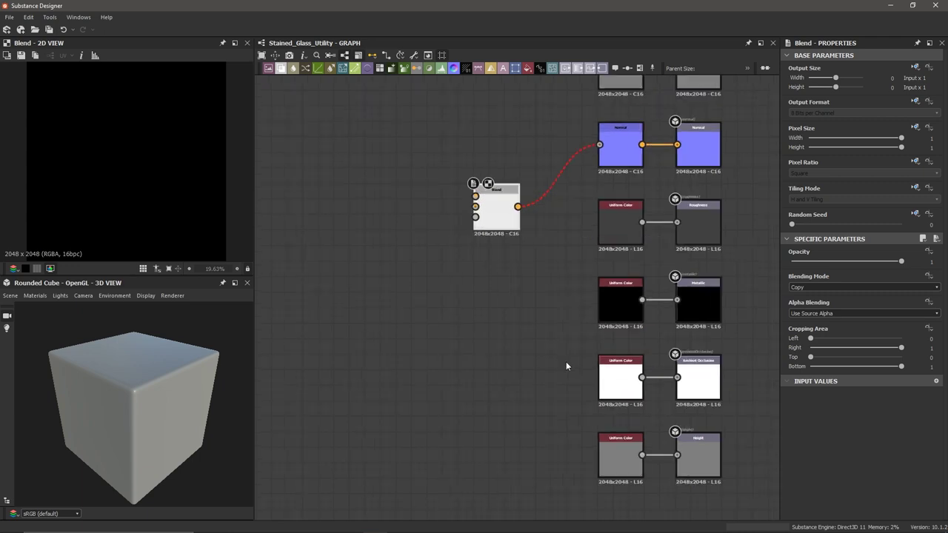
middle_click_drag(552, 313, 510, 276)
left_click(570, 345)
key("Delete")
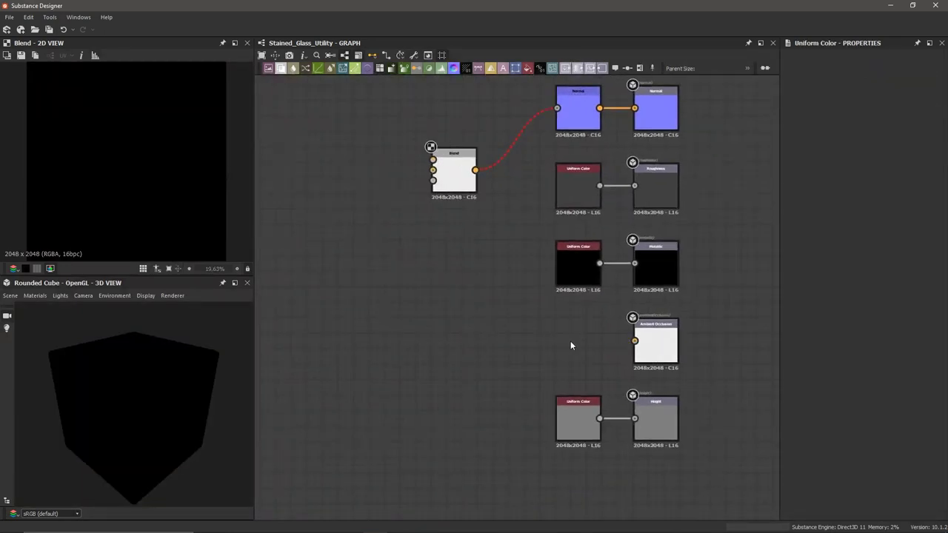
key("space")
type("amb")
key("Return")
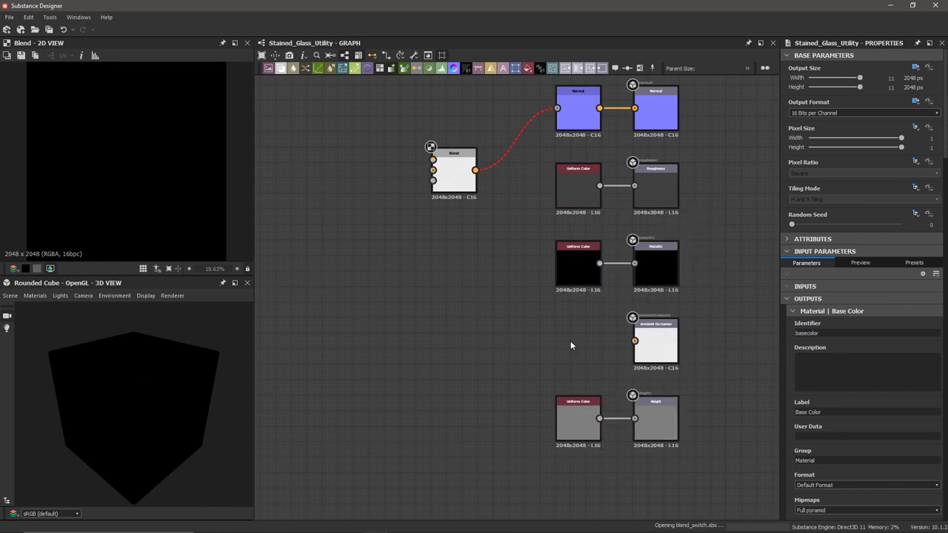
left_click_drag(558, 345, 628, 344)
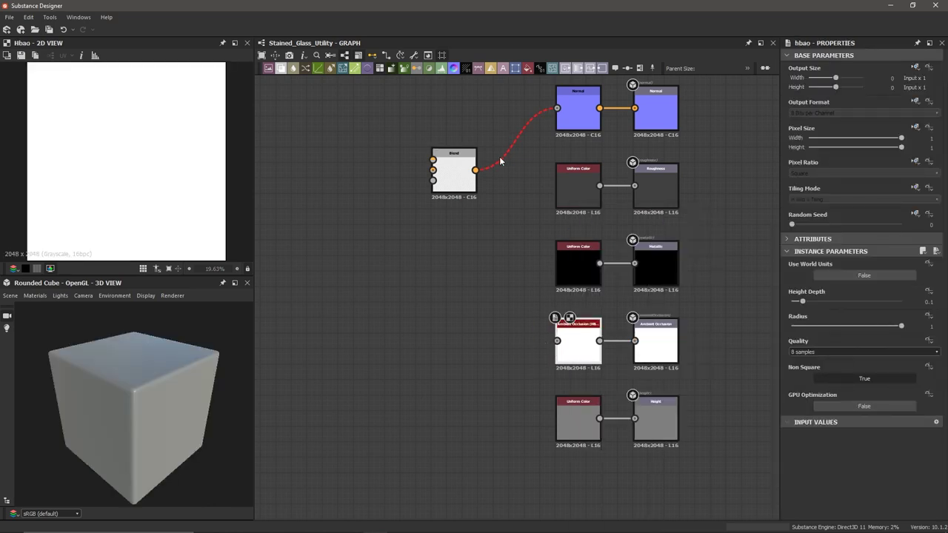
Connect the Blend node to the Ambient Occlusion (HBAO) node and the Height output, and delete Height's Uniform Color node.
left_click_drag(475, 169, 556, 340)
left_click_drag(475, 171, 634, 419)
left_click(581, 425)
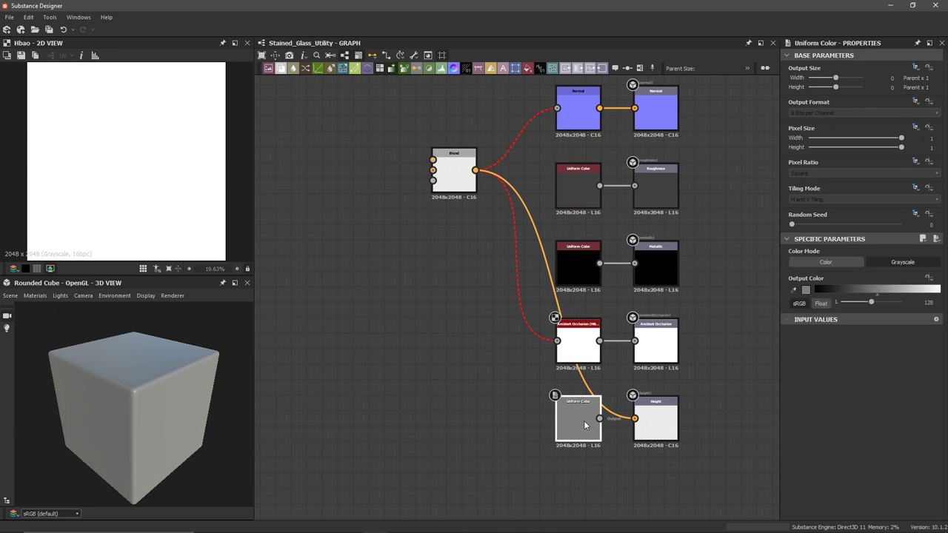
key("Delete")
left_click_drag(462, 179, 445, 258)
Add a Clouds 2 noise node ahead of the Blend node and inspect its pattern in the 2D preview.
scroll(445, 268, "up", 1)
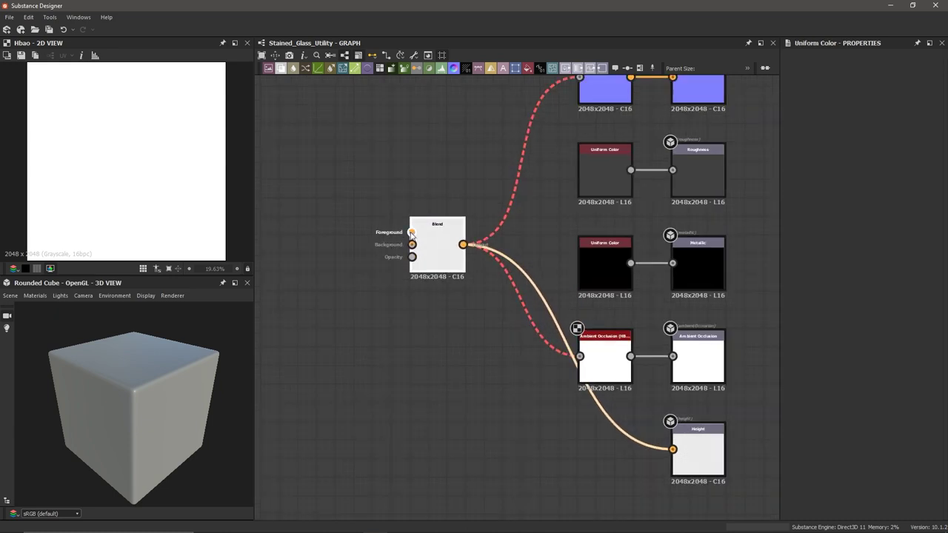
scroll(412, 241, "up", 1)
scroll(412, 244, "down", 2)
scroll(413, 244, "down", 1)
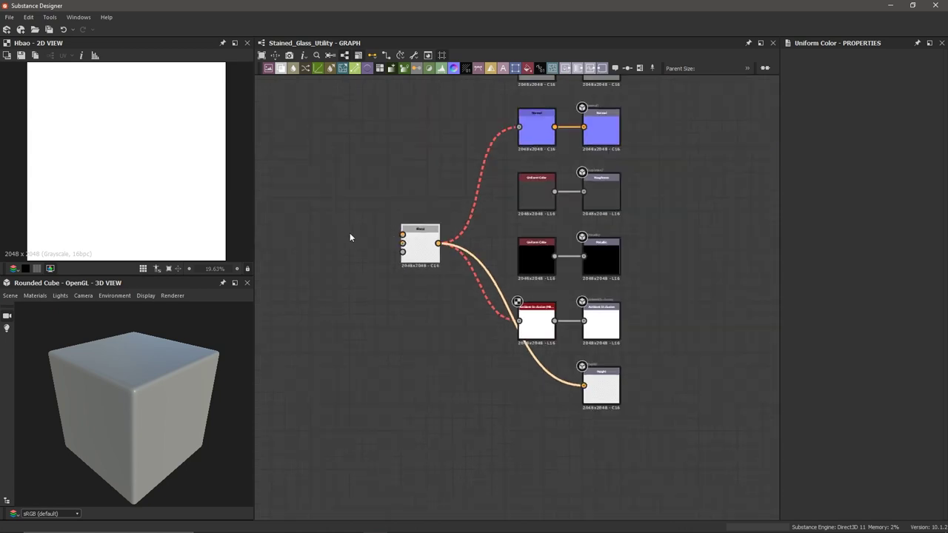
middle_click_drag(348, 237, 446, 244)
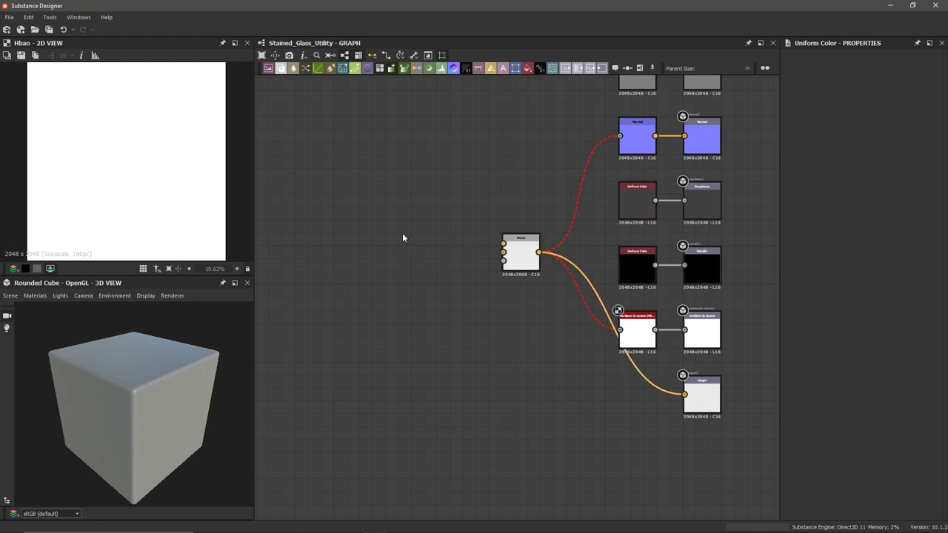
key("space")
type("clouds 2")
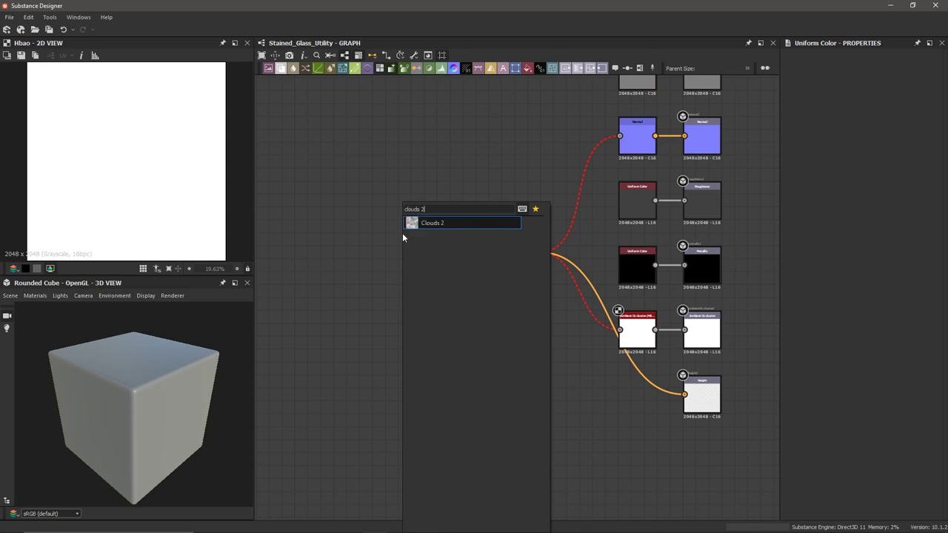
key("Return")
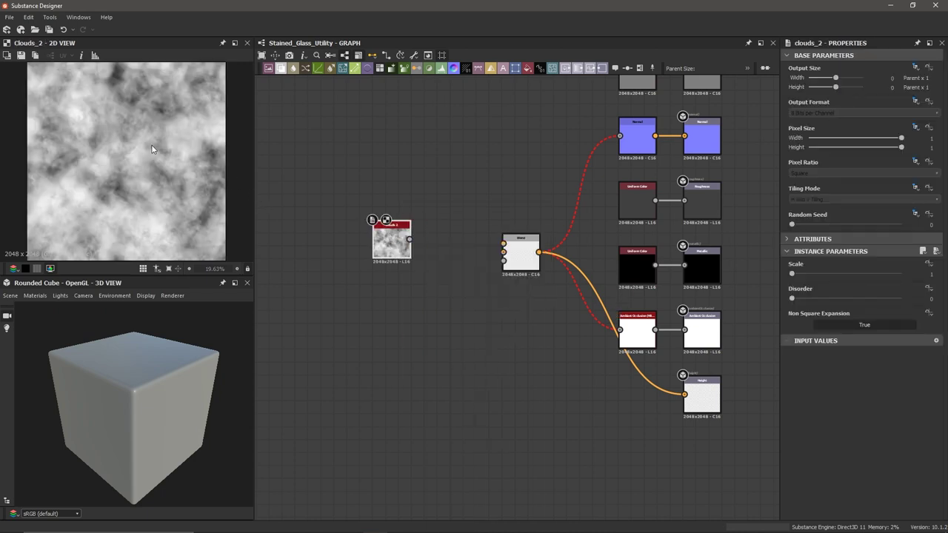
scroll(148, 179, "up", 2)
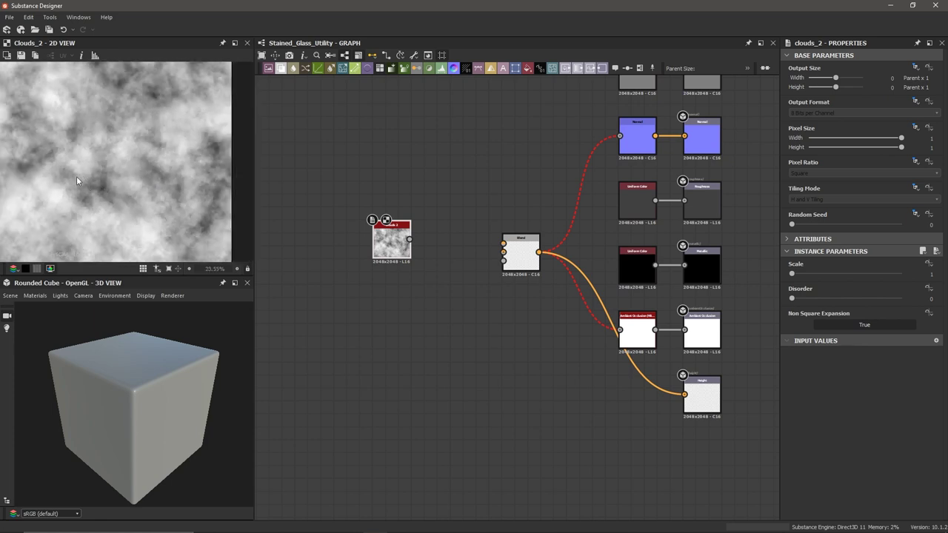
scroll(127, 186, "down", 2)
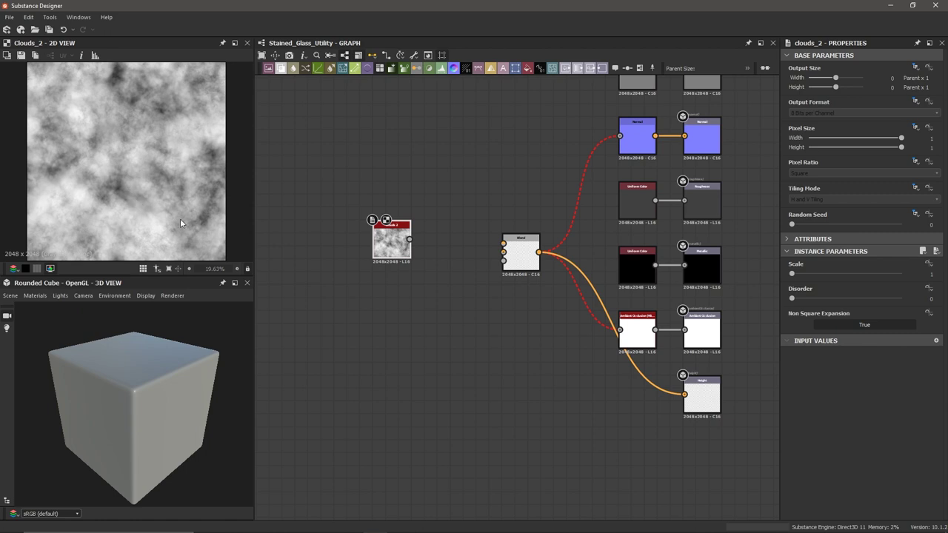
Add a Highpass Grayscale node between Clouds 2 and Blend, and feed it from the Clouds 2 output.
left_click_drag(409, 245, 358, 244)
key("space")
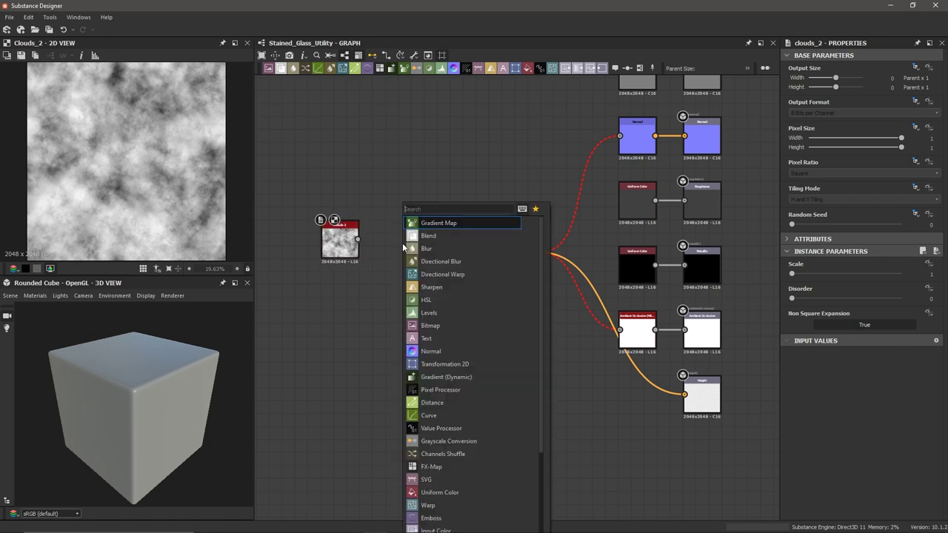
type("hi")
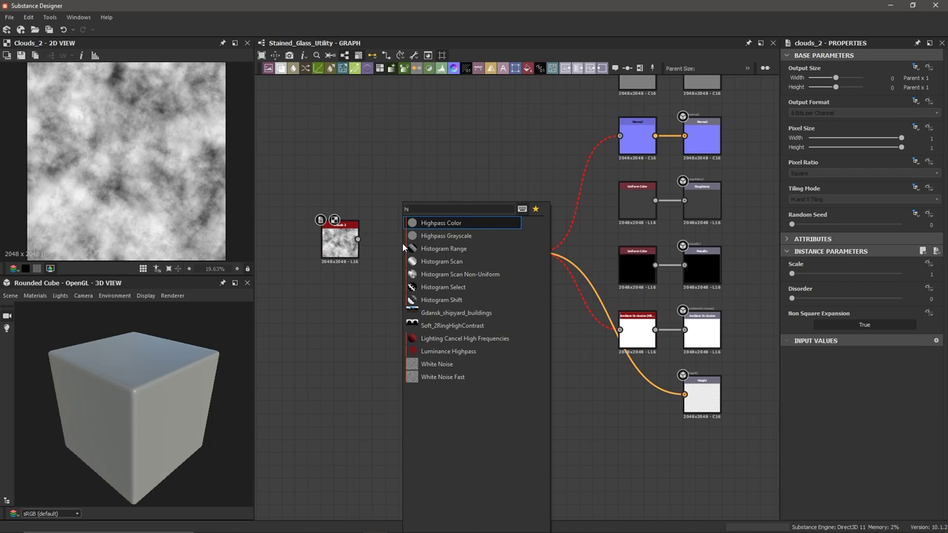
key("Down")
key("Return")
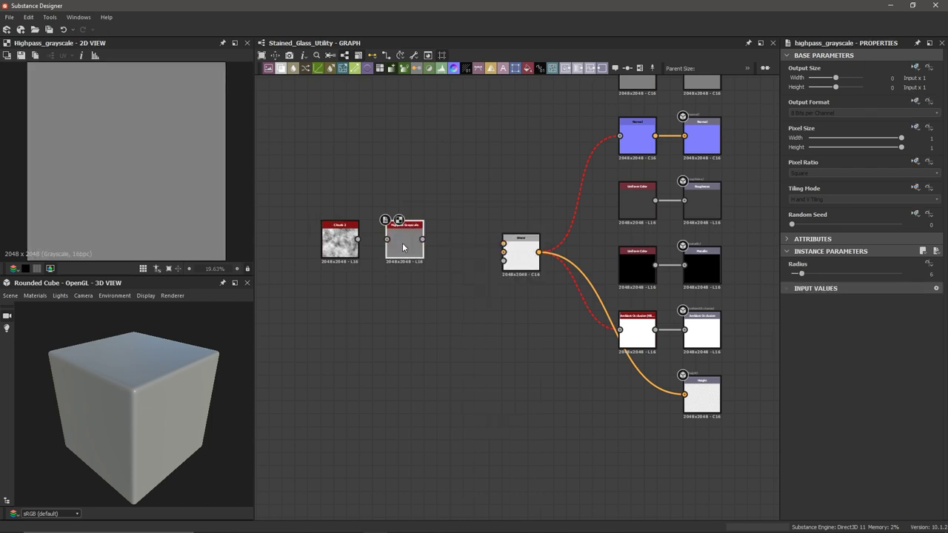
left_click_drag(358, 239, 387, 239)
Compare the Clouds 2 and Highpass Grayscale results, and set the highpass Radius to 4.55.
double_click(339, 241)
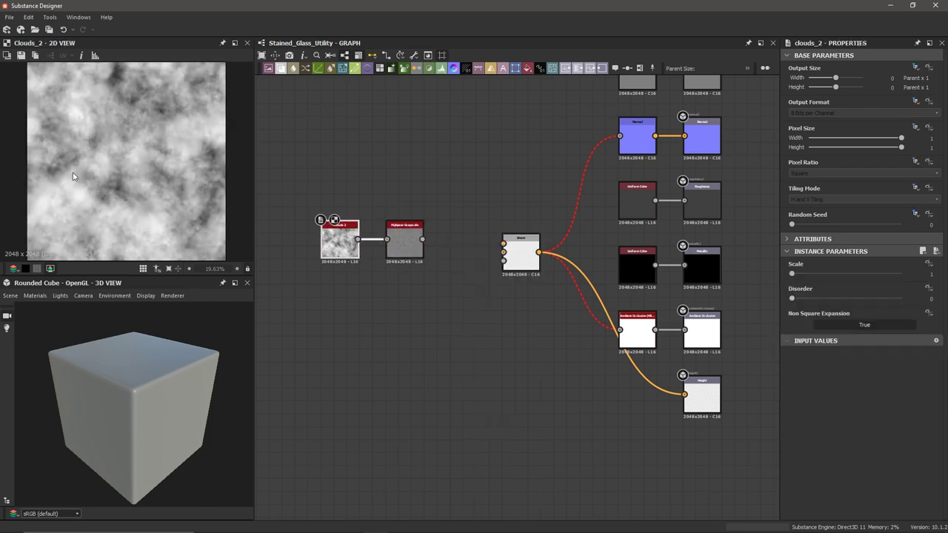
scroll(204, 189, "up", 3)
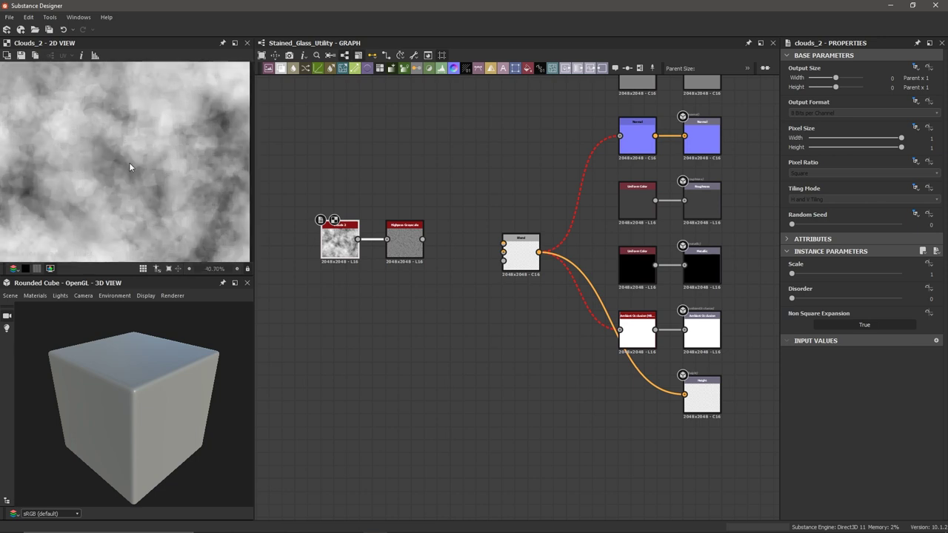
double_click(404, 240)
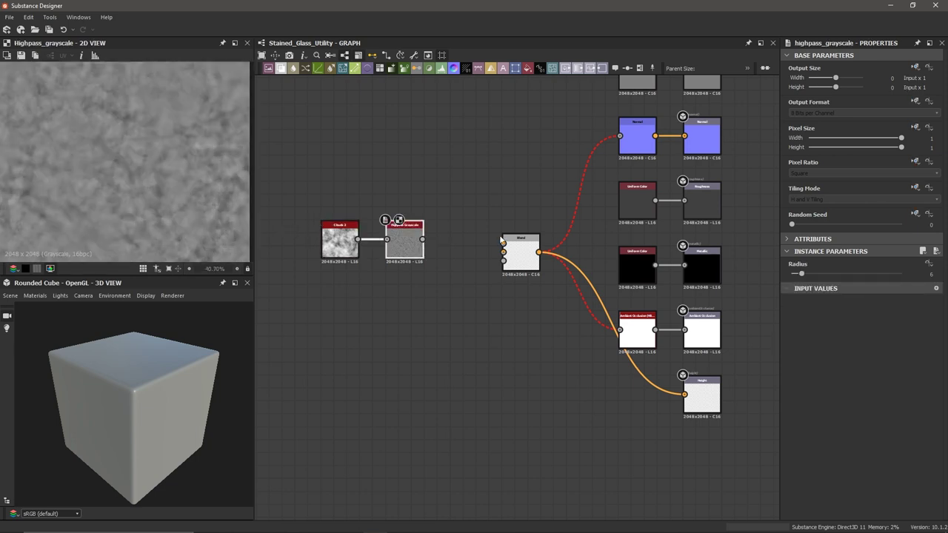
mouse_move(801, 274)
left_mouse_down()
mouse_move(814, 281)
mouse_move(799, 288)
left_mouse_up()
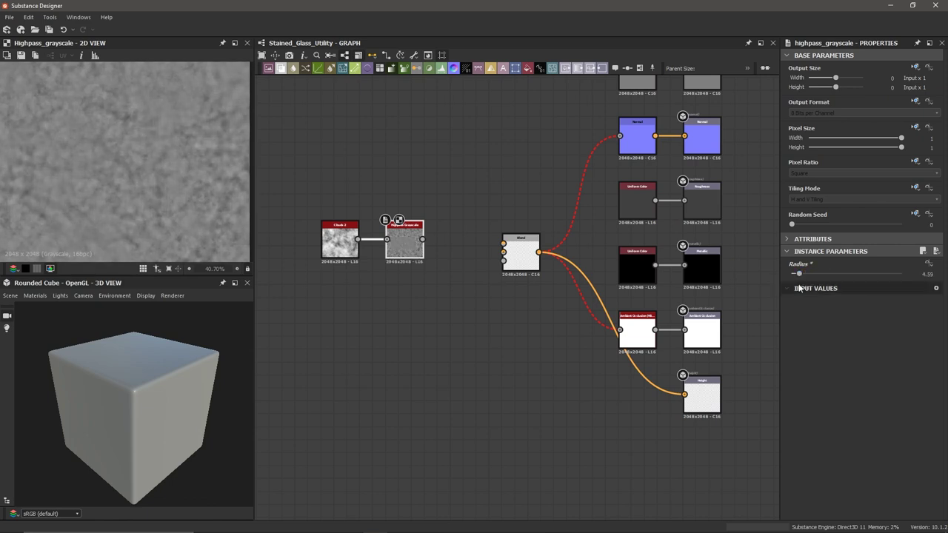
Set the Clouds 2 node's Scale to 8.
double_click(342, 244)
scroll(150, 190, "down", 4)
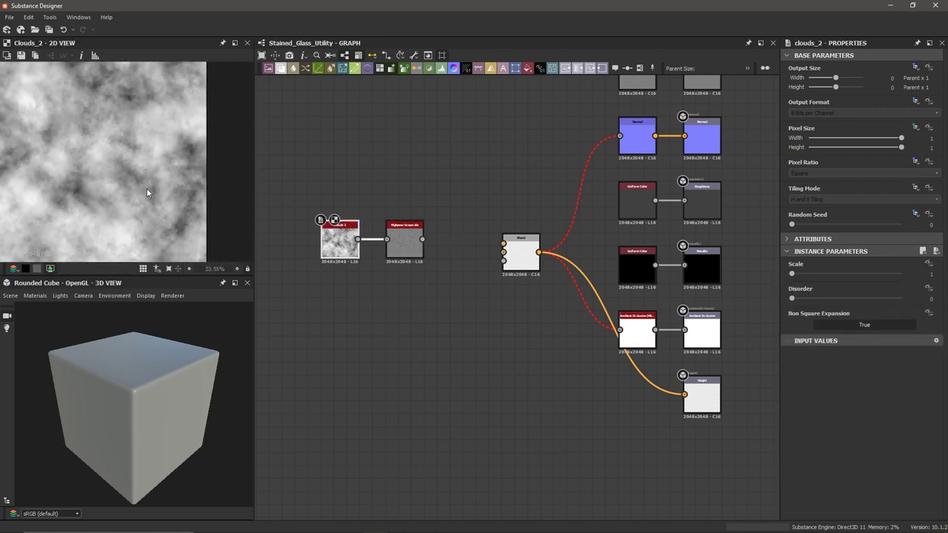
key("f")
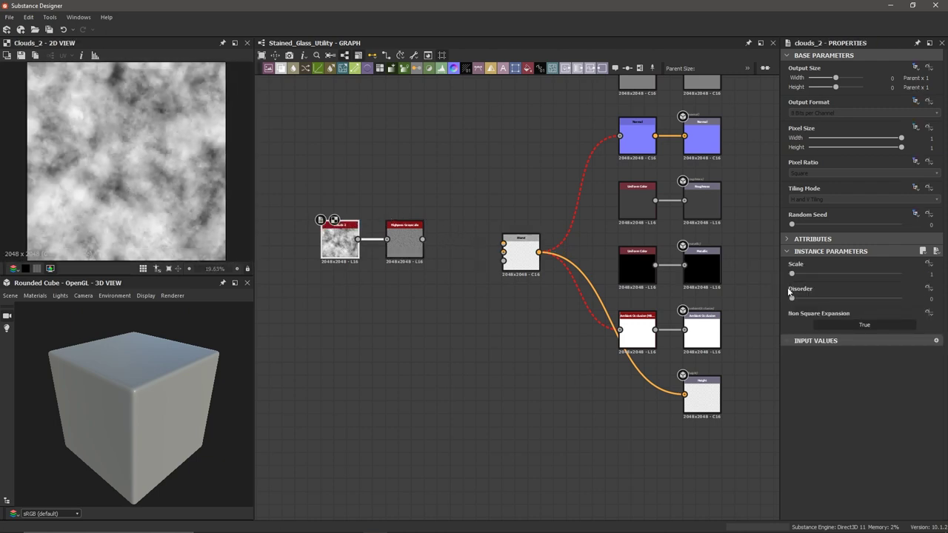
left_click_drag(791, 275, 875, 281)
left_click_drag(884, 274, 901, 274)
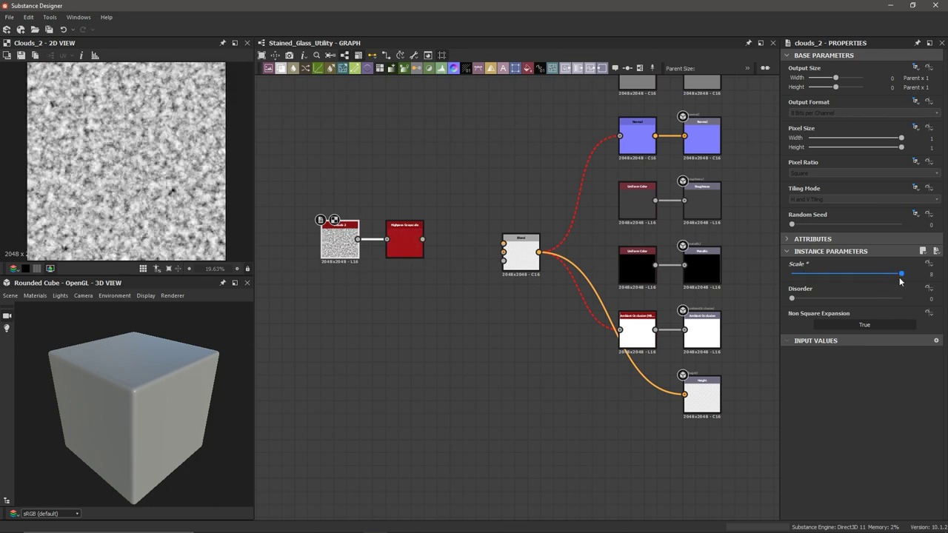
Set the Highpass Grayscale node's Radius to 1.72 and connect its output to the Blend node's Foreground input.
left_click(416, 240)
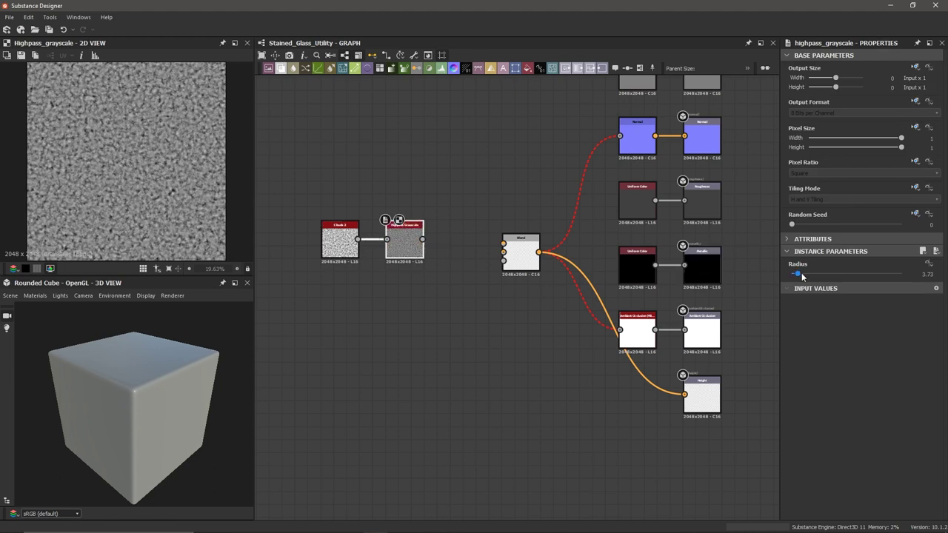
left_click_drag(801, 276, 794, 275)
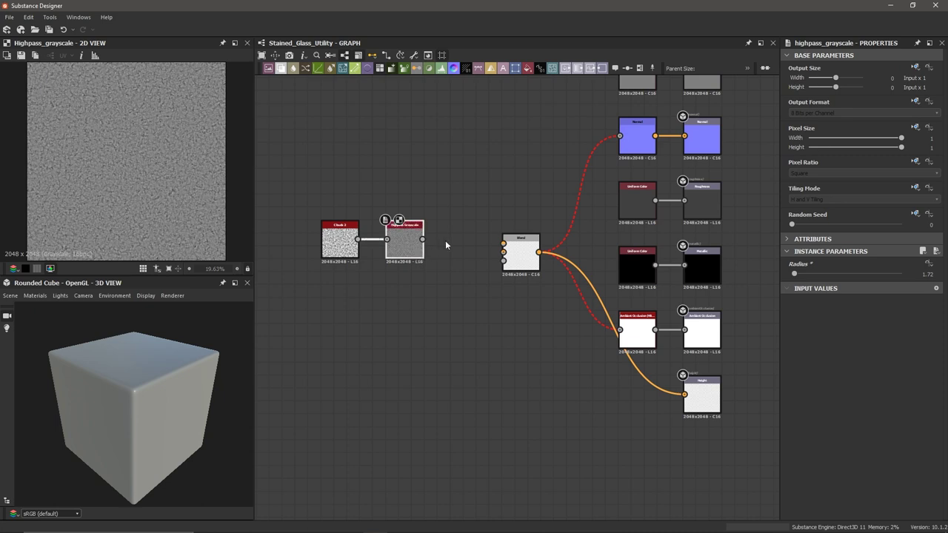
left_click_drag(423, 240, 519, 249)
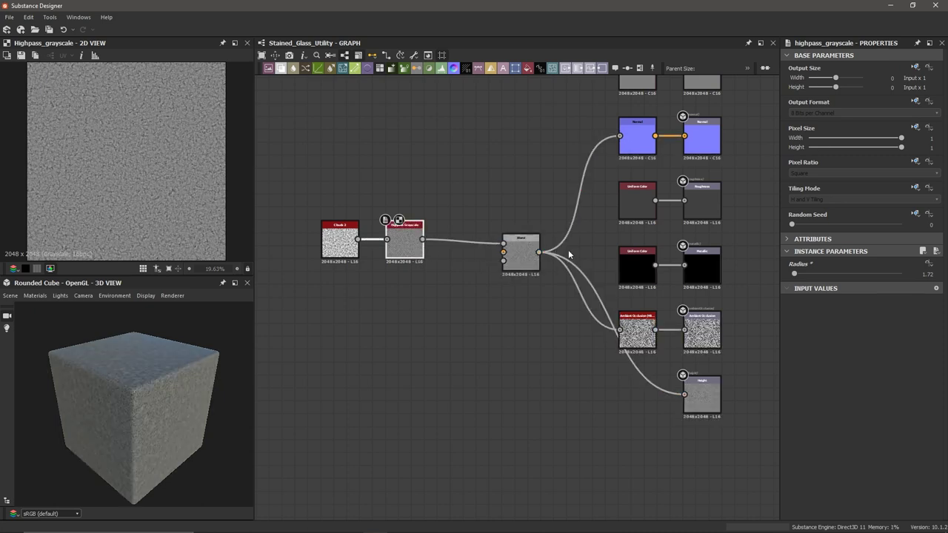
Set the Ambient Occlusion node's Height Depth to 0.02, checking the surface close up on the 3D cube.
left_click_drag(163, 404, 143, 395)
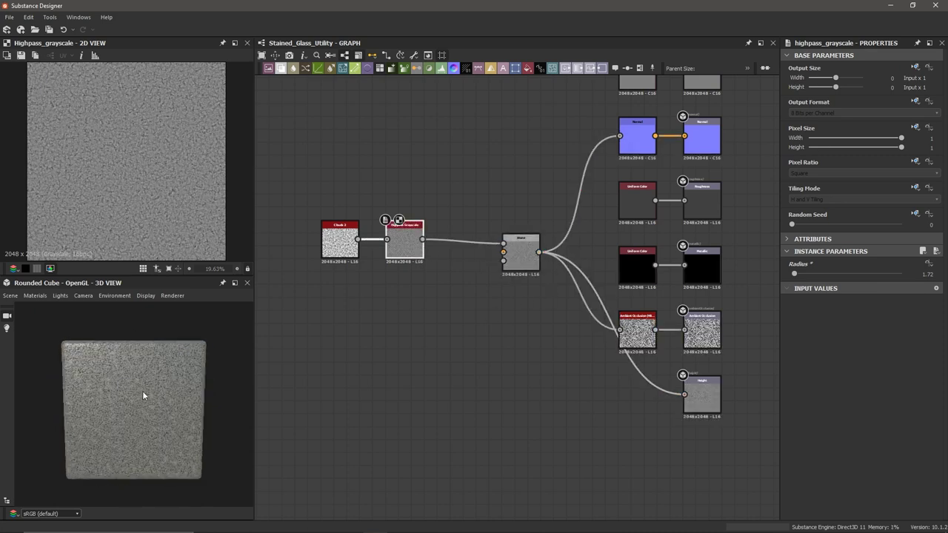
scroll(143, 394, "up", 5)
scroll(163, 384, "up", 4)
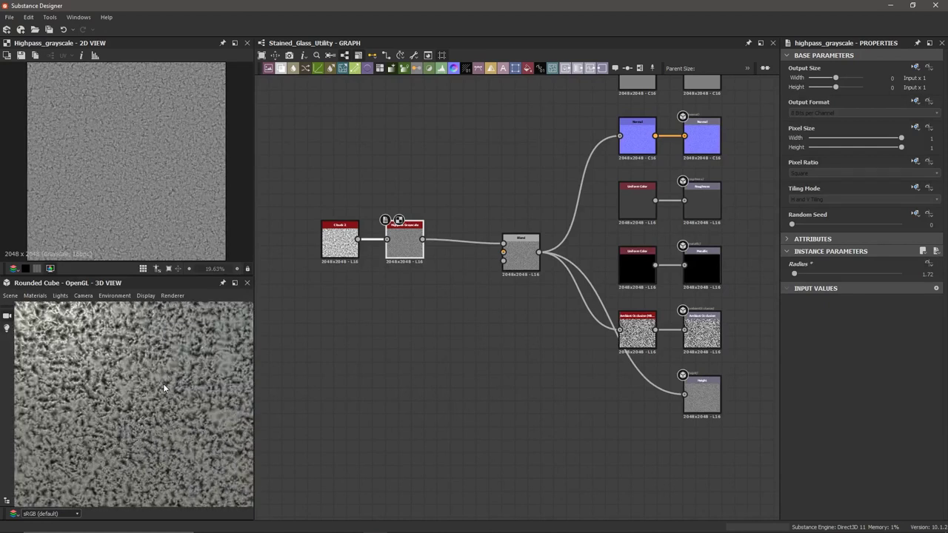
scroll(162, 382, "down", 2)
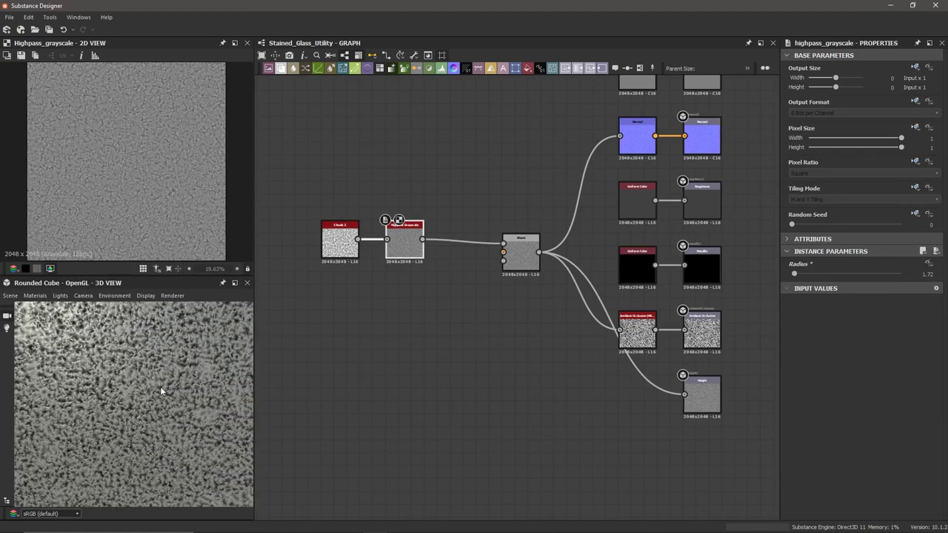
left_click(638, 335)
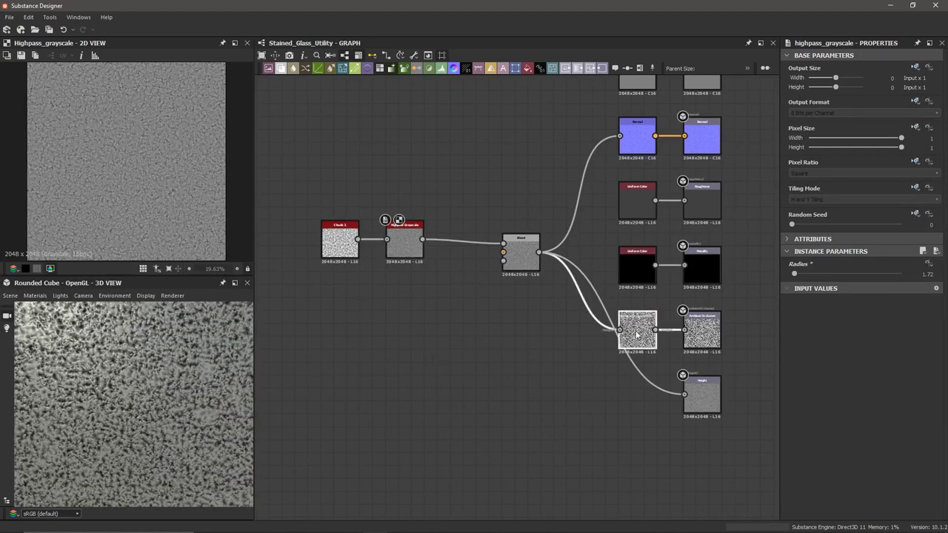
mouse_move(803, 301)
left_mouse_down()
mouse_move(791, 301)
mouse_move(795, 310)
left_mouse_up()
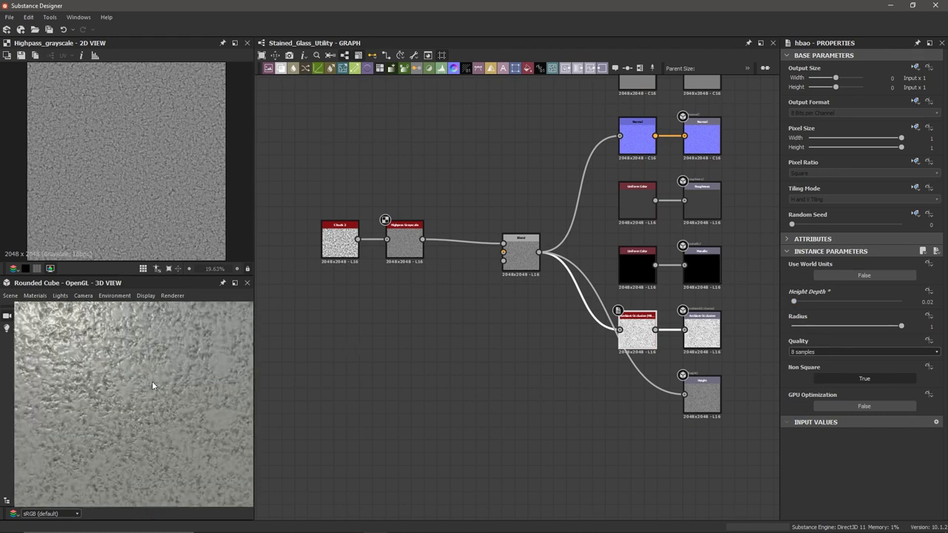
scroll(152, 383, "down", 3)
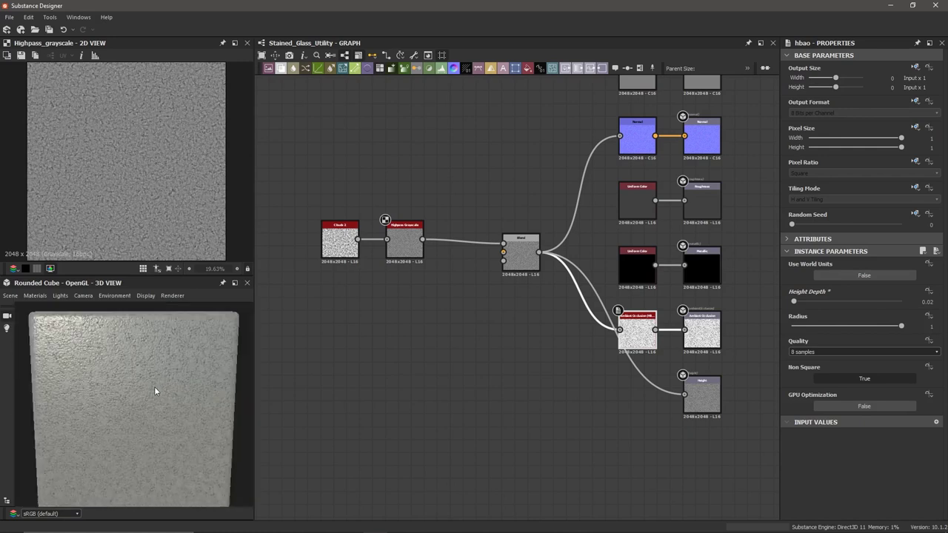
Move the Clouds 2 and Highpass Grayscale nodes together farther away from the Blend node.
scroll(398, 319, "down", 3)
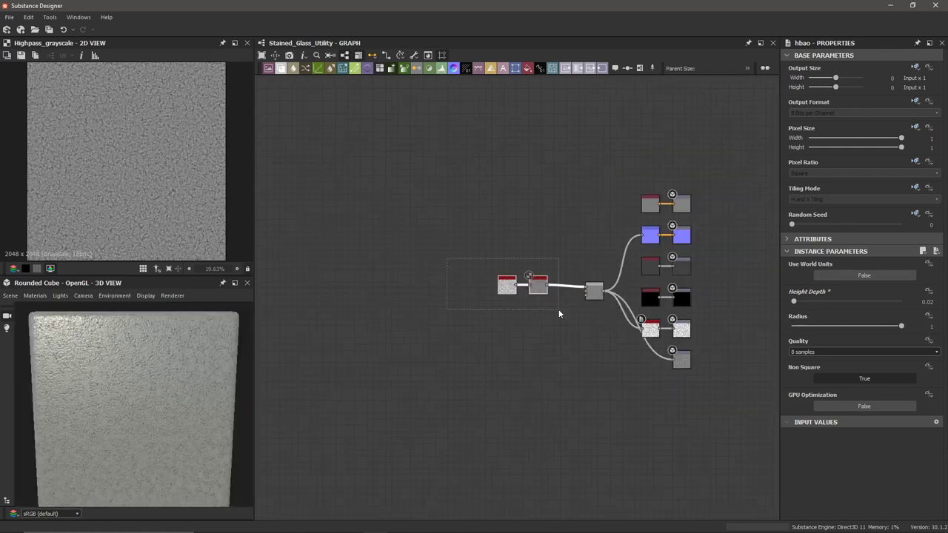
left_click_drag(538, 294, 333, 295)
scroll(420, 316, "up", 3)
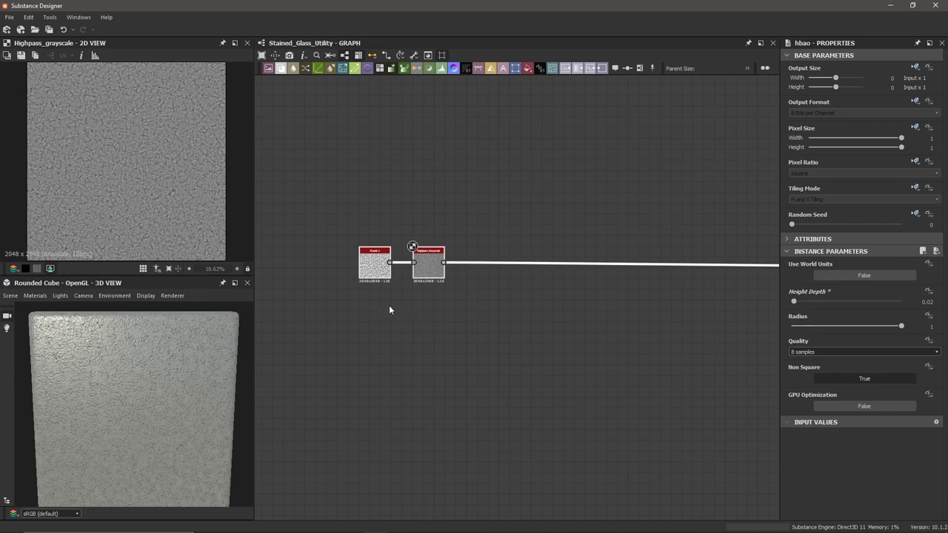
Add a Tile Sampler node, place it below Highpass Grayscale, and remove the link feeding its Background Input.
key("space")
type("tile sam")
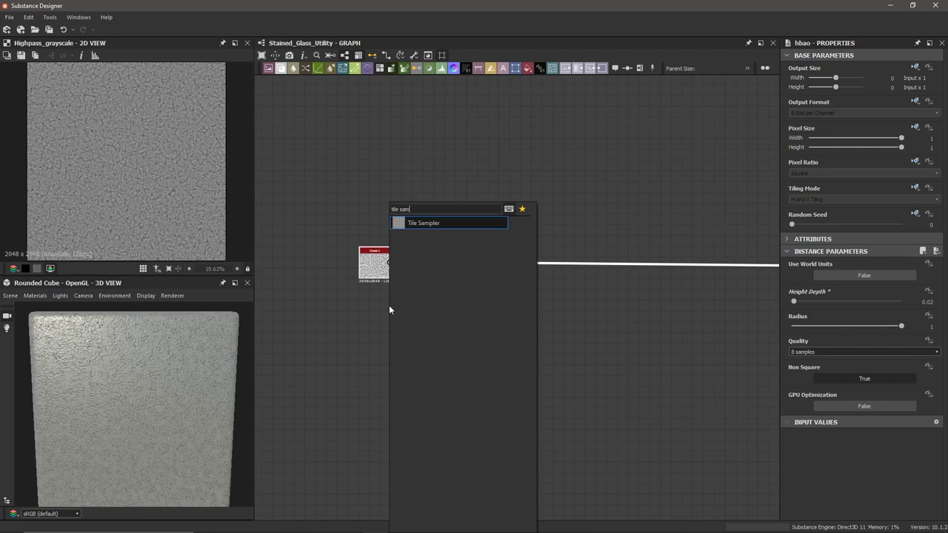
key("Return")
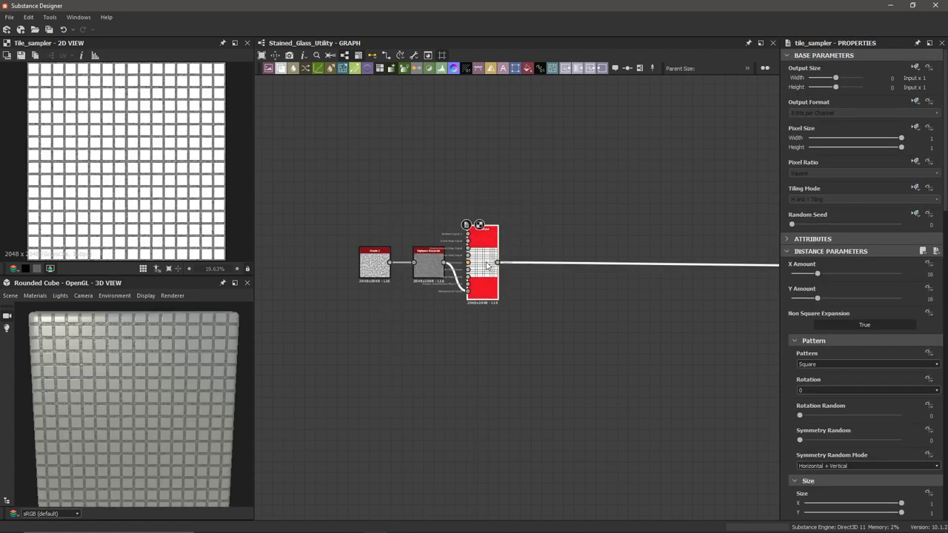
left_click_drag(487, 265, 504, 341)
left_click_drag(471, 283, 456, 305)
key("Delete")
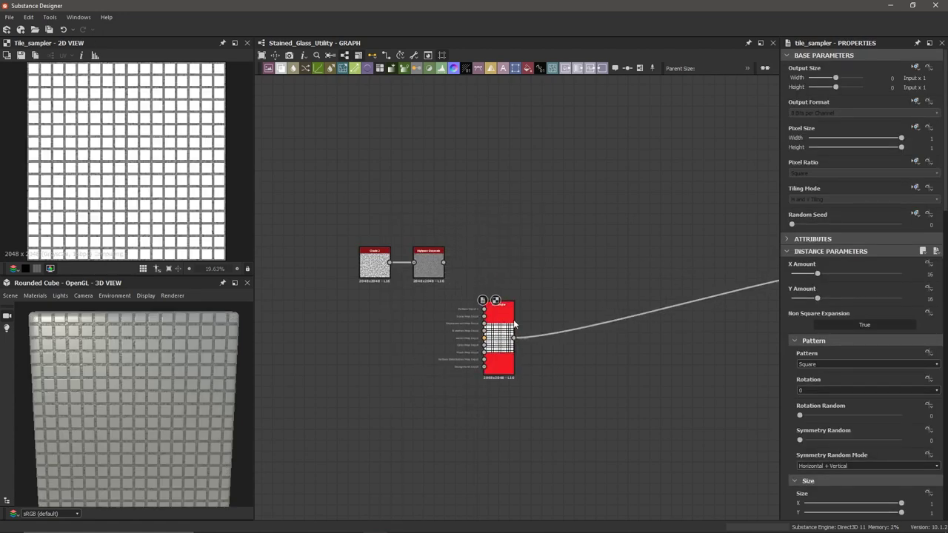
Move the Tile Sampler's outgoing link back to the Highpass Grayscale output, and place Tile Sampler beneath Clouds 2.
scroll(524, 335, "down", 1)
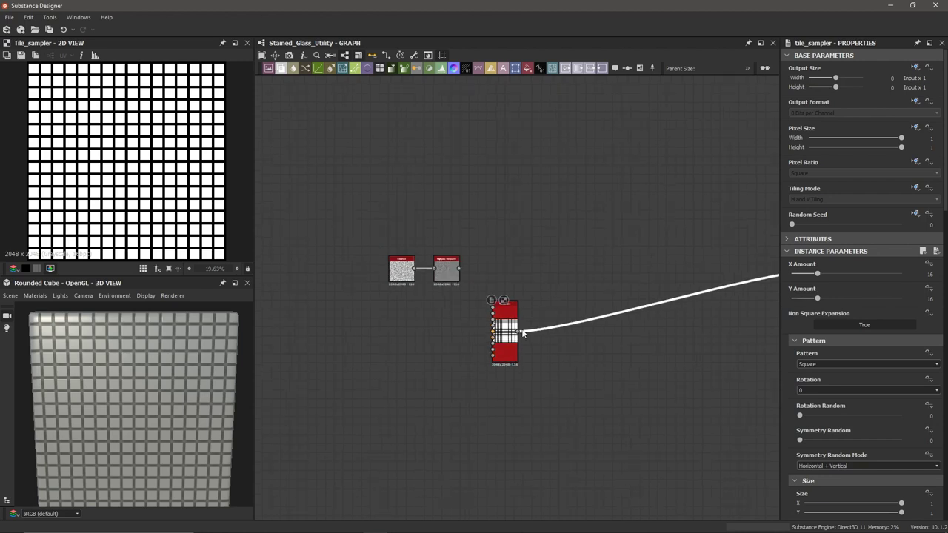
left_click_drag(517, 335, 458, 273, "shift")
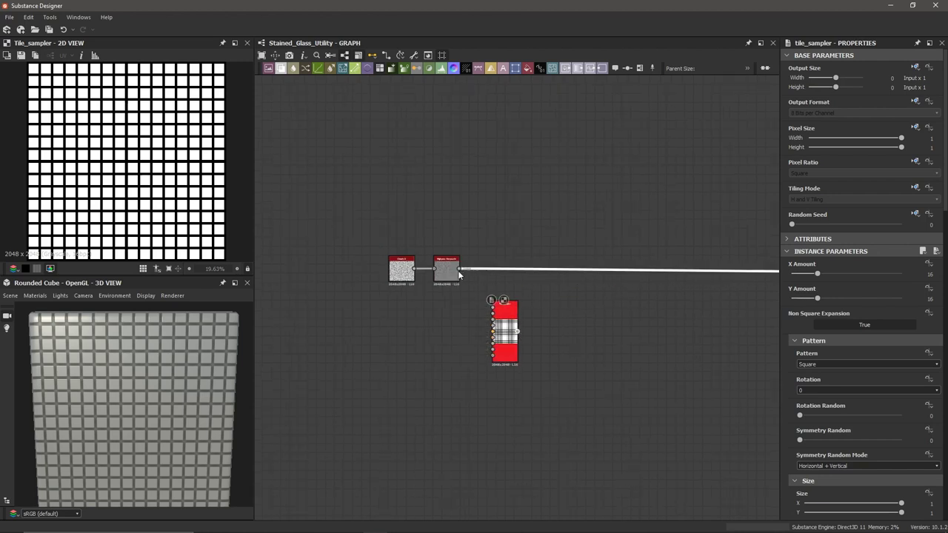
scroll(455, 269, "up", 2)
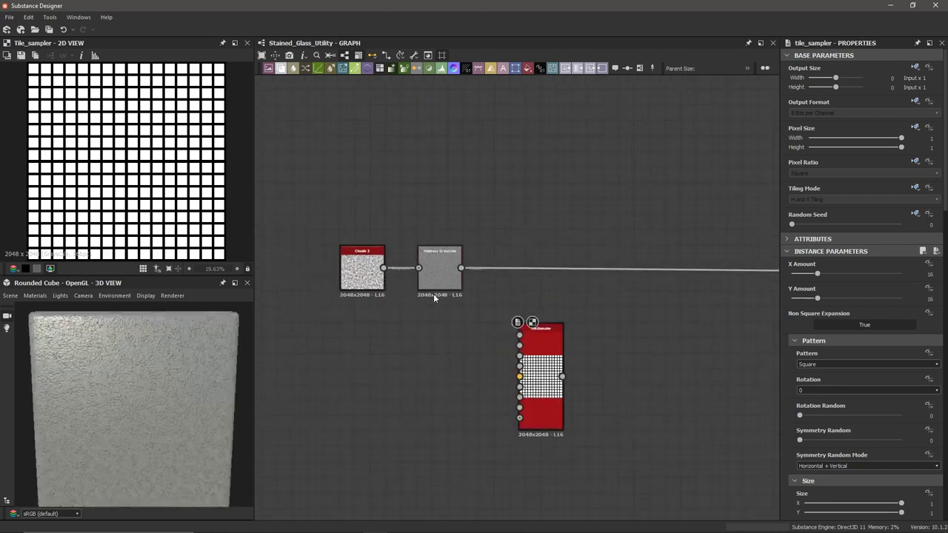
left_click_drag(530, 383, 352, 398)
scroll(442, 373, "up", 2)
middle_click_drag(410, 363, 424, 355)
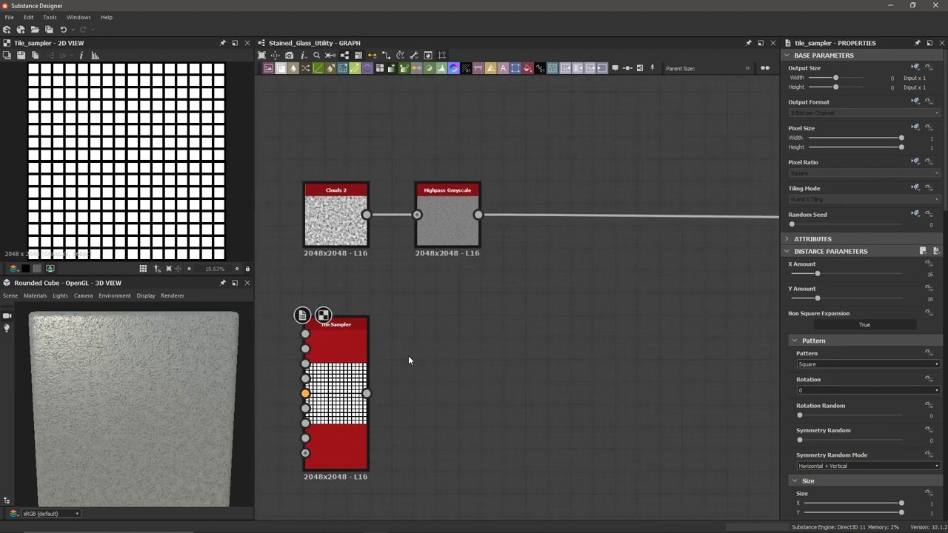
Set the Tile Sampler node's X Amount to 2, Y Amount to 3 and Scale to 0.97.
left_click(346, 351)
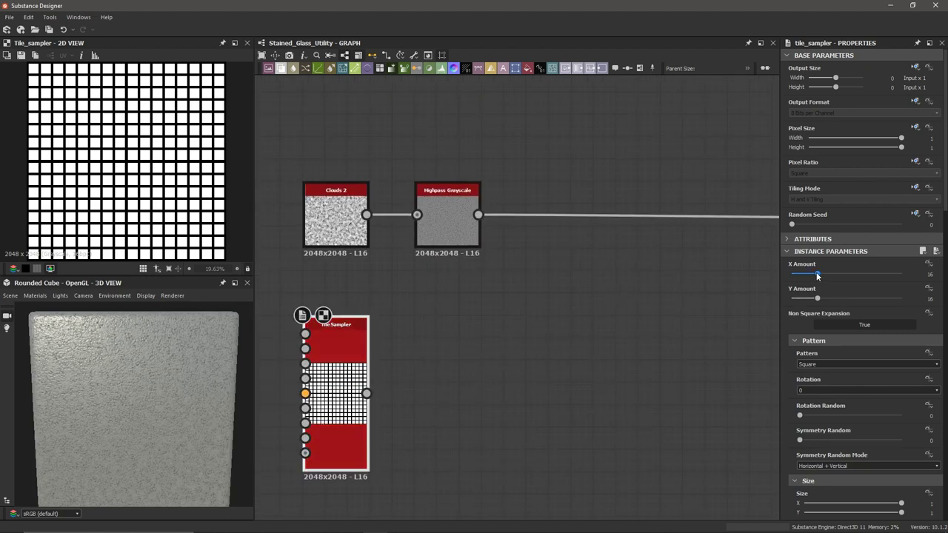
left_click_drag(817, 274, 796, 299)
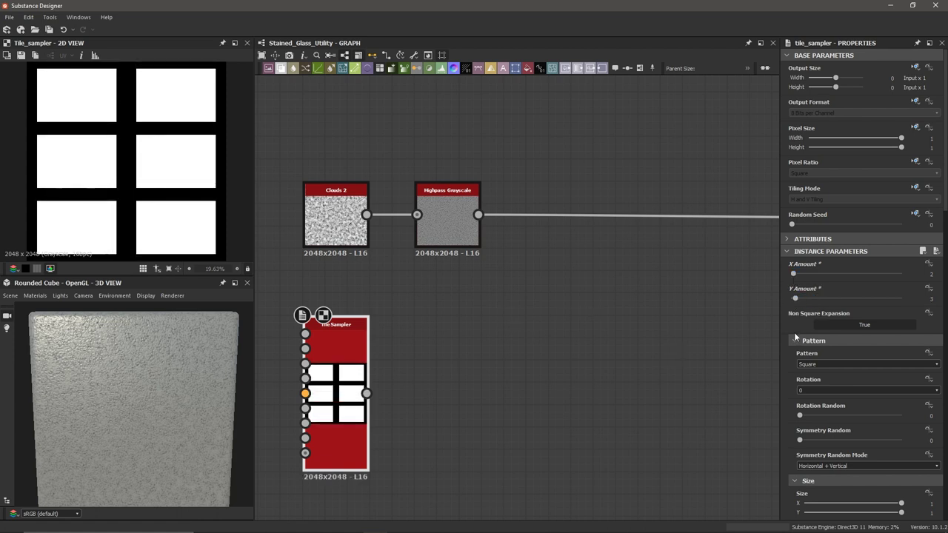
scroll(787, 339, "down", 6)
left_click_drag(807, 394, 806, 393)
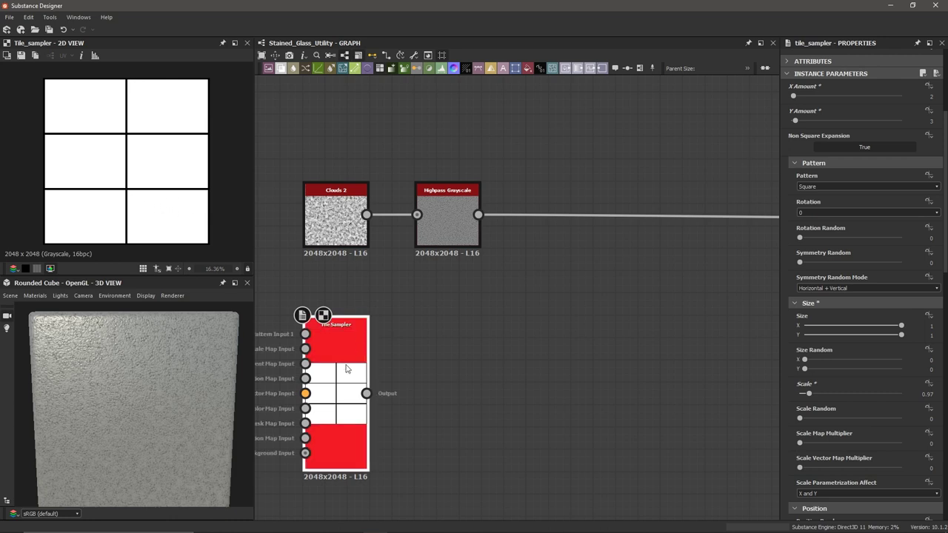
Add an Invert Grayscale node fed by the Tile Sampler output and inspect its grid lines up close.
key("space")
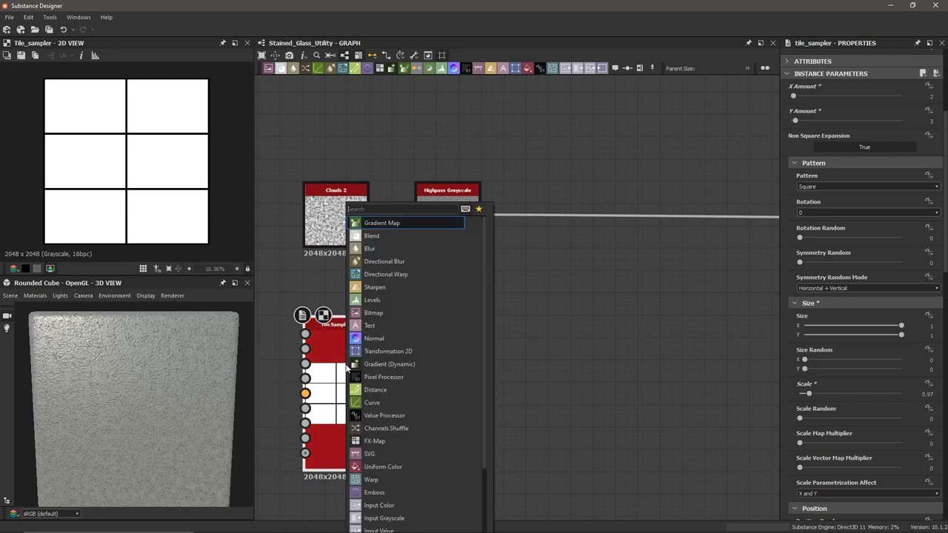
type("invert")
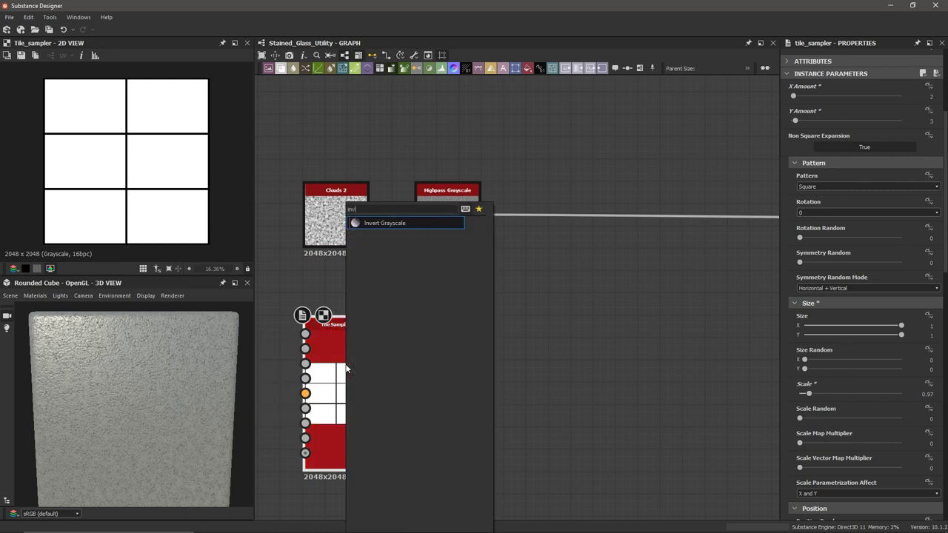
key("Return")
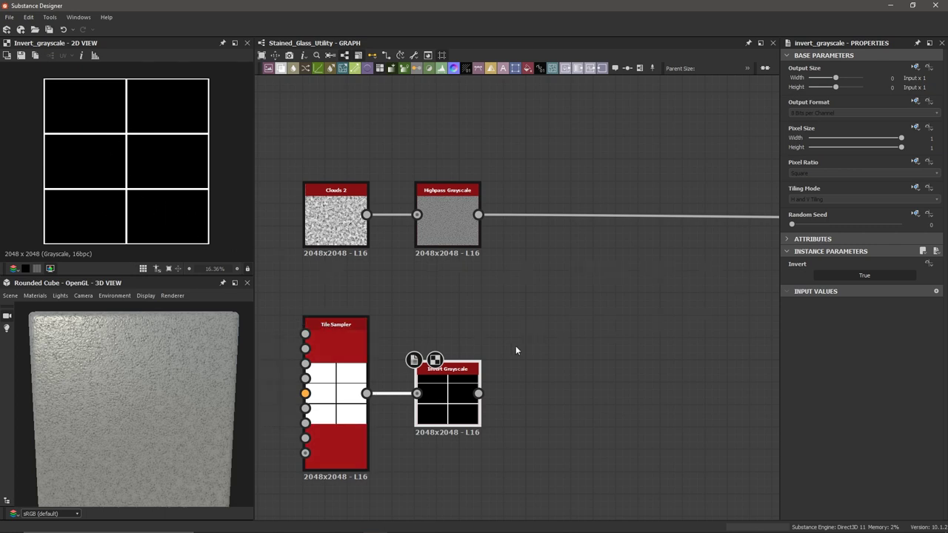
scroll(515, 345, "up", 2)
scroll(140, 161, "up", 3)
scroll(123, 178, "up", 2)
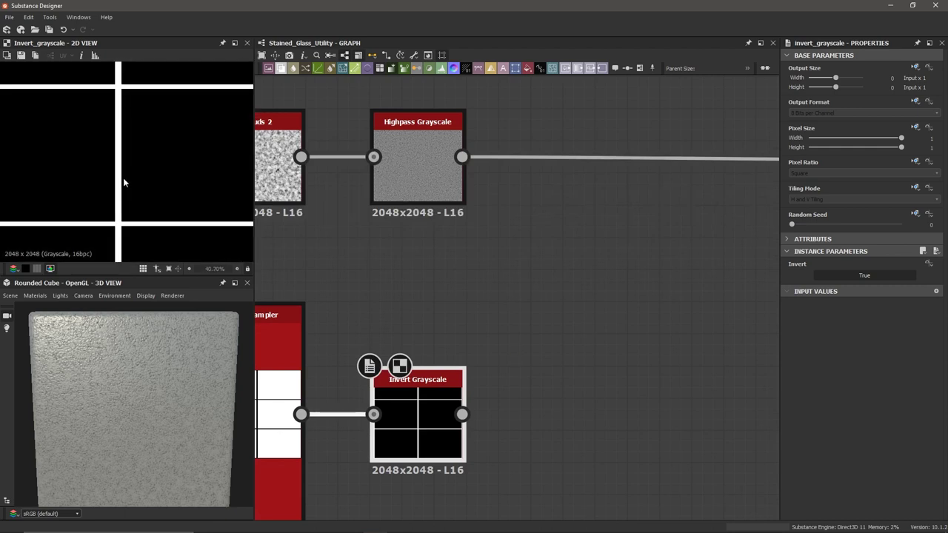
scroll(123, 178, "down", 4)
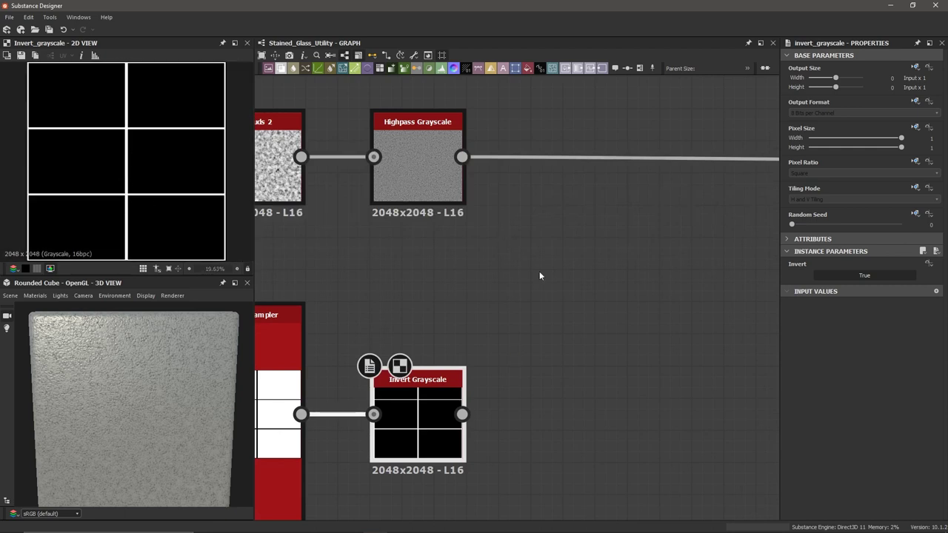
Add a Slope Blur Grayscale node after Invert Grayscale and connect the inverted output to its Grayscale input.
middle_click_drag(585, 349, 572, 283)
left_click(590, 318)
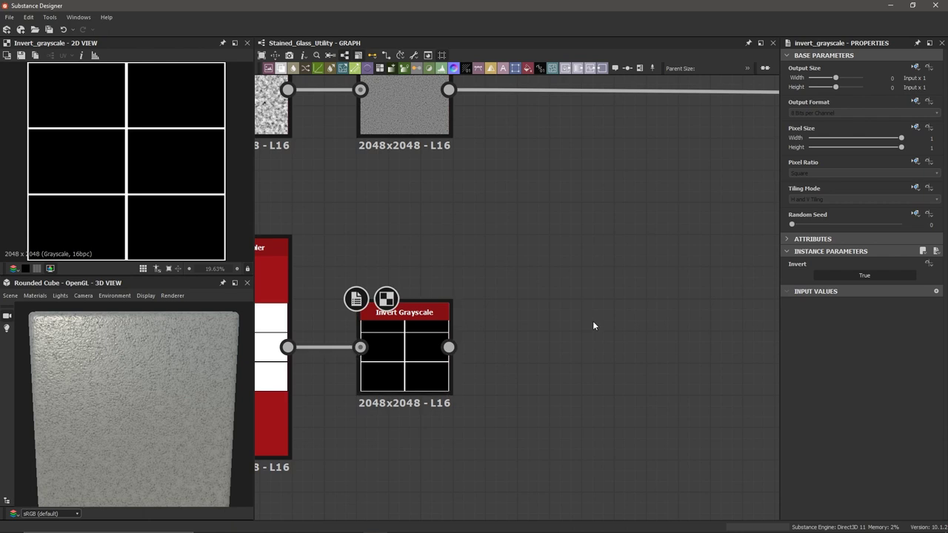
key("space")
type("slope")
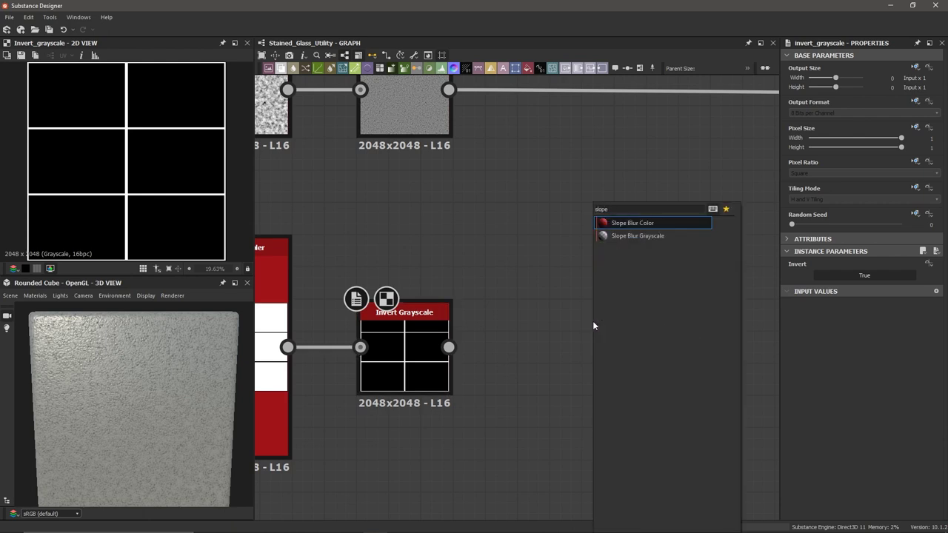
key("Down")
key("Return")
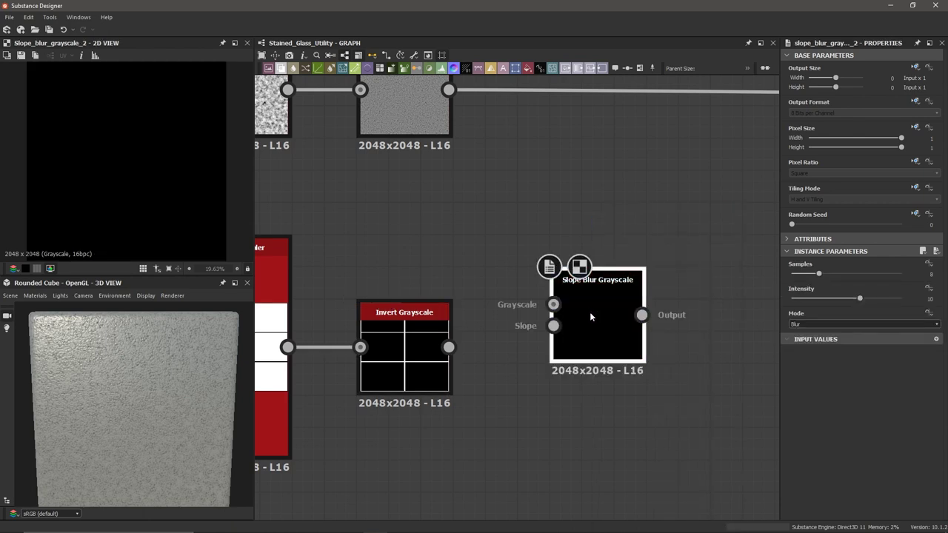
left_click_drag(589, 311, 589, 344)
mouse_move(449, 347)
left_mouse_down()
mouse_move(564, 341)
mouse_move(596, 350)
left_mouse_up()
middle_click_drag(522, 407, 564, 278)
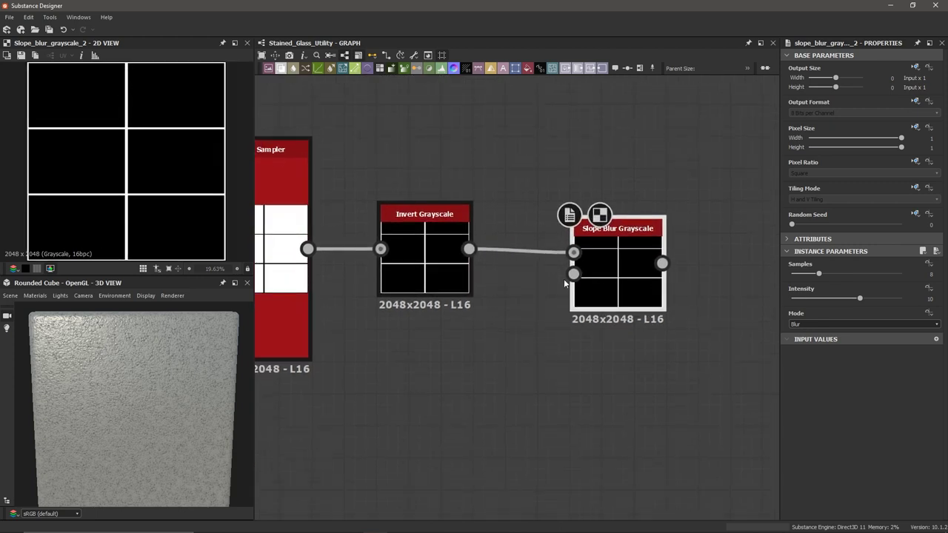
Add a Crystal 1 node with Scale 18 below Invert Grayscale and connect it to the Slope Blur Grayscale node's Slope input.
left_click(519, 339)
key("space")
type("crys")
key("Return")
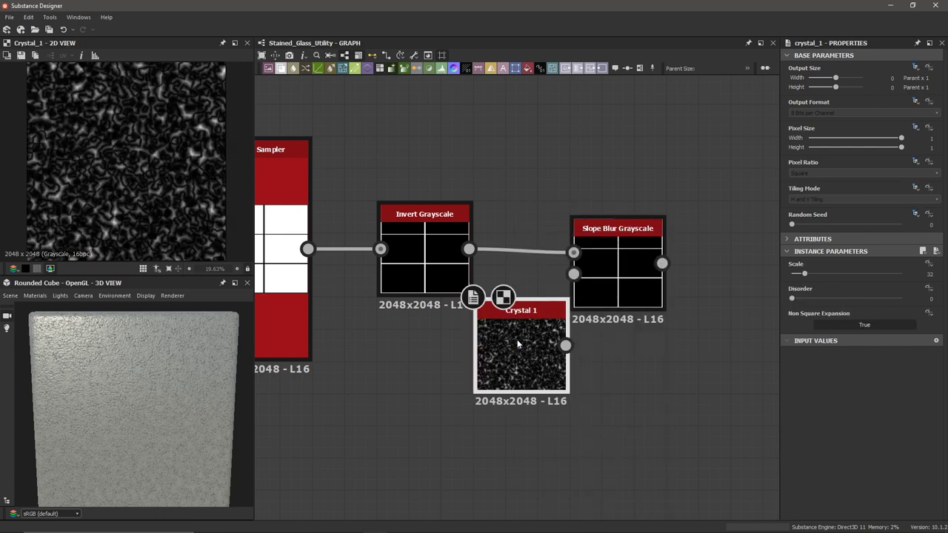
left_click_drag(524, 334, 493, 378)
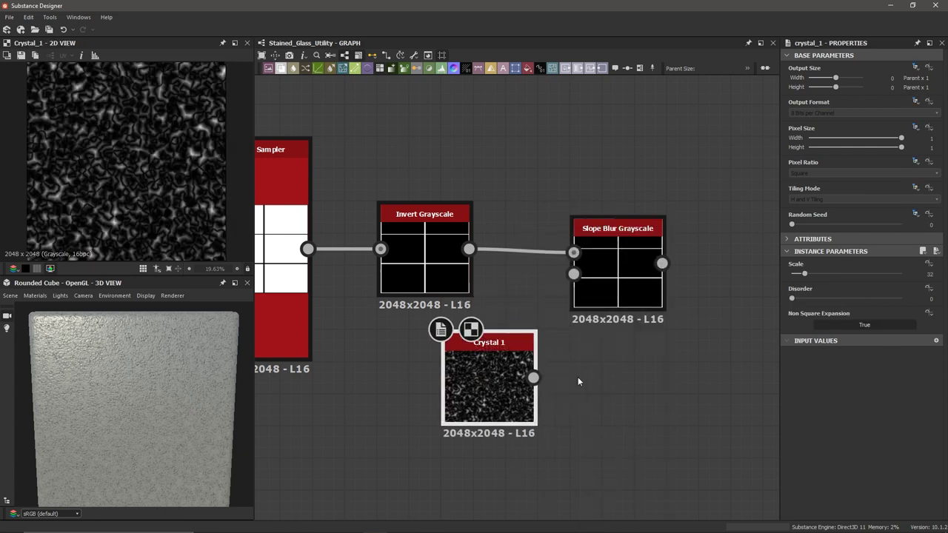
left_click_drag(808, 280, 799, 281)
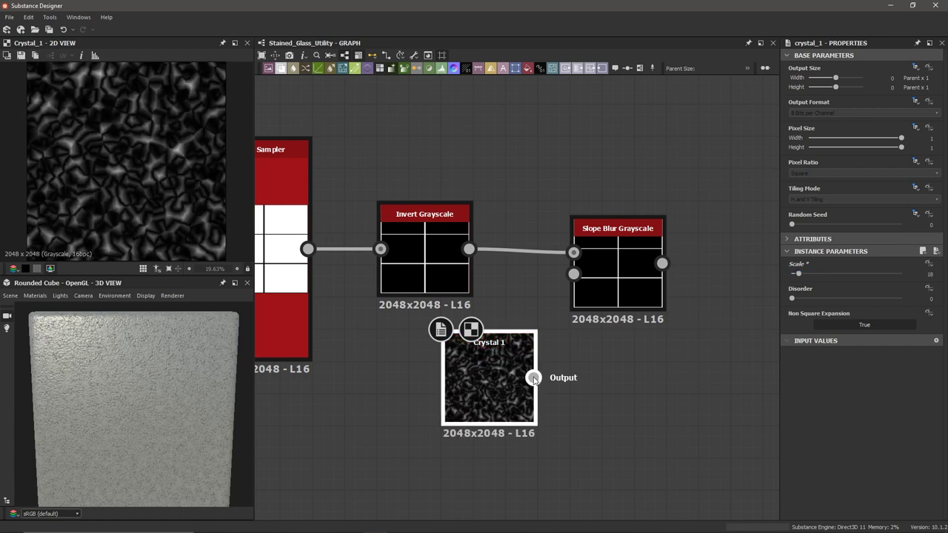
left_click_drag(533, 378, 568, 287)
Set the Slope Blur Grayscale node's Samples to 32 and Intensity to 0.02, checking the roughened grid lines.
double_click(613, 282)
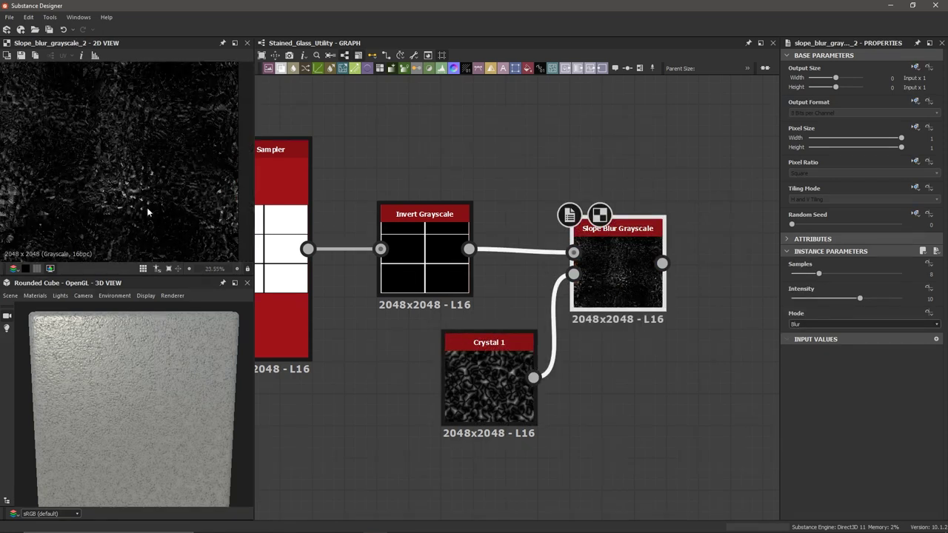
left_click_drag(818, 273, 901, 273)
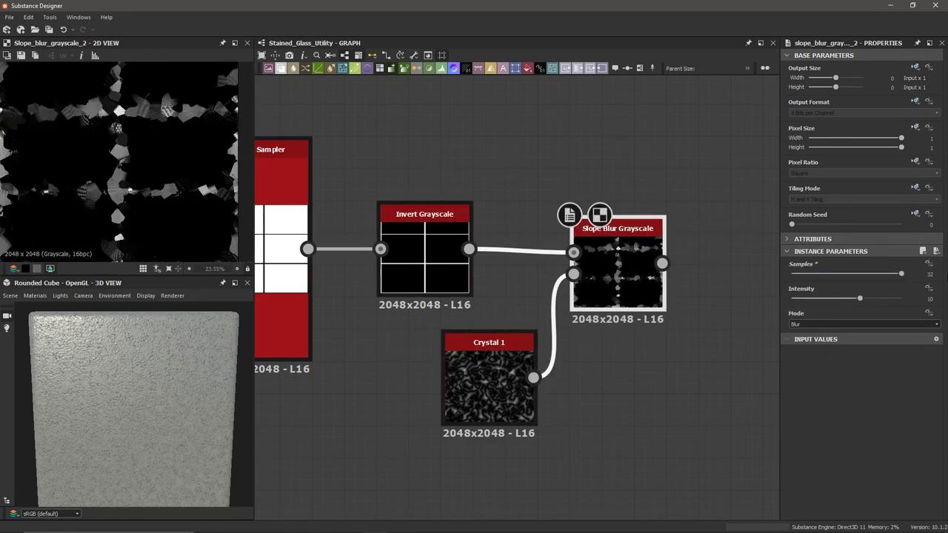
left_click_drag(859, 298, 792, 305)
left_click(927, 298)
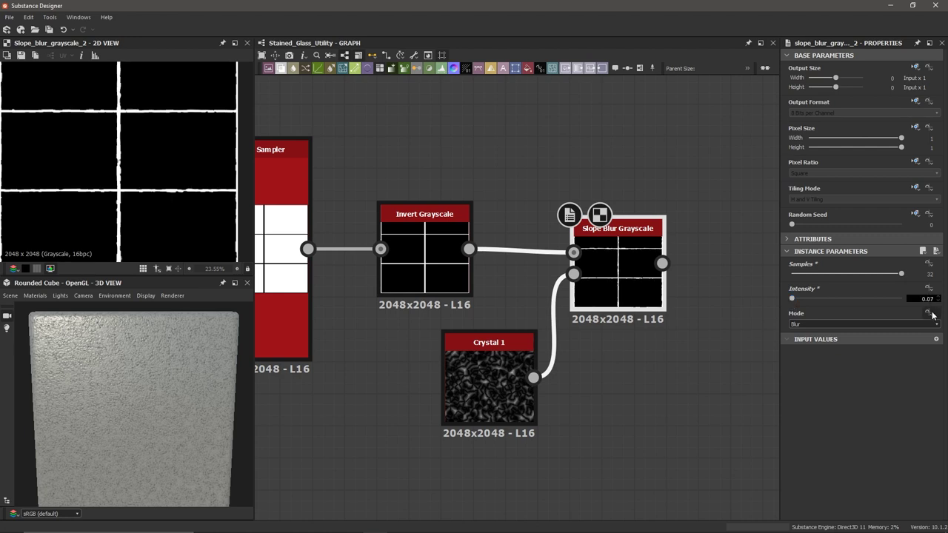
scroll(178, 185, "up", 5)
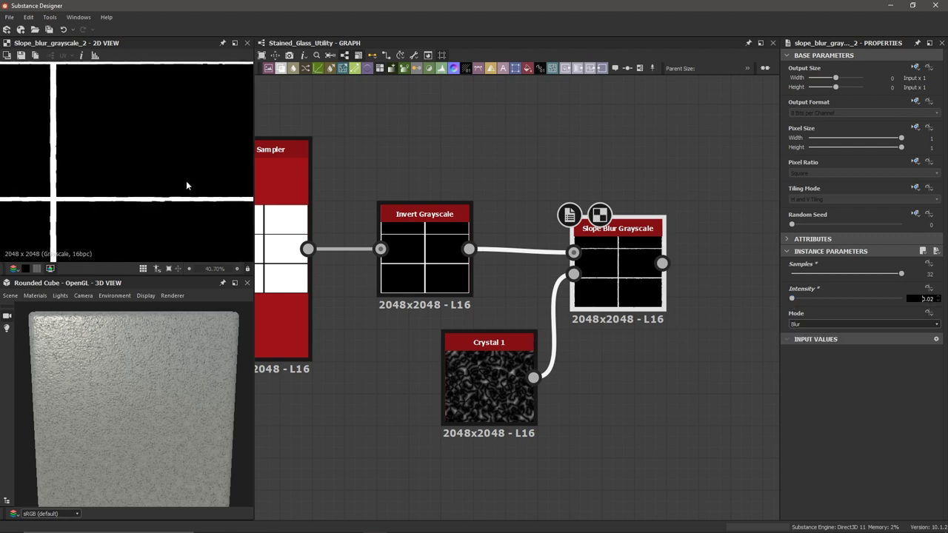
scroll(167, 185, "down", 4)
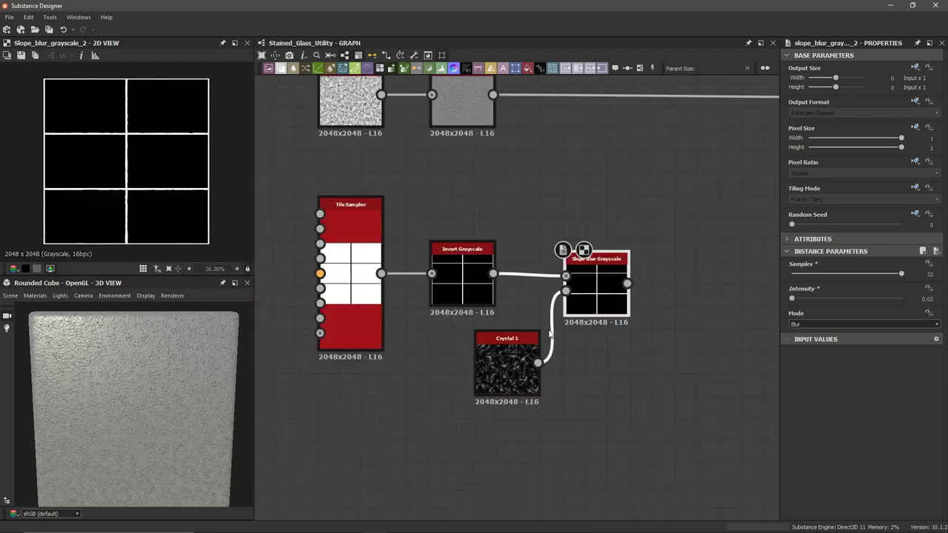
Add a Blend node beyond Slope Blur Grayscale and move Highpass Grayscale's outgoing link onto the Blend output.
middle_click_drag(560, 326, 430, 315)
scroll(430, 314, "down", 2)
scroll(568, 266, "up", 1)
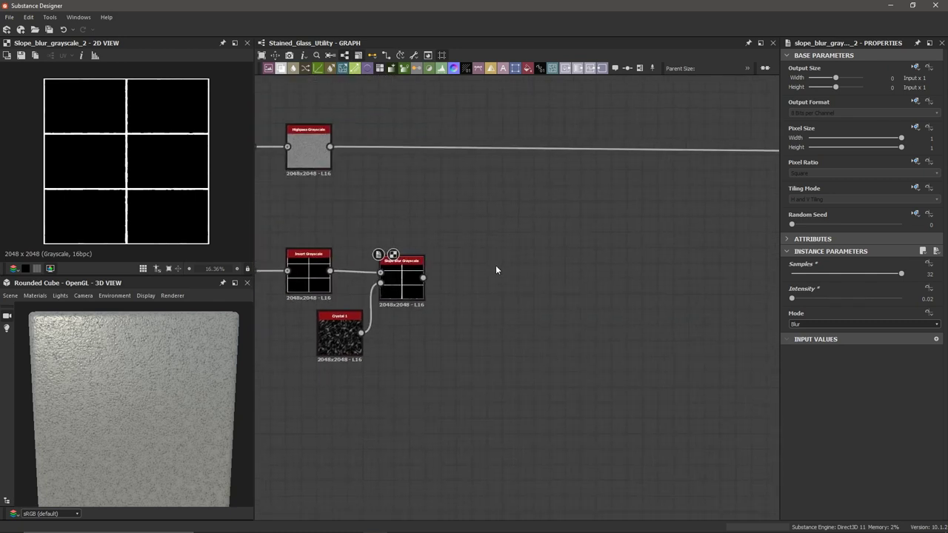
key("space")
type("blend")
key("Return")
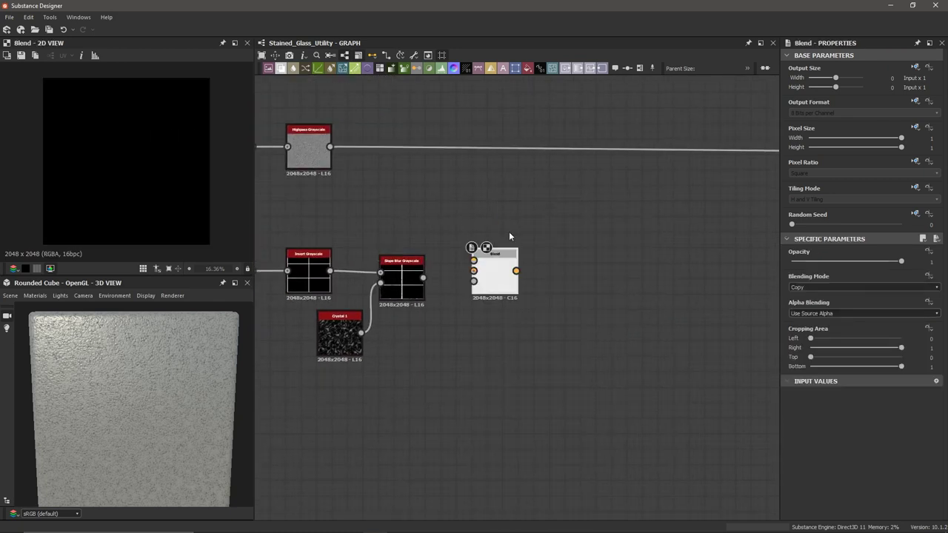
left_click_drag(331, 148, 521, 273, "shift")
scroll(612, 192, "down", 5)
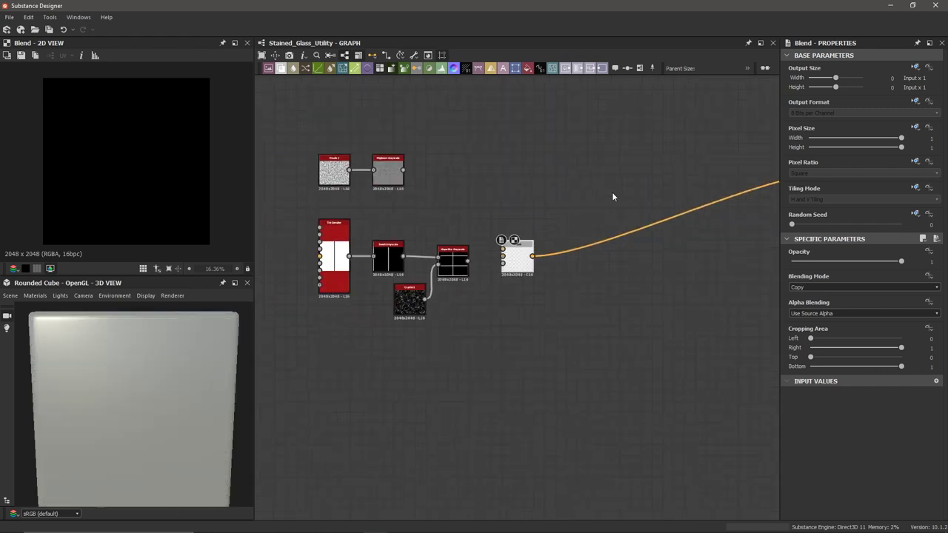
Connect Highpass Grayscale to the Blend's Background and Slope Blur Grayscale to its Foreground, using Add (Linear Dodge) as the blending mode.
middle_click_drag(612, 191, 516, 204)
scroll(620, 224, "up", 2)
scroll(445, 266, "up", 4)
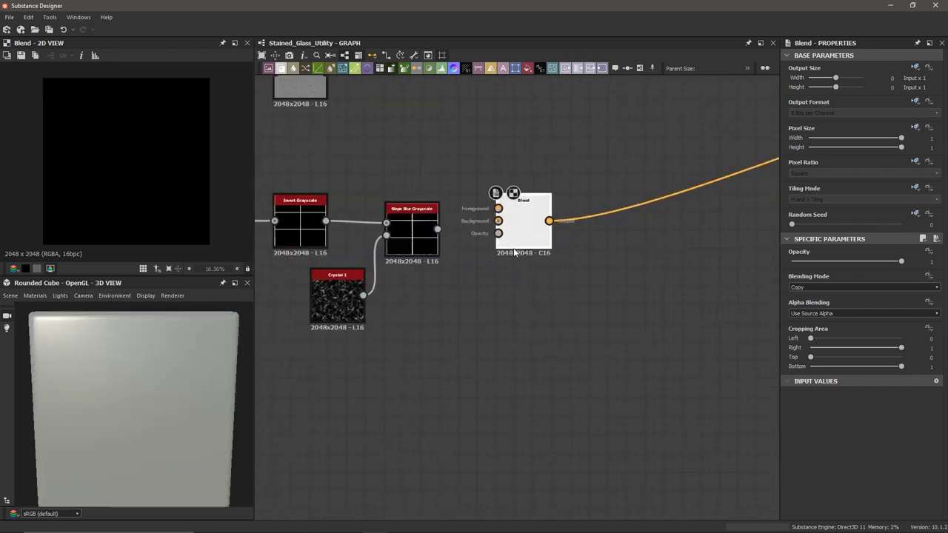
middle_click_drag(484, 170, 485, 224)
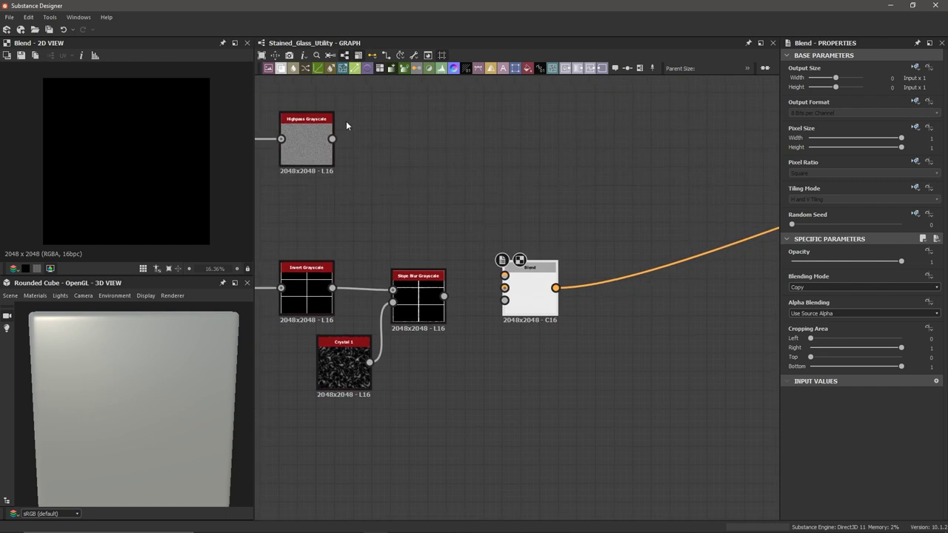
left_click_drag(332, 138, 504, 276)
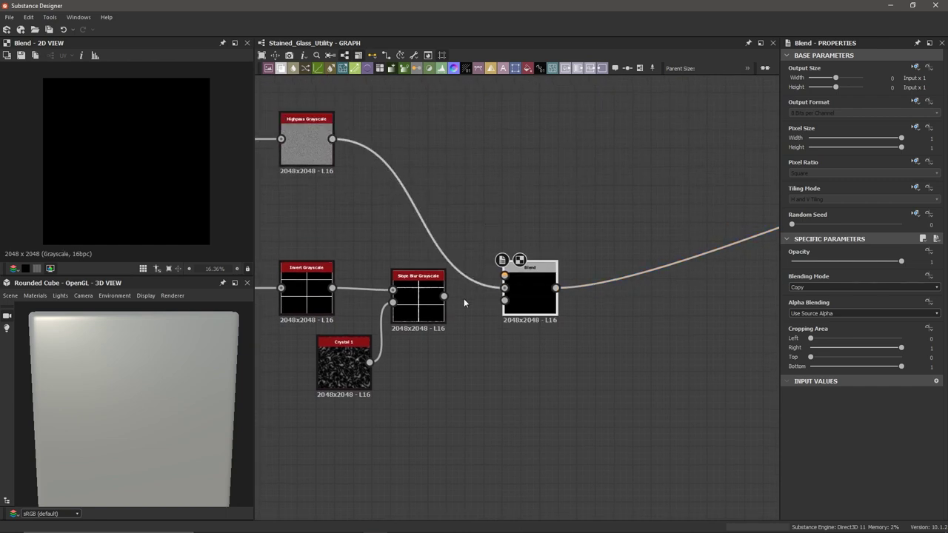
left_click_drag(443, 296, 505, 287)
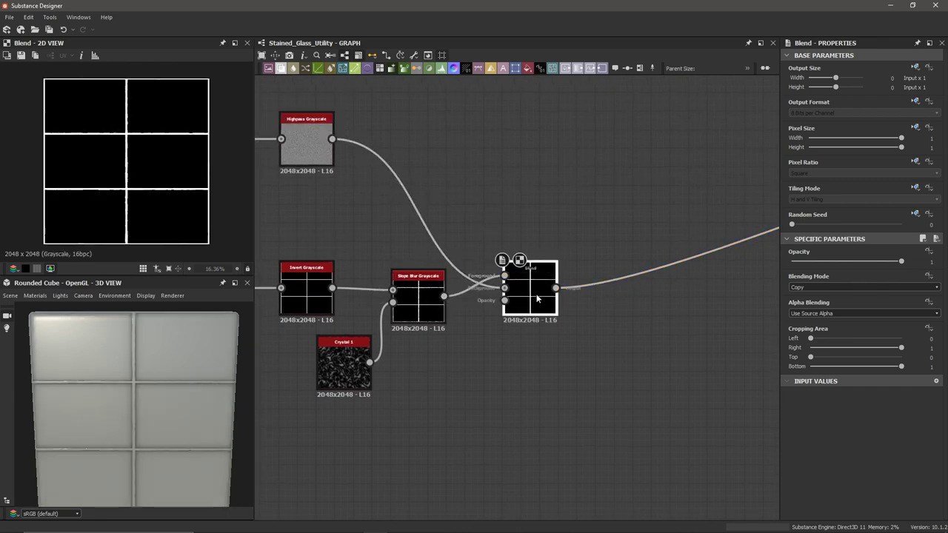
left_click(813, 287)
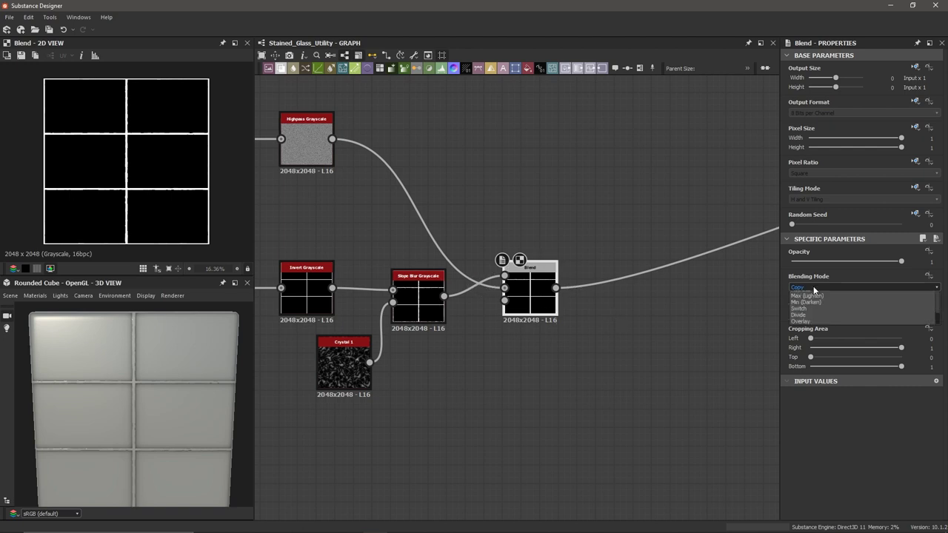
left_click(814, 305)
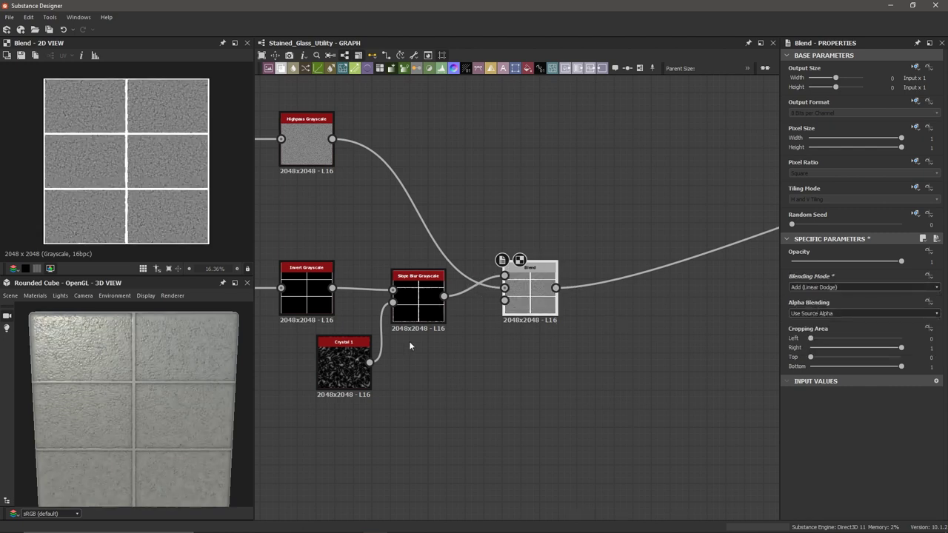
Inspect the blended surface relief up close on the rounded cube and enlarge the 3D view in width and height.
scroll(164, 377, "up", 5)
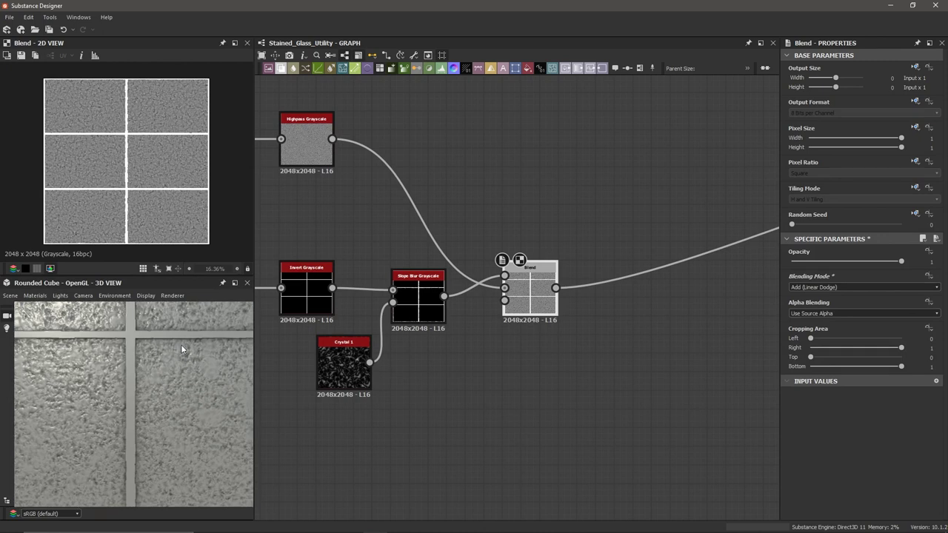
middle_click_drag(182, 348, 113, 380)
left_click_drag(113, 380, 139, 391)
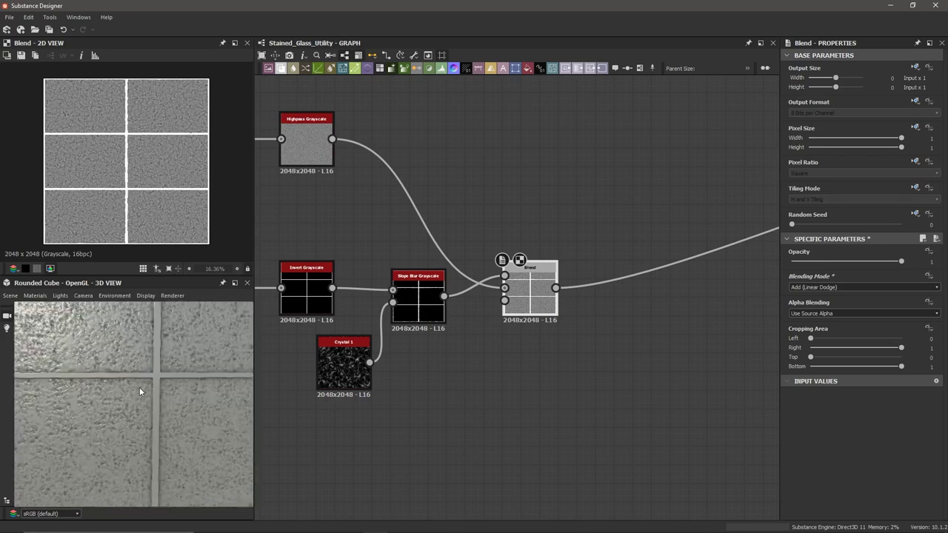
left_click_drag(254, 322, 338, 326)
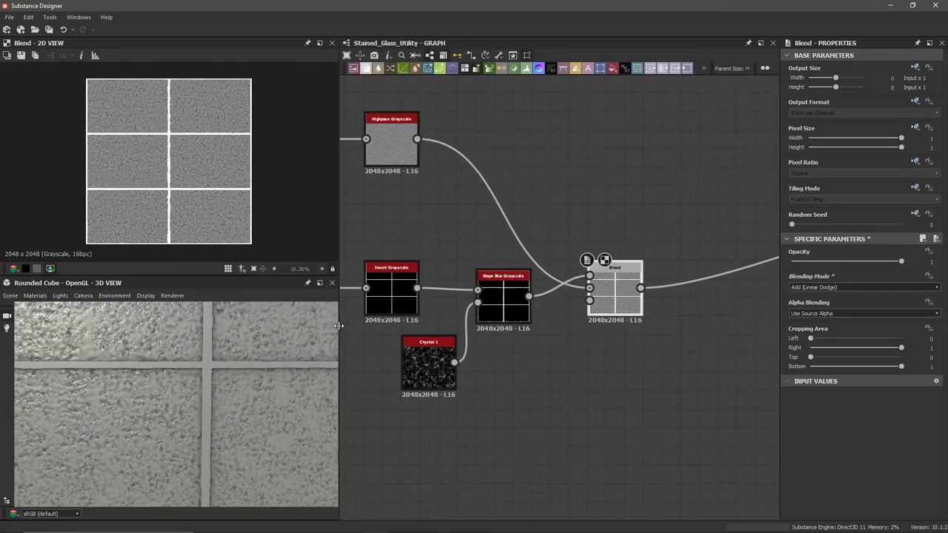
left_click_drag(208, 275, 206, 249)
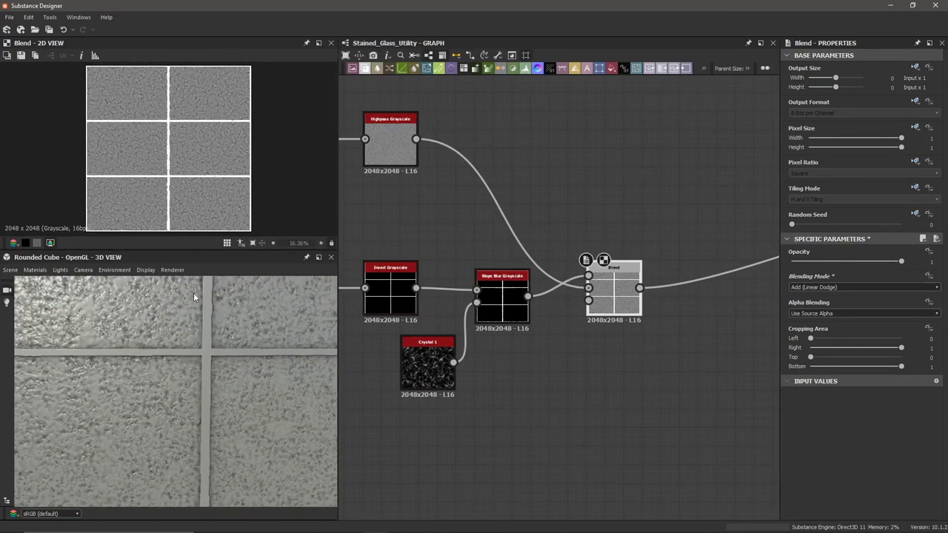
Set the height Scale of the physically_metallic_roughness Tessellation material to 1.27 and check the whole rounded cube.
left_click(38, 272)
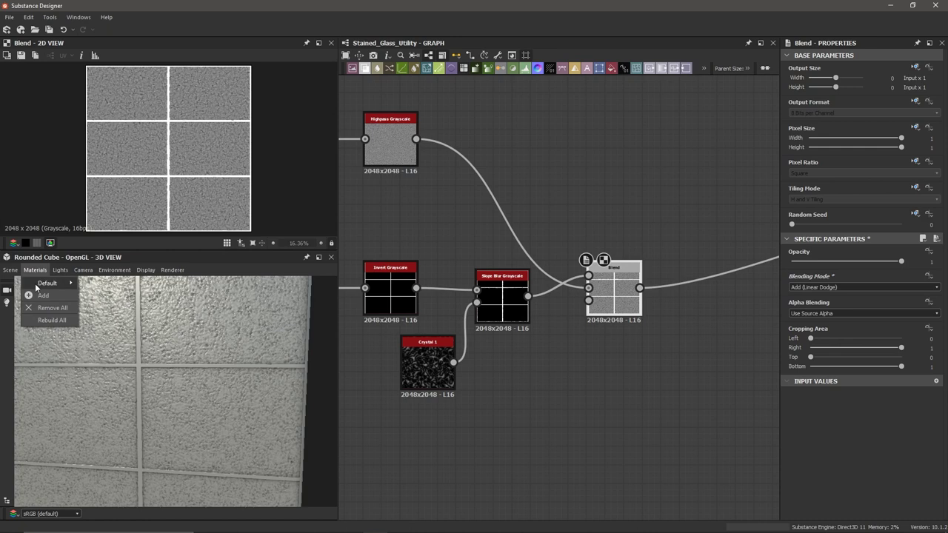
mouse_move(39, 285)
mouse_move(158, 335)
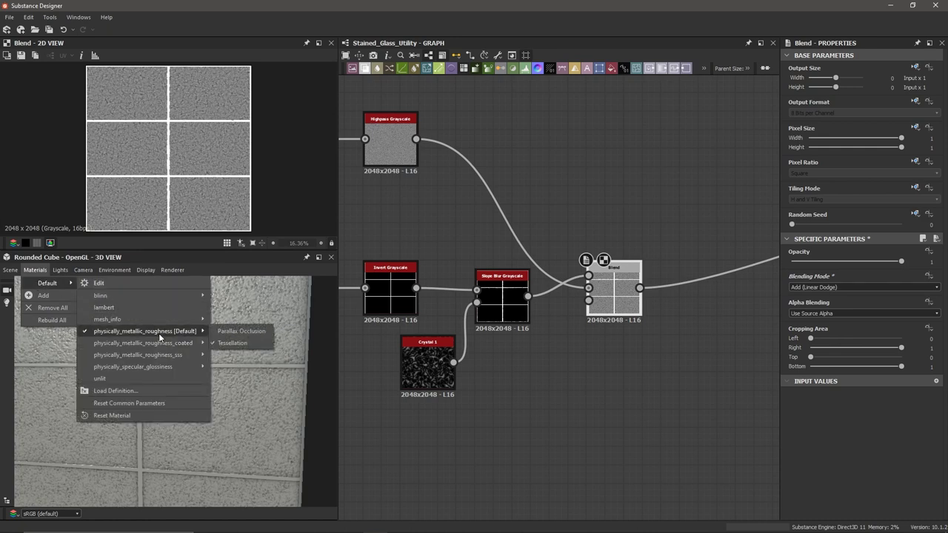
left_click(256, 347)
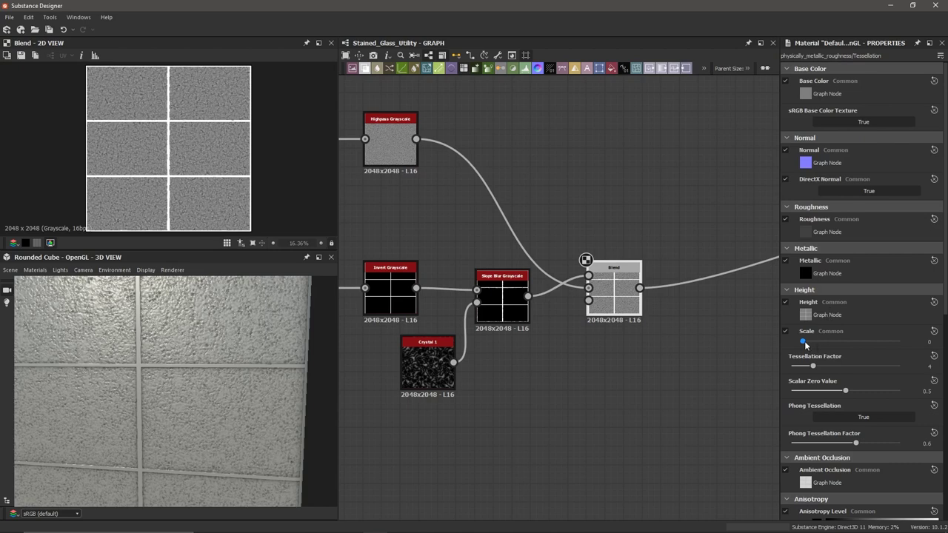
mouse_move(804, 340)
left_mouse_down()
mouse_move(877, 342)
mouse_move(815, 355)
left_mouse_up()
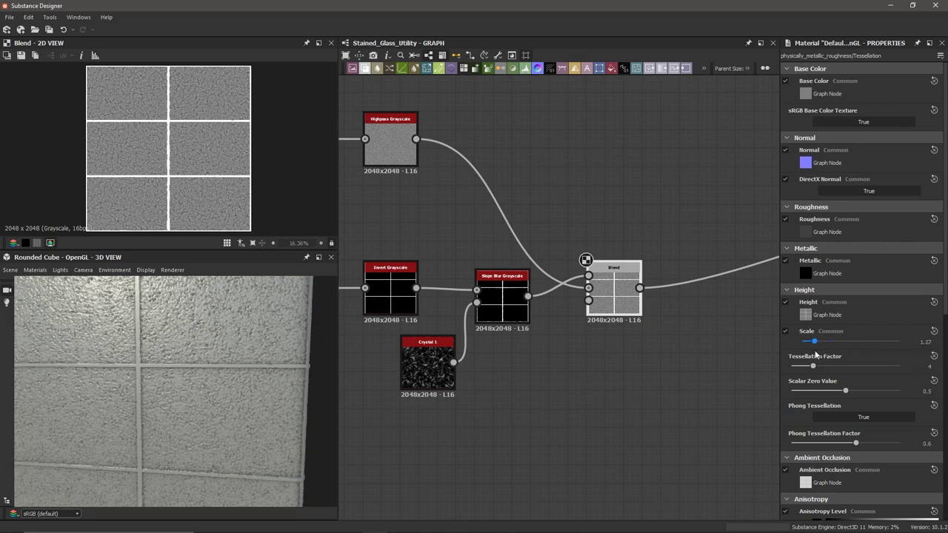
left_click_drag(248, 426, 284, 382)
scroll(287, 383, "down", 5)
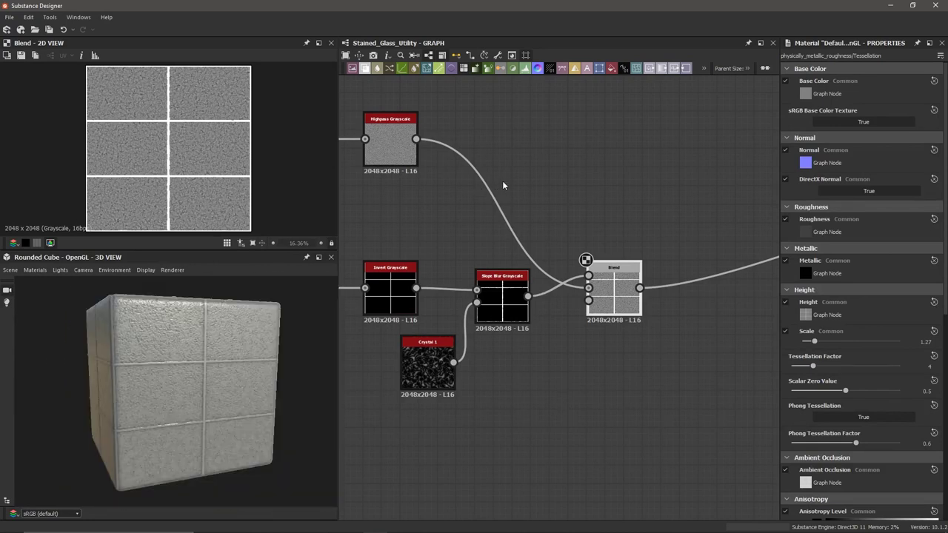
Review the node graph from the Clouds 2 and Tile Sampler chains through to the Blend node and its outgoing link.
scroll(501, 178, "down", 4)
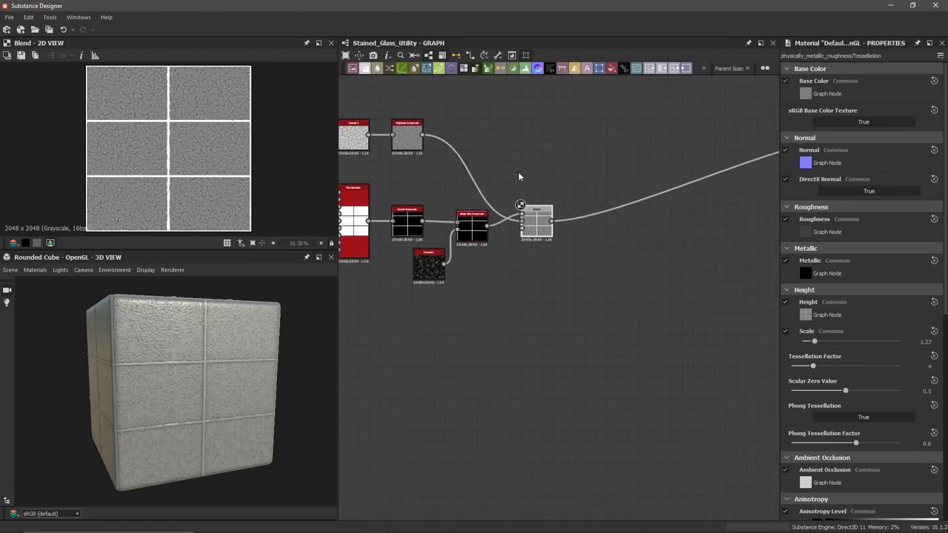
middle_click_drag(519, 177, 567, 163)
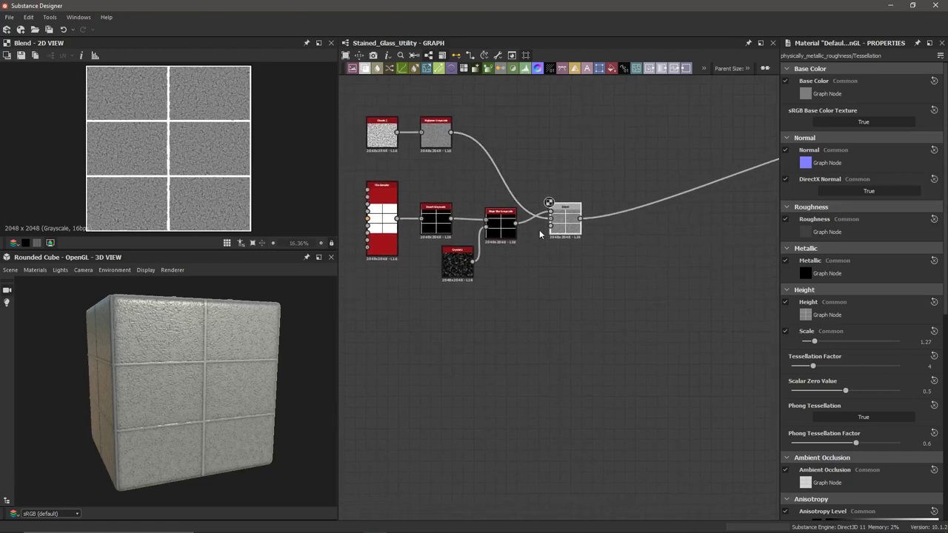
scroll(544, 236, "down", 3)
middle_click_drag(614, 226, 559, 226)
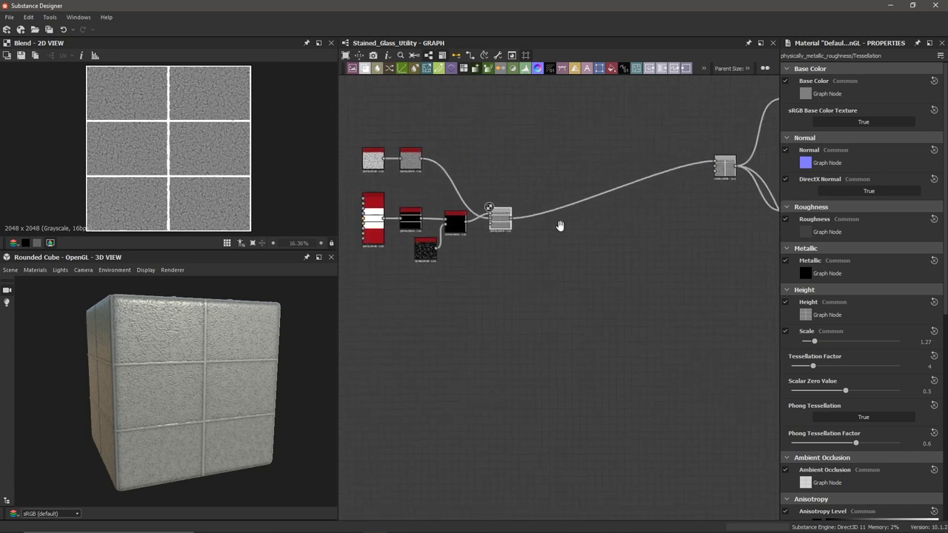
scroll(546, 230, "up", 3)
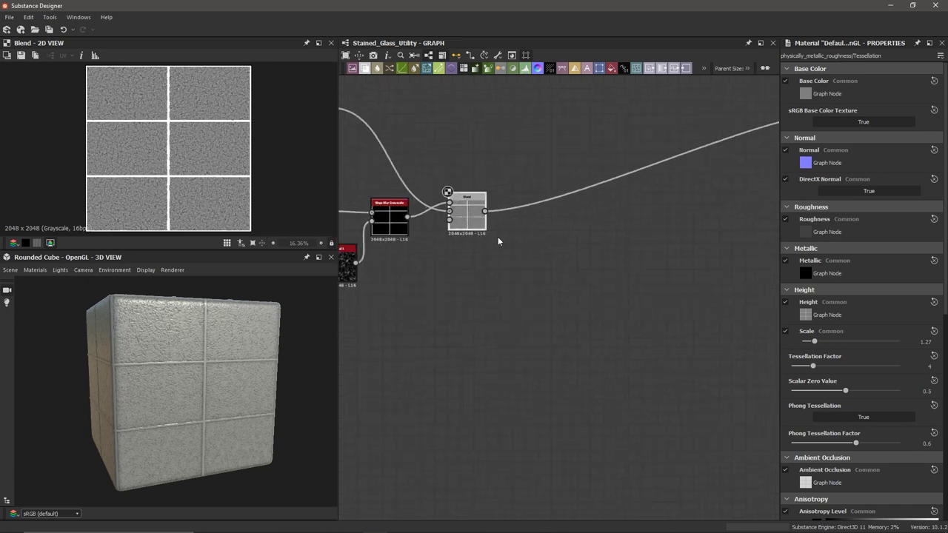
middle_click_drag(498, 237, 639, 243)
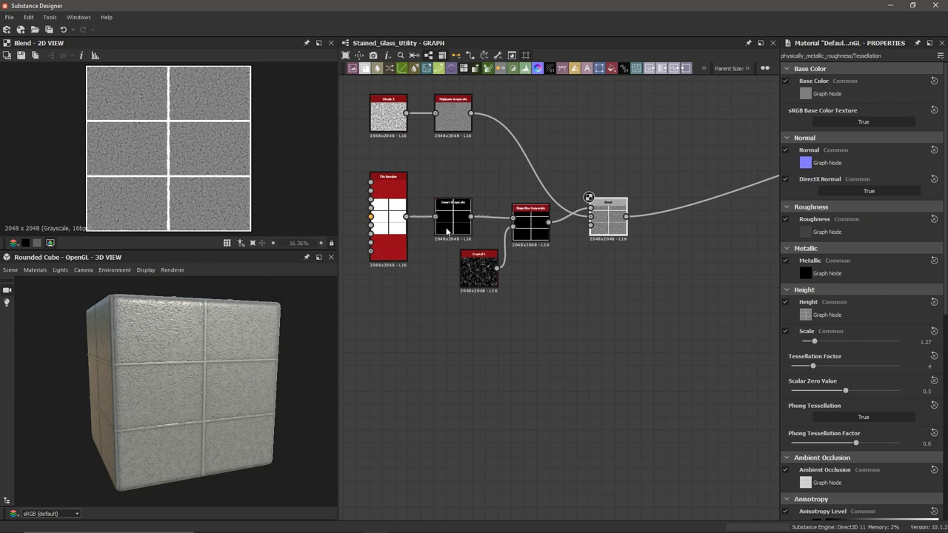
scroll(446, 232, "up", 2)
scroll(439, 234, "down", 2)
middle_click_drag(385, 146, 388, 183)
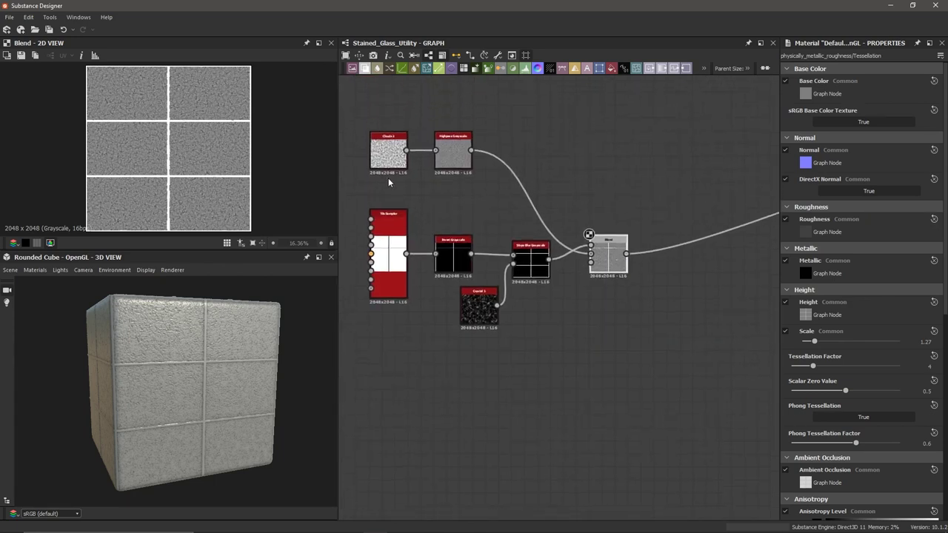
scroll(444, 174, "up", 3)
scroll(456, 190, "up", 1)
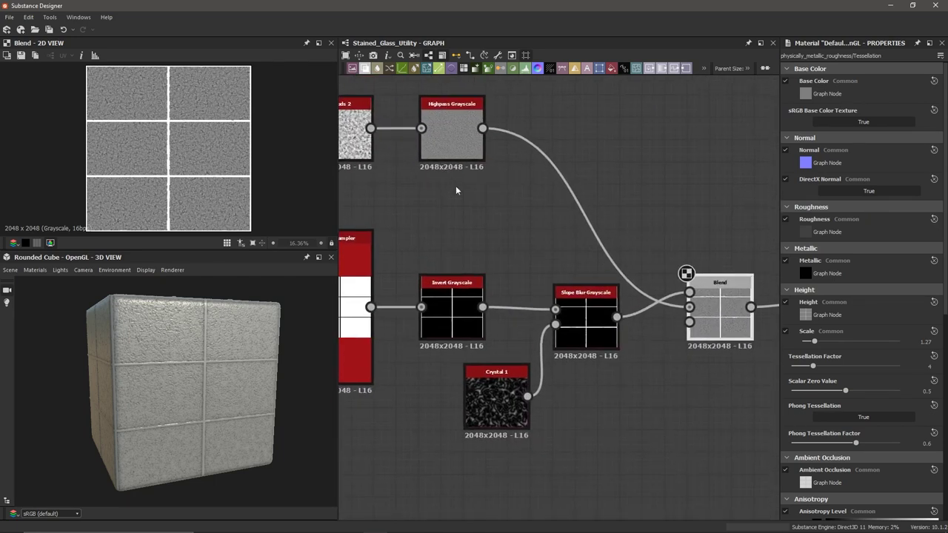
scroll(455, 190, "down", 3)
Delete the Blend node while keeping Highpass Grayscale linked onward.
left_click(560, 259)
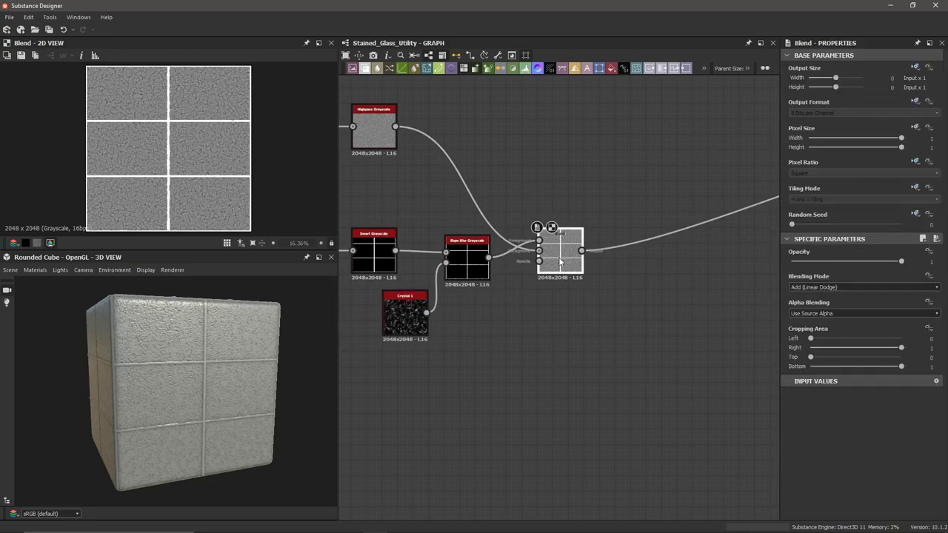
key("BackSpace")
Enclose the Tile Sampler, Invert Grayscale, Crystal 1 and Slope Blur Grayscale nodes in a frame titled "Beams" and move it lower.
middle_click_drag(548, 253, 645, 239)
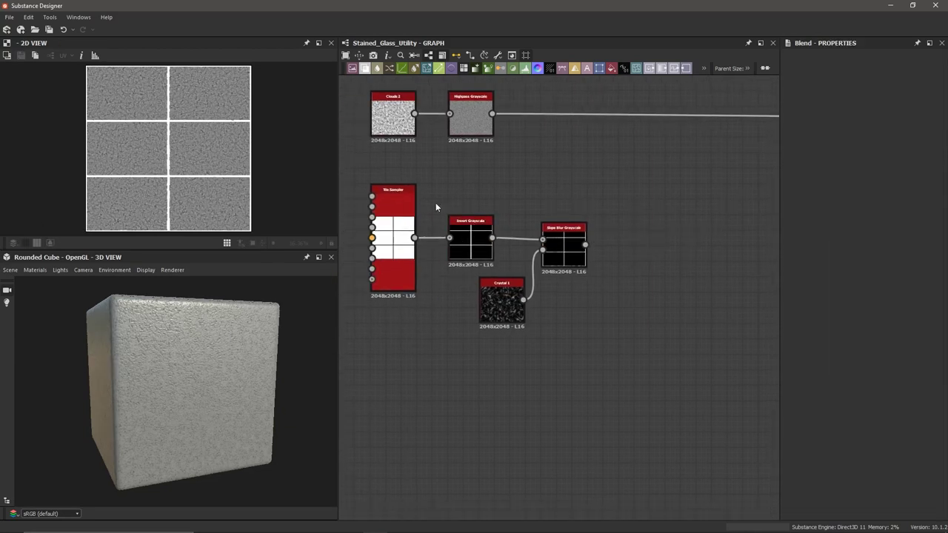
left_click_drag(385, 374, 597, 214)
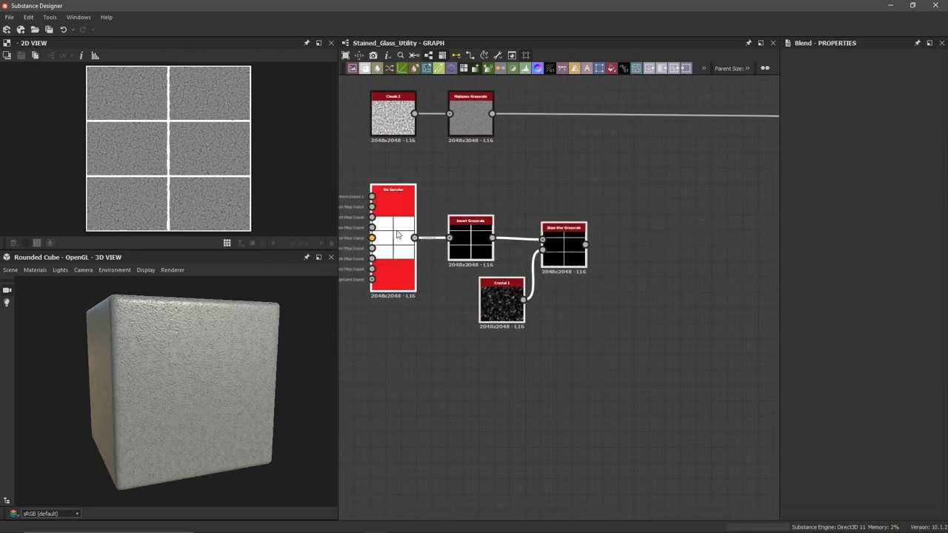
left_click_drag(398, 235, 398, 250)
key("space")
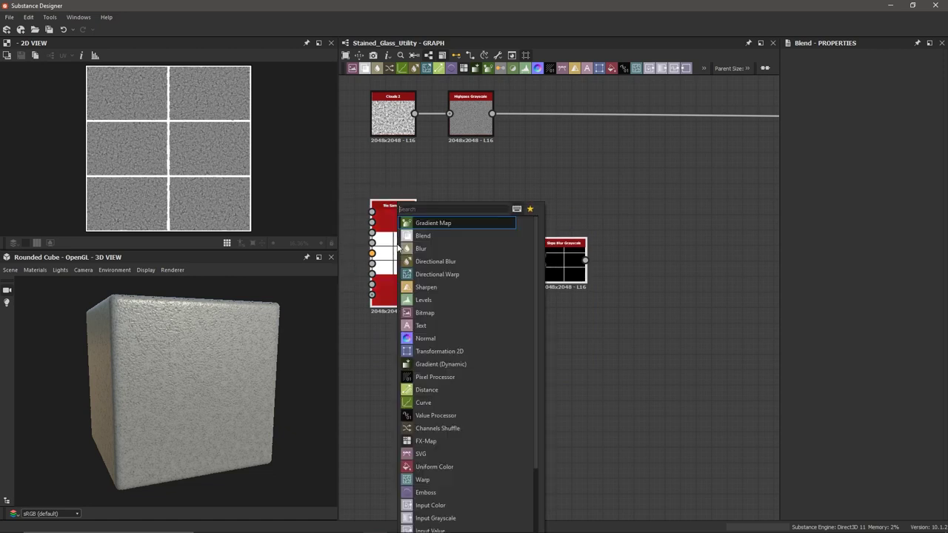
type("frame")
key("Return")
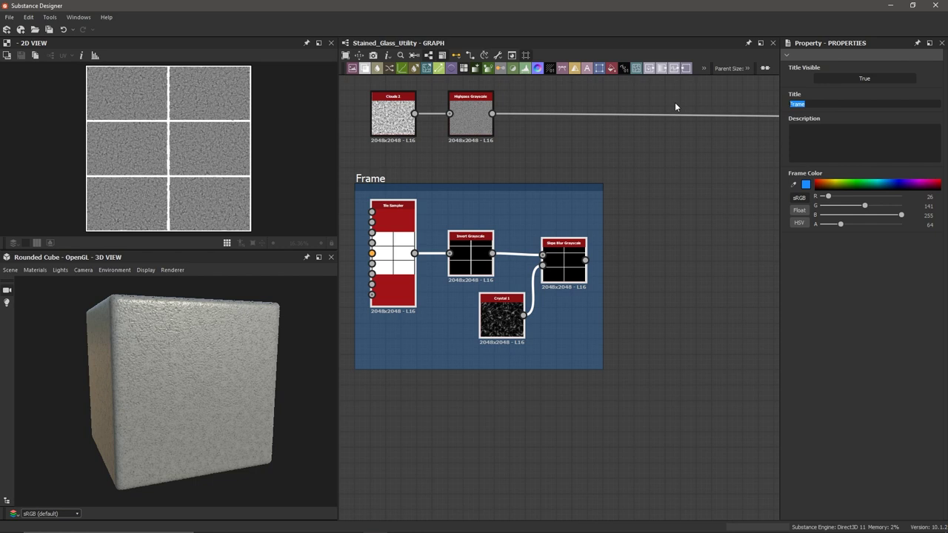
type("Beams")
key("Return")
left_click_drag(376, 177, 381, 227)
Enclose the Clouds 2 and Highpass Grayscale nodes in a frame titled "Supporting Glass Texture".
scroll(385, 151, "down", 1)
scroll(384, 156, "up", 2)
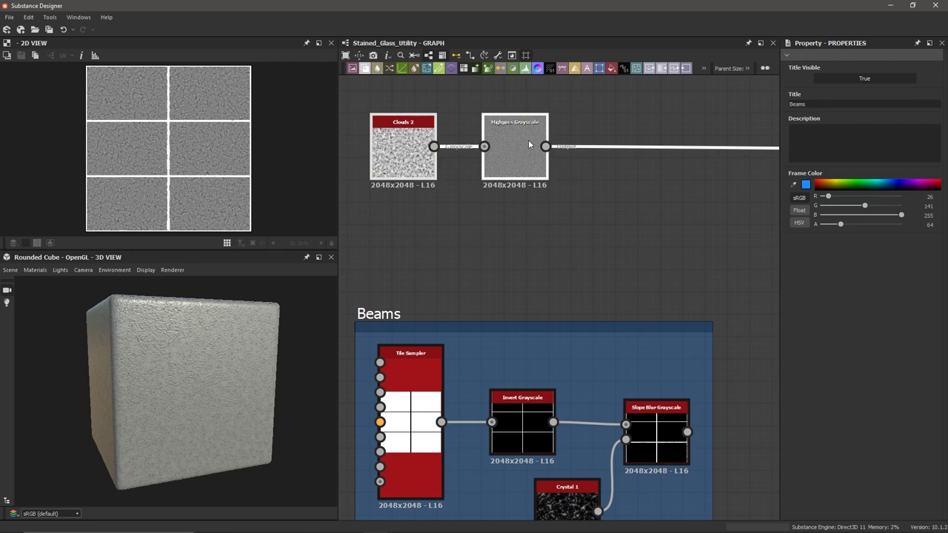
key("space")
type("fra")
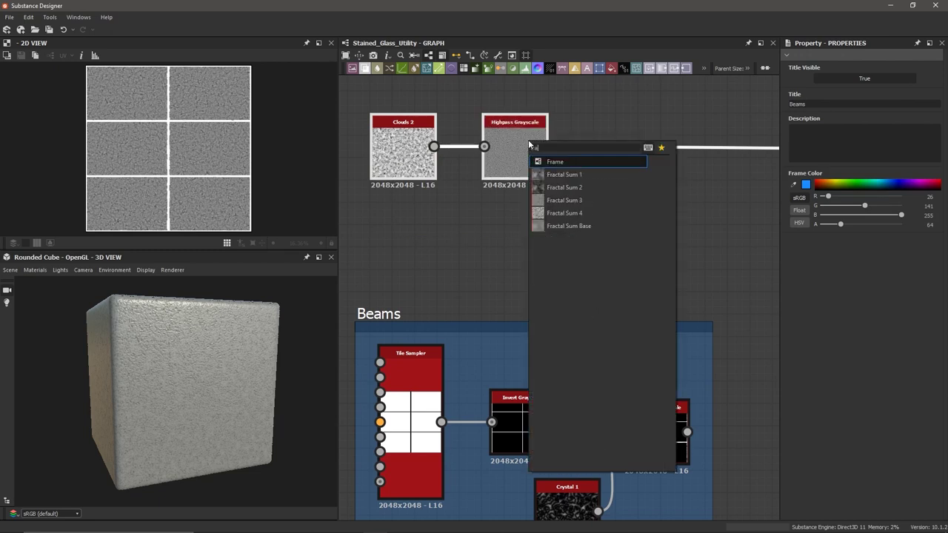
key("Return")
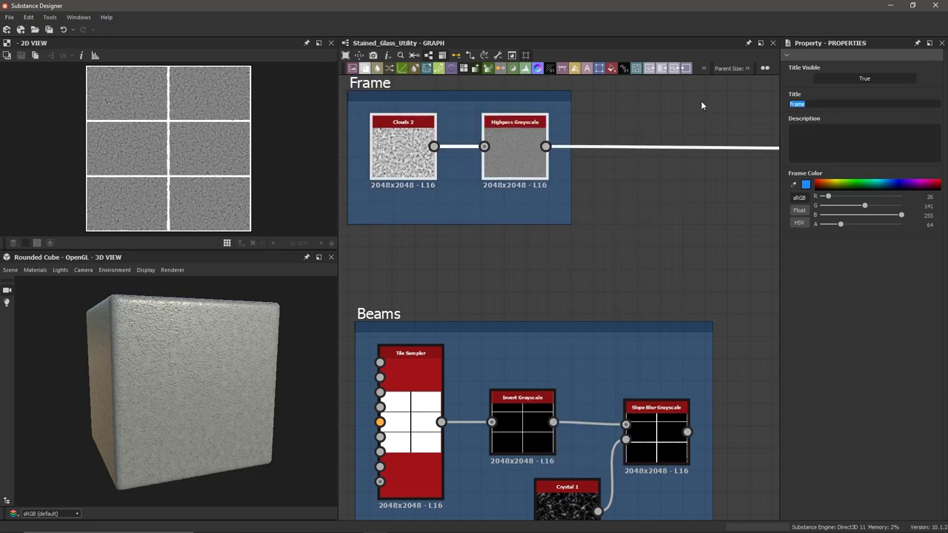
type("Supporting Glass Texture")
key("Return")
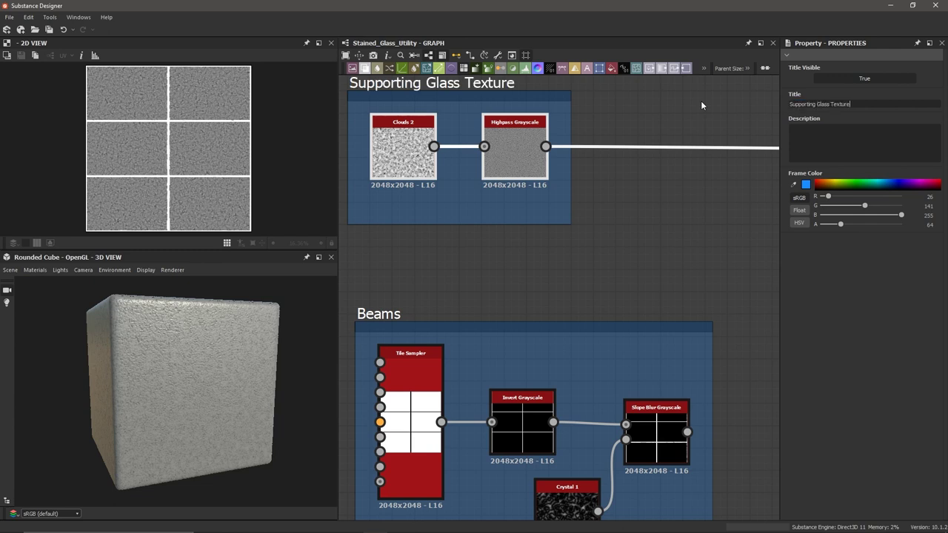
scroll(584, 236, "down", 5)
middle_click_drag(514, 229, 521, 252)
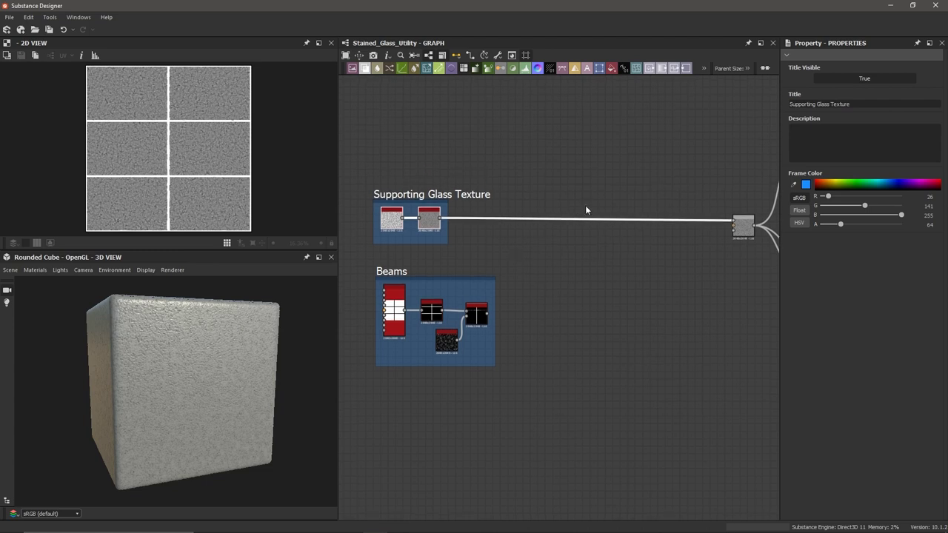
Remove the link leaving Highpass Grayscale and move the Supporting Glass Texture and Beams frames lower in the graph.
left_click_drag(584, 196, 584, 254)
key("Delete")
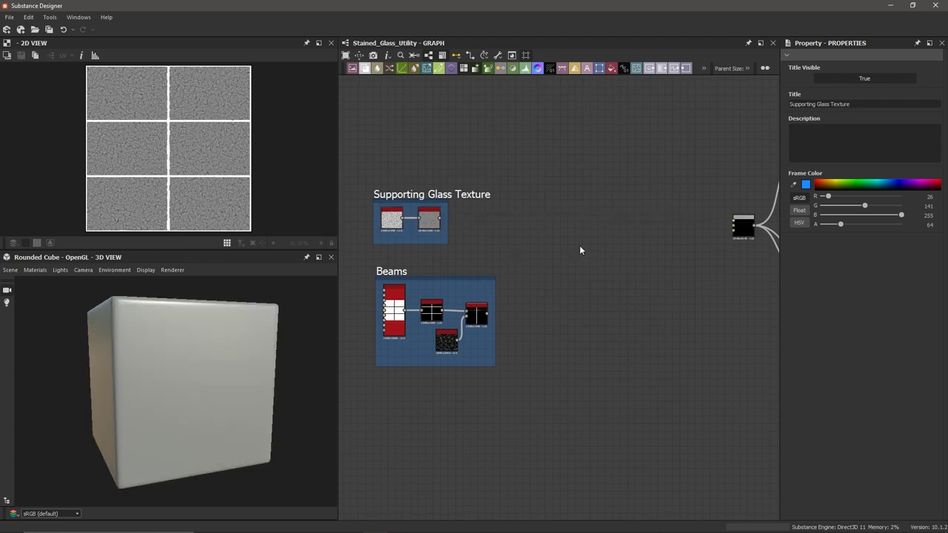
middle_click_drag(541, 220, 538, 229)
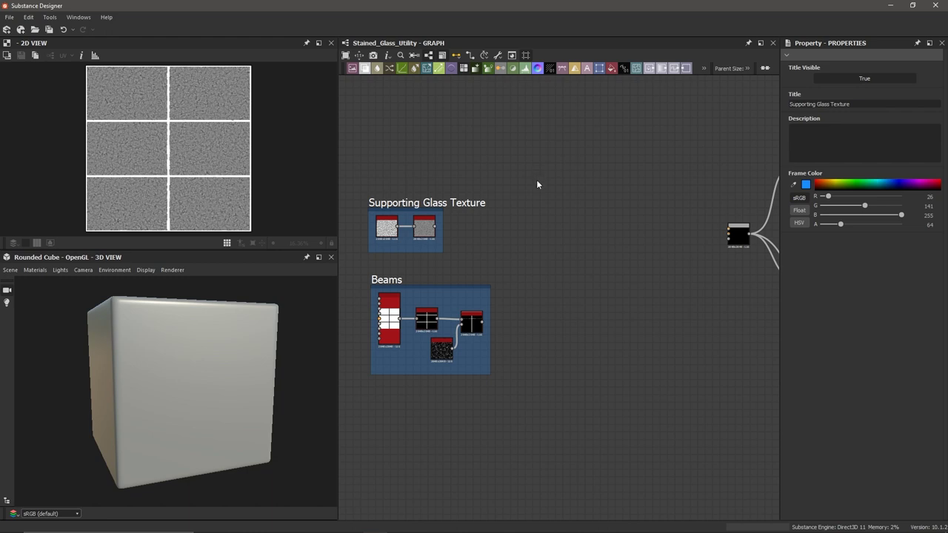
middle_click_drag(538, 206, 594, 200)
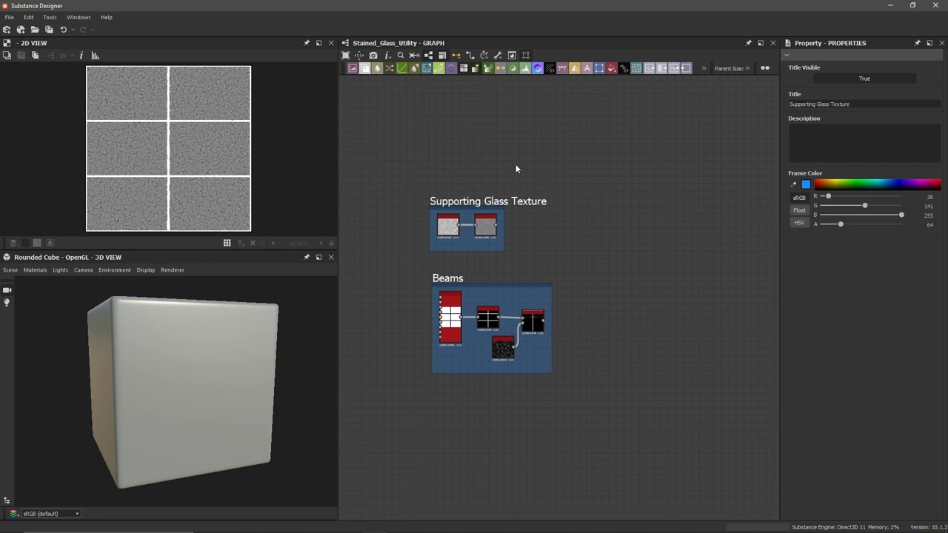
left_click_drag(402, 166, 536, 450)
middle_click_drag(599, 94, 542, 180)
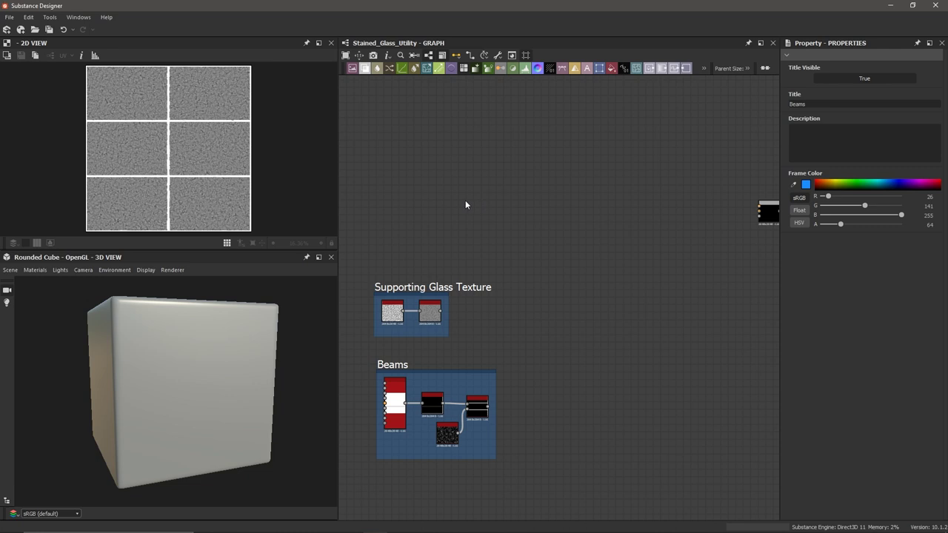
Add a Shape node above the Supporting Glass Texture frame and set its Pattern to Paraboloid.
key("space")
type("shape")
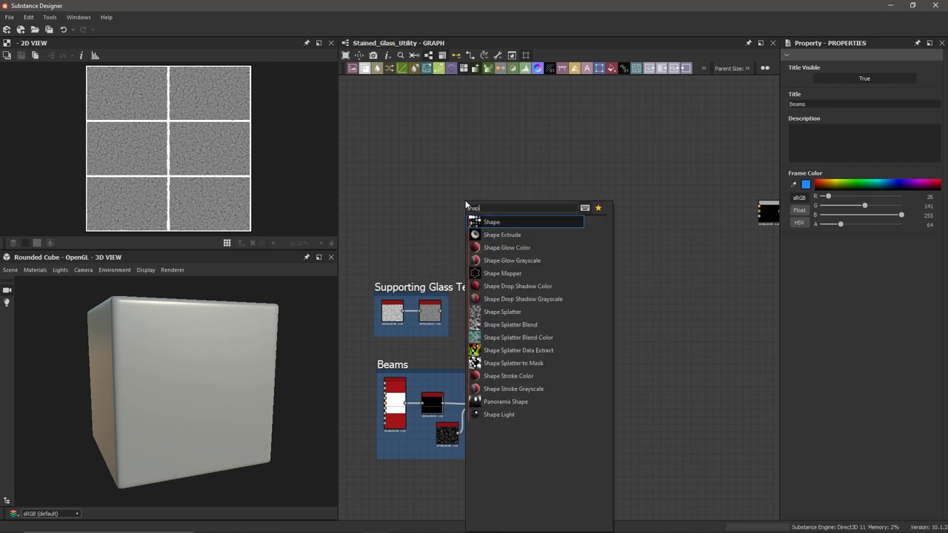
key("Return")
scroll(466, 205, "up", 5)
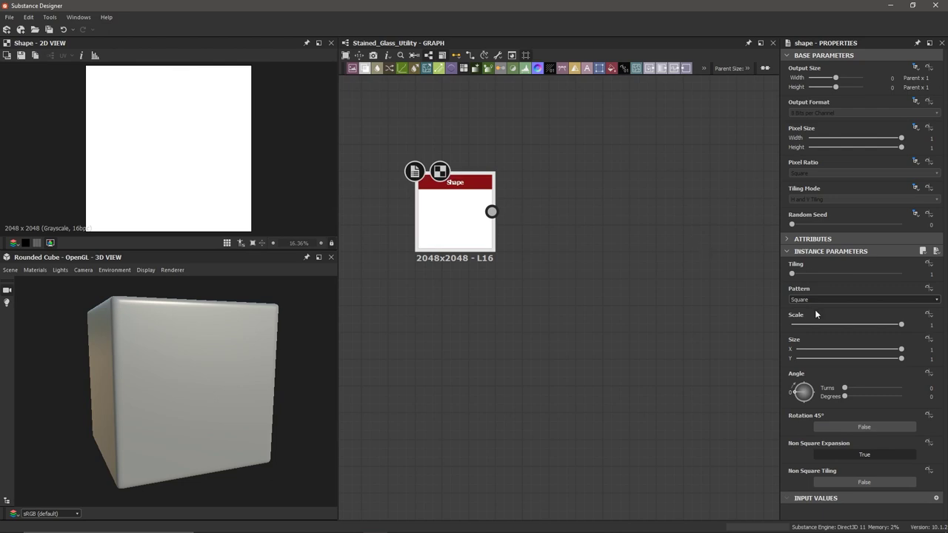
left_click(841, 300)
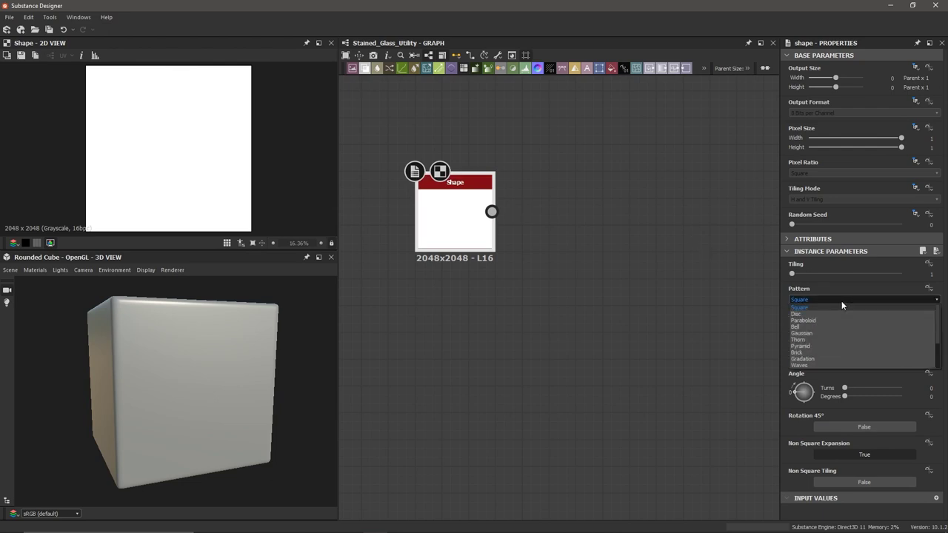
left_click(804, 319)
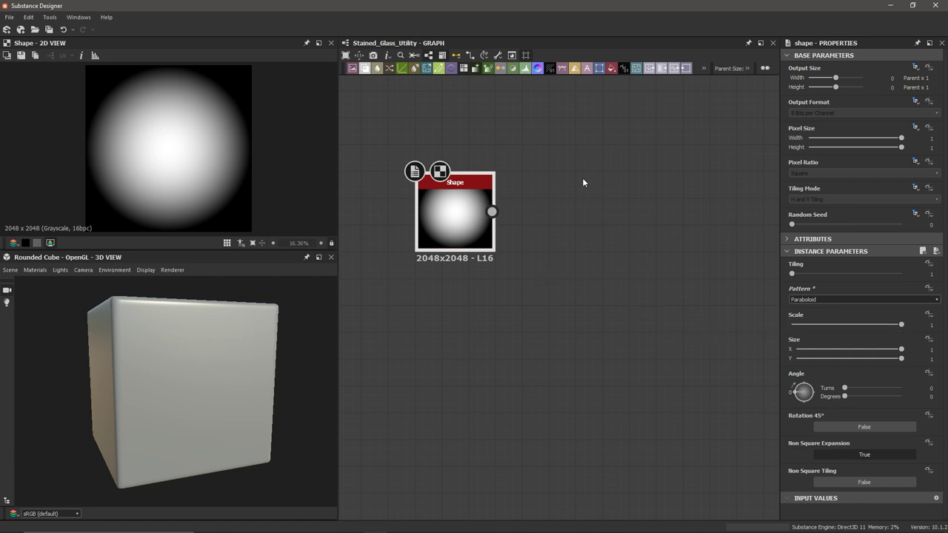
Add a Shape Mapper node beside the Shape node and connect the Shape's output to its input.
left_click(549, 208)
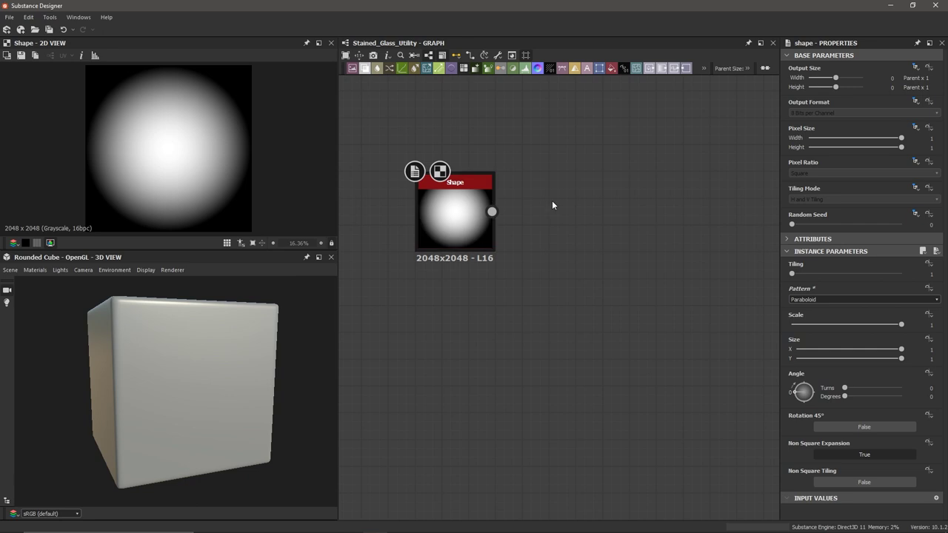
key("space")
type("sh")
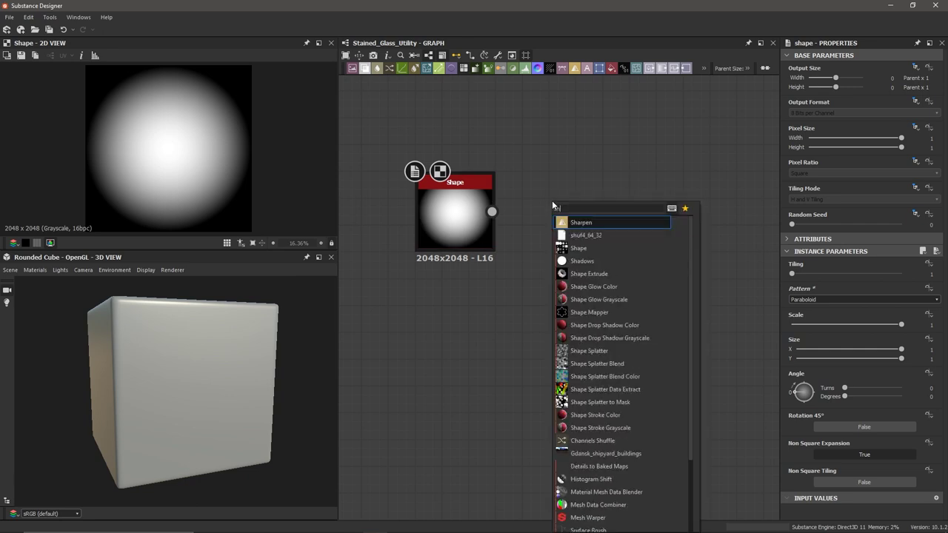
type("apema")
key("Return")
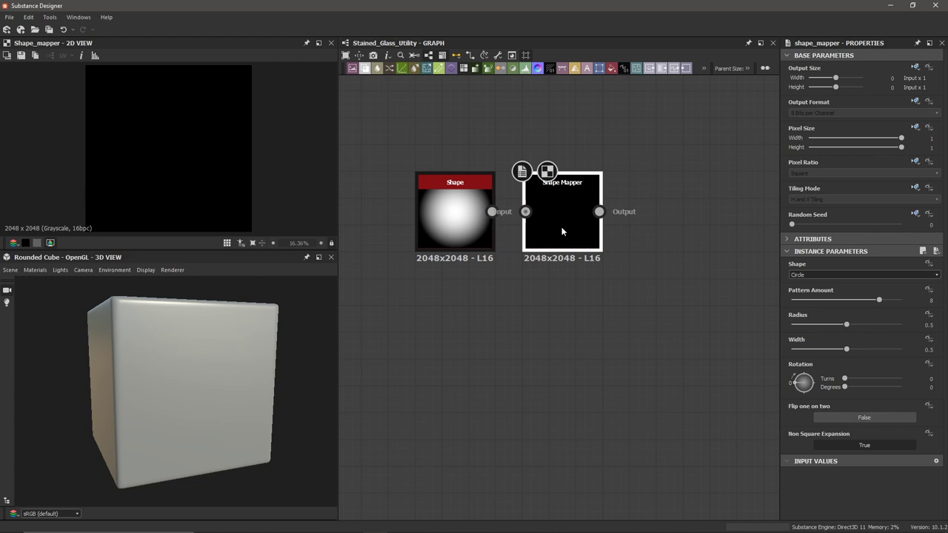
scroll(582, 222, "up", 2)
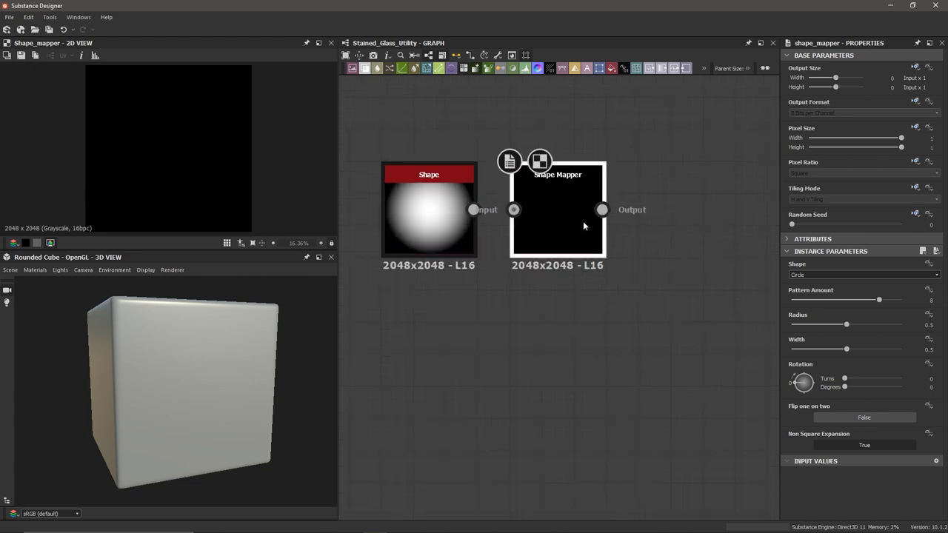
scroll(562, 214, "down", 2)
left_click_drag(485, 209, 573, 218)
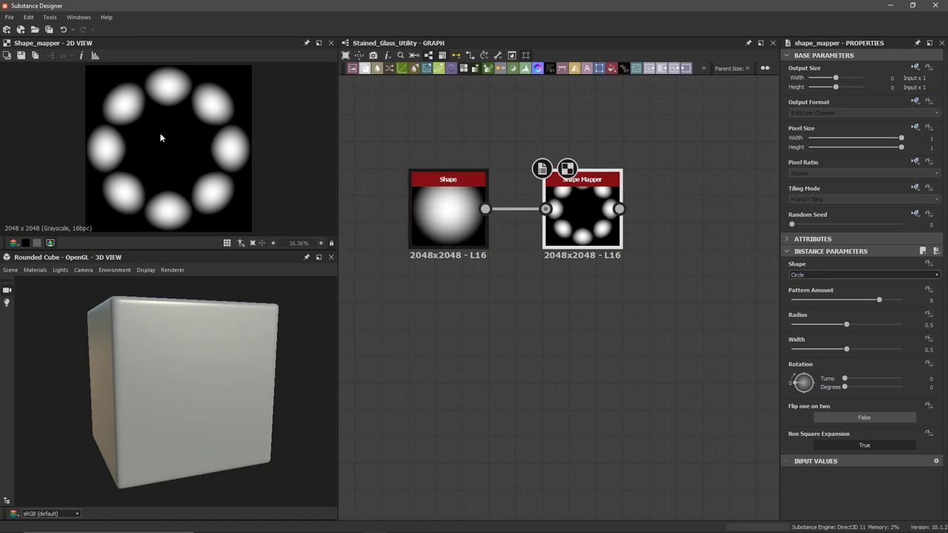
Set the Shape Mapper's Radius to 0 and Width to 0.76, trying a rotation and undoing it.
left_click(452, 222)
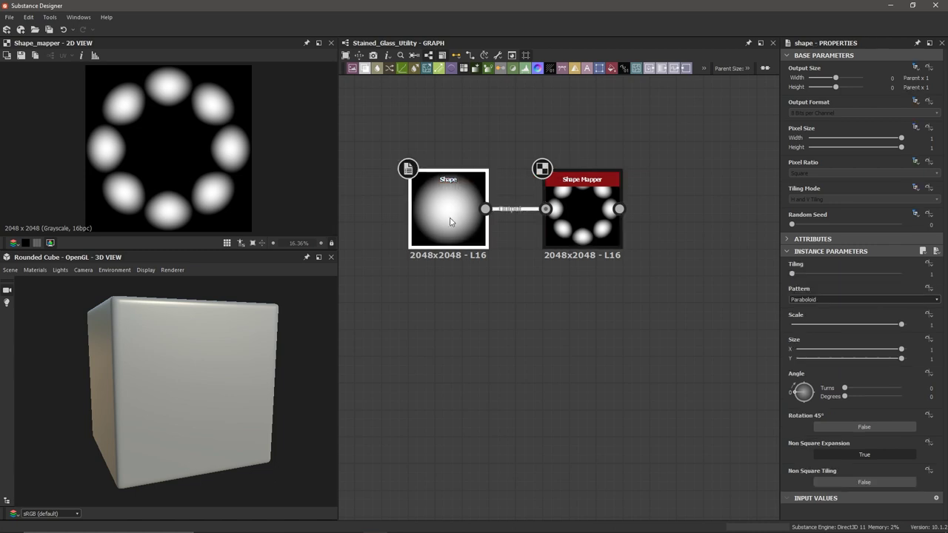
left_click(599, 230)
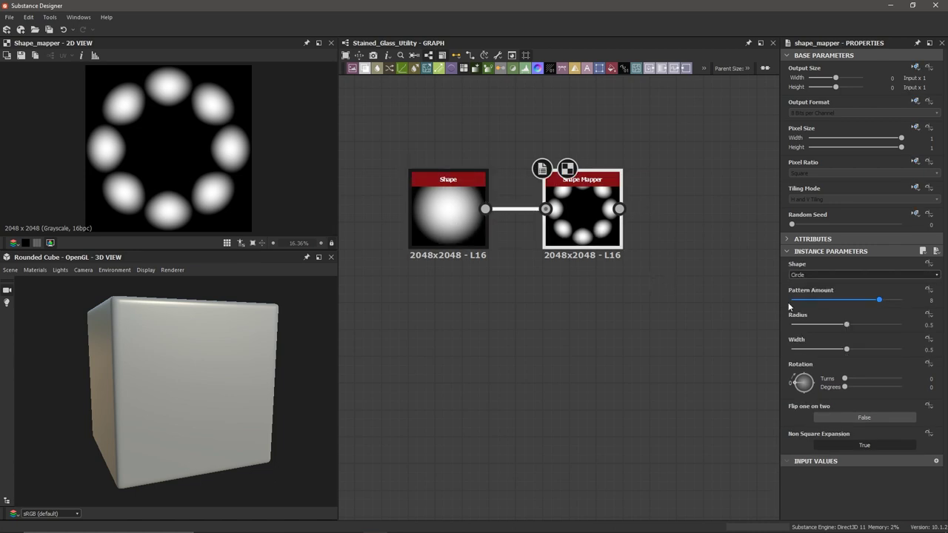
left_click_drag(879, 299, 787, 333)
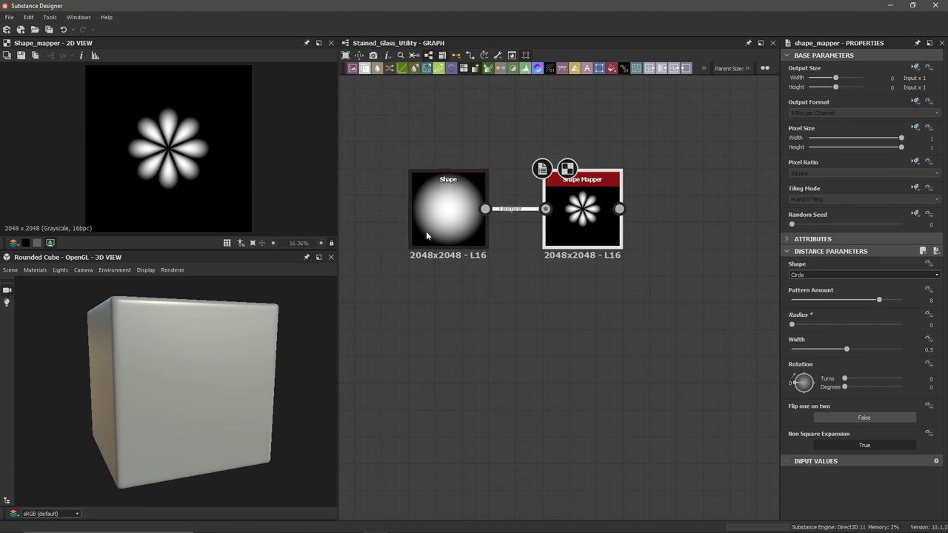
left_click_drag(846, 349, 875, 354)
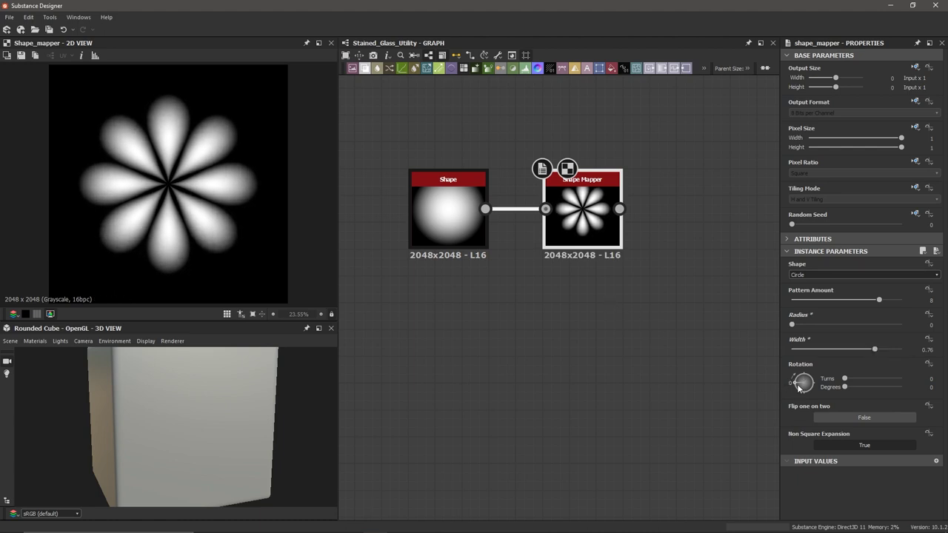
left_click_drag(800, 389, 800, 377)
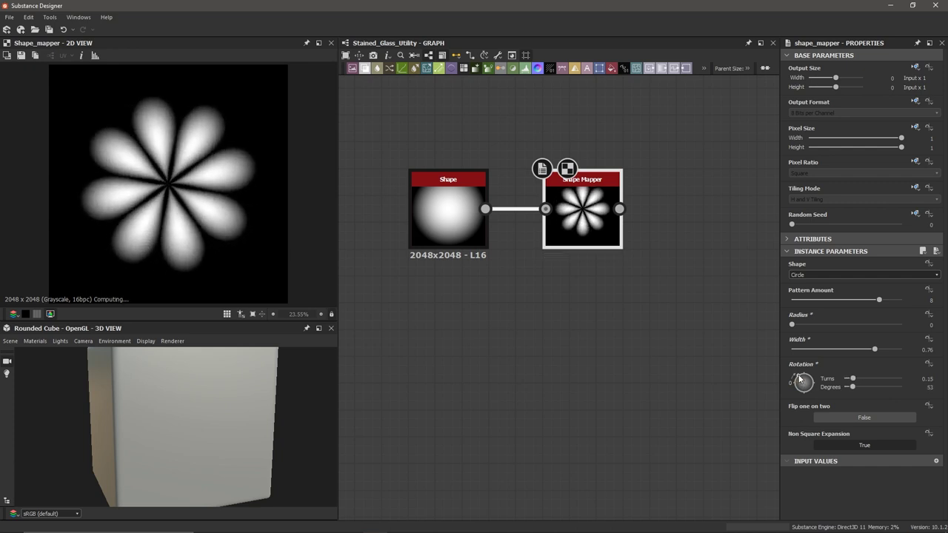
key("ctrl+z")
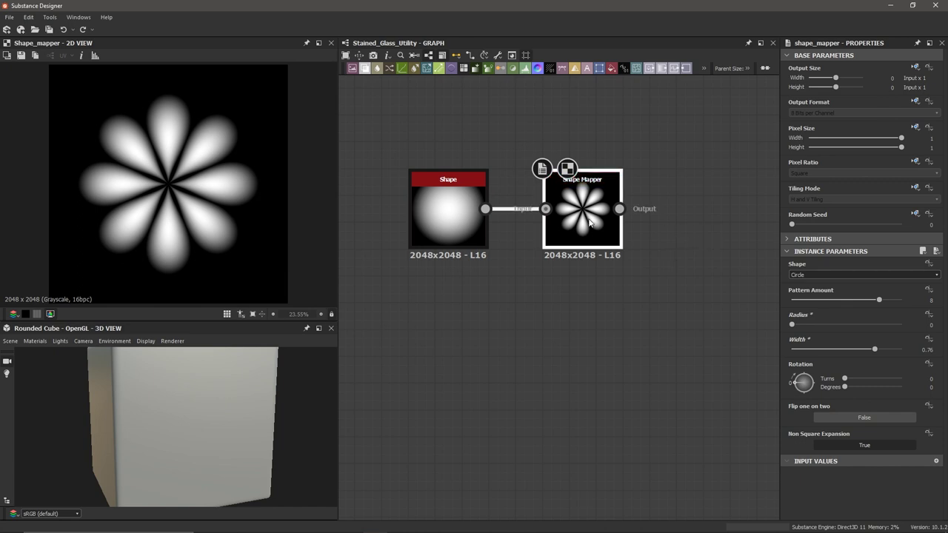
Add a Quantize Grayscale node after the Shape Mapper and set its Quantize value to 4.
key("space")
type("quantize")
key("Return")
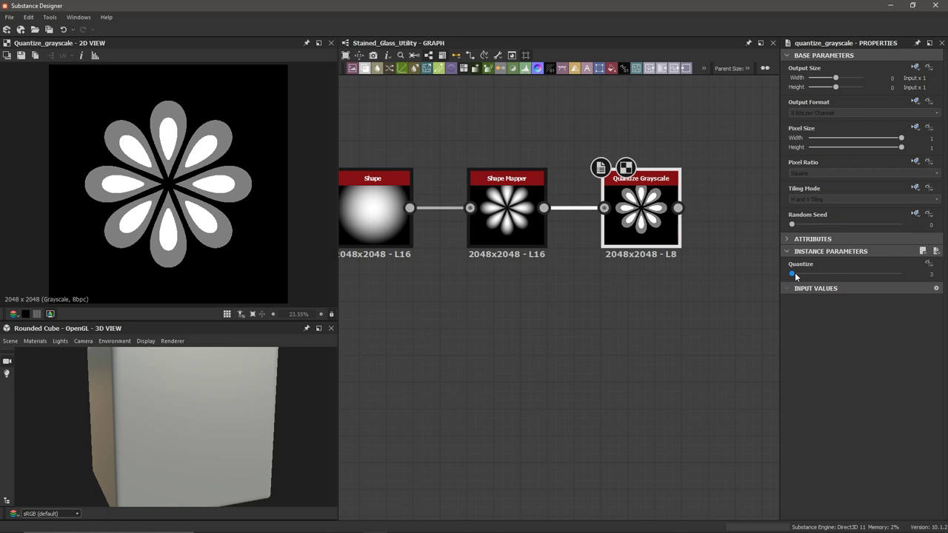
left_click_drag(794, 272, 801, 273)
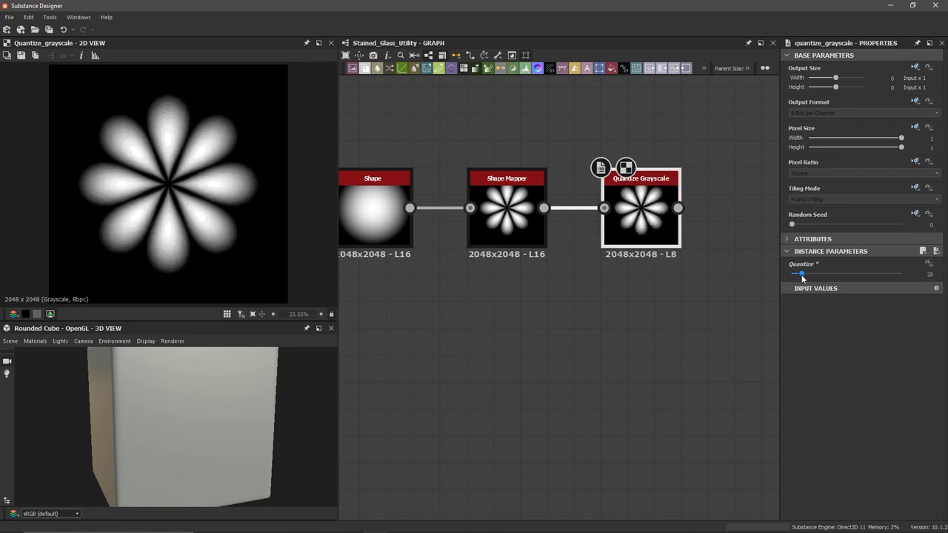
left_click_drag(801, 274, 792, 285)
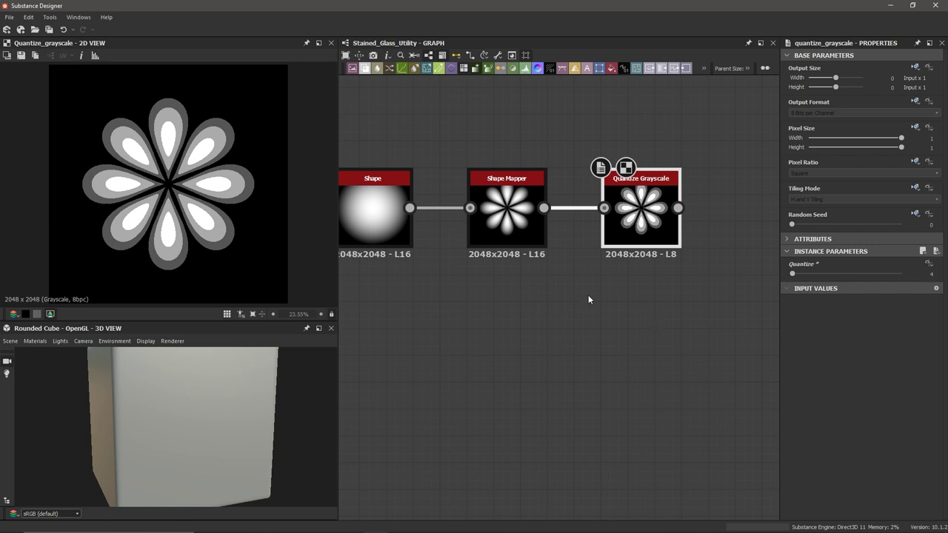
Add a Levels node after Quantize Grayscale and lower its output white level so the petal centres become light grey.
scroll(607, 295, "down", 2)
middle_click_drag(607, 294, 588, 285)
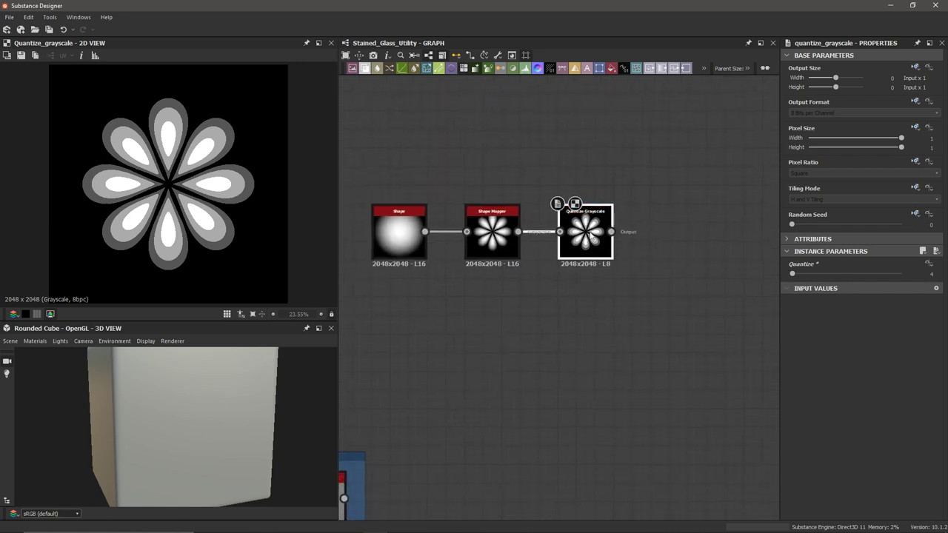
key("space")
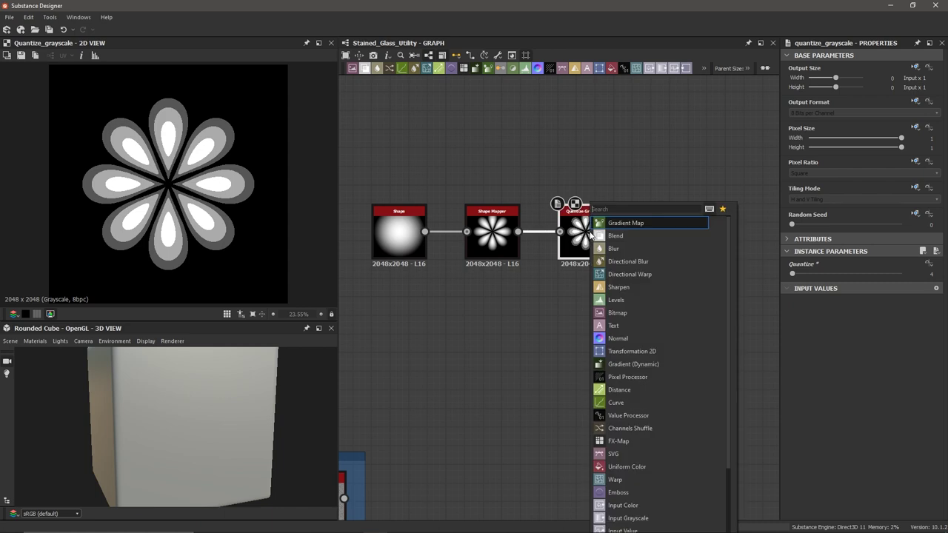
type("lev")
key("Return")
scroll(169, 142, "up", 2)
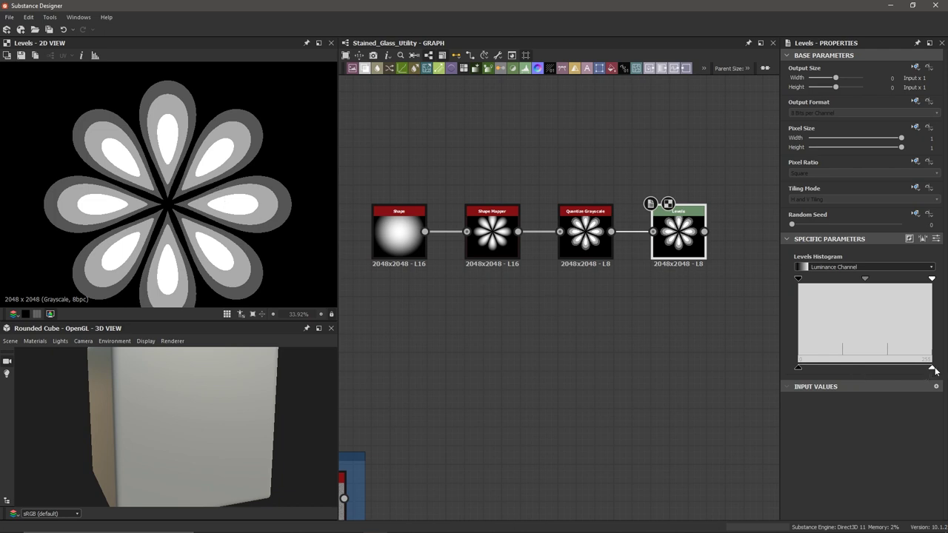
left_click_drag(931, 368, 892, 372)
scroll(252, 198, "down", 2)
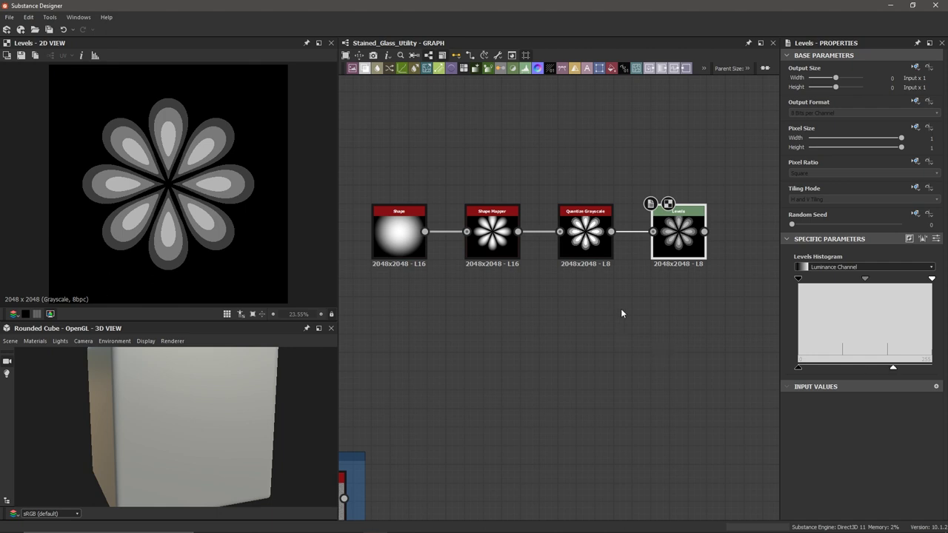
Add an Edge Detect node after Levels with Edge Width 1.64 and Edge Roundness 0.78.
middle_click_drag(621, 310, 579, 312)
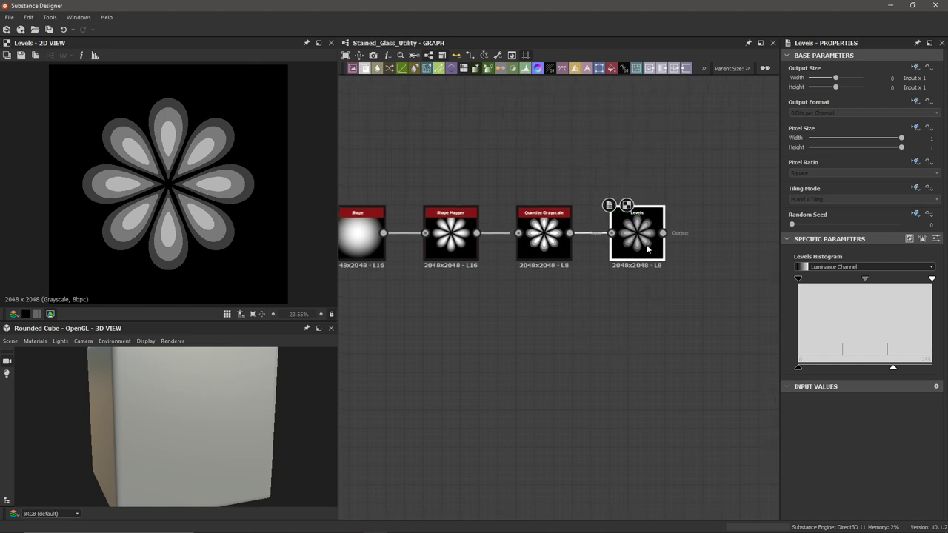
key("space")
type("edge")
key("Return")
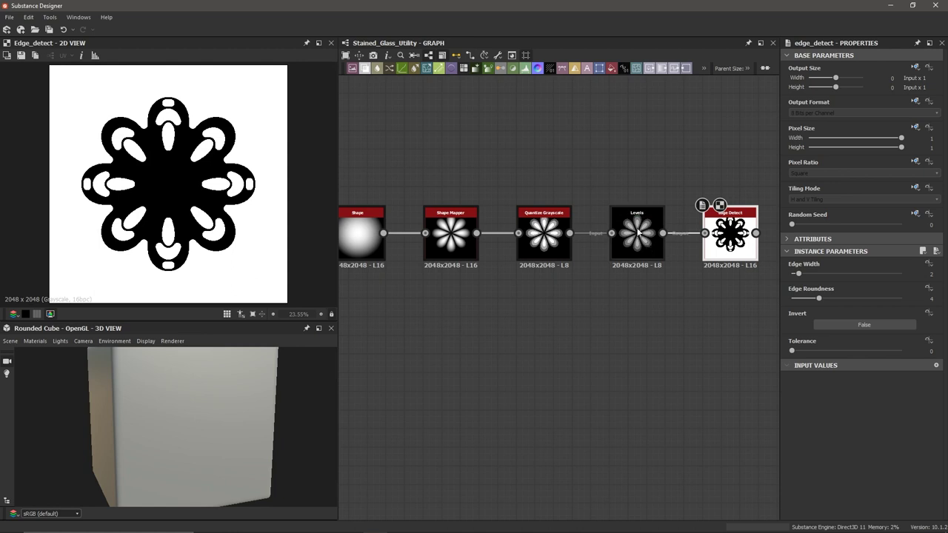
left_click_drag(817, 296, 796, 304)
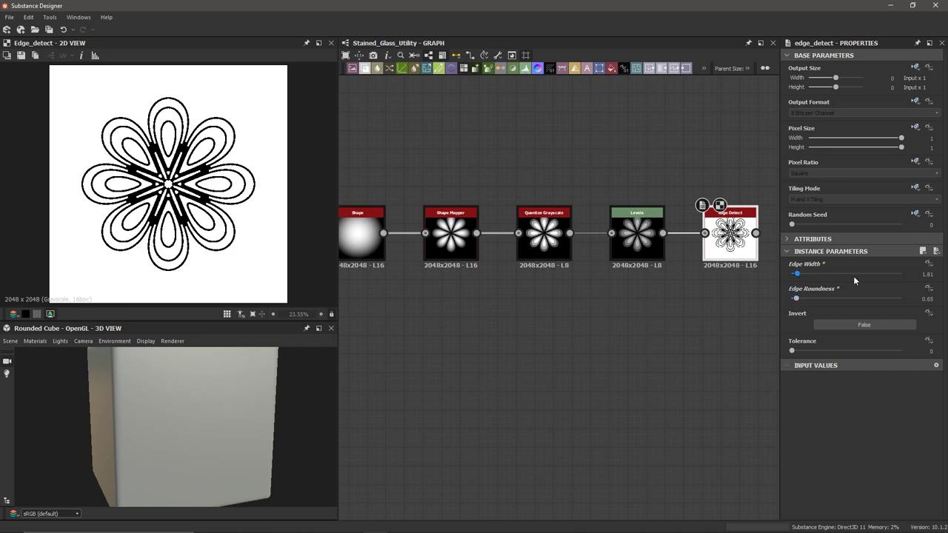
left_click_drag(798, 271, 795, 274)
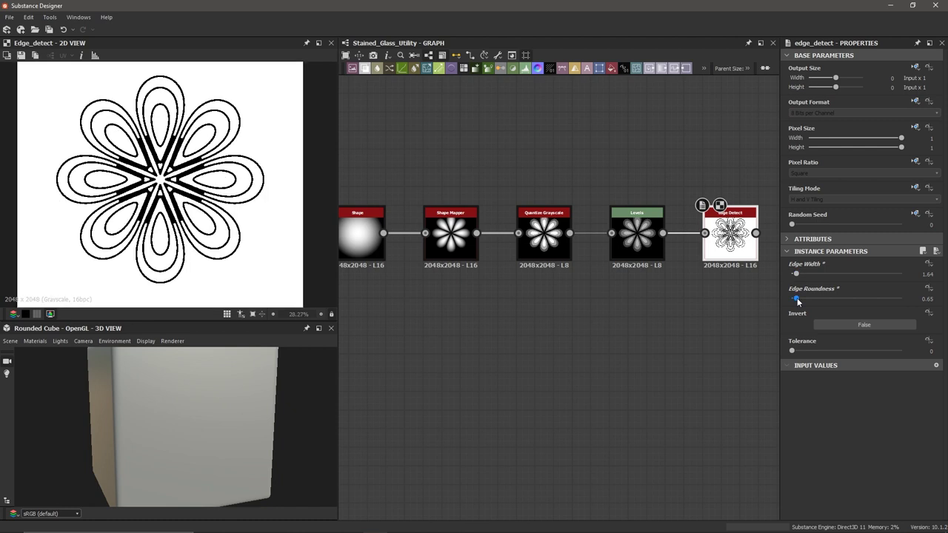
mouse_move(797, 300)
left_mouse_down()
mouse_move(786, 299)
mouse_move(816, 302)
mouse_move(797, 306)
left_mouse_up()
left_click(797, 299)
Preview the output of the Slope Blur Grayscale node in the Beams frame and examine its beam grid.
scroll(466, 310, "down", 2)
middle_click_drag(453, 314, 616, 258)
middle_click_drag(601, 352, 569, 222)
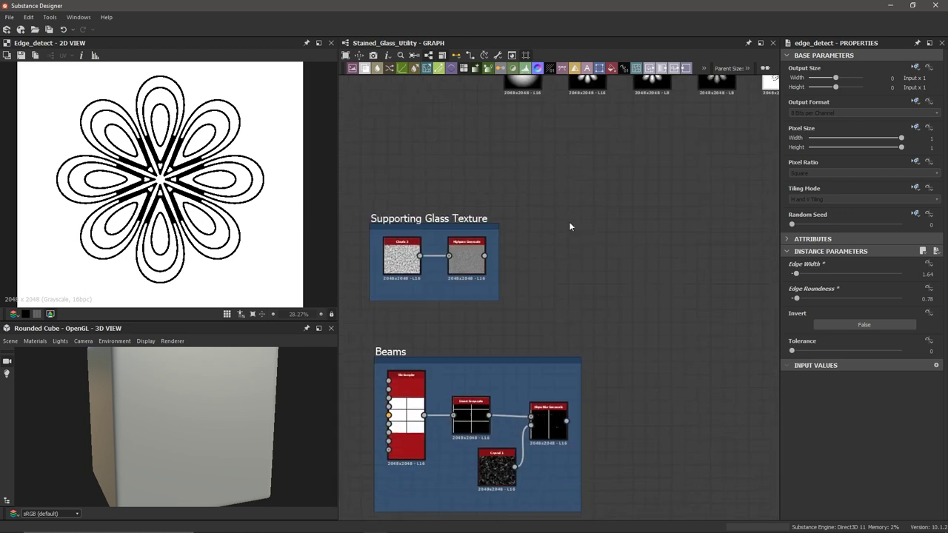
double_click(553, 429)
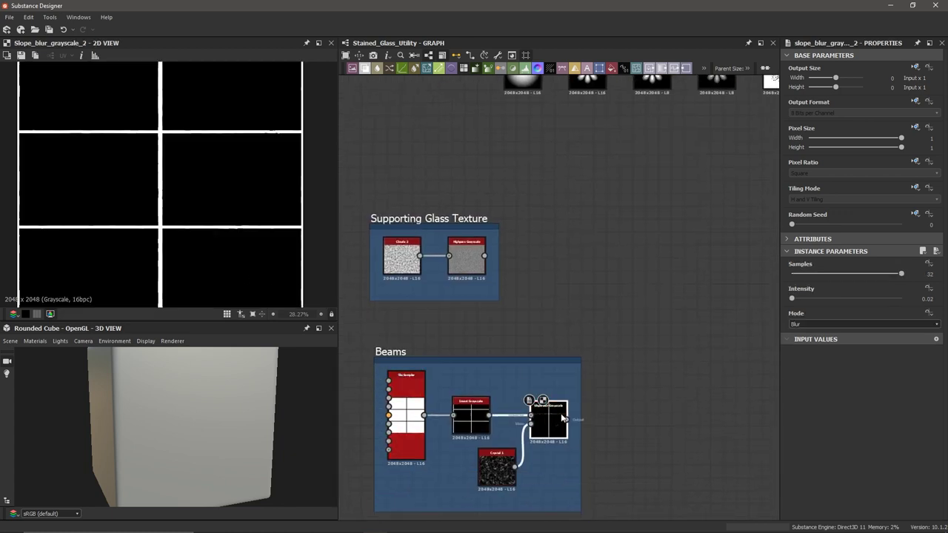
scroll(563, 430, "up", 3)
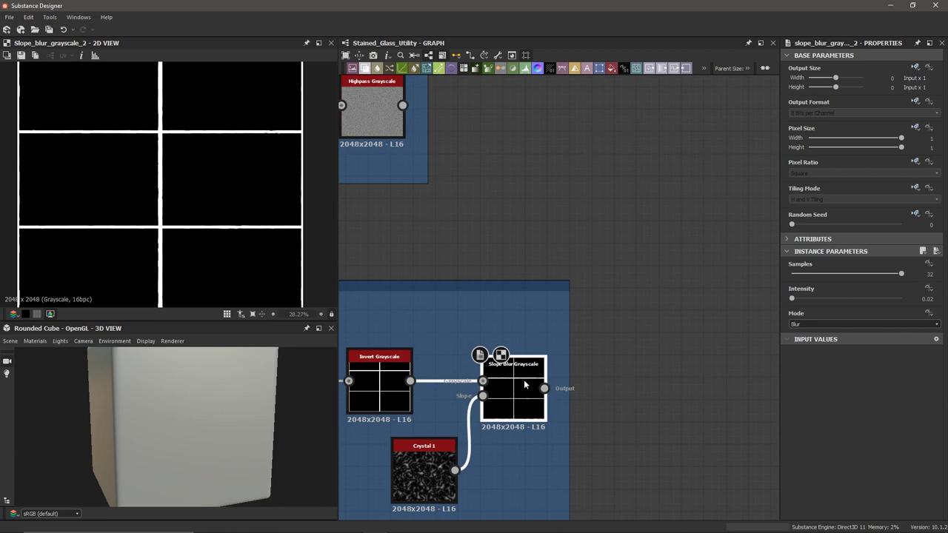
scroll(548, 214, "down", 3)
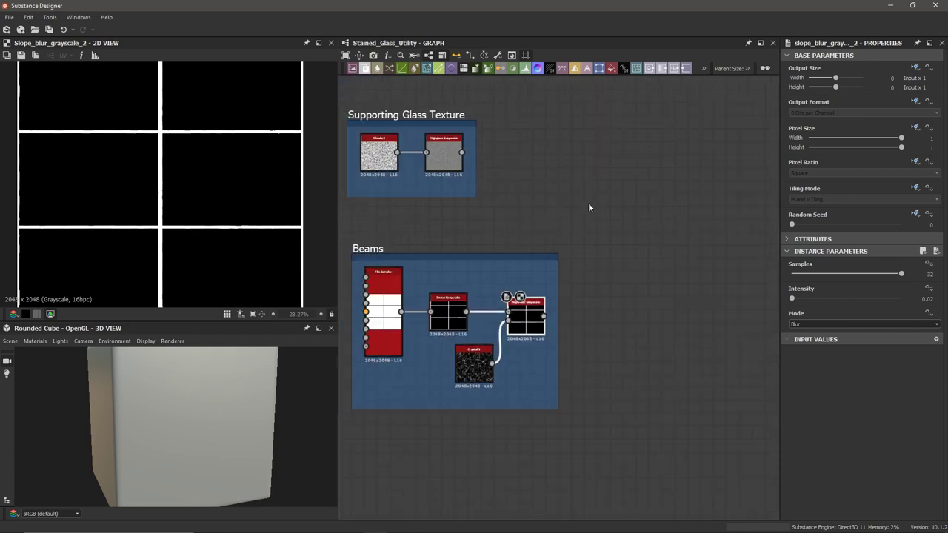
middle_click_drag(589, 208, 548, 241)
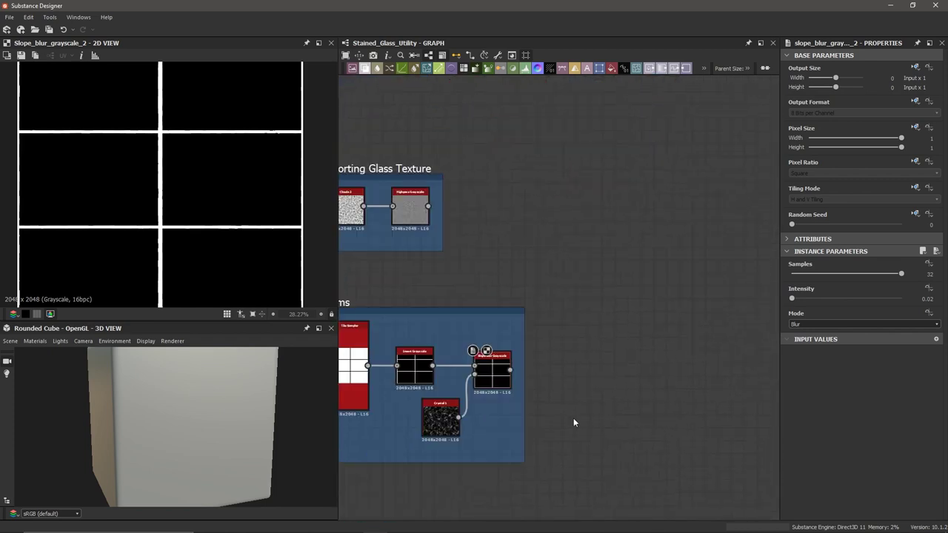
Copy the Crystal 1 and Slope Blur Grayscale nodes from the Beams frame and paste them near Edge Detect.
left_click(448, 420)
scroll(487, 377, "up", 2)
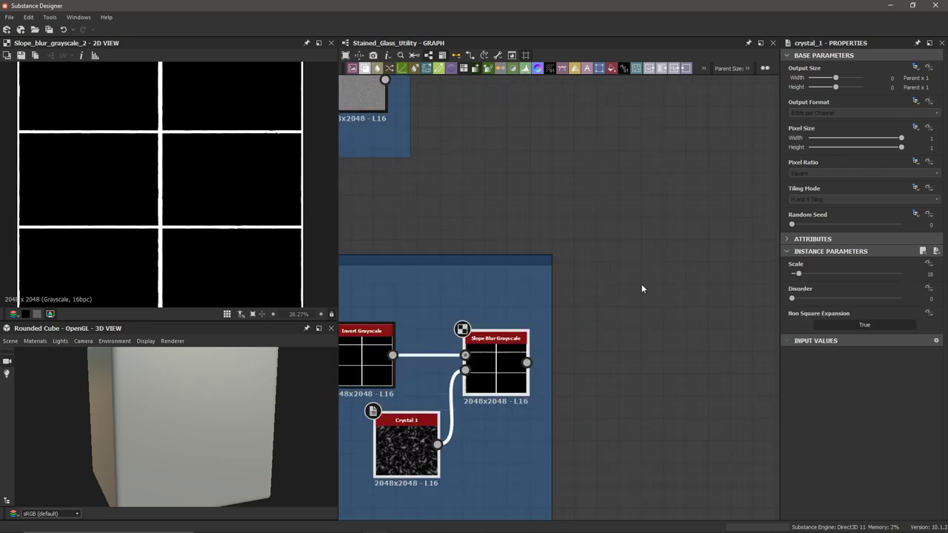
scroll(641, 286, "down", 3)
middle_click_drag(647, 245, 476, 384)
middle_click_drag(687, 210, 586, 321)
scroll(586, 322, "up", 3)
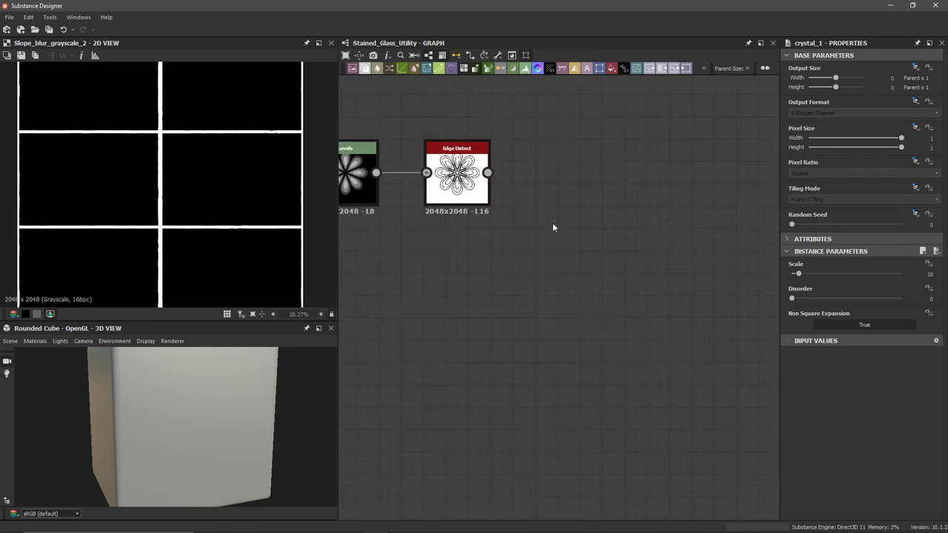
key("ctrl+v")
Delete the pasted Slope Blur Grayscale's link to the Beams nodes and move both pasted nodes closer to Edge Detect.
left_click(536, 259)
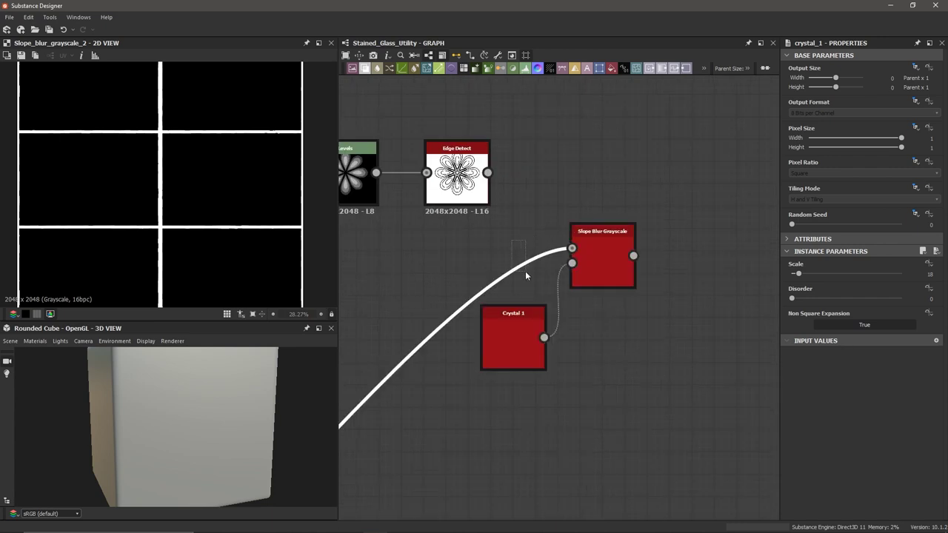
key("Delete")
scroll(515, 252, "down", 1)
middle_click_drag(513, 245, 510, 255)
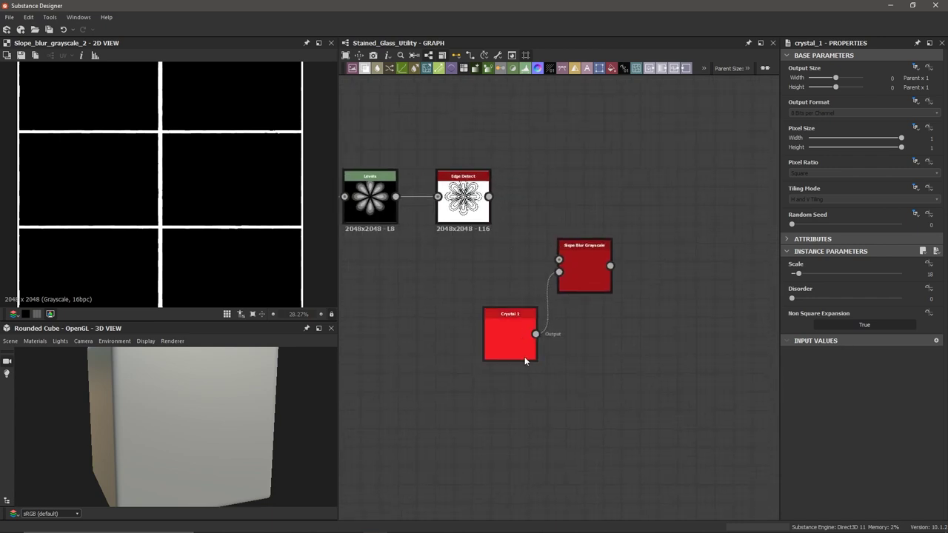
left_click_drag(527, 387, 592, 233)
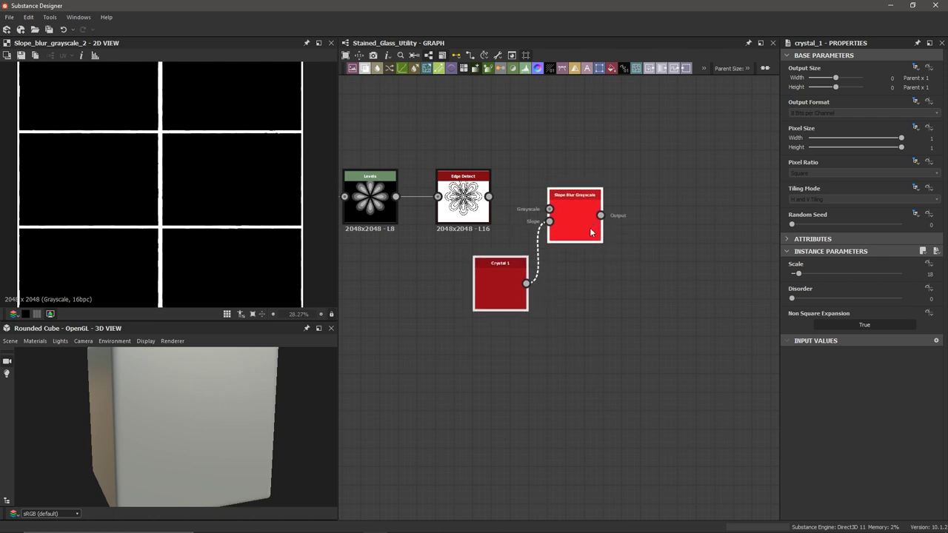
left_click(512, 171)
scroll(573, 238, "up", 1)
left_click_drag(527, 236, 583, 238)
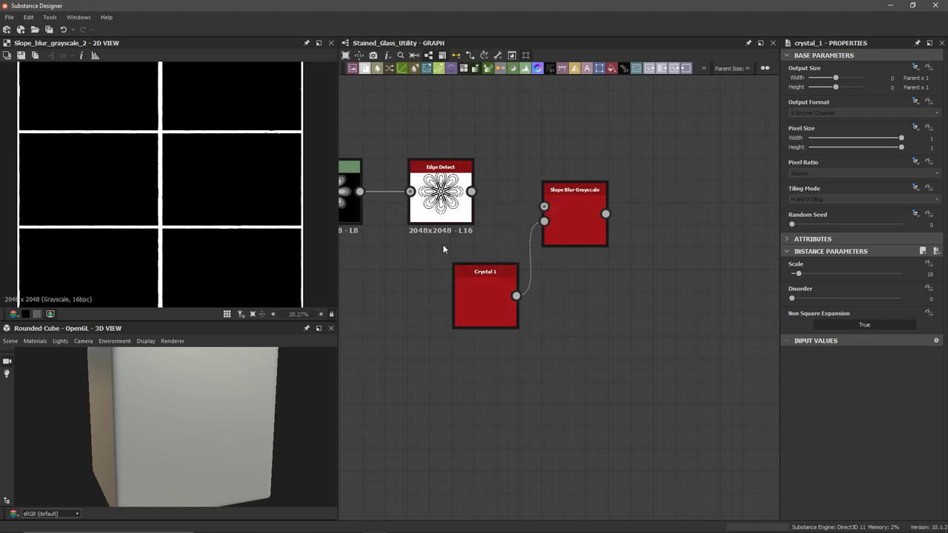
Connect Edge Detect to the pasted Slope Blur Grayscale's Grayscale input, align the node with Edge Detect and preview its flower outlines.
left_click_drag(472, 192, 545, 206)
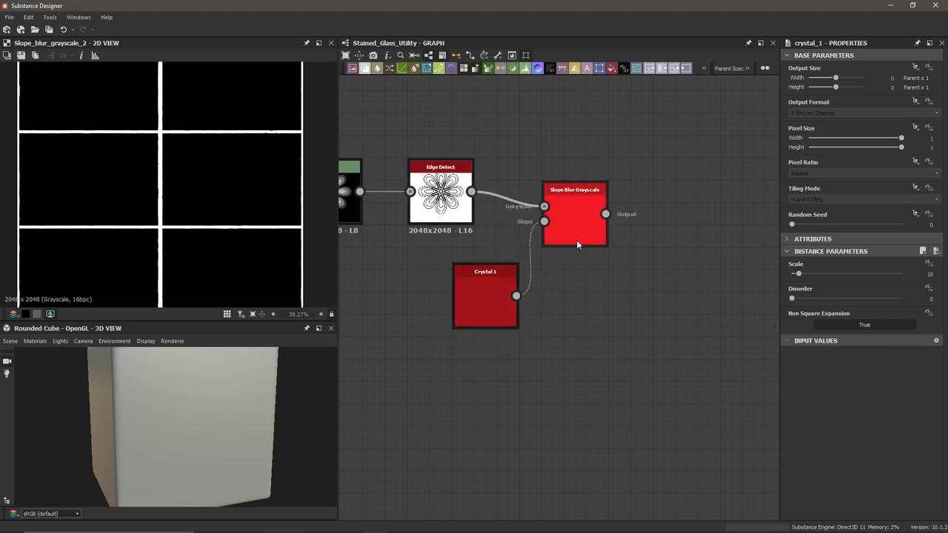
left_click(576, 223)
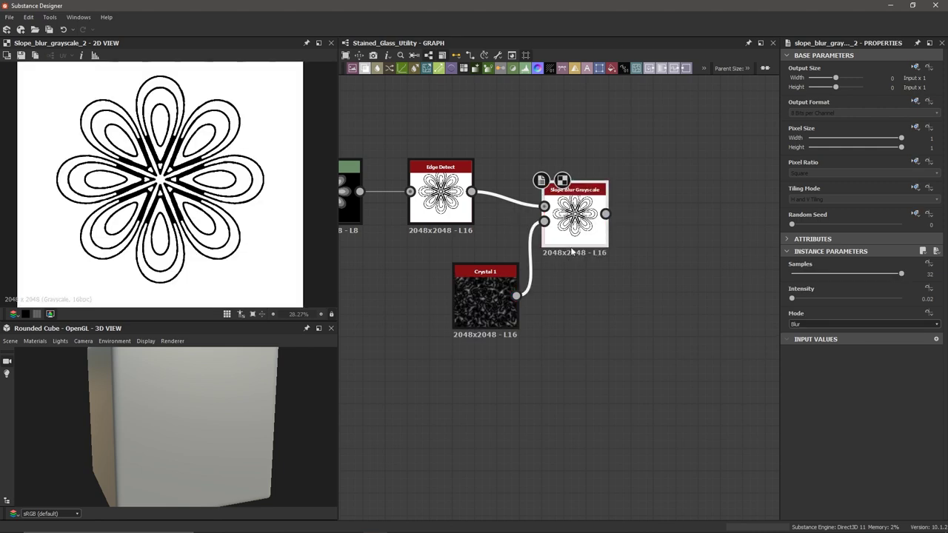
left_click_drag(575, 224, 567, 203)
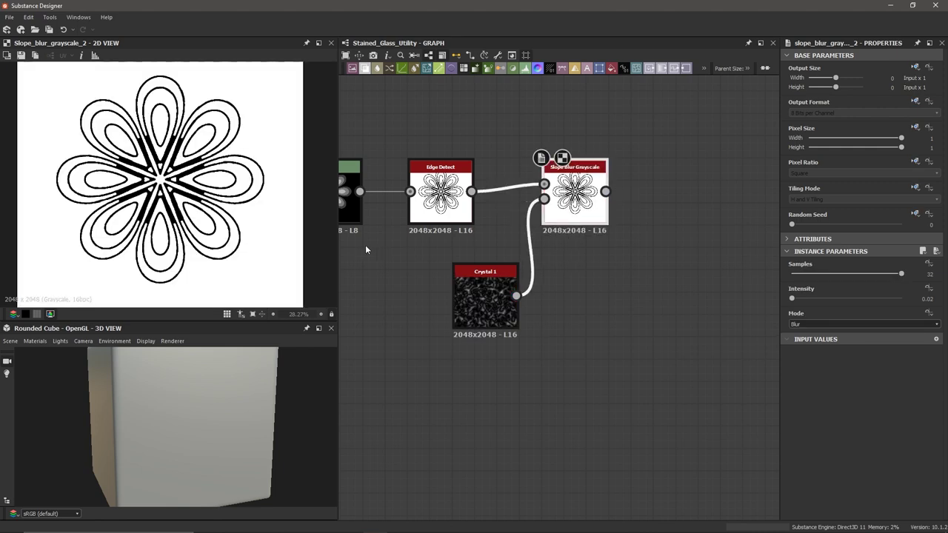
scroll(210, 197, "up", 4)
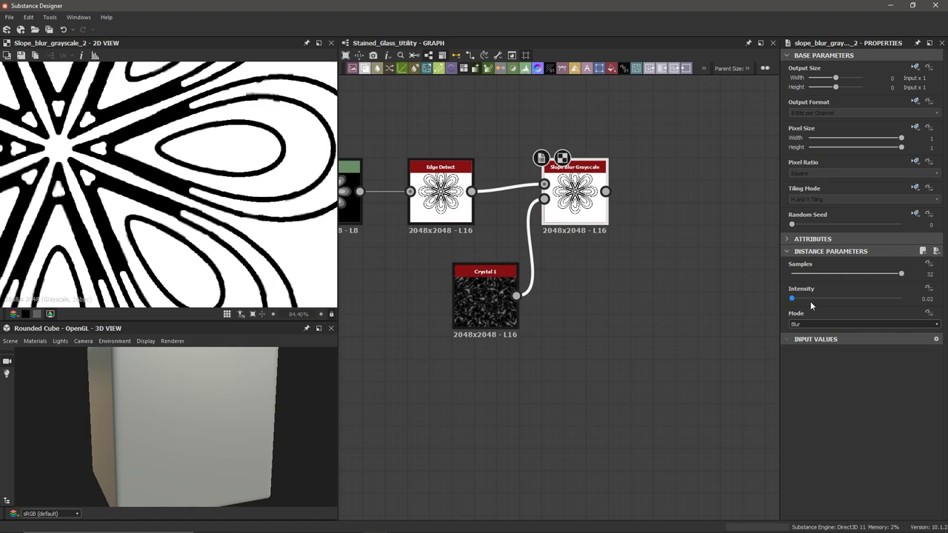
double_click(477, 308)
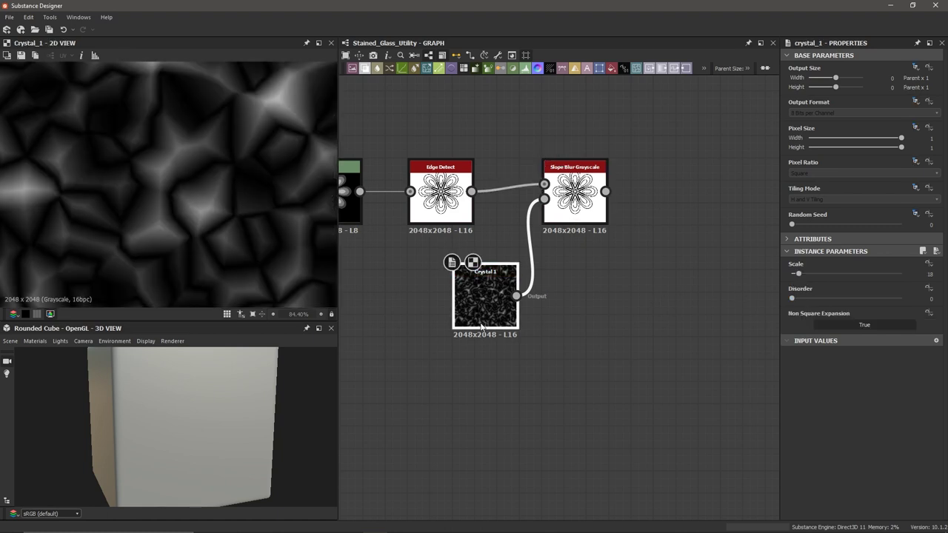
double_click(574, 169)
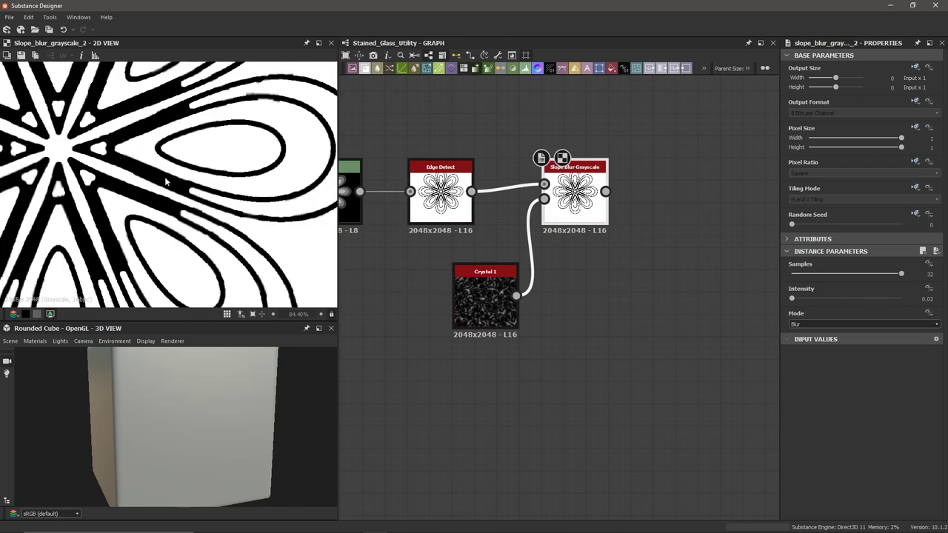
scroll(169, 184, "down", 3)
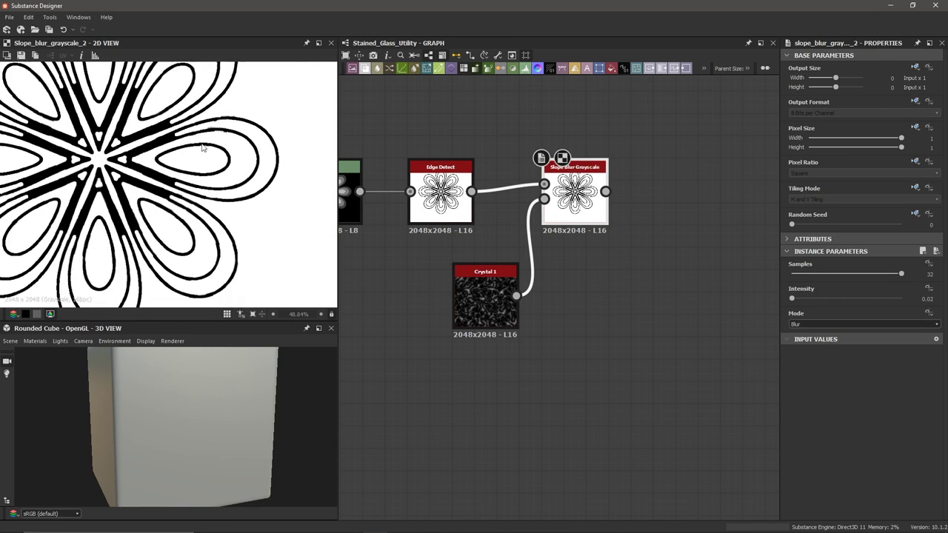
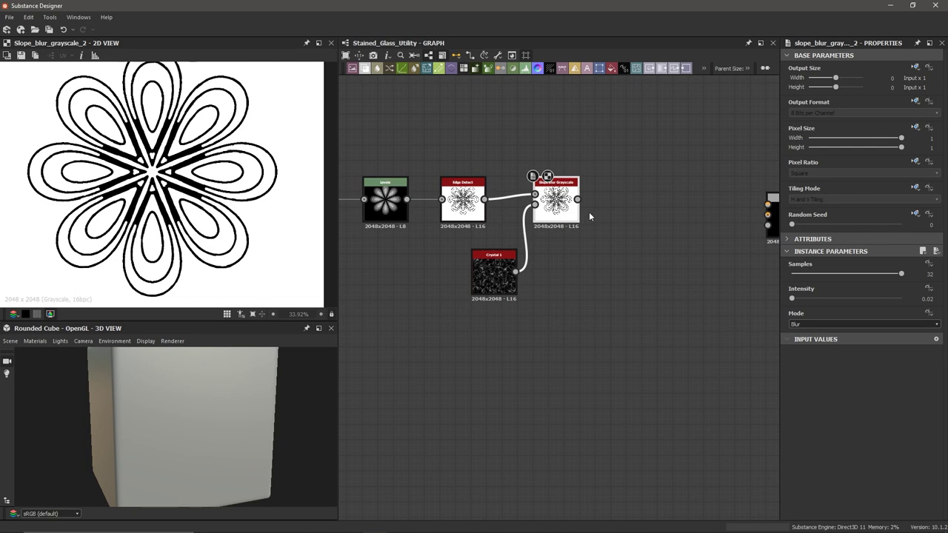
Add an Invert Grayscale node after the flower's Slope Blur Grayscale.
key("space")
type("inv")
key("Return")
scroll(176, 141, "down", 1)
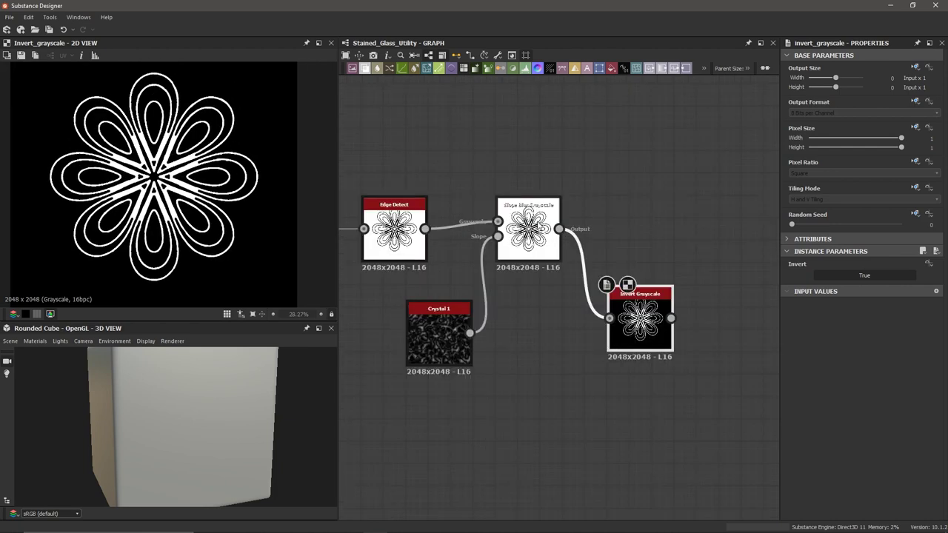
Branch a Flood Fill node off the Slope Blur Grayscale output, place it above Invert Grayscale and compare it with its input.
left_click_drag(560, 229, 624, 184)
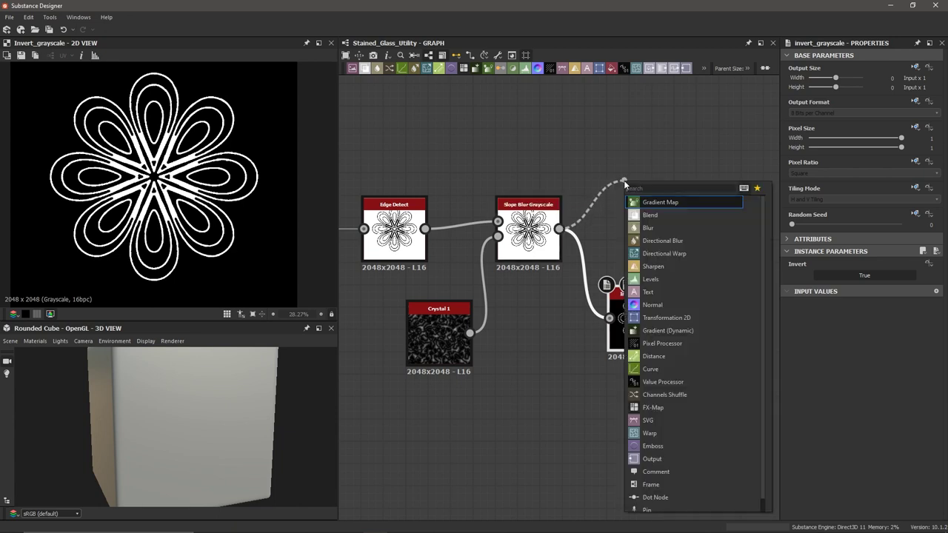
type("flood")
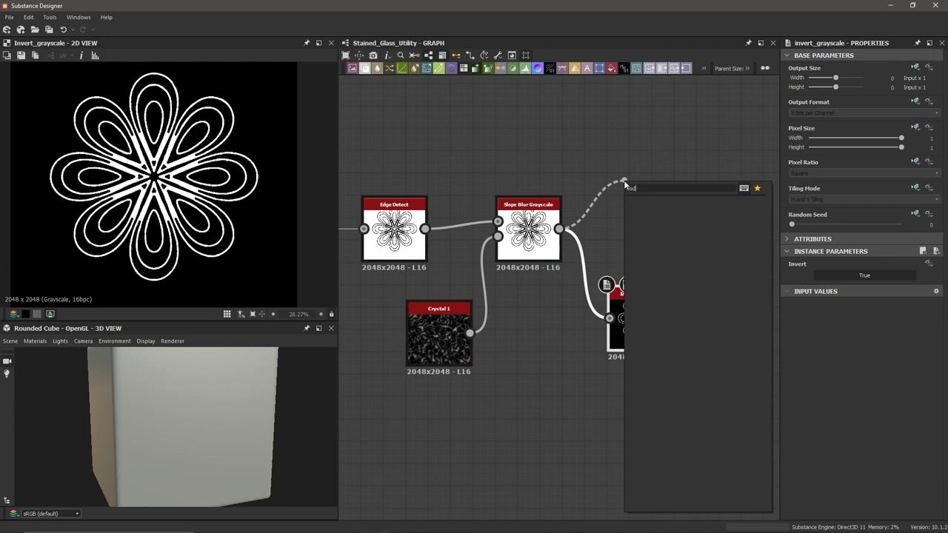
key("Return")
left_click_drag(652, 191, 639, 200)
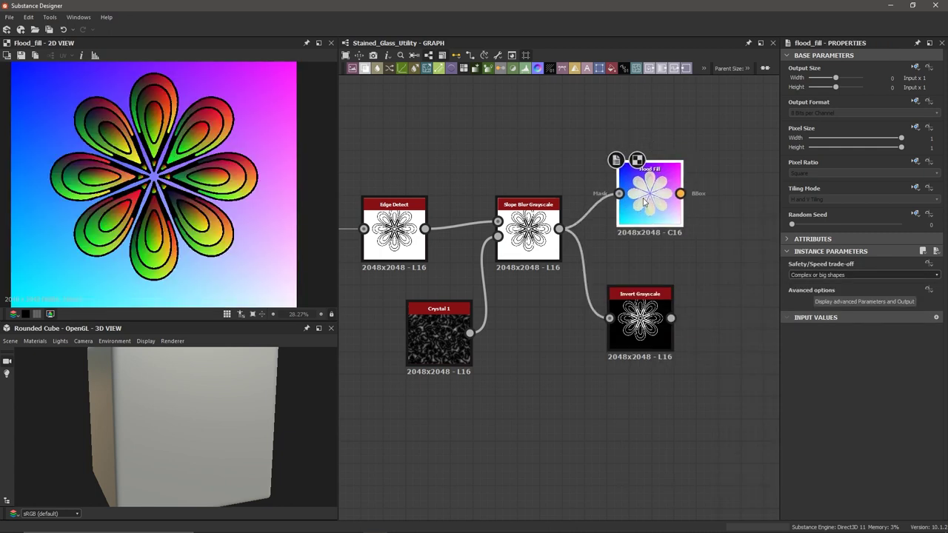
double_click(528, 215)
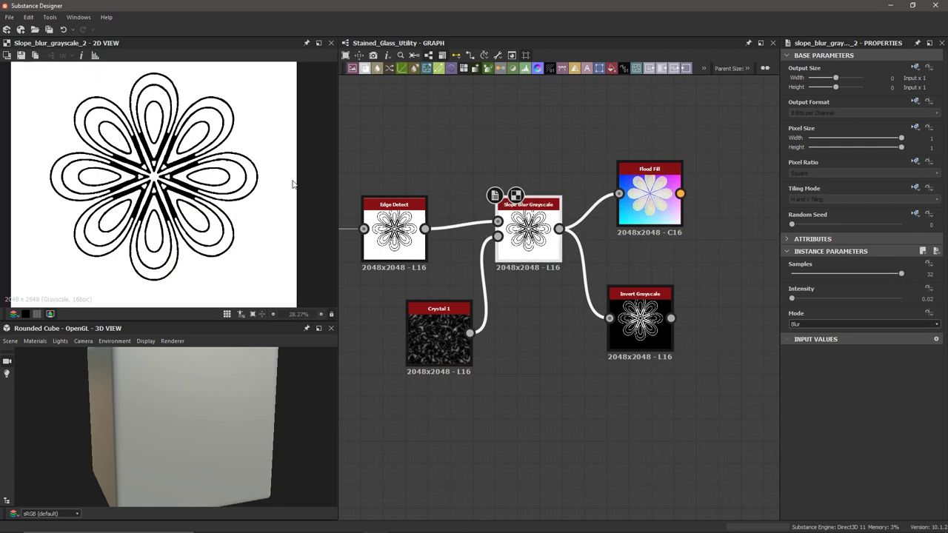
scroll(191, 176, "up", 2)
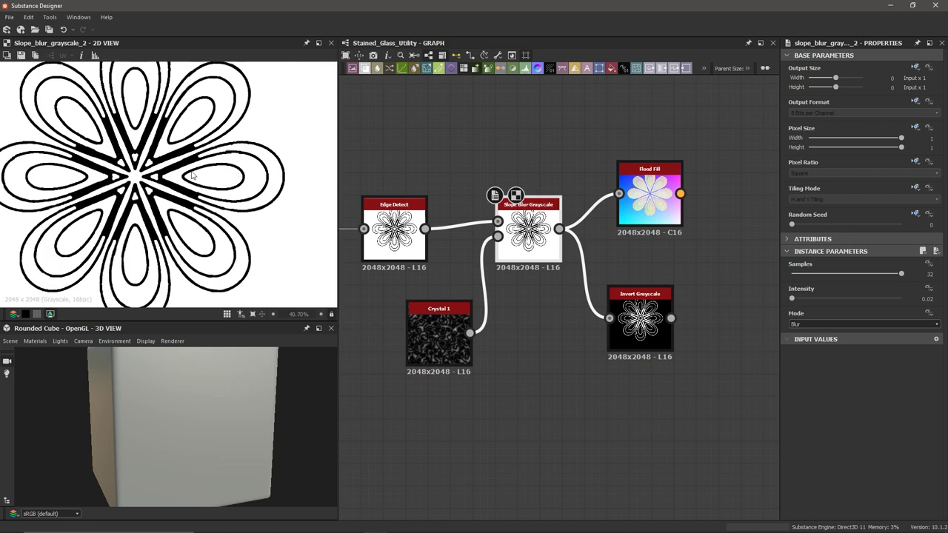
double_click(650, 194)
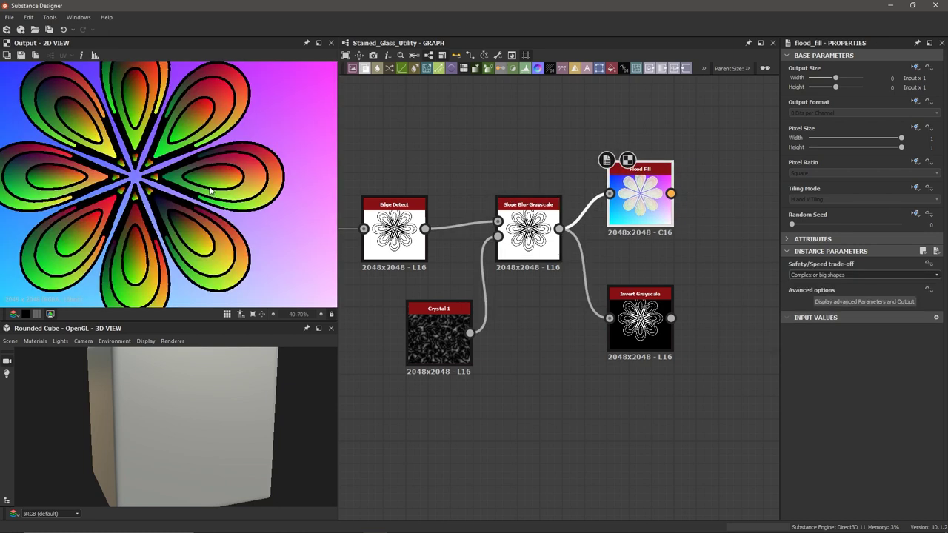
scroll(649, 196, "up", 1)
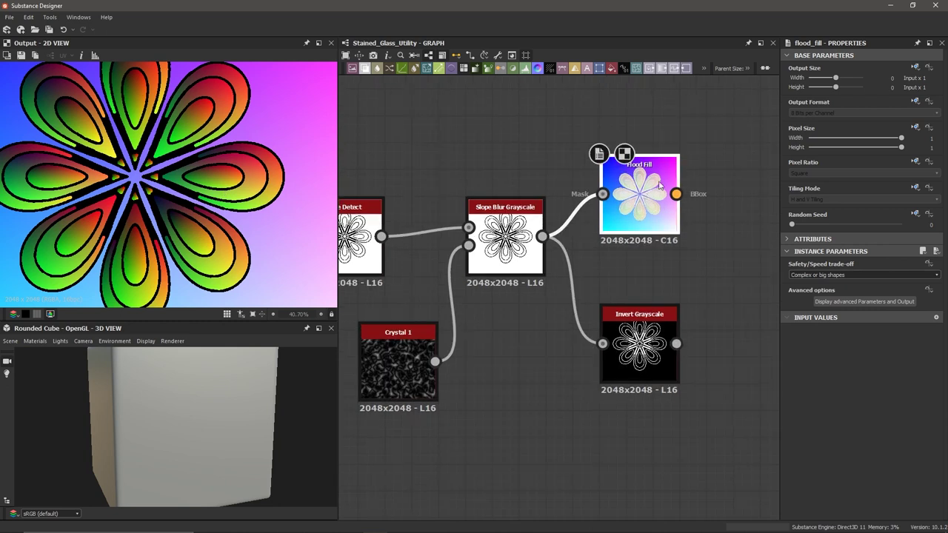
Add a Flood Fill to Grayscale node after Flood Fill.
key("space")
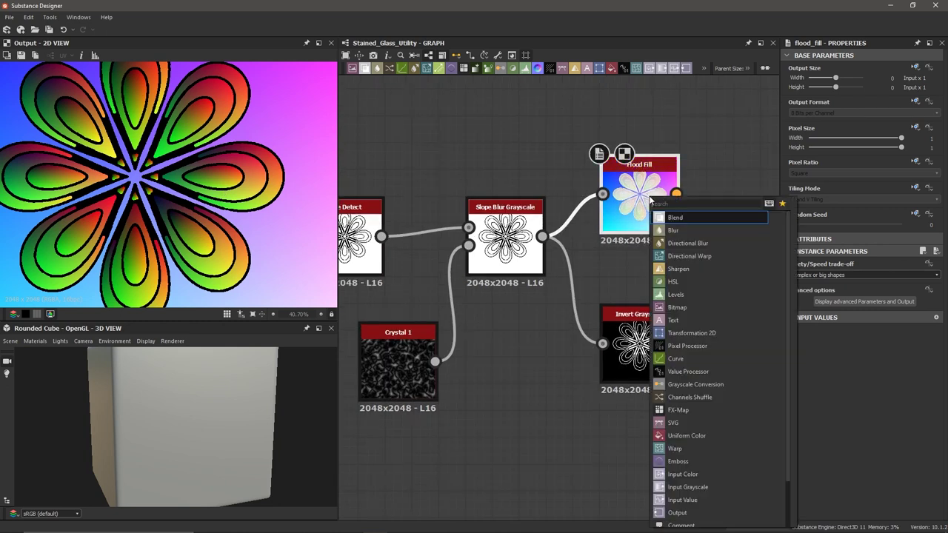
type("flo")
key("Down")
key("Down")
key("Down")
key("Return")
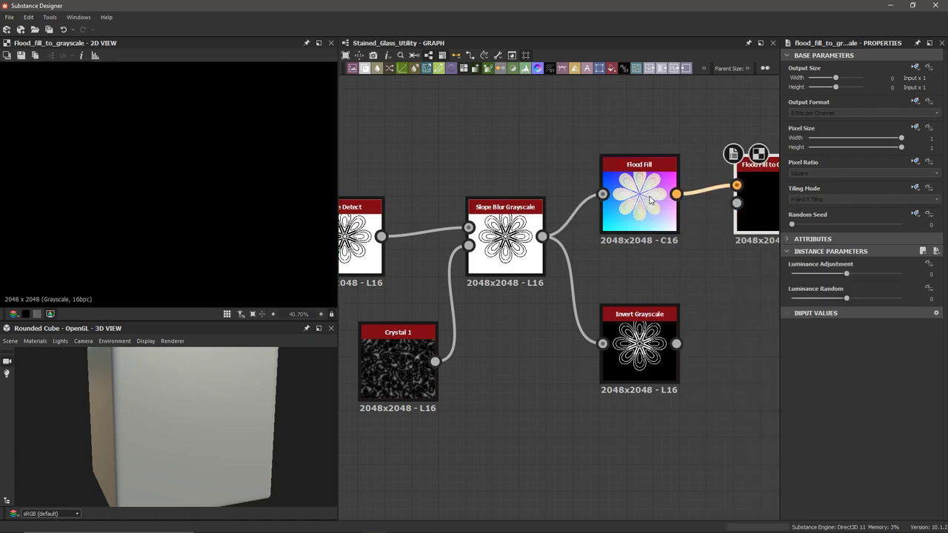
scroll(733, 212, "down", 1)
scroll(733, 212, "down", 1)
middle_click_drag(733, 213, 644, 213)
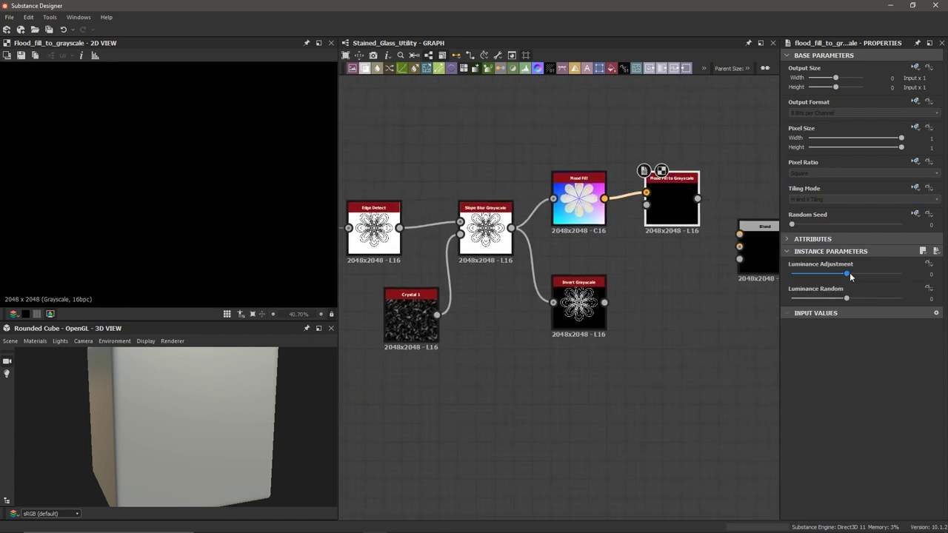
Set Flood Fill to Grayscale's Luminance Adjustment to -0.05 and Luminance Random to 1, and preview the Invert Grayscale output.
left_click_drag(849, 273, 883, 298)
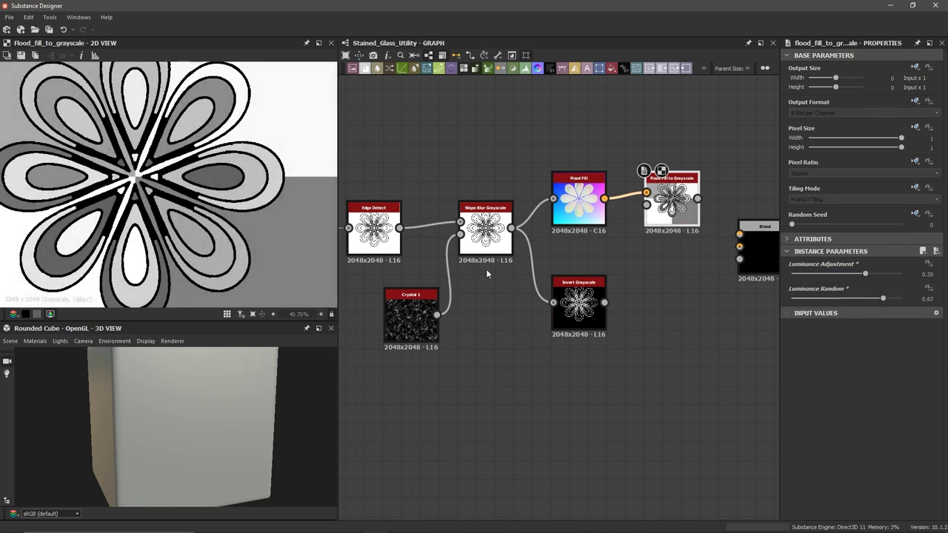
scroll(196, 209, "down", 2)
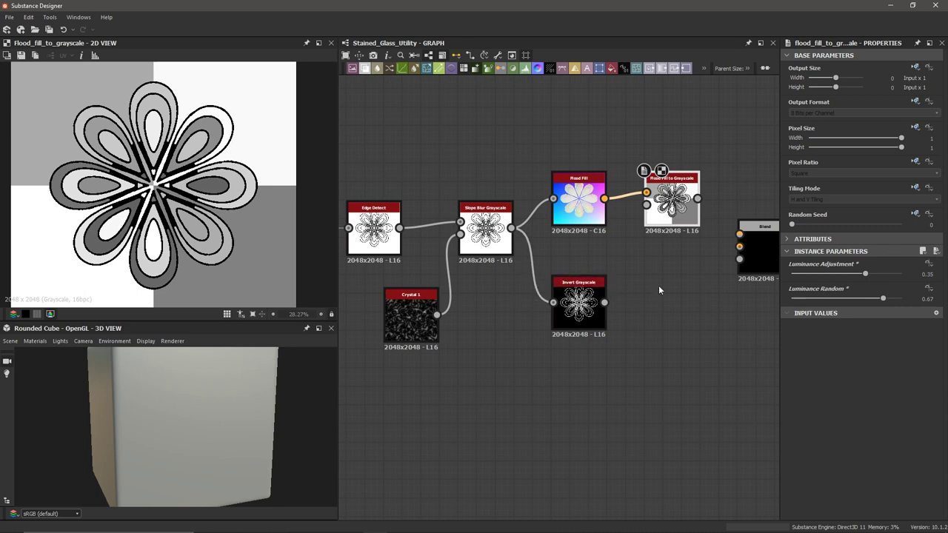
mouse_move(882, 298)
left_mouse_down()
mouse_move(860, 301)
mouse_move(919, 301)
left_mouse_up()
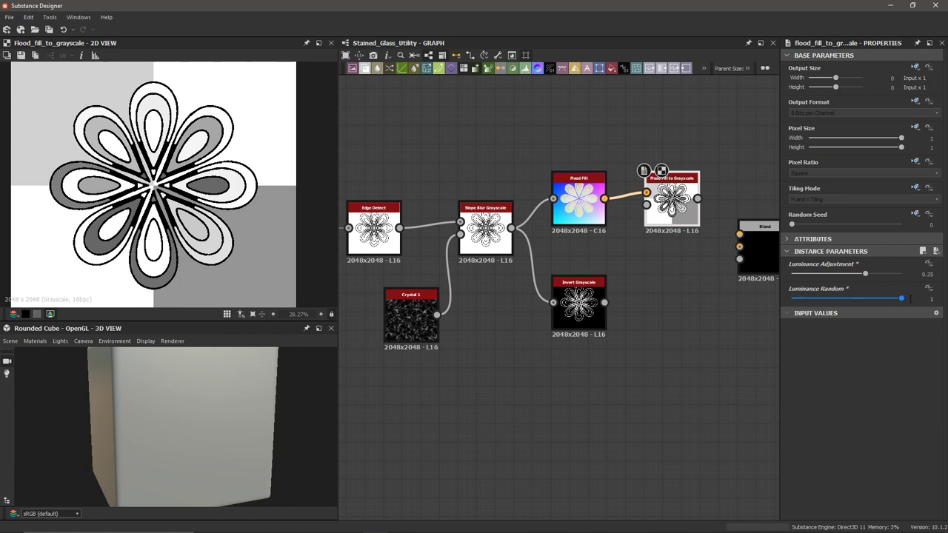
left_click_drag(865, 274, 845, 279)
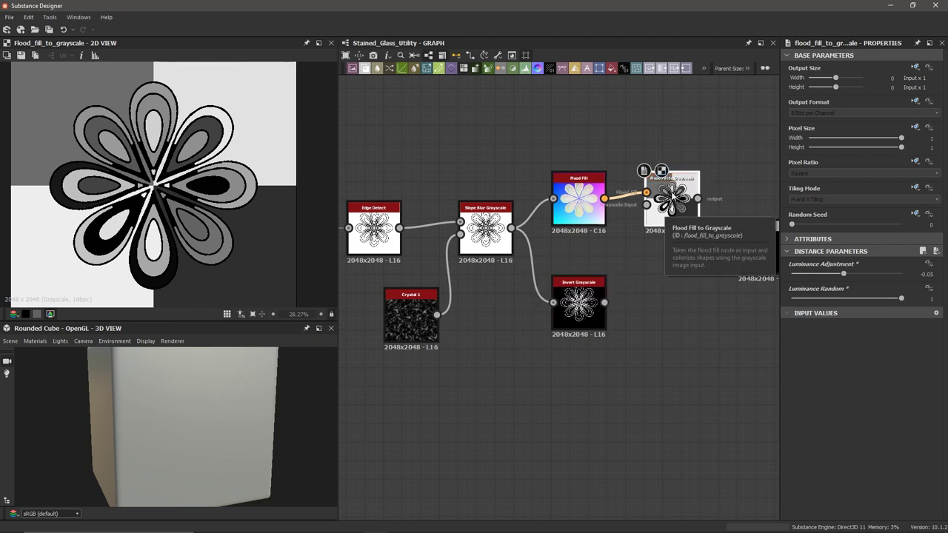
scroll(667, 207, "up", 2)
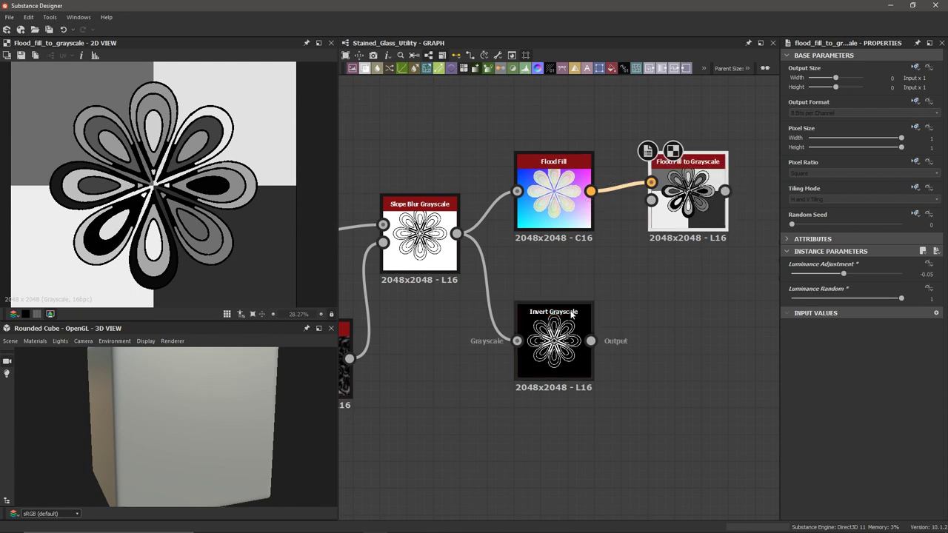
double_click(559, 360)
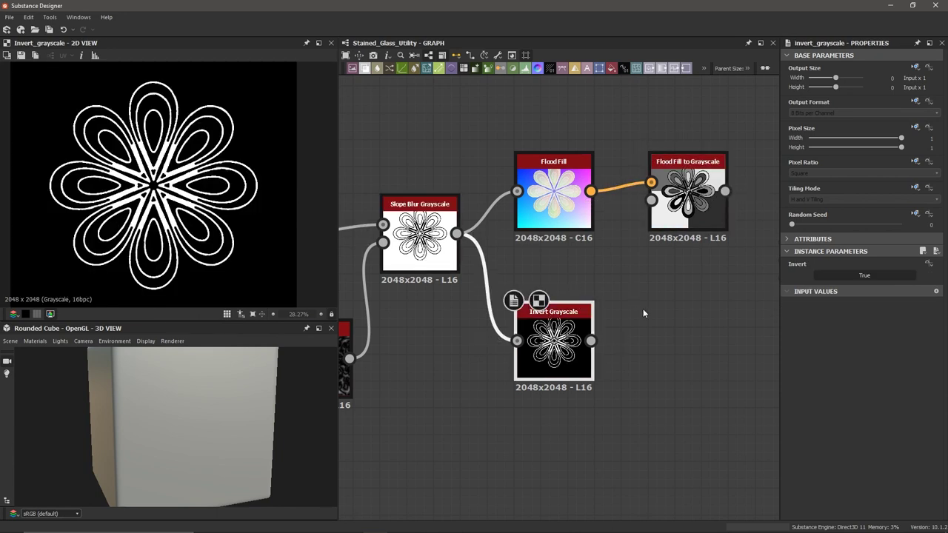
Enclose all the flower pattern nodes, from the first shape to Flood Fill to Grayscale and Invert Grayscale, in a new frame.
scroll(600, 326, "down", 6)
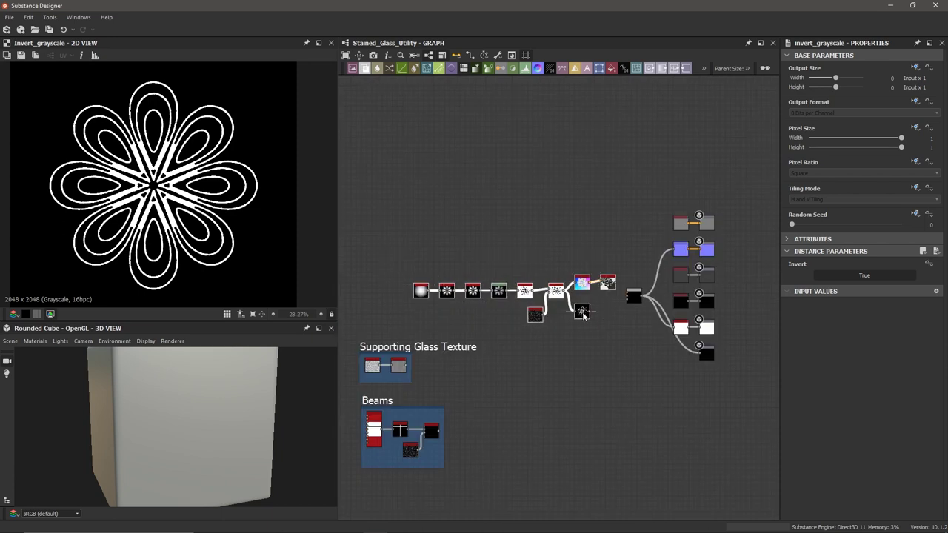
left_click_drag(583, 313, 495, 281)
scroll(495, 280, "up", 2)
middle_click_drag(495, 281, 618, 262)
left_click_drag(350, 171, 690, 302)
key("space")
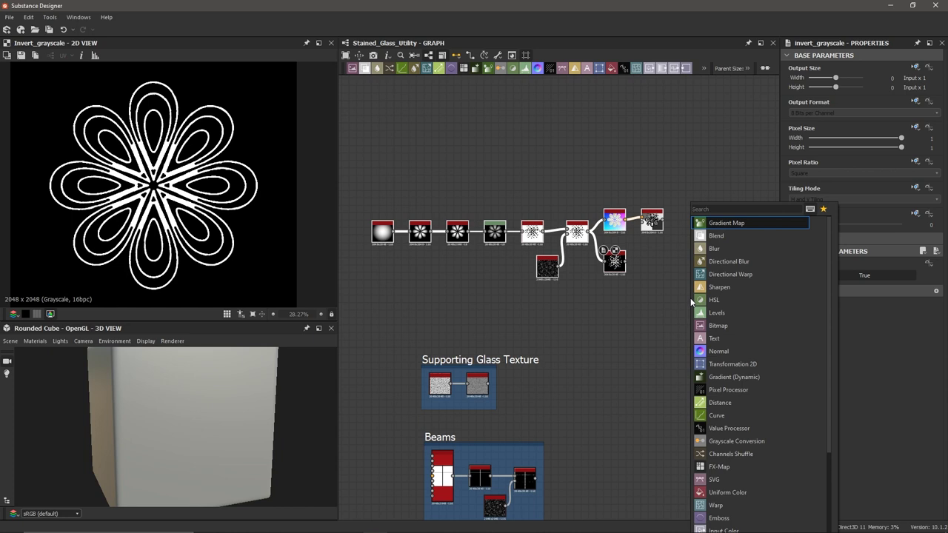
type("frame")
key("Return")
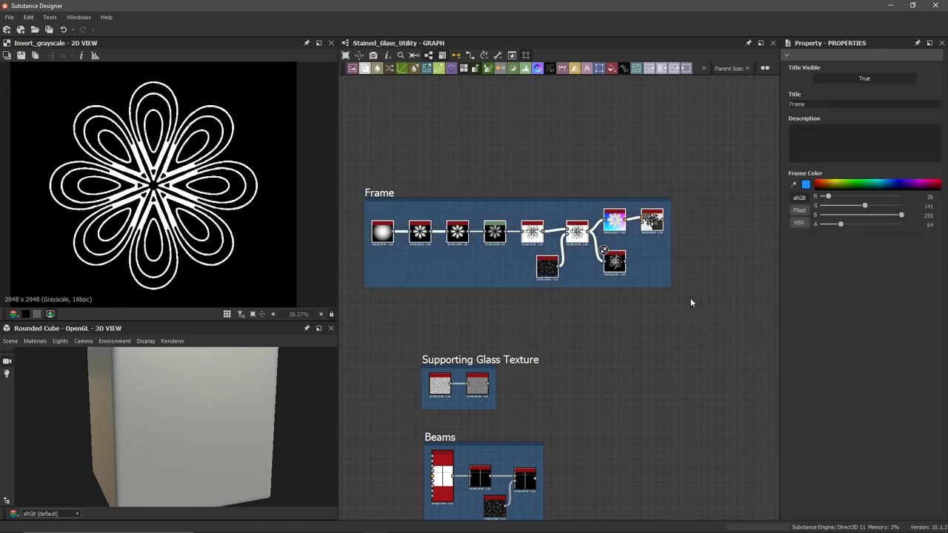
Title the new frame around the flower nodes "Flower".
double_click(798, 104)
type("Flower")
key("Return")
middle_click_drag(581, 304, 567, 271)
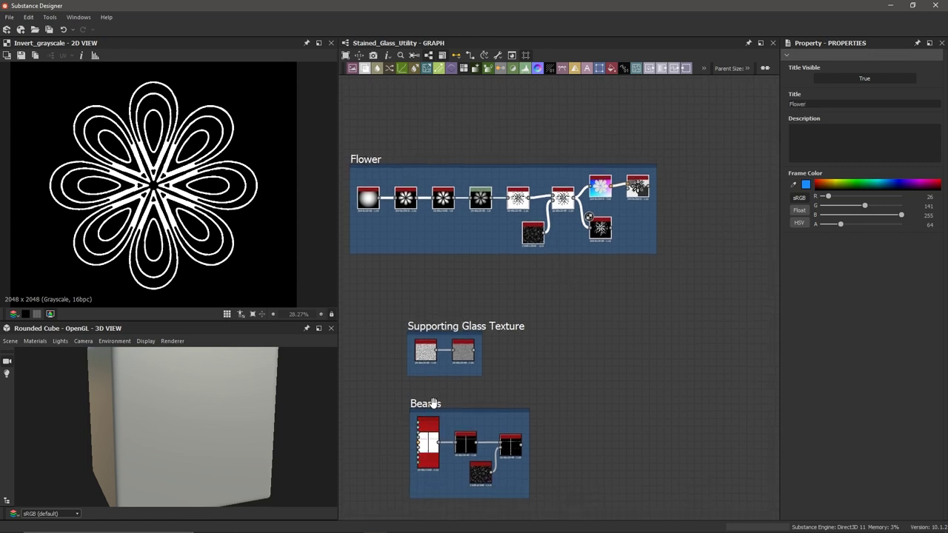
Enlarge the Flower frame at its lower-right corner to make room for more nodes.
middle_click_drag(610, 303, 597, 305)
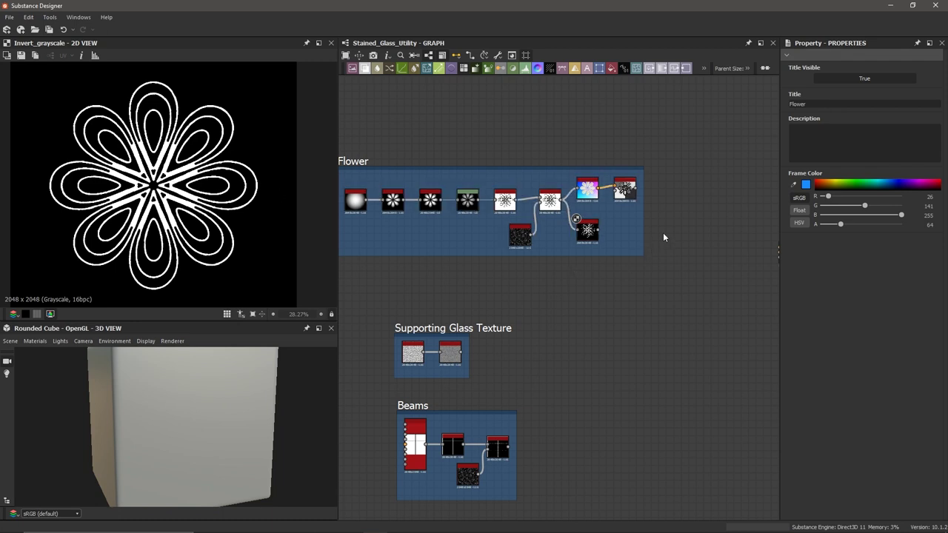
scroll(639, 262, "up", 1)
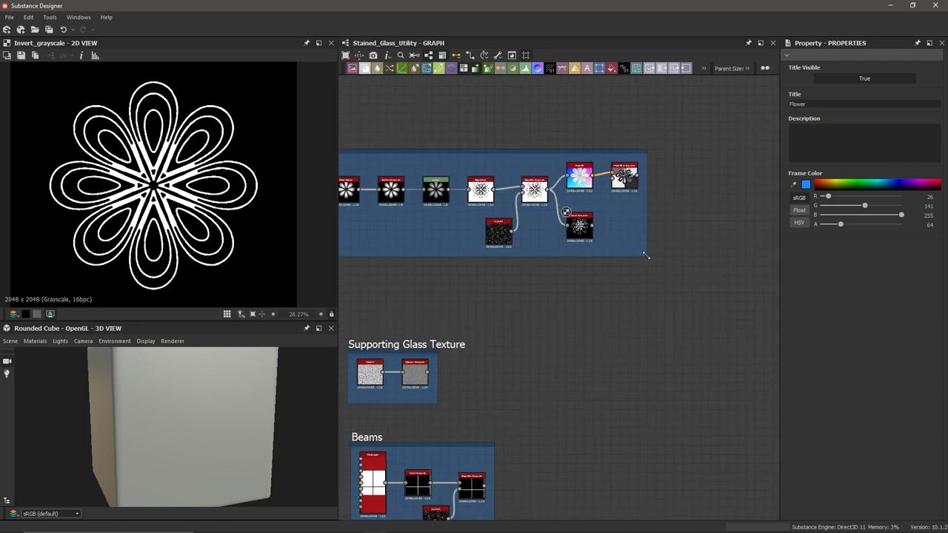
left_click_drag(645, 256, 732, 305)
scroll(618, 256, "up", 1)
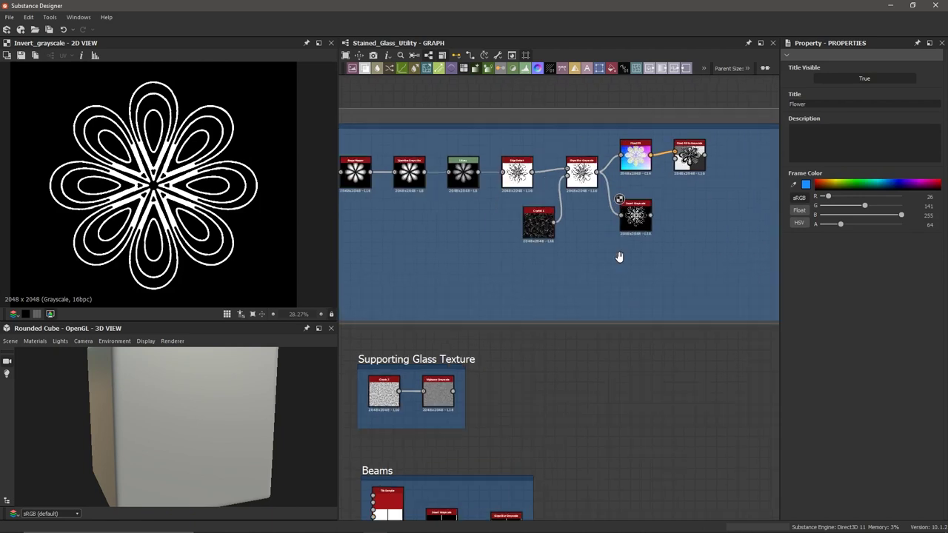
Add a Histogram Scan node below the flower's Invert Grayscale and feed it from the Levels output.
double_click(471, 178)
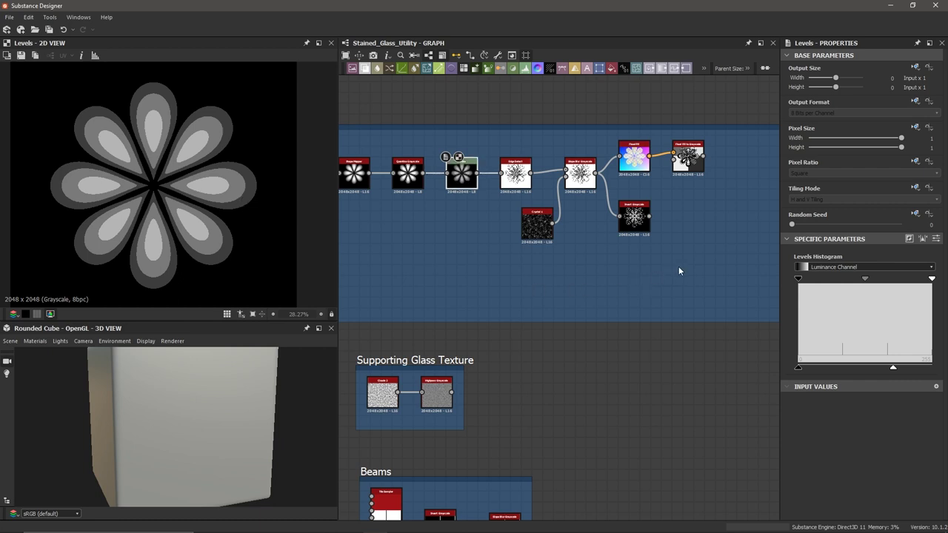
scroll(682, 275, "up", 1)
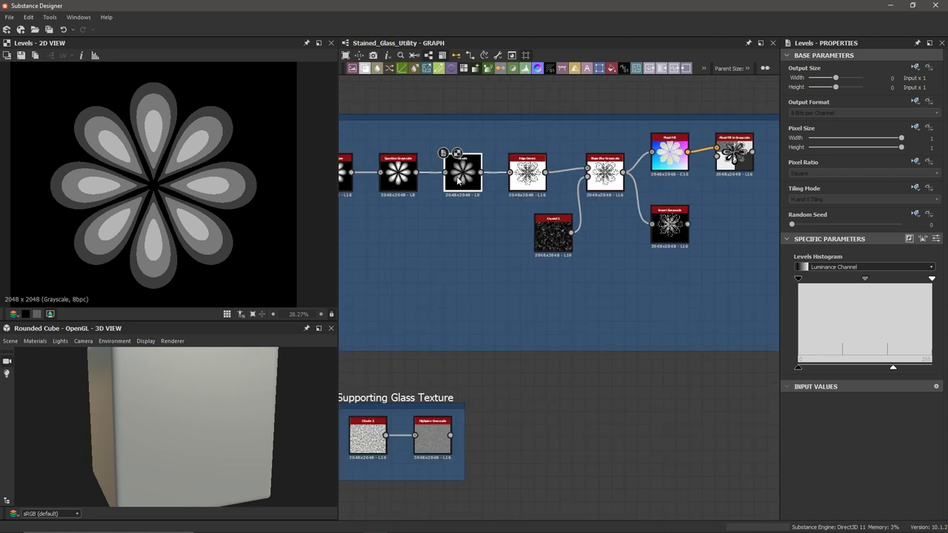
key("space")
type("histogram")
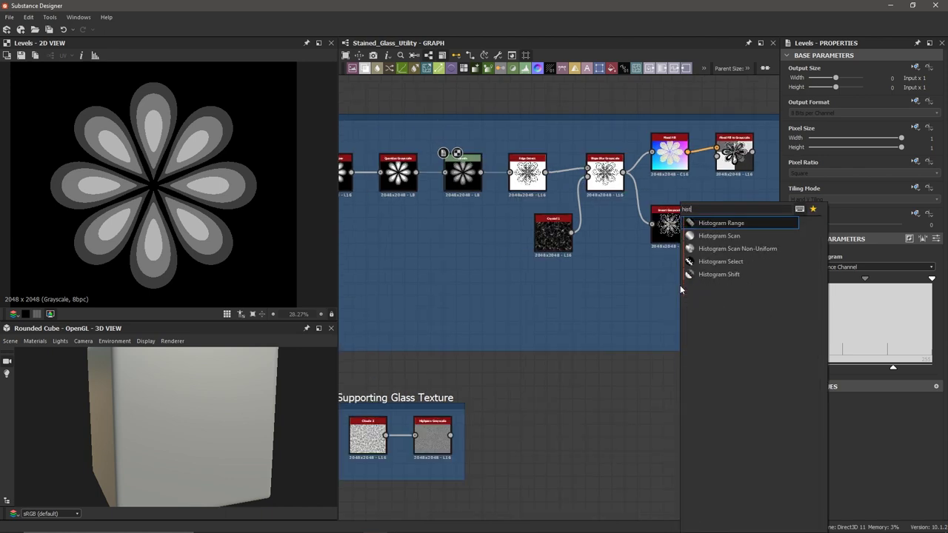
key("Down")
key("Return")
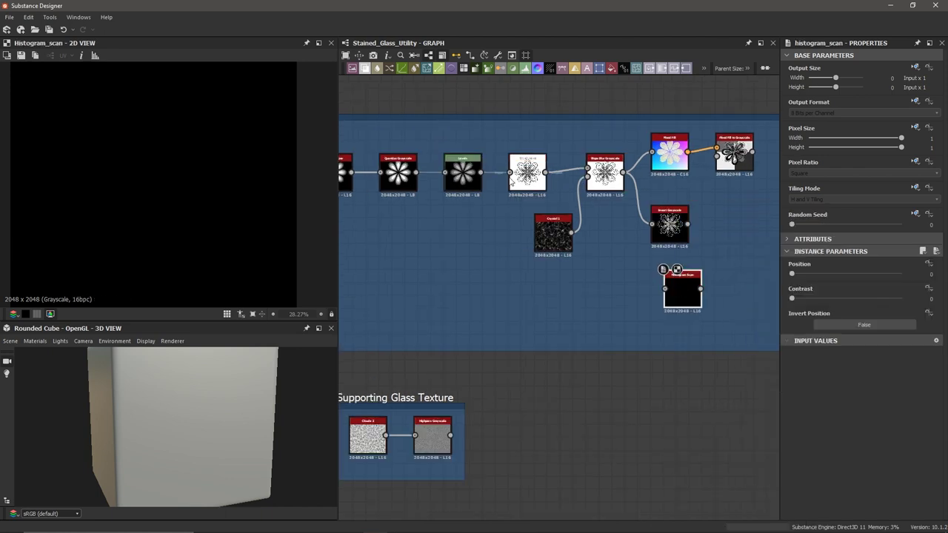
left_click_drag(481, 172, 624, 328)
left_click_drag(658, 300, 664, 288)
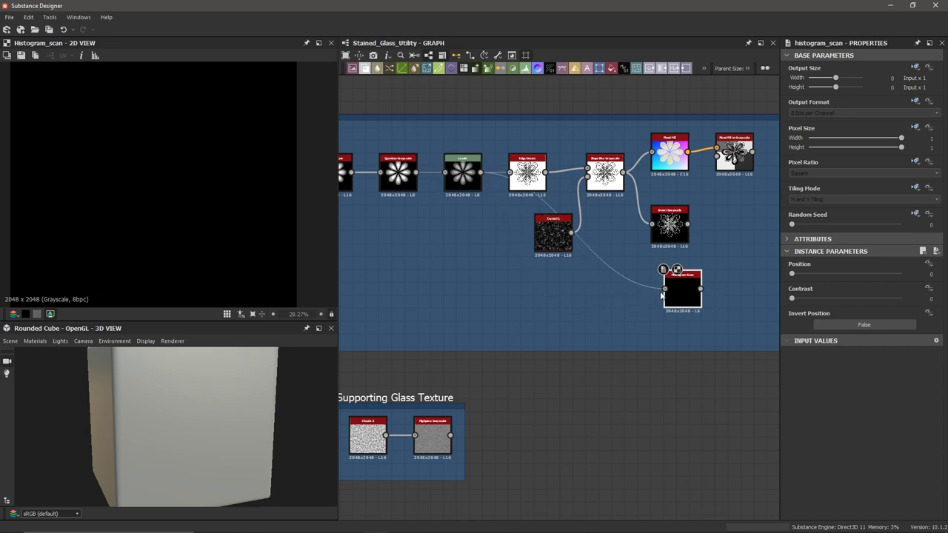
Set the flower Histogram Scan's Position to 1 and Contrast to 1 for a solid petal mask.
left_click_drag(792, 273, 914, 286)
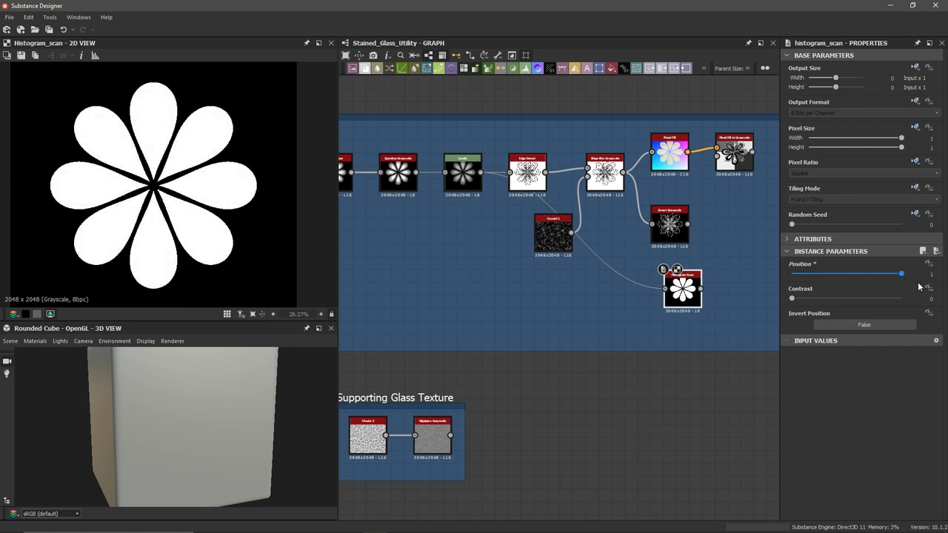
left_click_drag(792, 299, 935, 293)
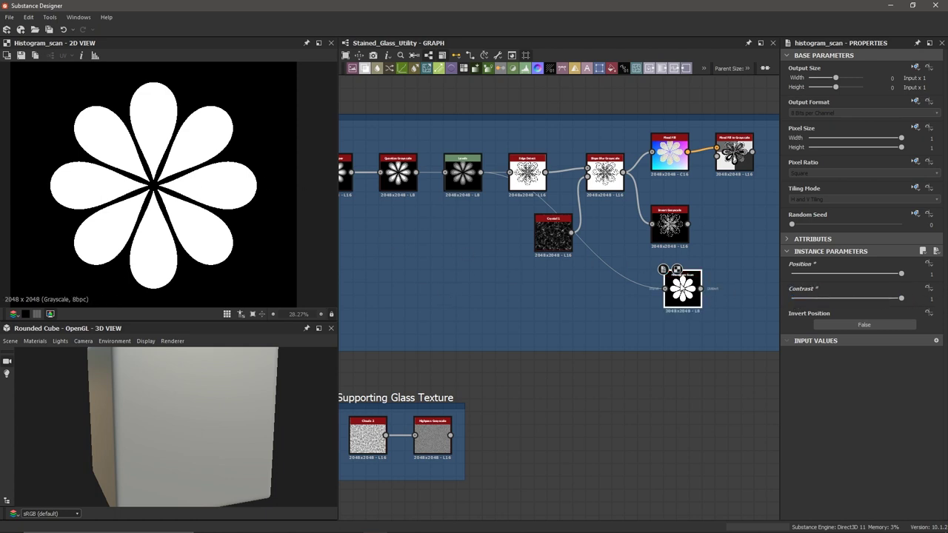
scroll(681, 285, "up", 3)
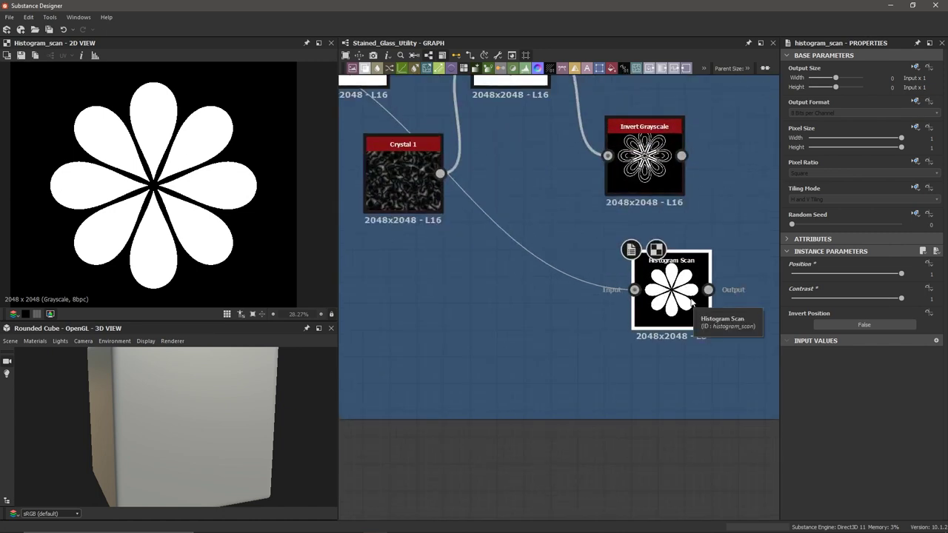
Preview the Slope Blur Grayscale output in the Beams frame and examine the beam edges up close.
scroll(681, 298, "down", 5)
middle_click_drag(583, 368, 673, 239)
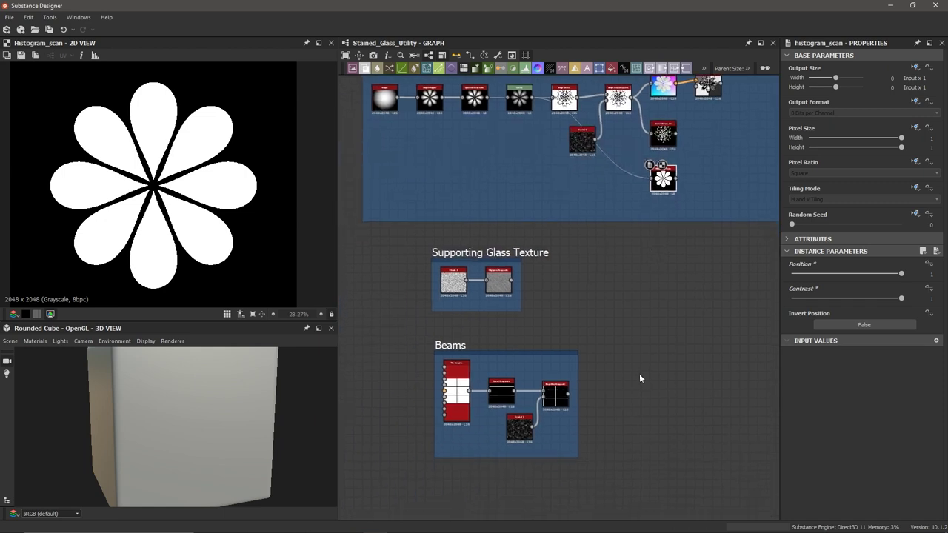
middle_click_drag(640, 375, 641, 336)
scroll(639, 334, "up", 2)
scroll(570, 367, "up", 3)
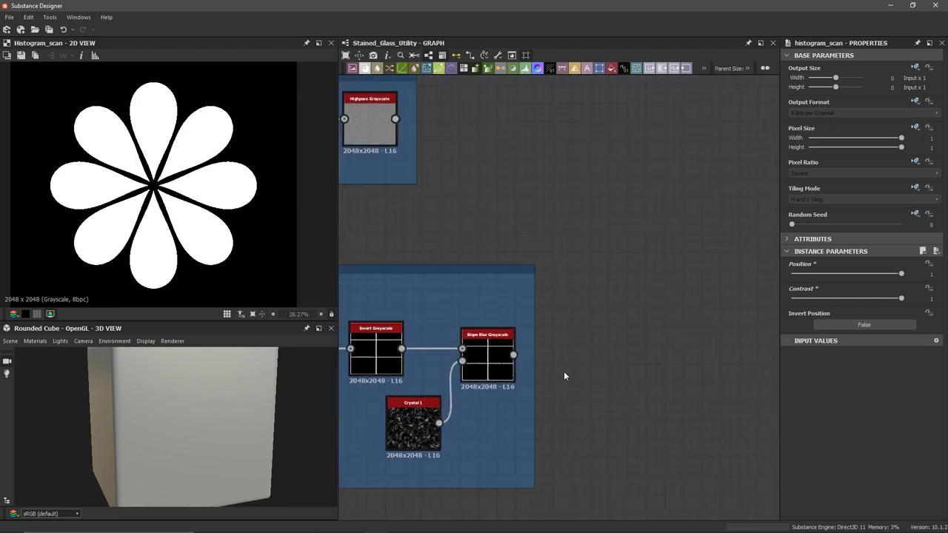
double_click(488, 359)
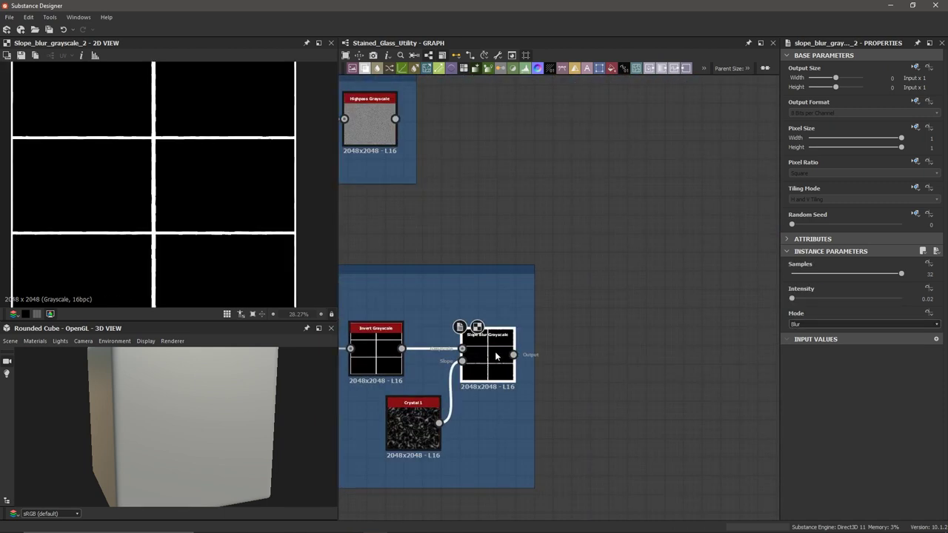
middle_click_drag(449, 350, 578, 341)
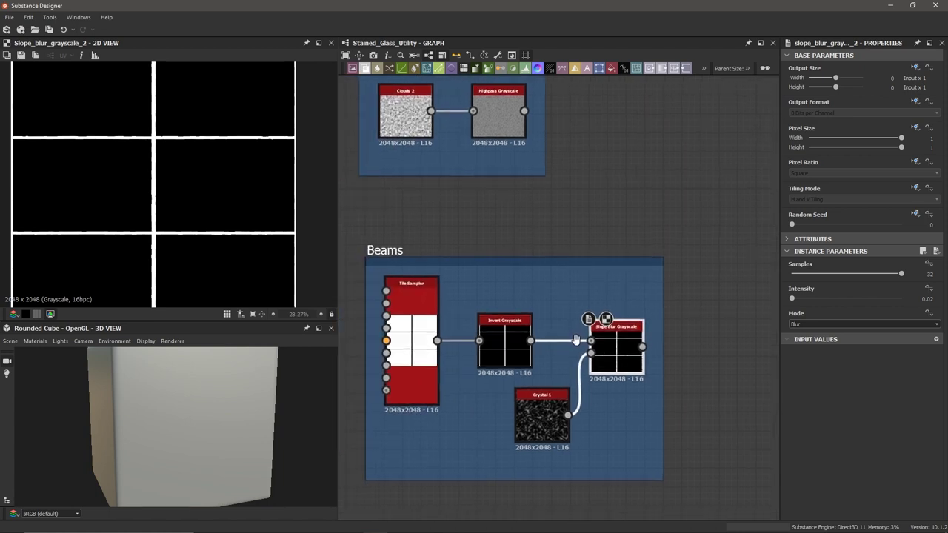
scroll(239, 235, "up", 6)
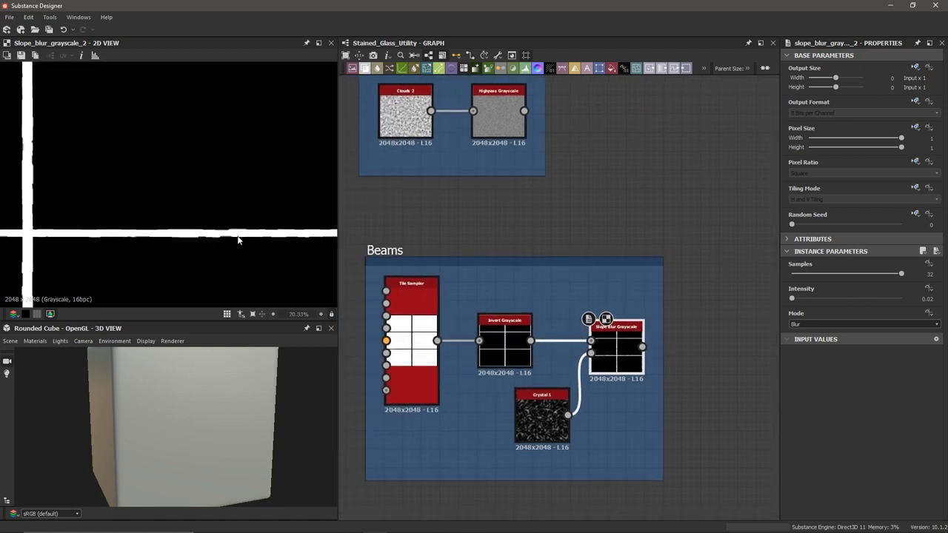
scroll(210, 237, "up", 1)
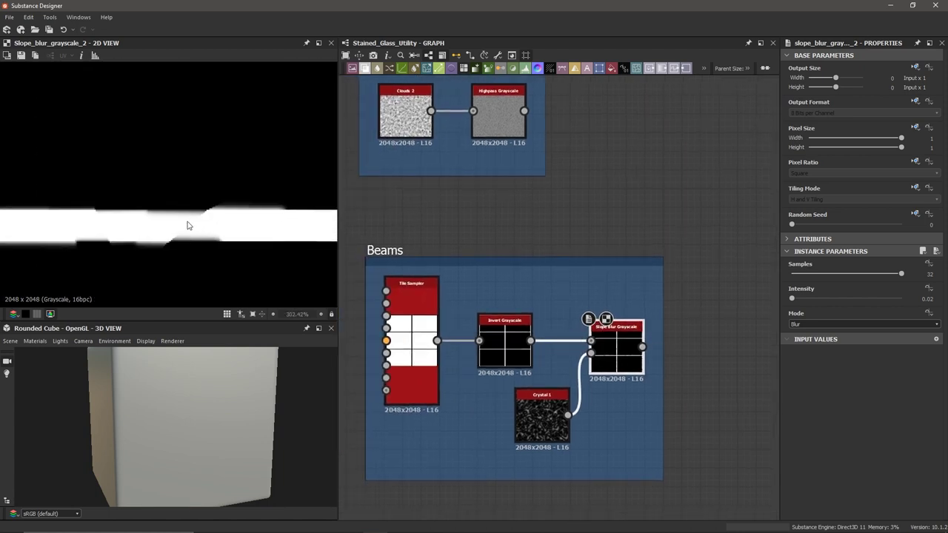
scroll(196, 218, "up", 1)
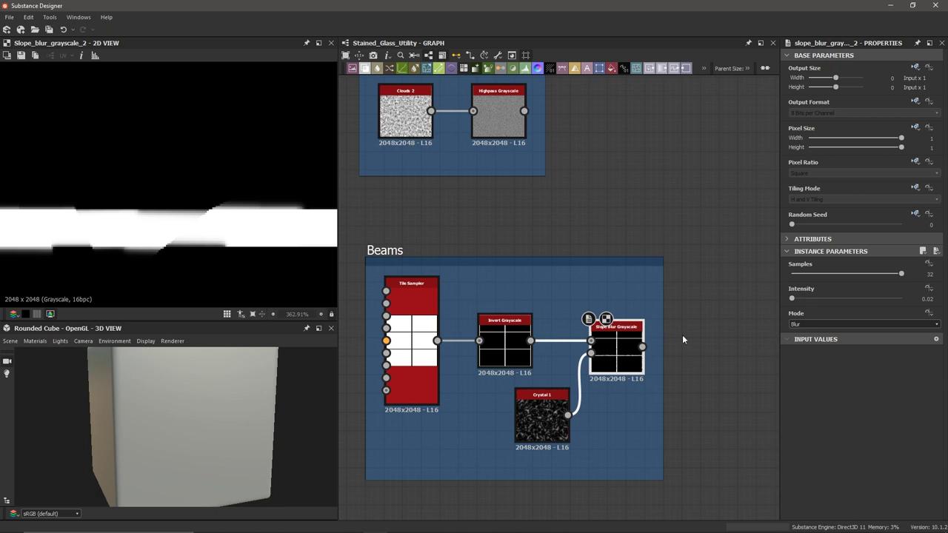
Widen the Beams frame and add a Histogram Scan node after its Slope Blur Grayscale.
left_click_drag(660, 362, 747, 362)
middle_click_drag(709, 340, 674, 340)
left_click(586, 345)
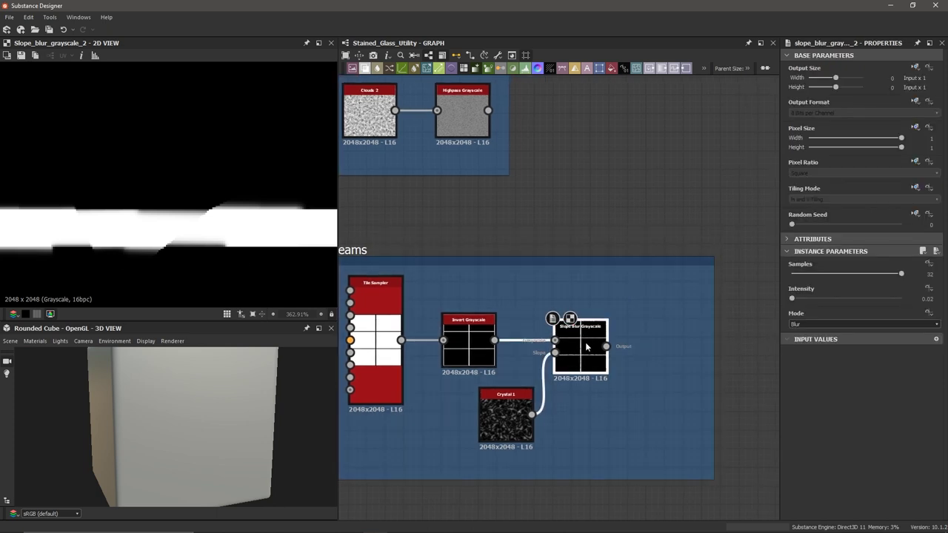
key("space")
type("hist")
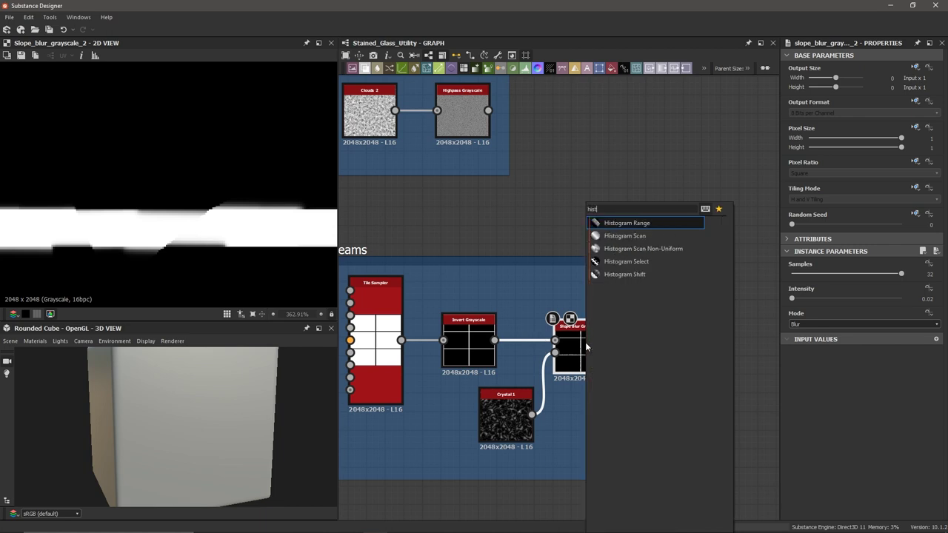
key("Down")
key("Return")
Set the beam Histogram Scan's Position to 1 and Contrast to 1, and check the full grid in the 2D view.
left_click_drag(795, 275, 912, 276)
left_click_drag(793, 298, 907, 298)
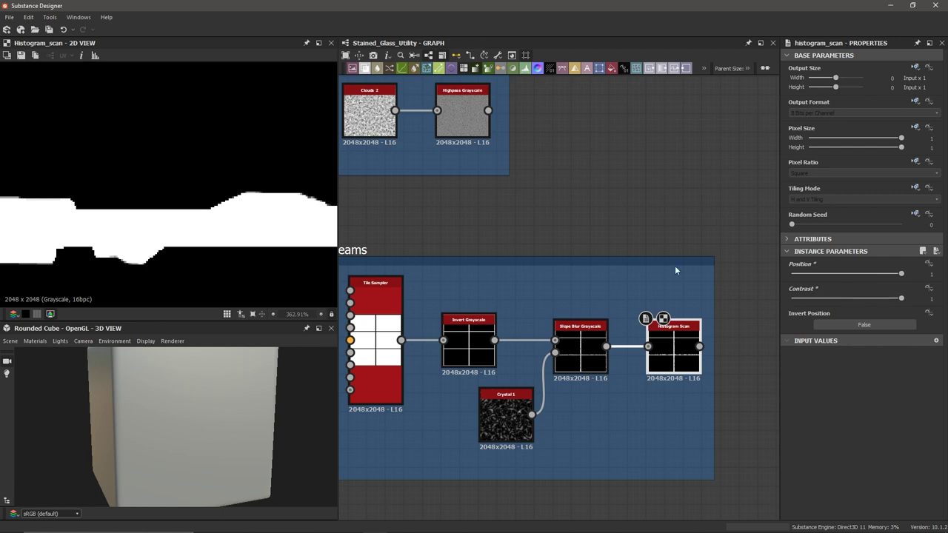
scroll(202, 198, "down", 8)
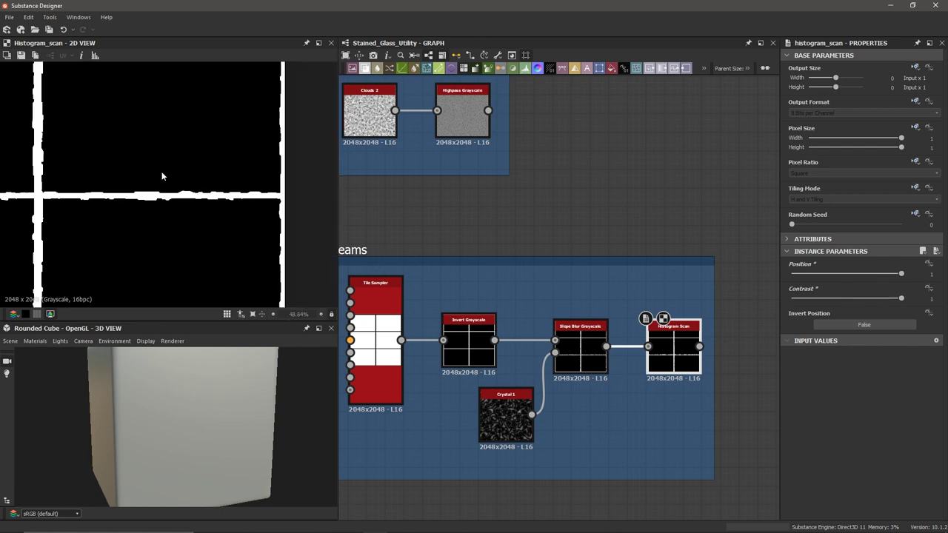
middle_click_drag(161, 175, 219, 198)
scroll(219, 198, "down", 3)
scroll(219, 227, "up", 3)
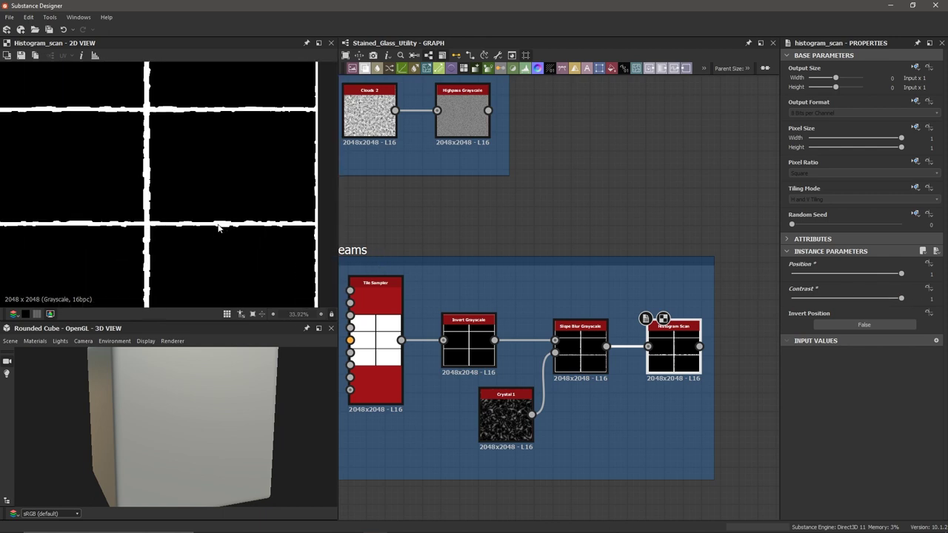
scroll(219, 227, "down", 2)
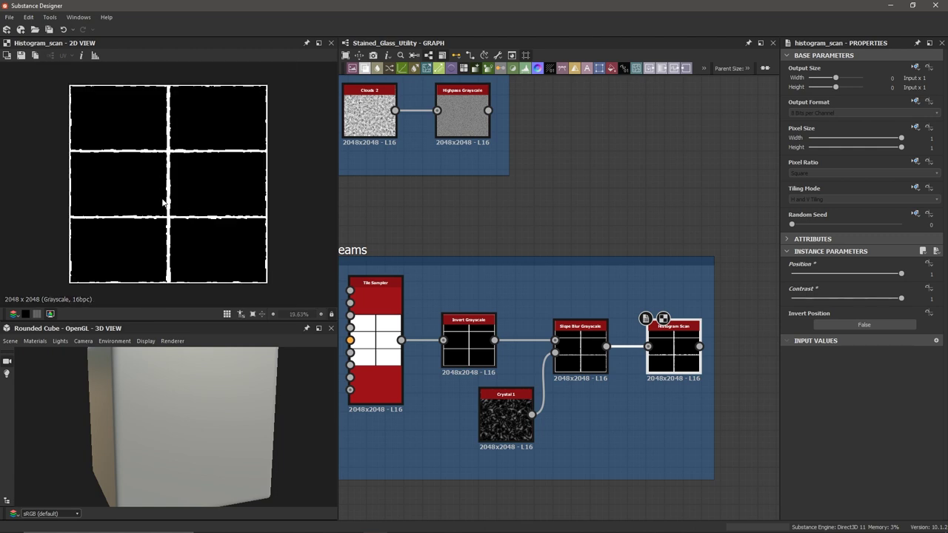
Widen the Flower frame so that it fully encloses the Flood Fill to Grayscale node.
scroll(576, 213, "down", 3)
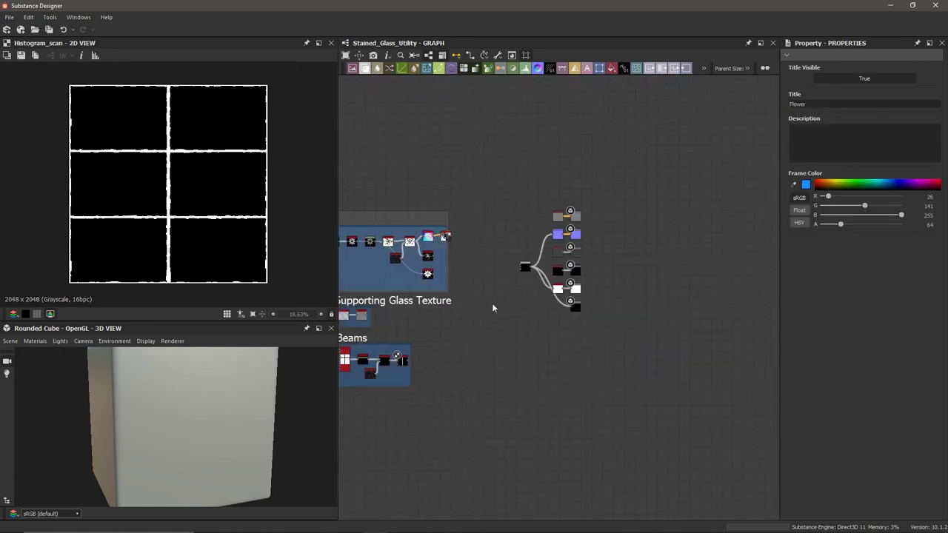
middle_click_drag(492, 304, 591, 274)
scroll(559, 223, "up", 2)
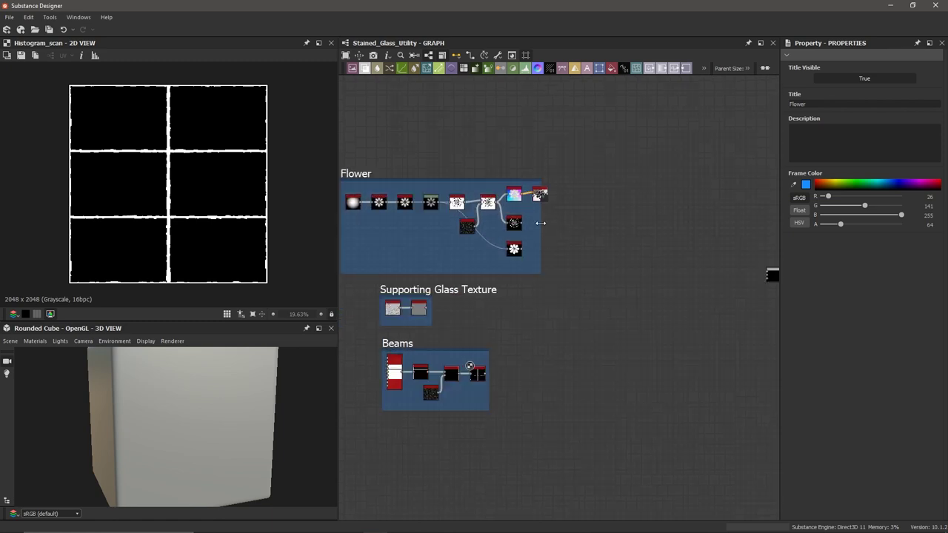
left_click_drag(540, 233, 557, 234)
Add a Blend node in the empty graph area beside the Flower and Supporting Glass Texture frames.
middle_click_drag(589, 304, 570, 270)
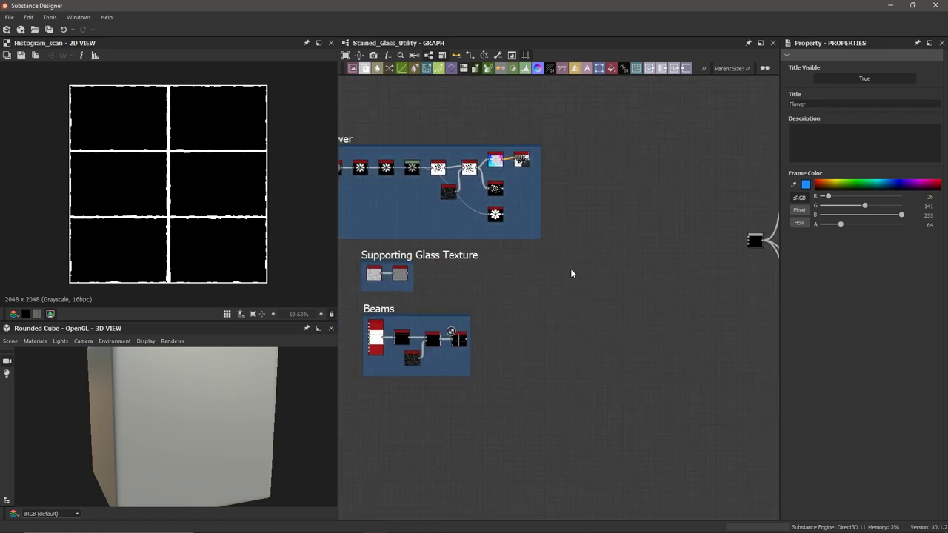
key("space")
type("blend")
key("Return")
Preview the flower's Invert Grayscale and Levels outputs and compare the petal outlines with the petal shapes.
scroll(477, 176, "up", 6)
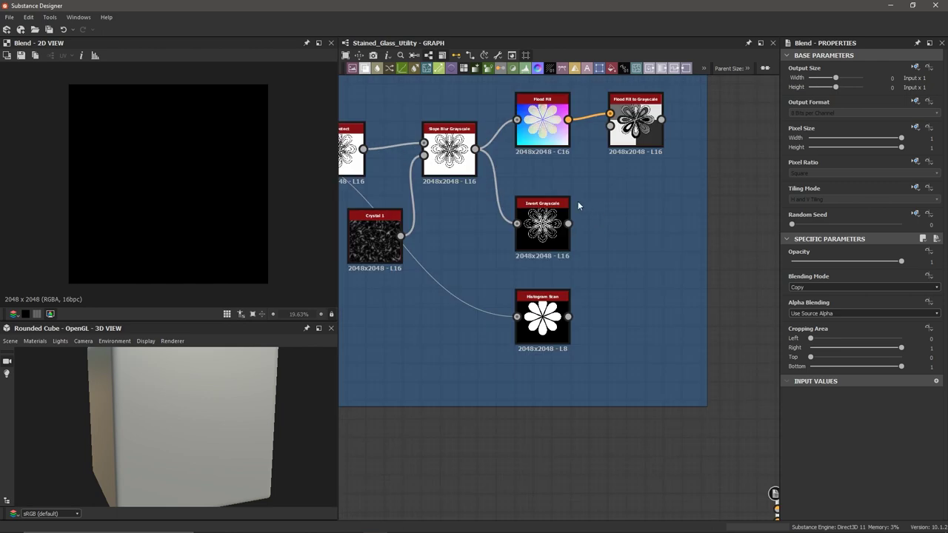
scroll(573, 210, "up", 4)
double_click(516, 210)
scroll(153, 208, "up", 4)
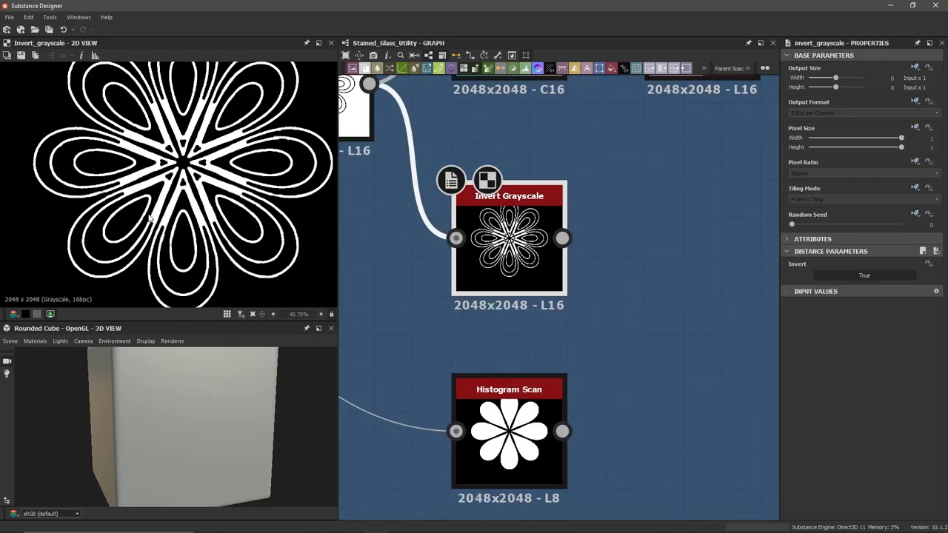
scroll(518, 238, "down", 2)
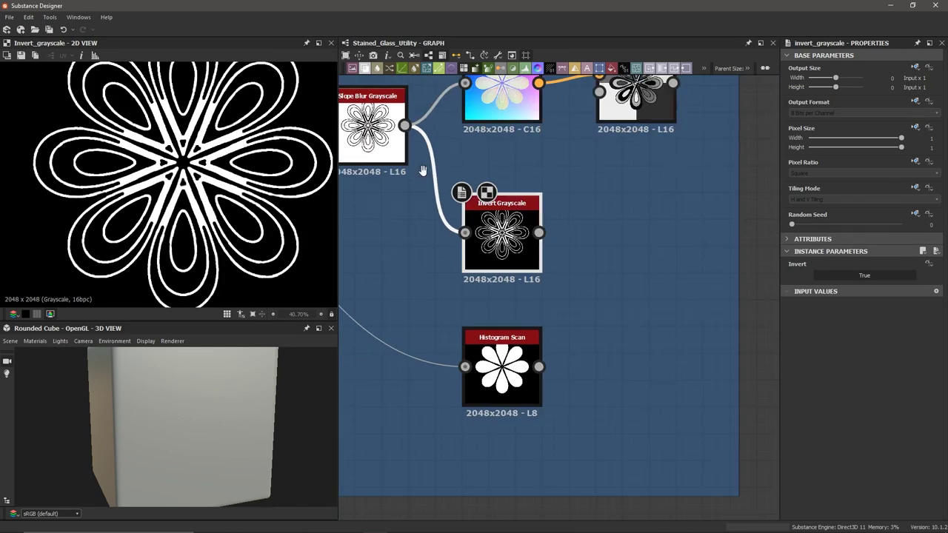
scroll(499, 226, "down", 2)
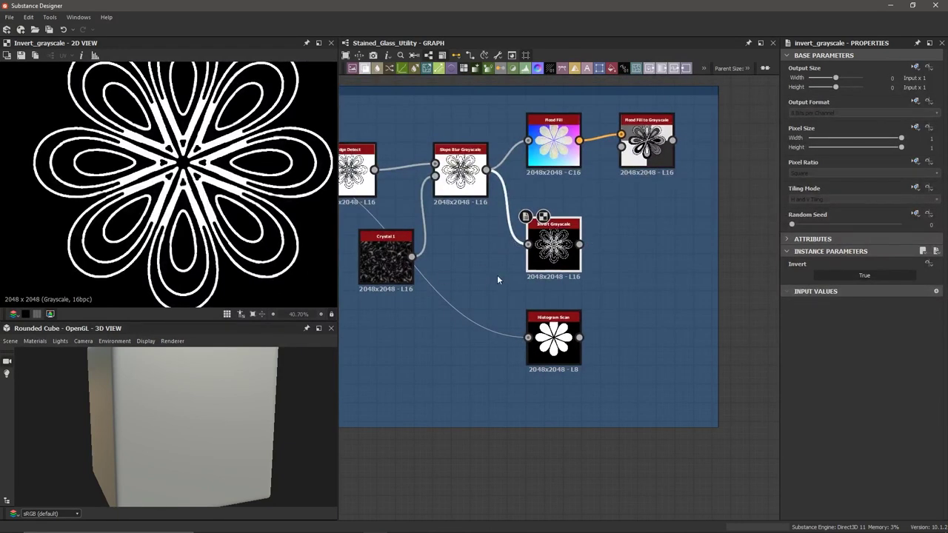
scroll(497, 280, "down", 2)
scroll(412, 235, "up", 5)
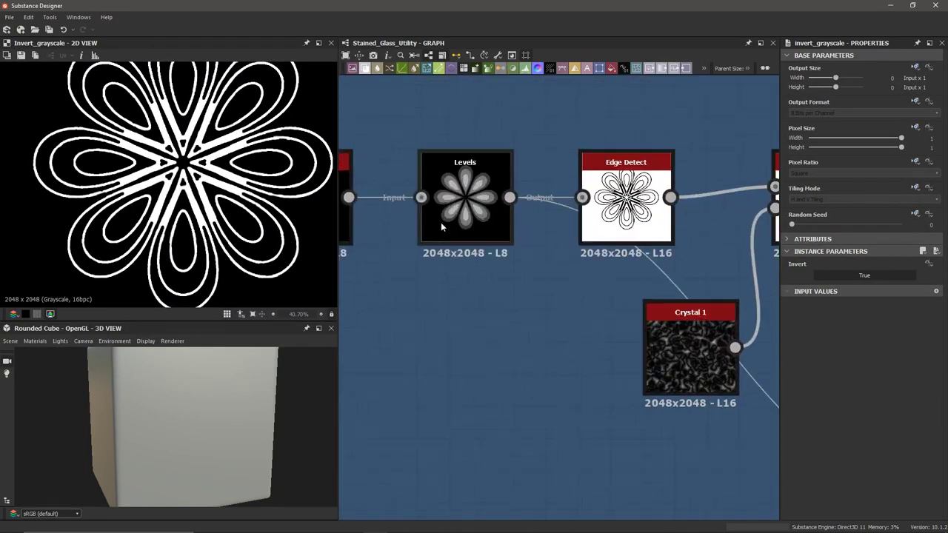
double_click(454, 208)
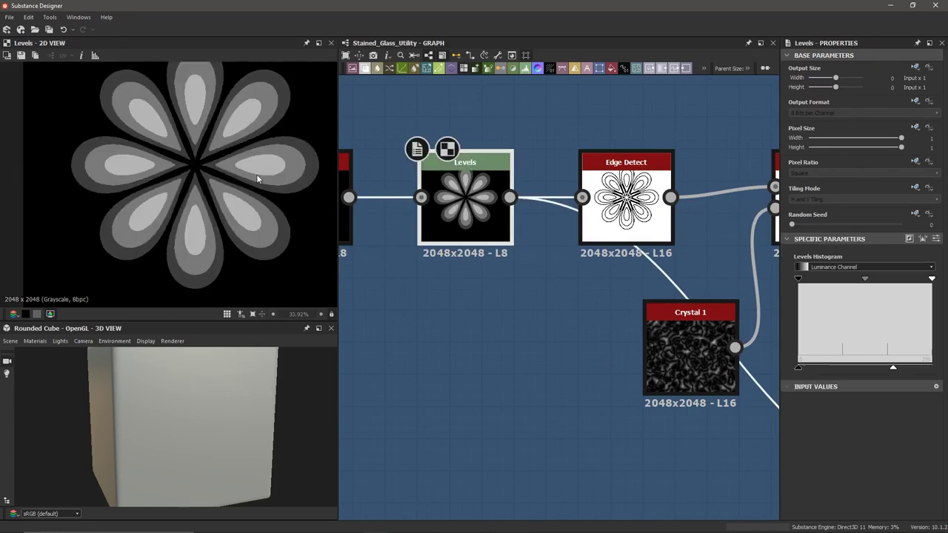
middle_click_drag(555, 279, 465, 263)
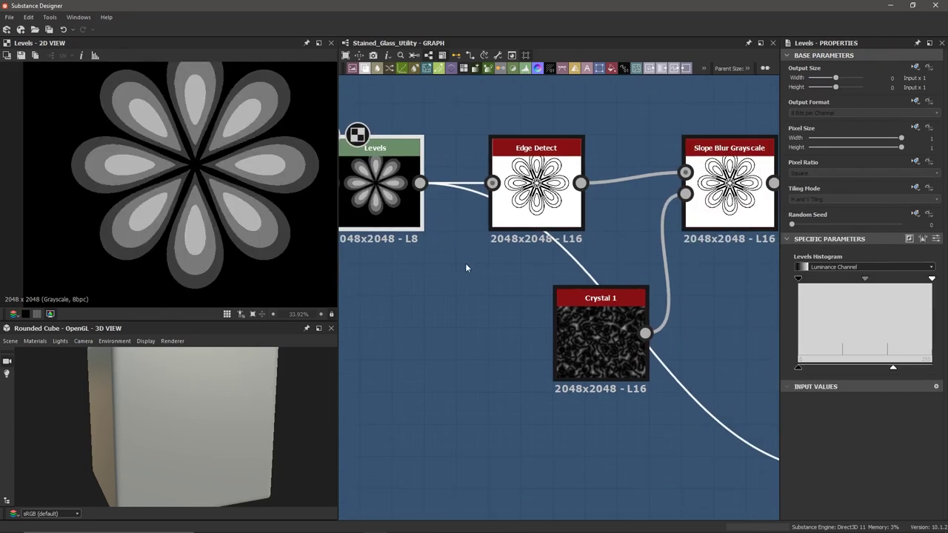
scroll(502, 256, "down", 2)
middle_click_drag(561, 259, 475, 235)
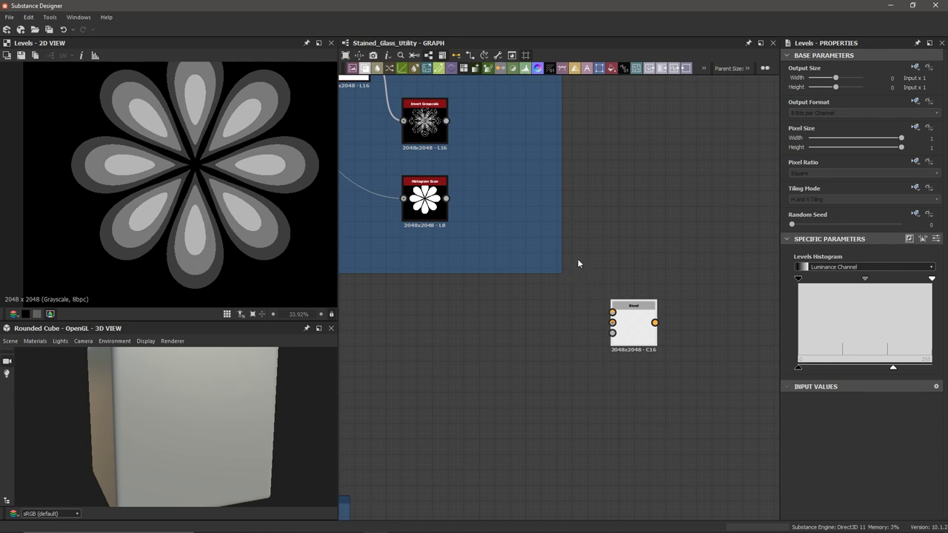
Connect the flower's Invert Grayscale output to the Blend node's Foreground and the flower's Levels output to its Background.
scroll(433, 115, "up", 3)
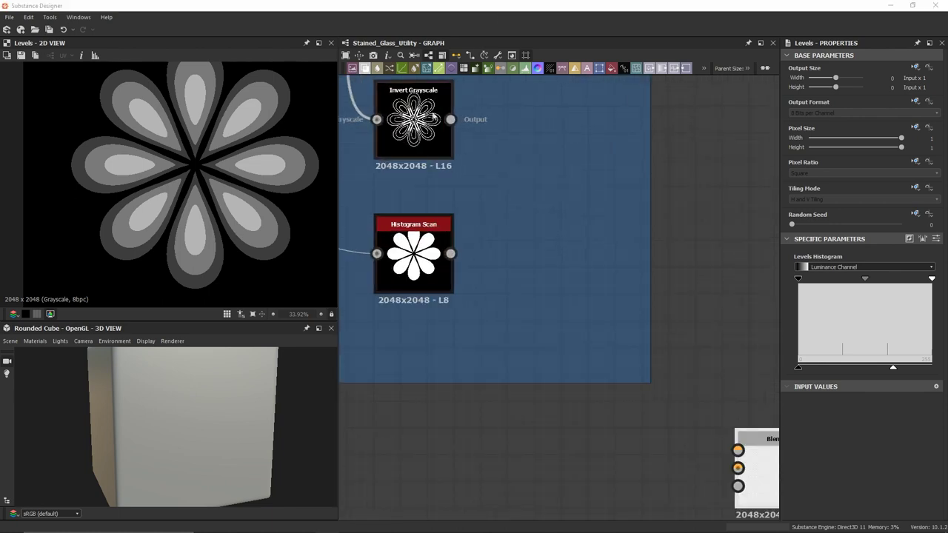
double_click(436, 186)
scroll(438, 188, "down", 1)
middle_click_drag(439, 188, 417, 154)
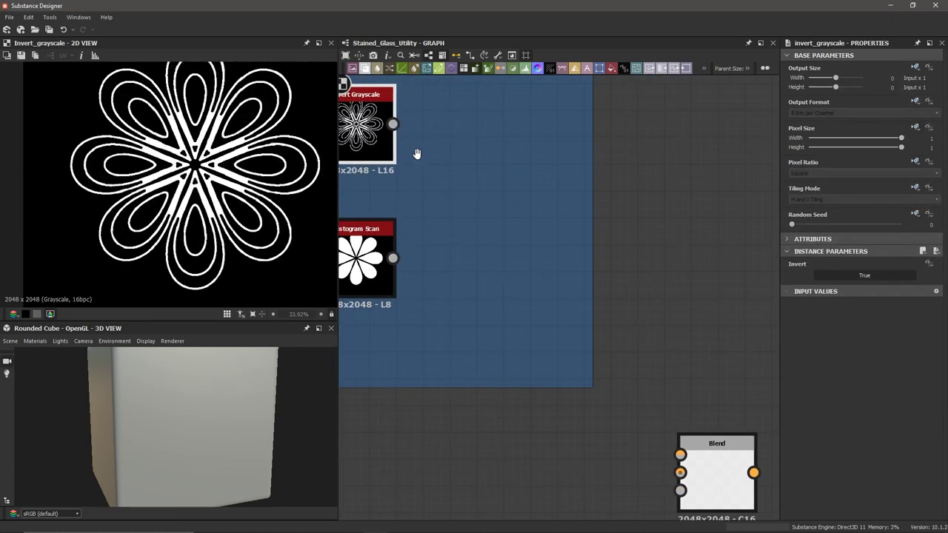
scroll(477, 175, "down", 1)
left_click_drag(407, 132, 647, 408)
scroll(463, 238, "down", 3)
middle_click_drag(462, 236, 605, 273)
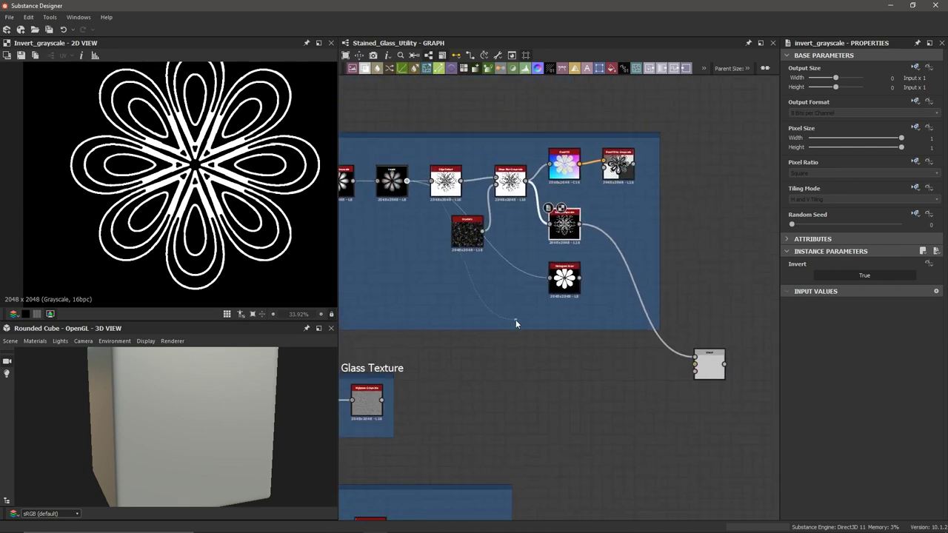
left_click_drag(664, 369, 695, 363)
scroll(696, 363, "up", 2)
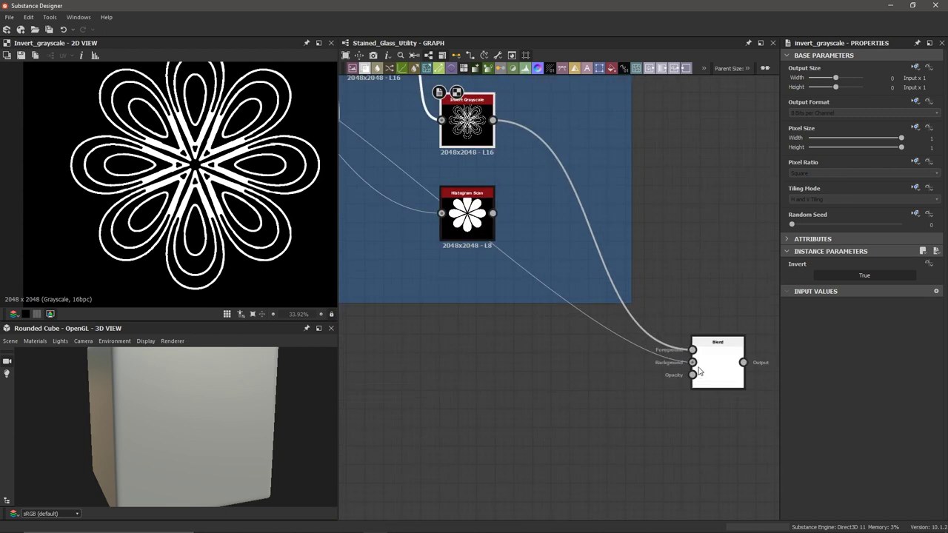
middle_click_drag(697, 364, 638, 354)
Set the flower Blend's Blending Mode to Add (Linear Dodge) and check the petals up close in the 2D view.
left_click(645, 355)
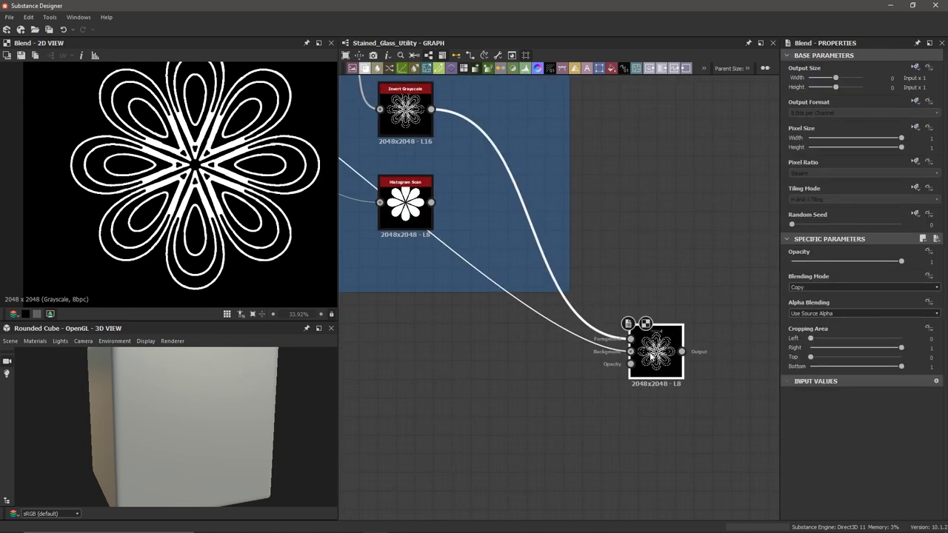
left_click(804, 289)
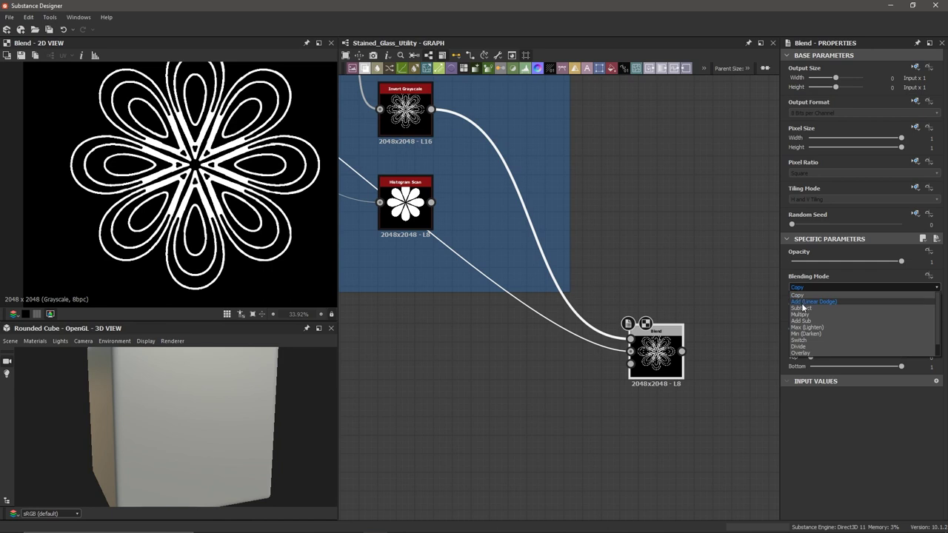
left_click(804, 302)
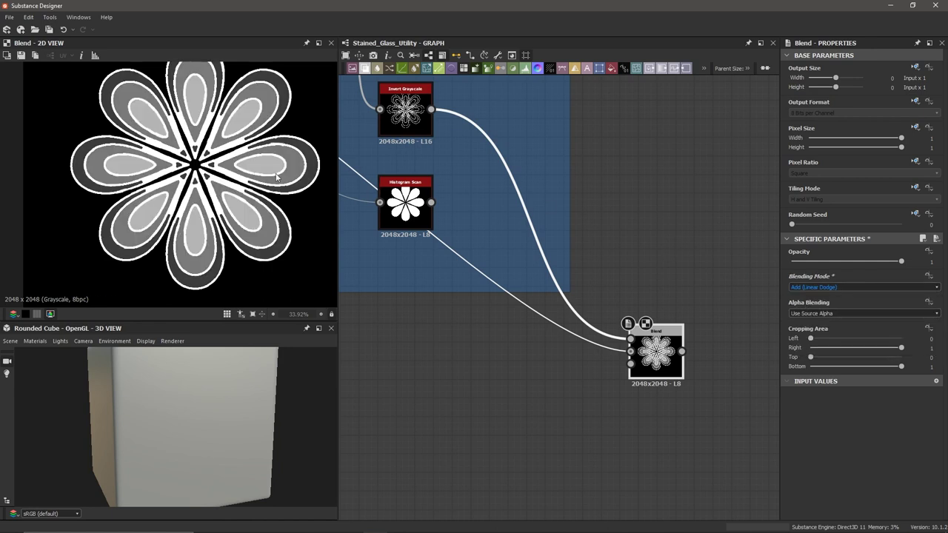
scroll(275, 177, "up", 2)
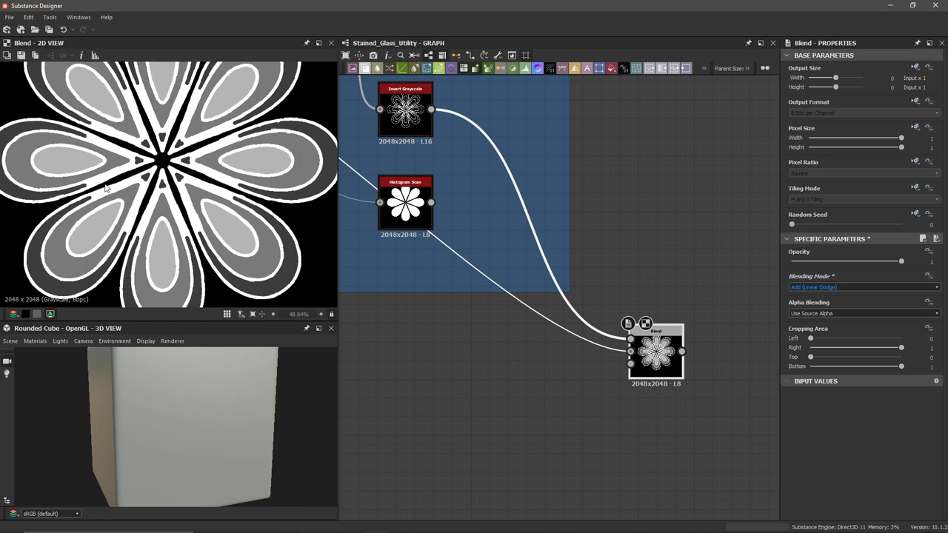
Add a second Blend node below the flower Blend, in the empty area beside the Beams frame.
scroll(526, 390, "down", 3)
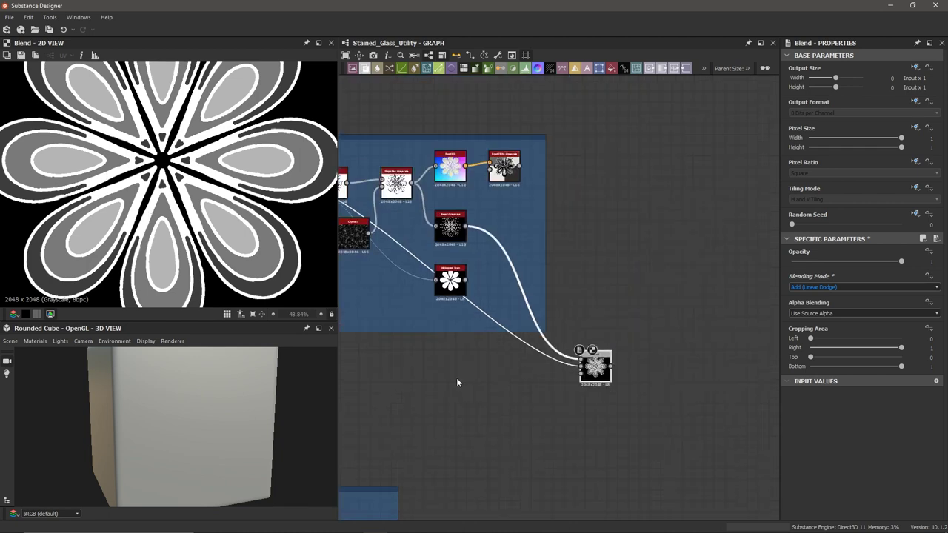
middle_click_drag(456, 383, 620, 283)
middle_click_drag(522, 346, 571, 285)
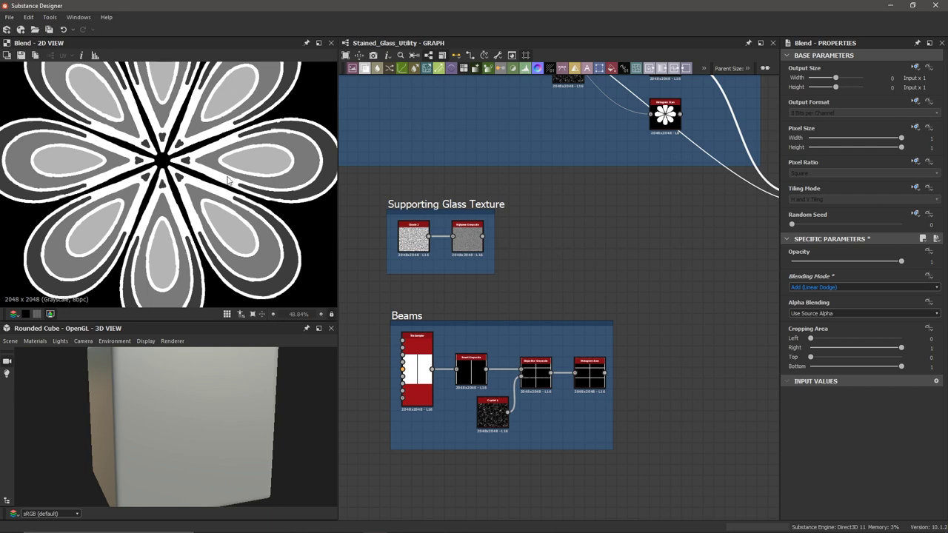
middle_click_drag(752, 251, 567, 249)
left_click(621, 255)
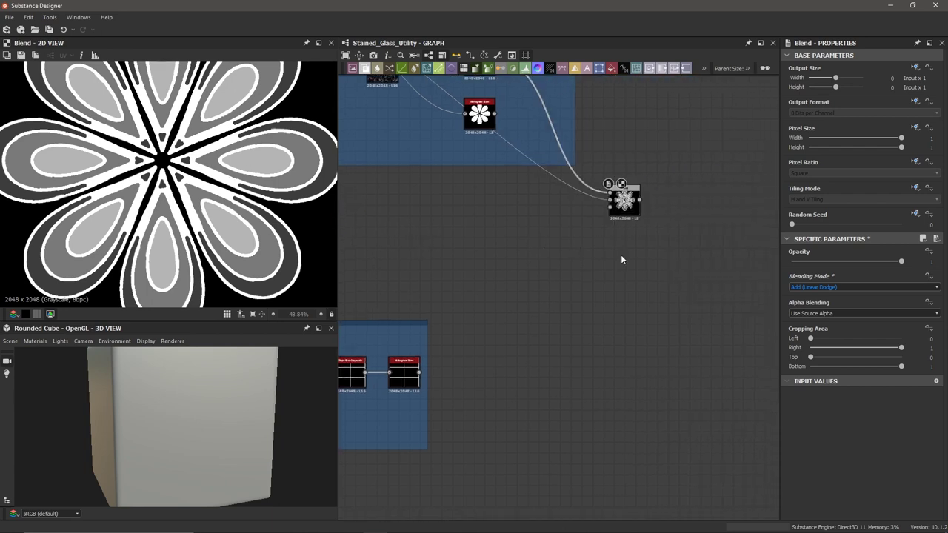
key("space")
type("blend")
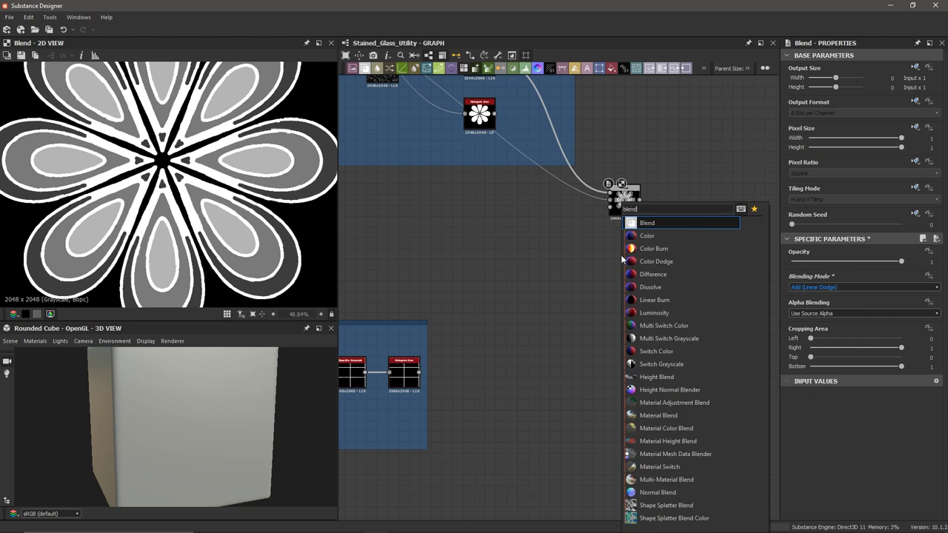
key("Return")
Connect the beams' Histogram Scan to the second Blend's Background and the flower's Histogram Scan to its Foreground.
double_click(402, 376)
scroll(402, 376, "up", 6)
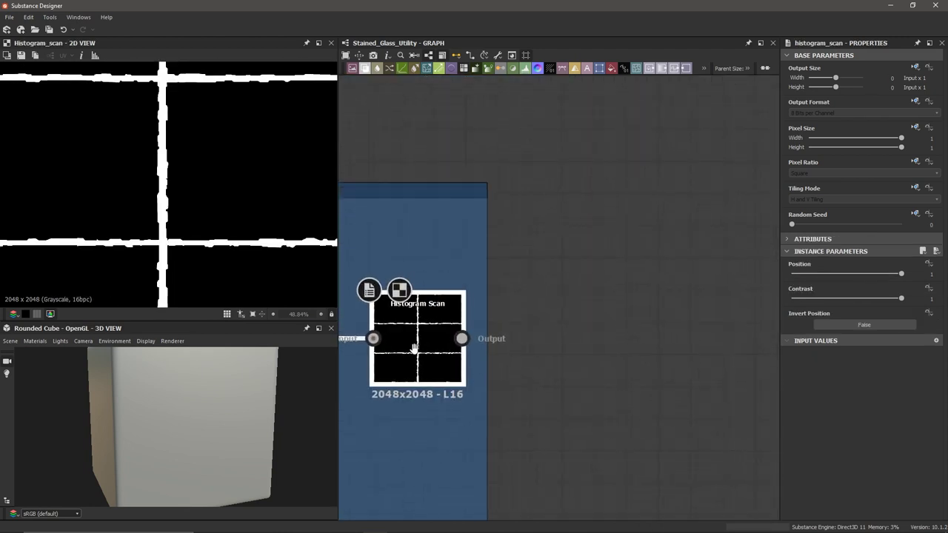
scroll(423, 353, "down", 6)
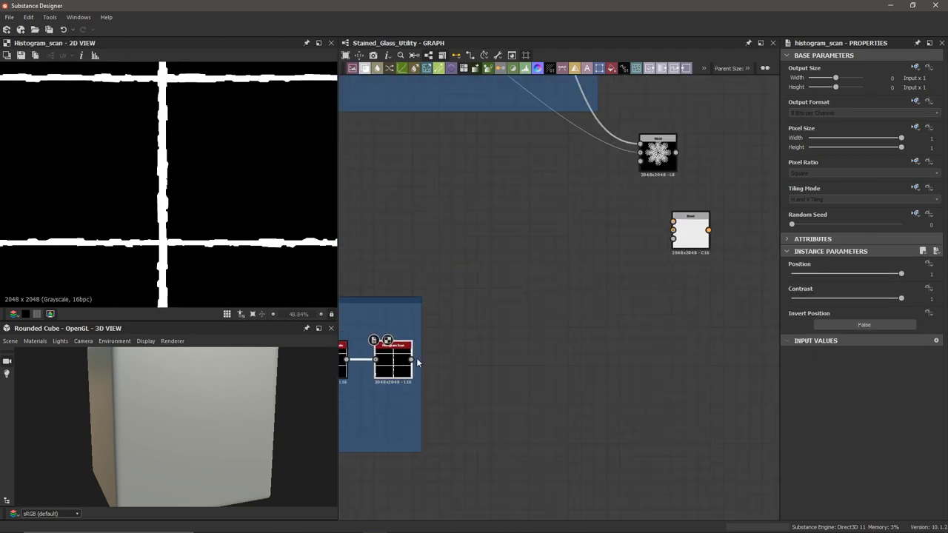
left_click_drag(411, 359, 671, 230)
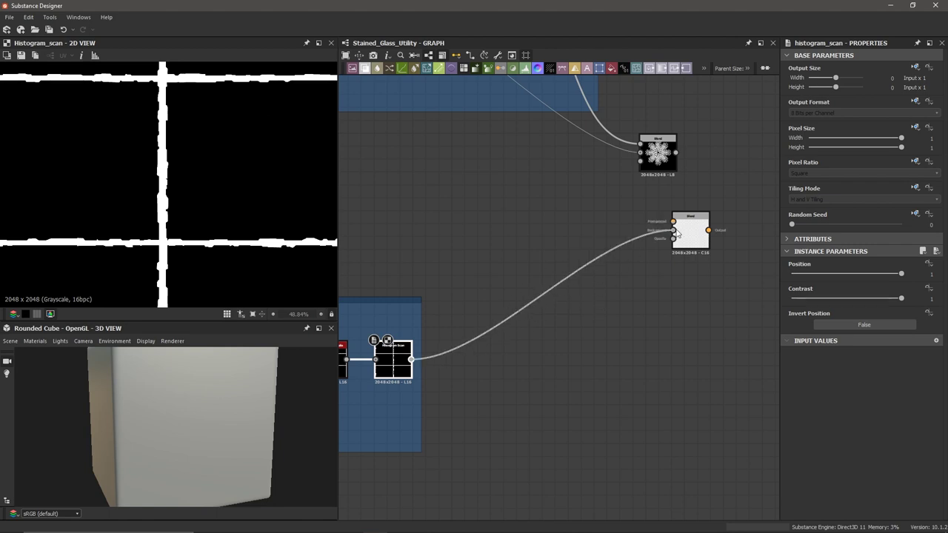
scroll(551, 189, "down", 1)
middle_click_drag(545, 190, 546, 281)
scroll(507, 189, "up", 2)
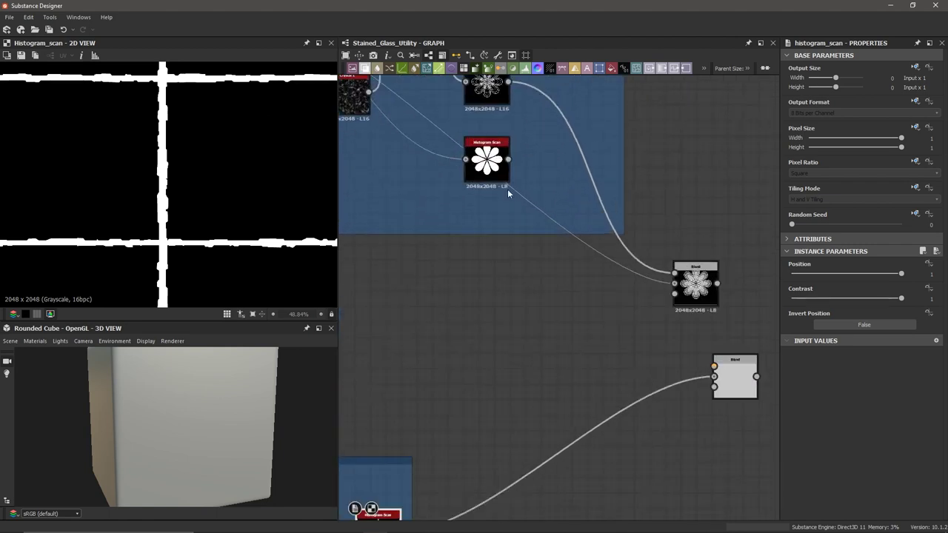
left_click_drag(507, 159, 713, 366)
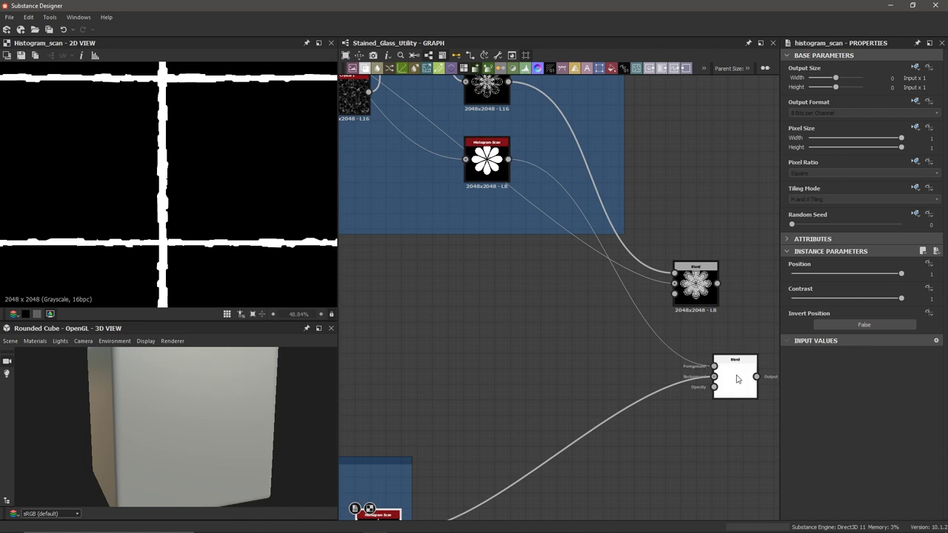
Set the second Blend's Blending Mode to Subtract and view the complete beam pattern in the 2D view.
double_click(737, 379)
key("f")
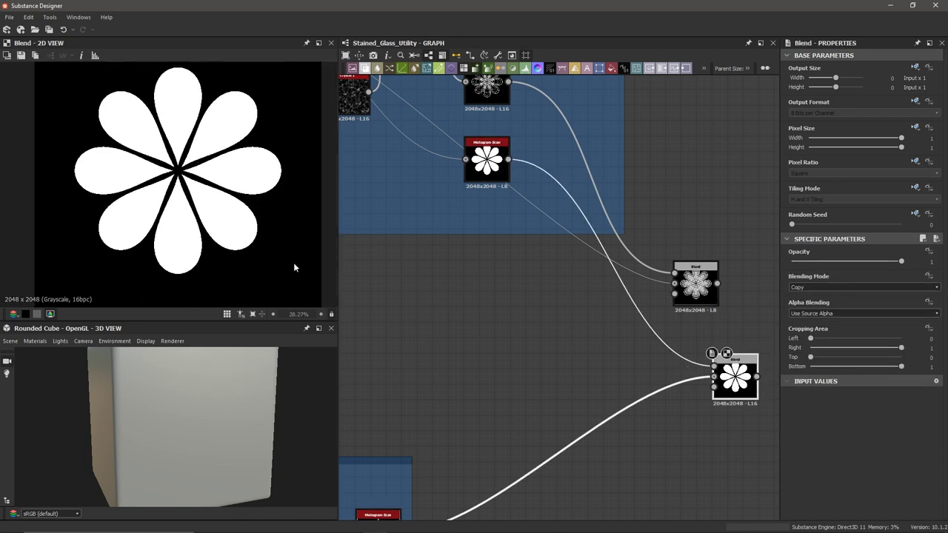
left_click(816, 287)
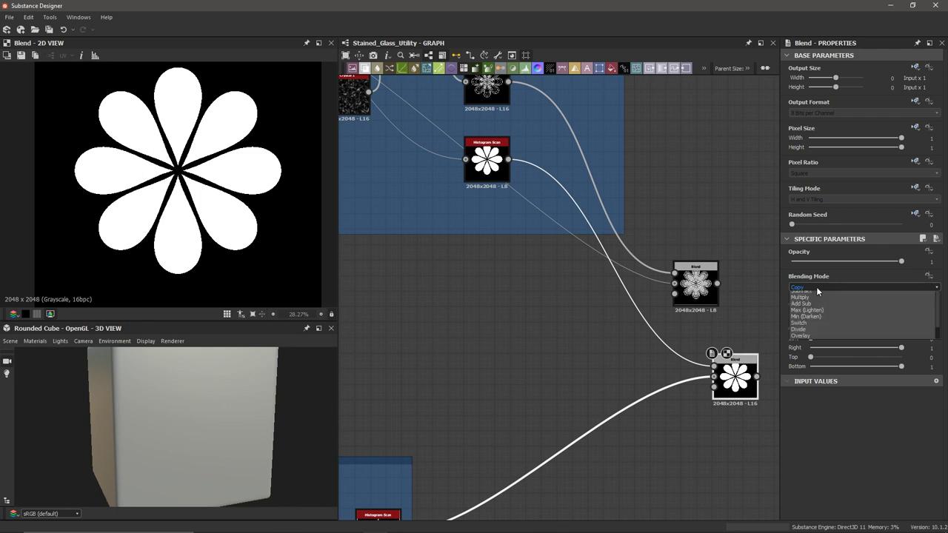
left_click(814, 307)
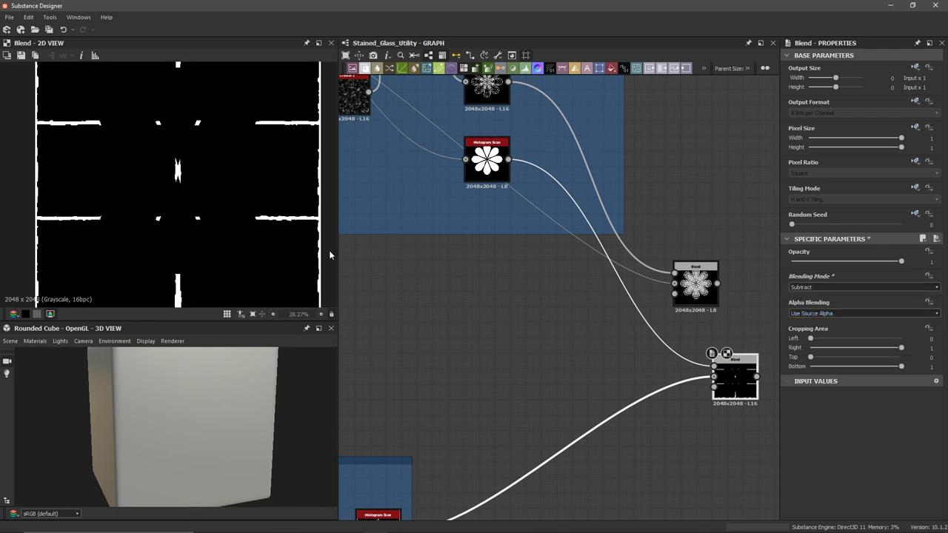
scroll(207, 167, "down", 1)
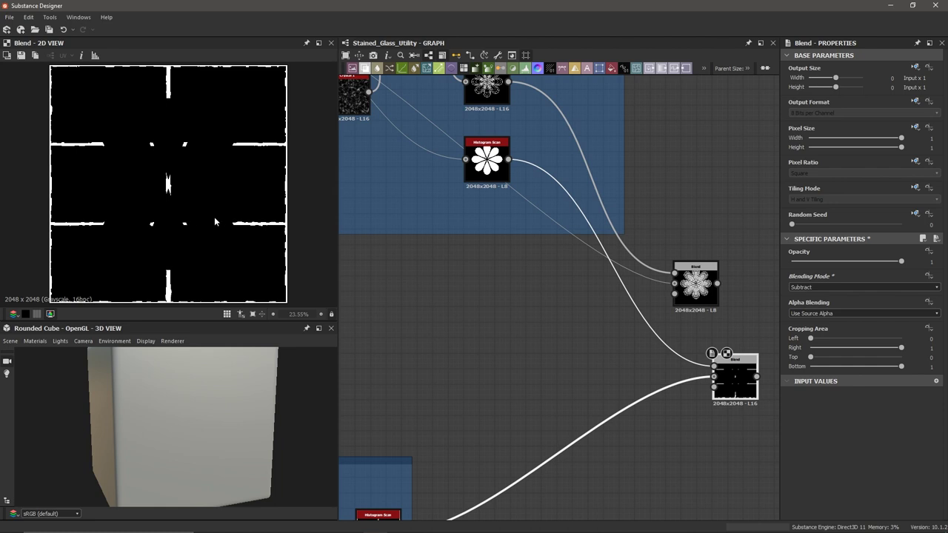
Move the Subtract Blend closer beneath the flower Blend and add a third Blend node beyond them.
left_click_drag(740, 393, 694, 384)
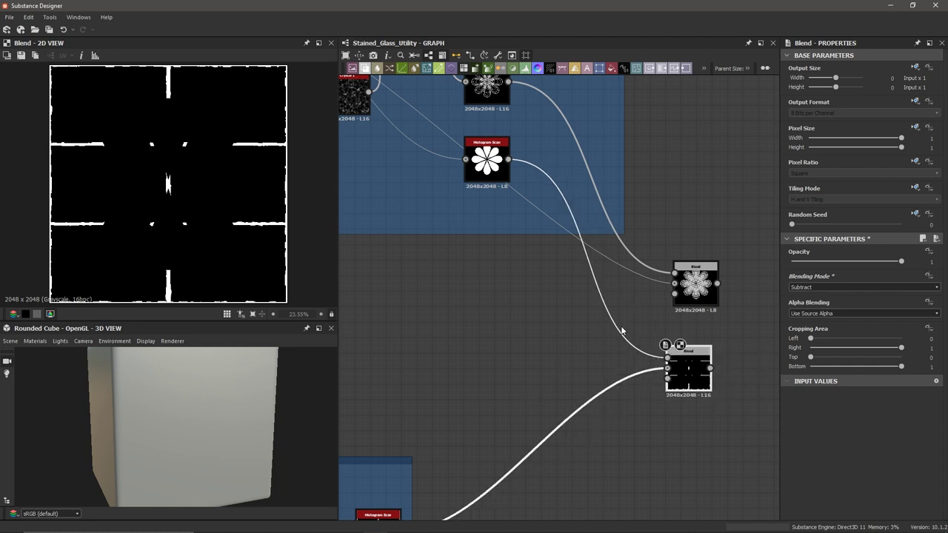
middle_click_drag(622, 331, 495, 319)
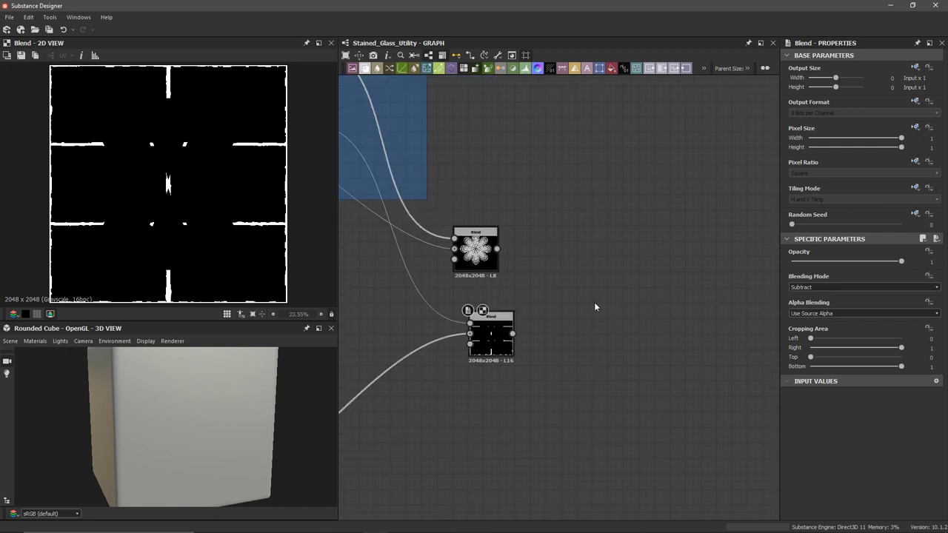
key("space")
type("ble")
key("Return")
Connect the Subtract Blend to the third Blend's Background and the flower Blend to its Foreground.
scroll(482, 255, "up", 2)
left_click(481, 253)
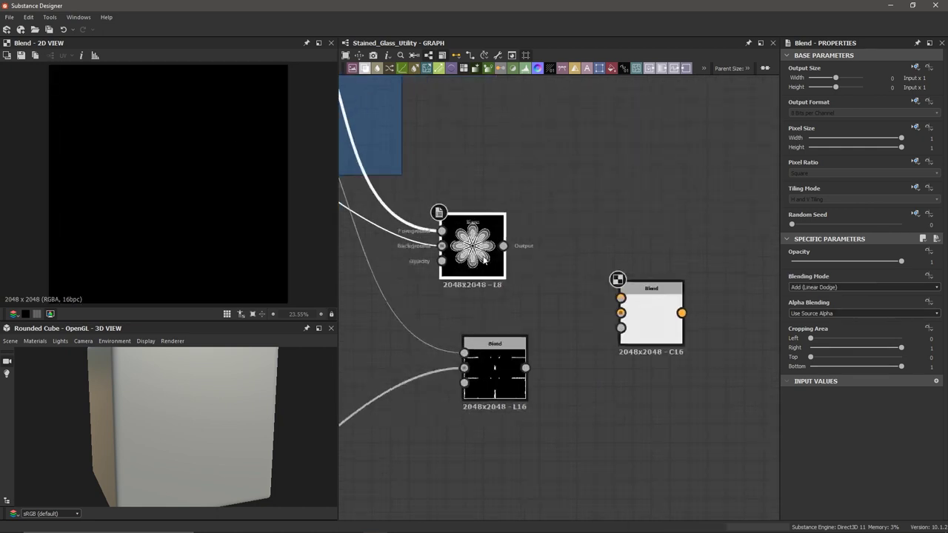
left_click_drag(525, 368, 620, 312)
left_click_drag(503, 245, 621, 297)
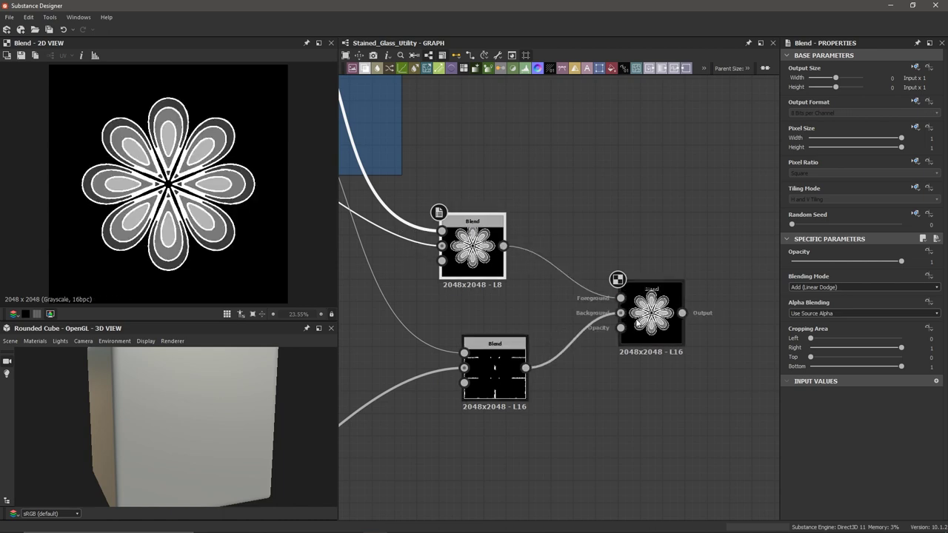
Set the third Blend's Blending Mode to Add (Linear Dodge) and inspect where the beams meet the petals.
left_click(666, 325)
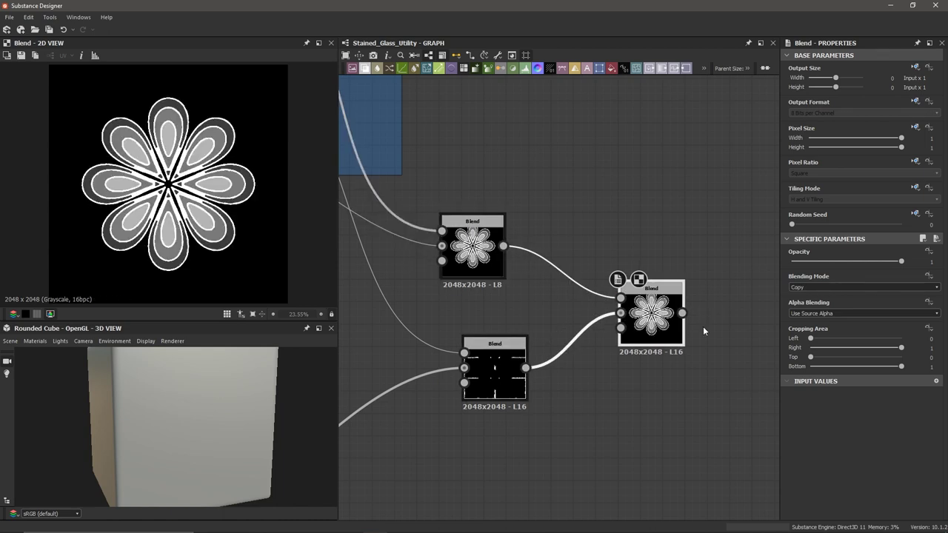
left_click(819, 288)
left_click(811, 301)
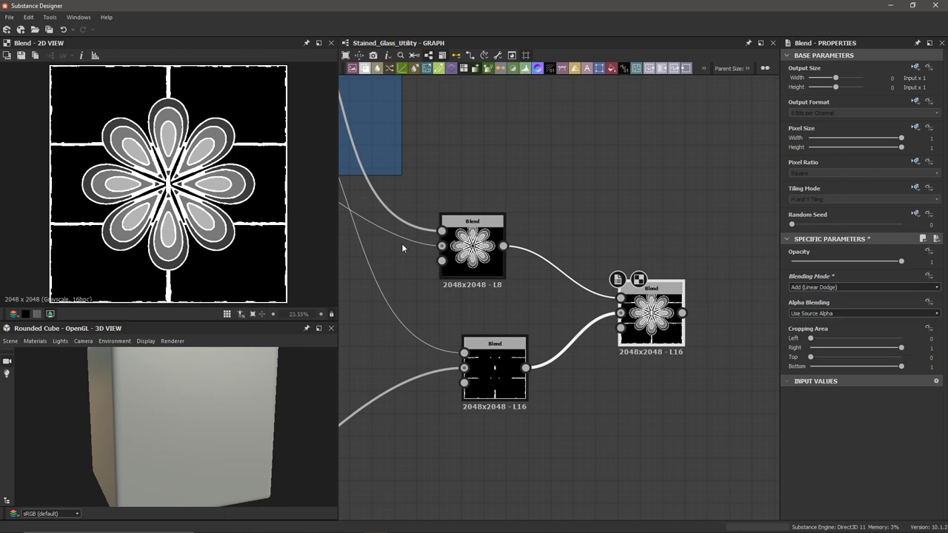
scroll(254, 220, "up", 2)
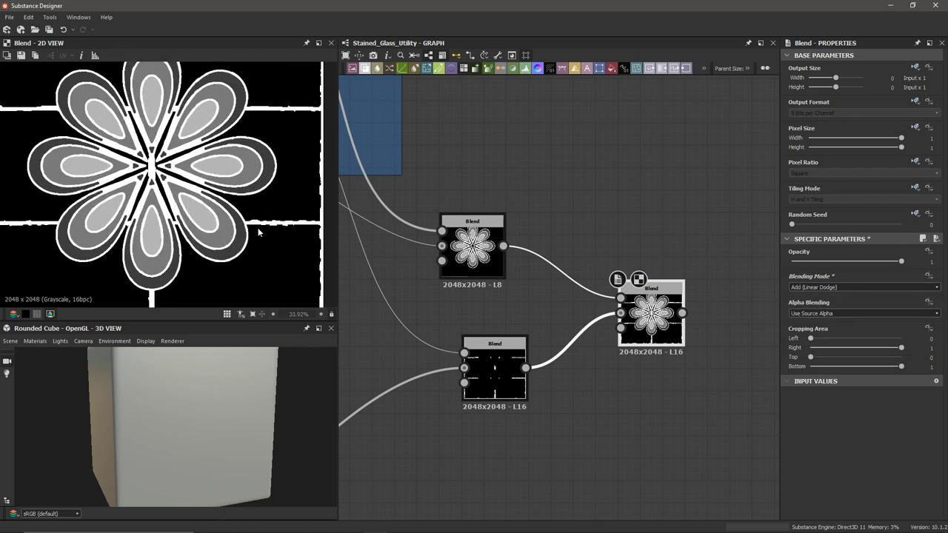
scroll(258, 232, "up", 3)
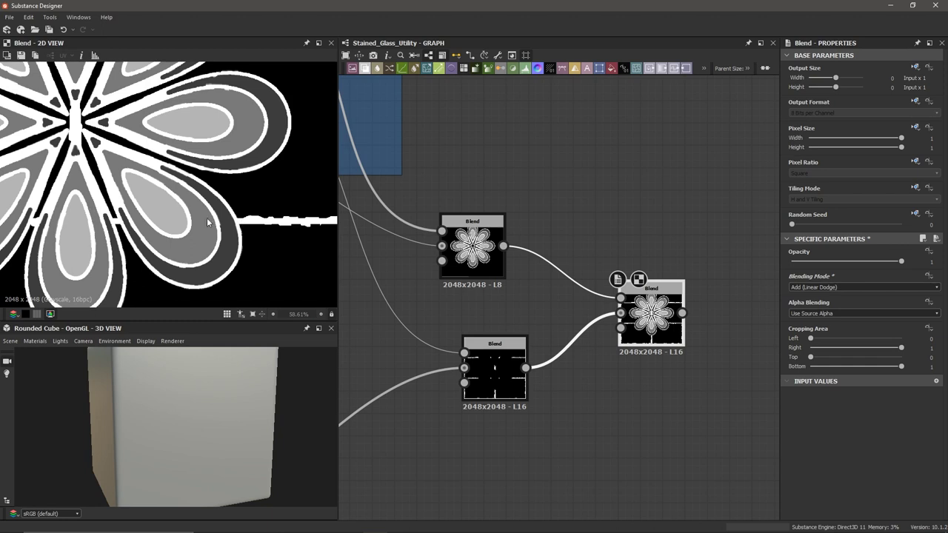
scroll(172, 222, "down", 6)
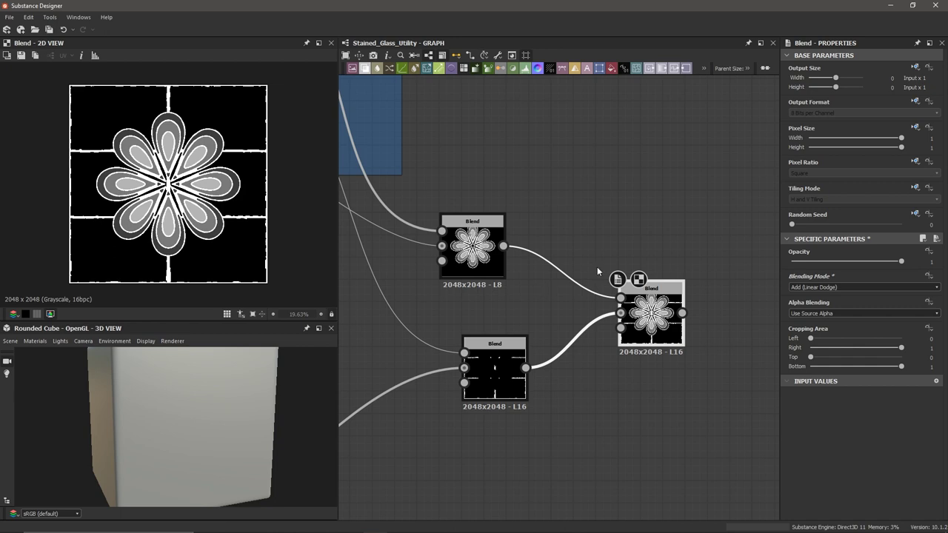
Enlarge the 3D view and fit the whole rounded cube in it.
scroll(174, 400, "down", 3)
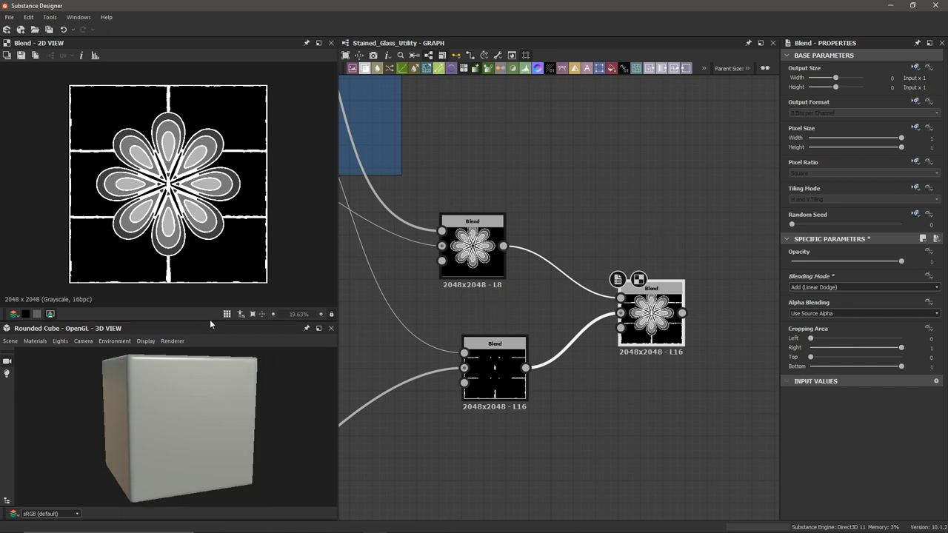
left_click_drag(201, 319, 204, 240)
scroll(209, 386, "up", 2)
Add a Height Blend node in the graph just after the combined flower and beams Blend.
middle_click_drag(691, 333, 553, 305)
scroll(600, 310, "down", 2)
left_click(648, 297)
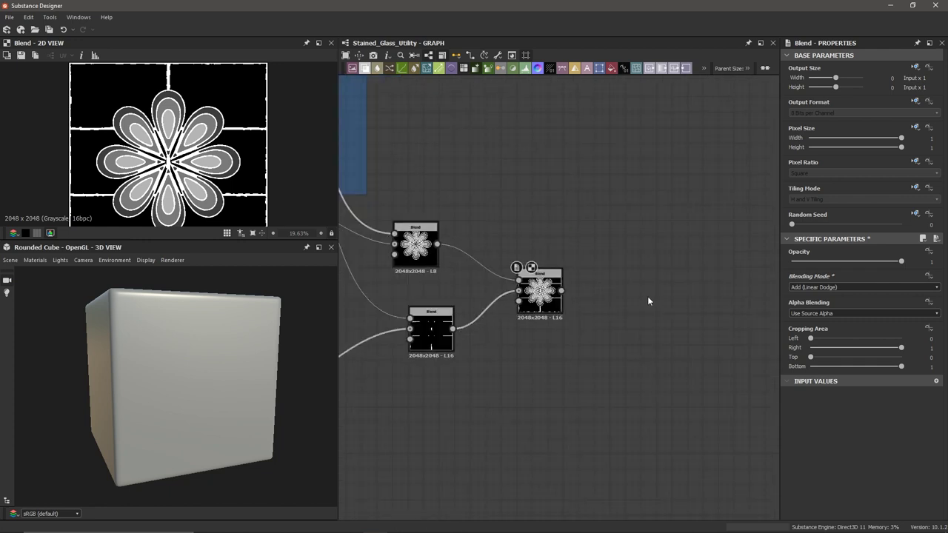
key("space")
type("height")
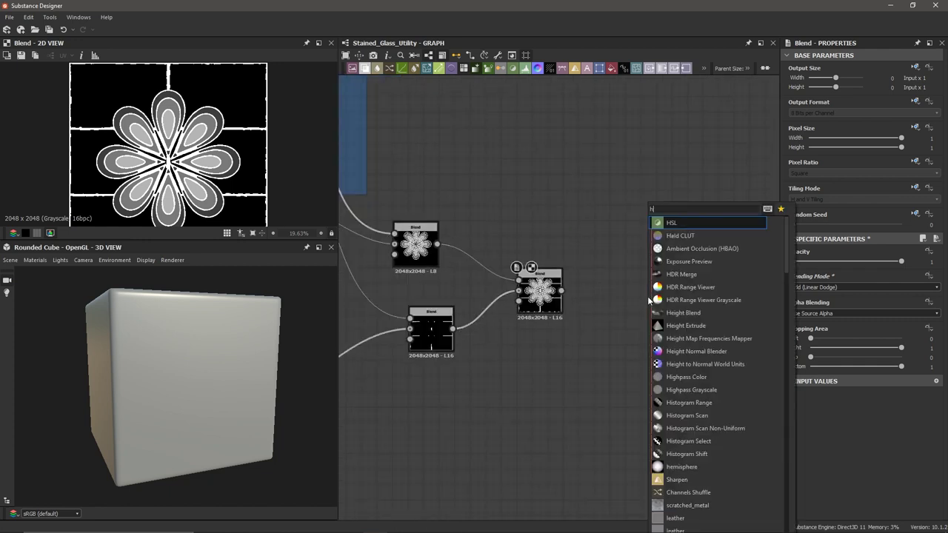
key("Return")
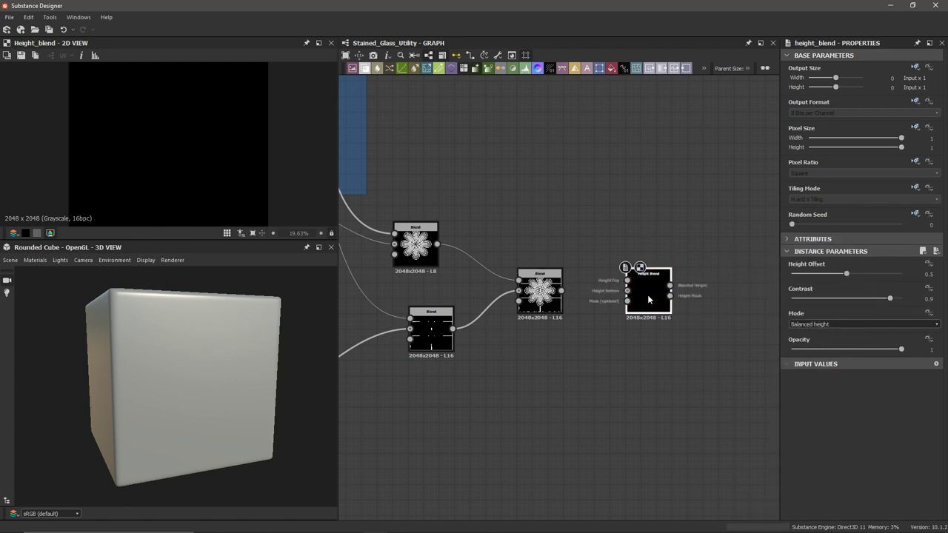
scroll(648, 301, "up", 5)
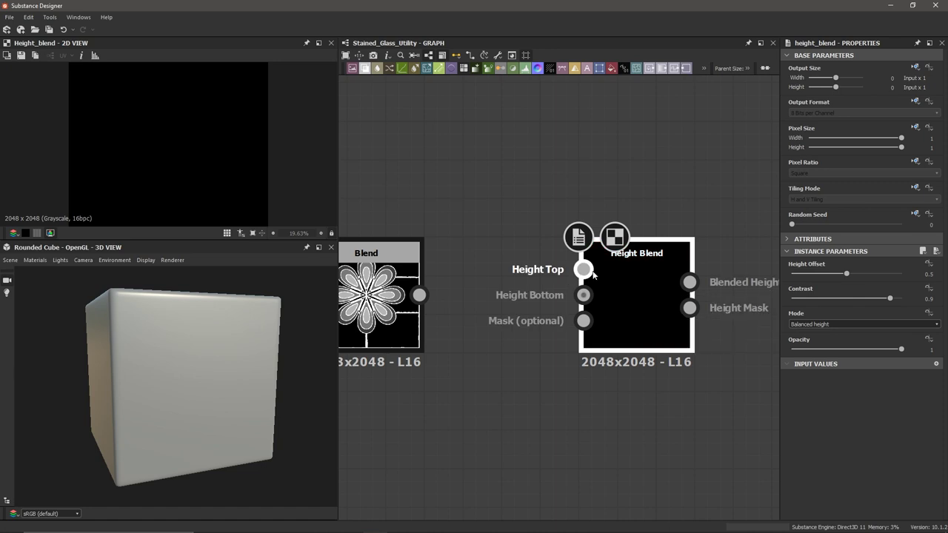
Connect the combined flower and beams Blend to the Height Top input of the Height Blend node.
scroll(641, 300, "down", 1)
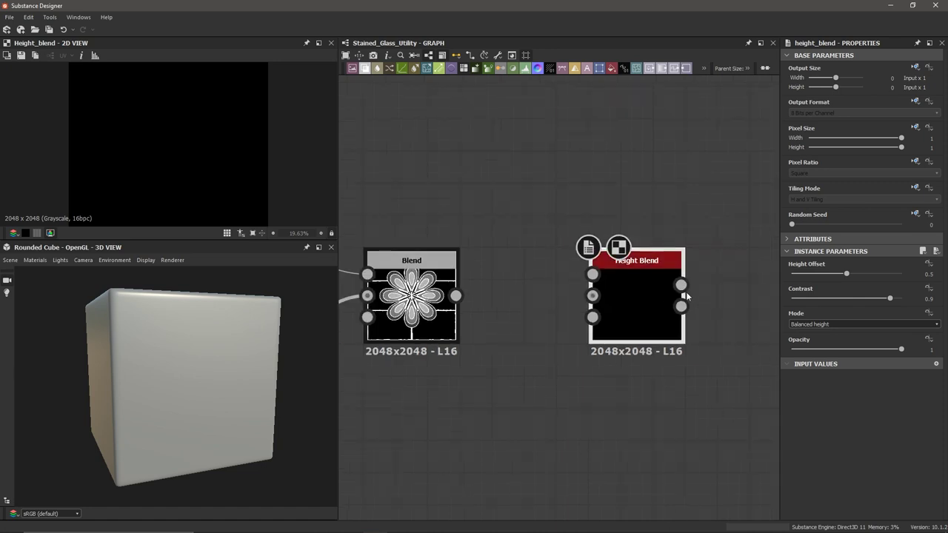
middle_click_drag(685, 290, 601, 286)
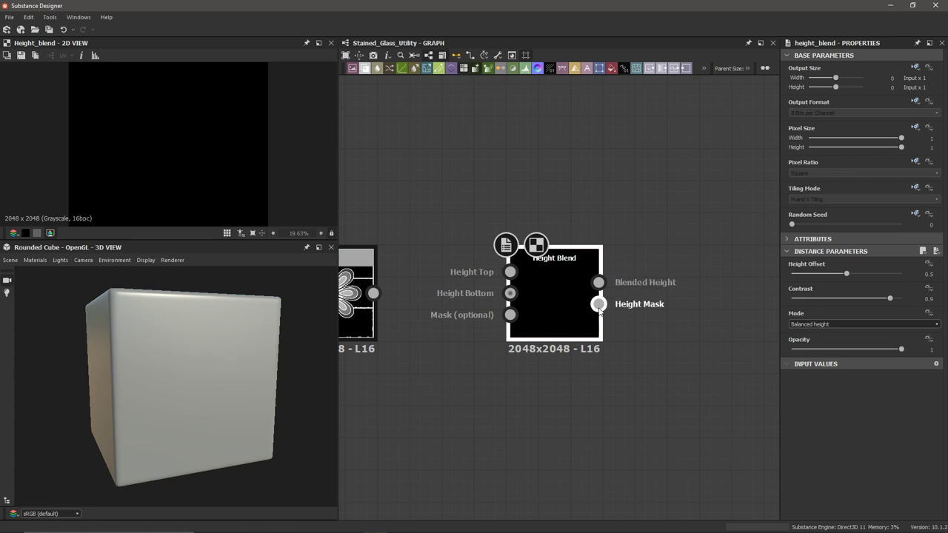
scroll(551, 301, "down", 1)
middle_click_drag(552, 302, 602, 303)
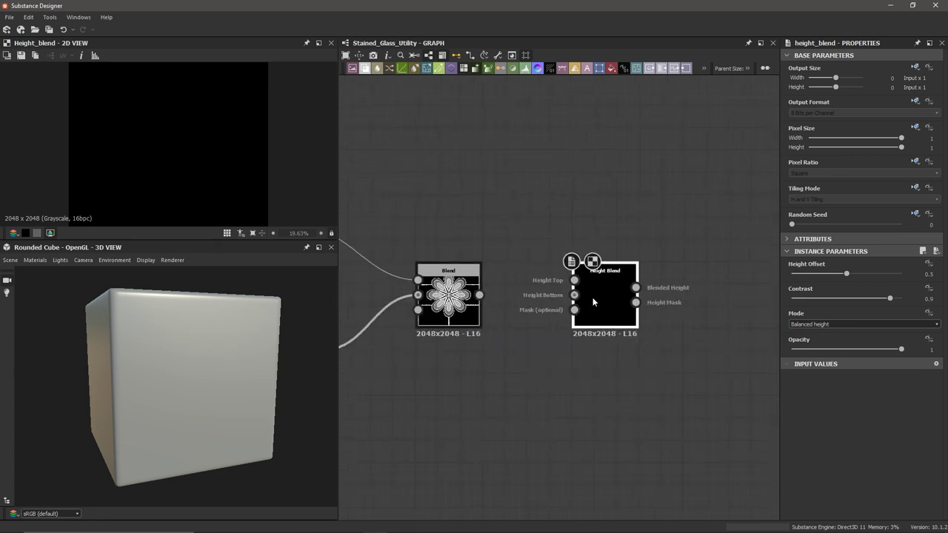
left_click(591, 296)
scroll(494, 300, "up", 1)
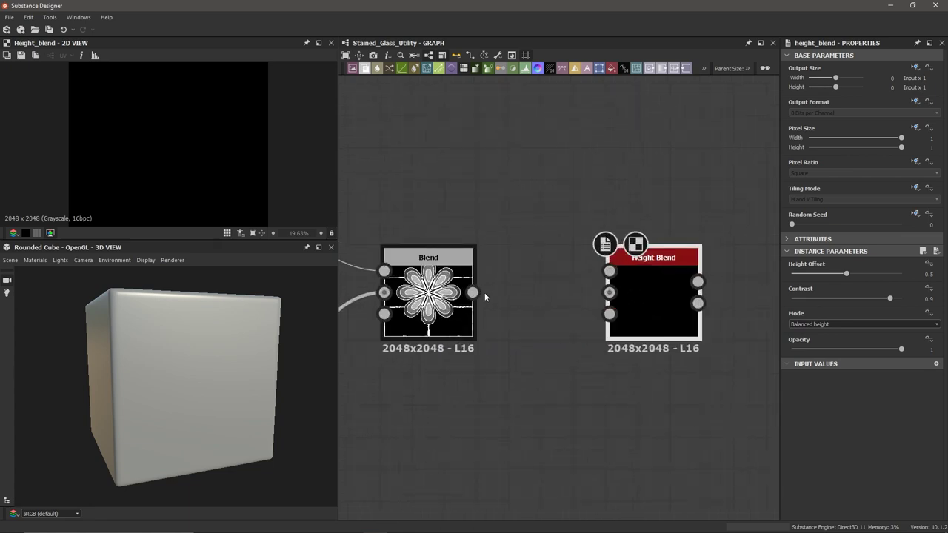
left_click_drag(474, 293, 608, 271)
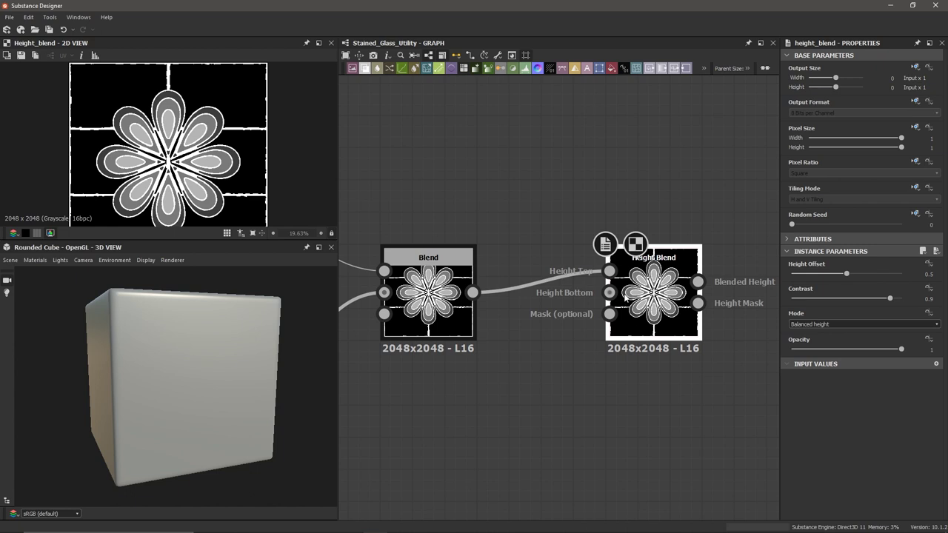
Rearrange the graph frames so the Beams group sits higher, with the Supporting Glass Texture group directly beneath it.
scroll(545, 362, "down", 3)
middle_click_drag(458, 384, 553, 282)
scroll(474, 334, "down", 2)
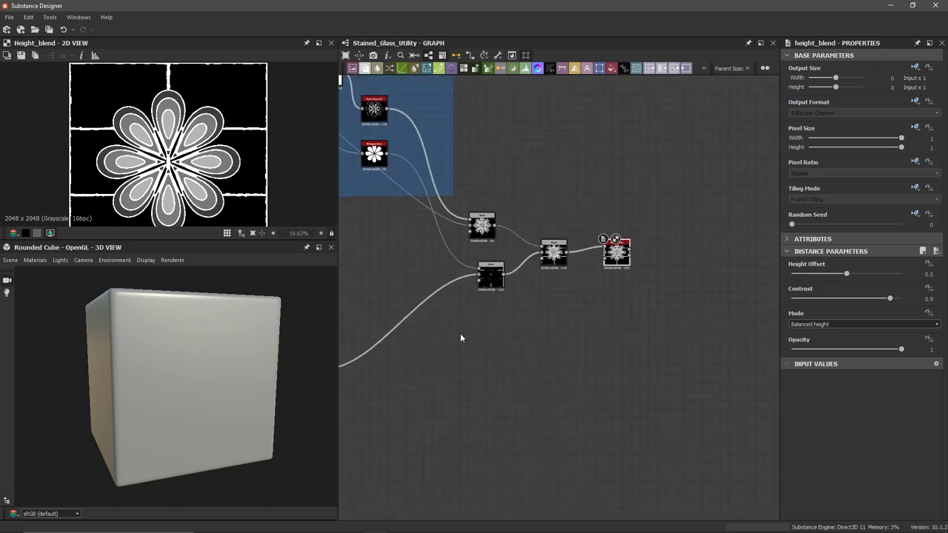
middle_click_drag(459, 338, 601, 254)
middle_click_drag(450, 133, 519, 166)
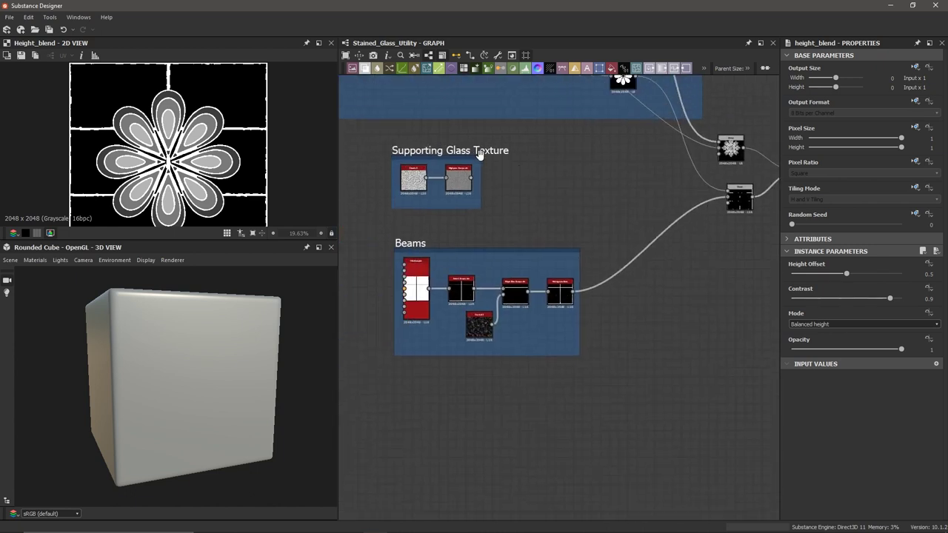
middle_click_drag(664, 226, 560, 211)
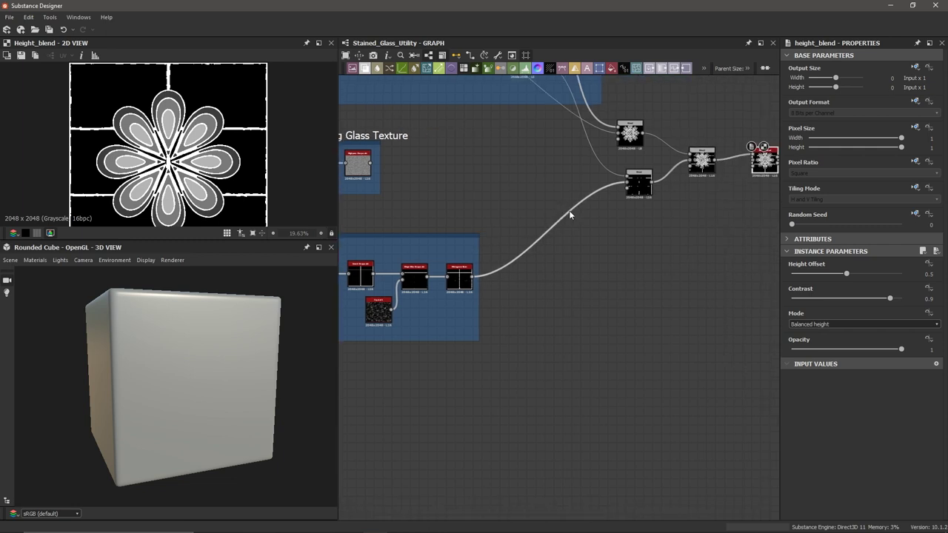
middle_click_drag(666, 235, 743, 224)
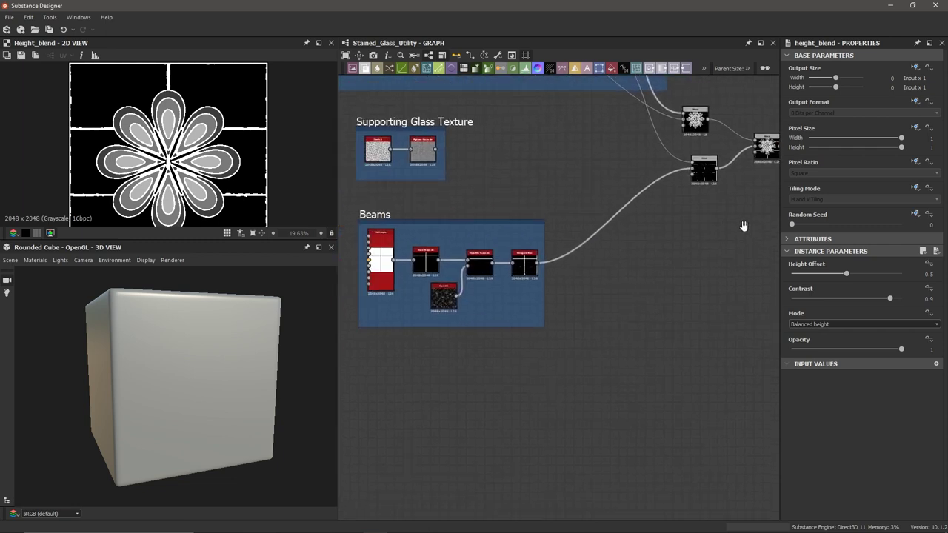
left_click_drag(406, 125, 412, 355)
left_click_drag(374, 214, 380, 122)
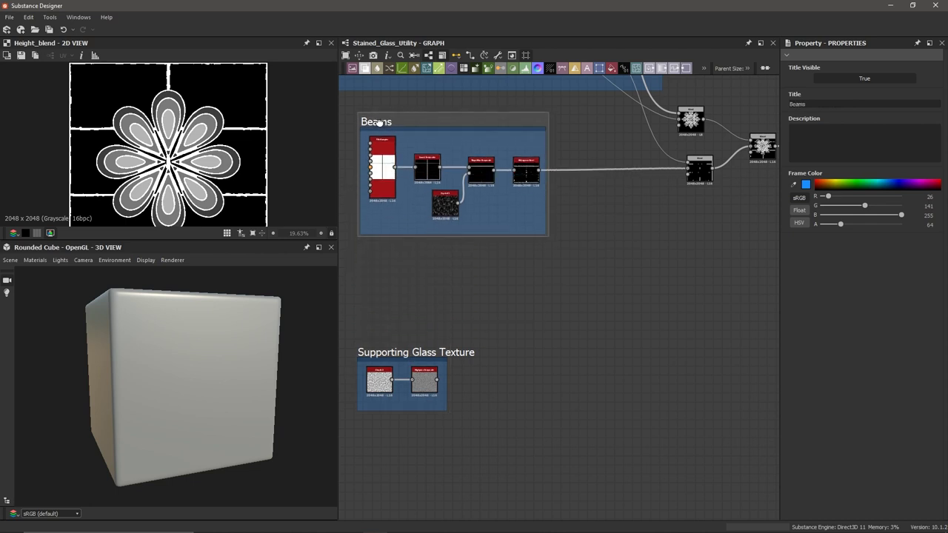
left_click_drag(387, 350, 399, 267)
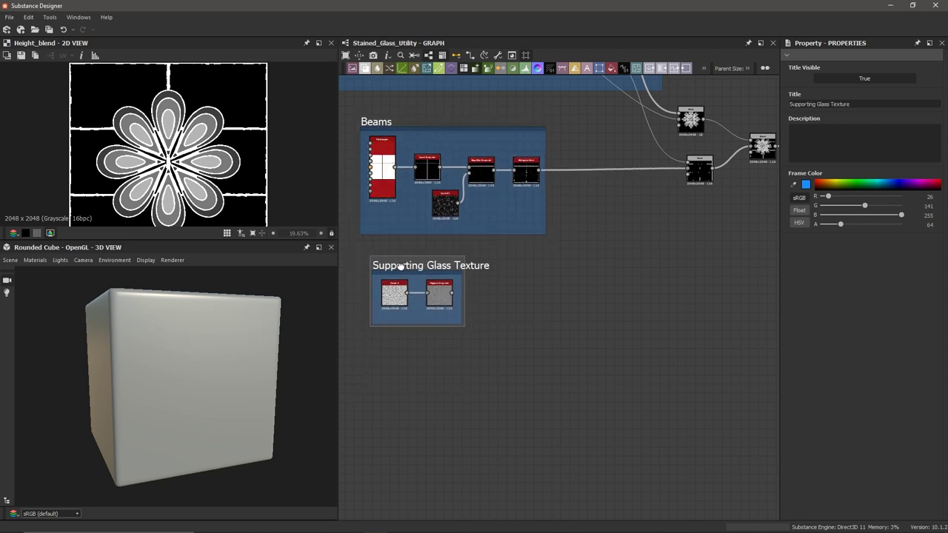
Connect the glass texture's Highpass Grayscale node to the Height Blend's Height Bottom input and preview the blended height.
middle_click_drag(584, 282, 539, 280)
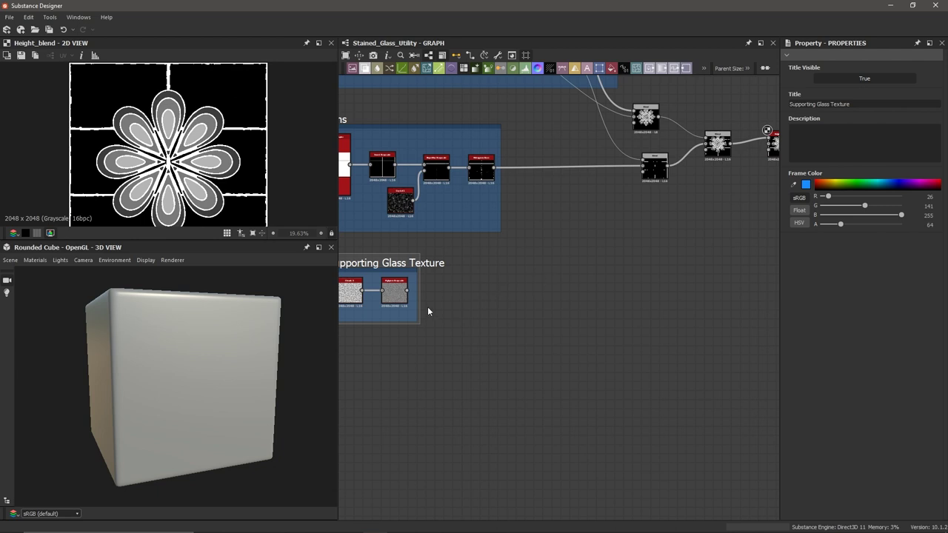
scroll(410, 291, "up", 3)
double_click(387, 293)
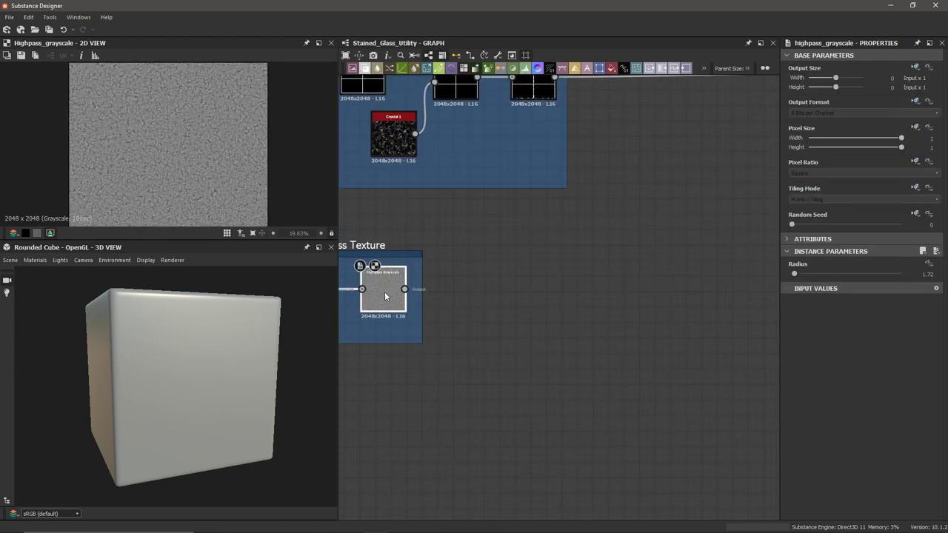
left_click_drag(405, 288, 638, 269)
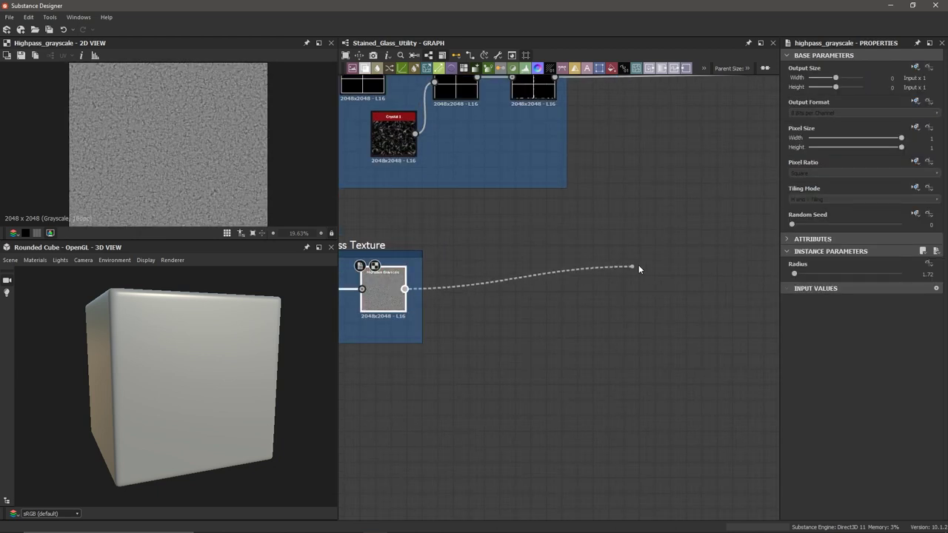
middle_click_drag(660, 251, 528, 362)
scroll(591, 299, "down", 3)
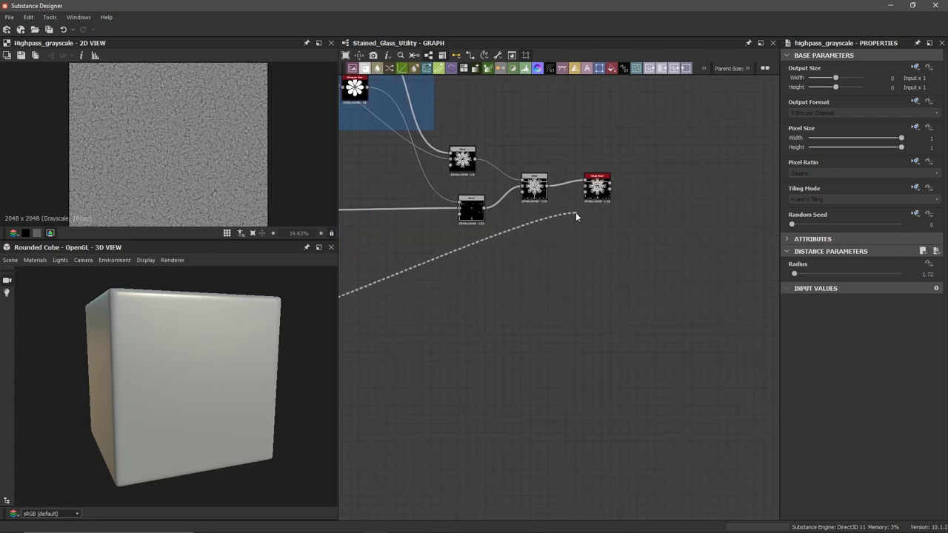
left_click_drag(575, 213, 586, 188)
scroll(586, 187, "up", 4)
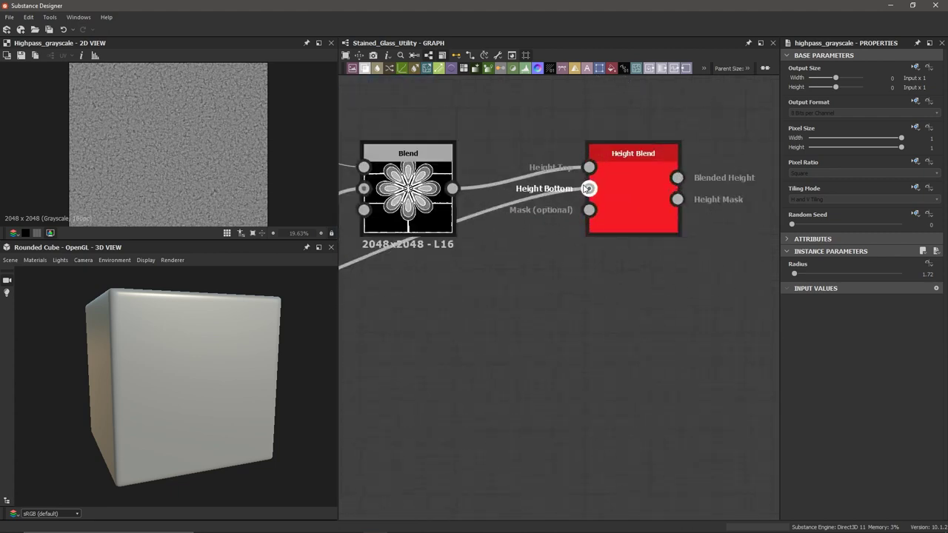
scroll(587, 188, "up", 1)
double_click(650, 200)
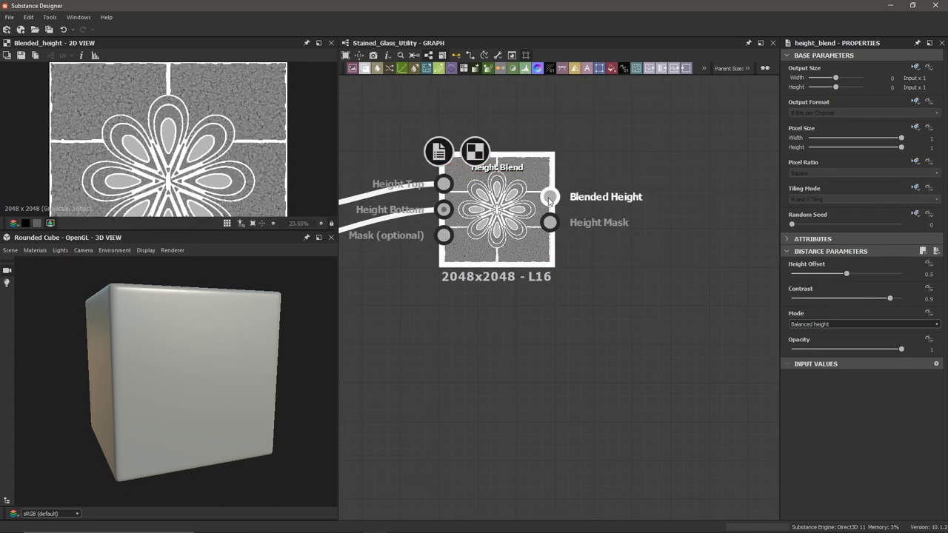
Connect the Blended Height output to the Foreground of the Blend feeding the material outputs, and inspect the relief on the cube.
left_click_drag(548, 196, 542, 229)
scroll(533, 235, "down", 3)
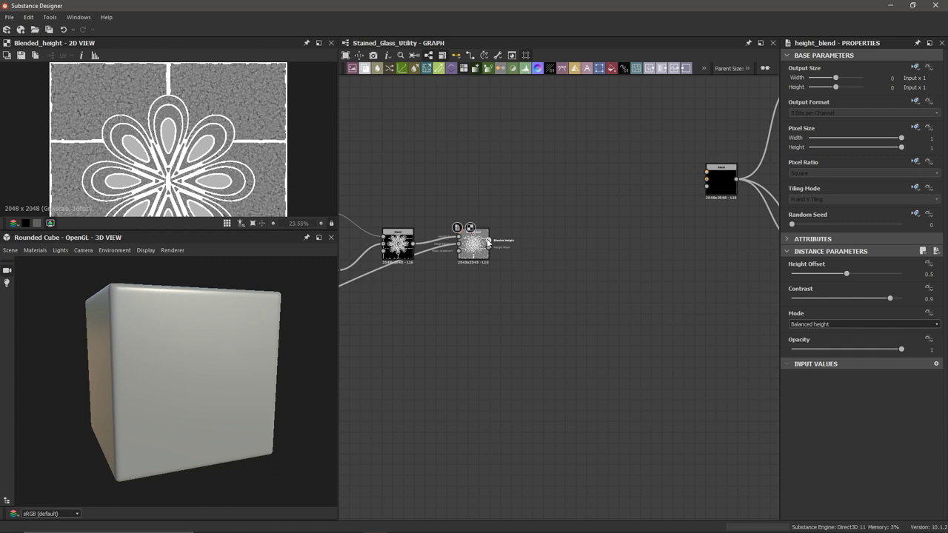
left_click_drag(488, 239, 500, 242)
left_click_drag(587, 214, 638, 197)
scroll(648, 199, "up", 3)
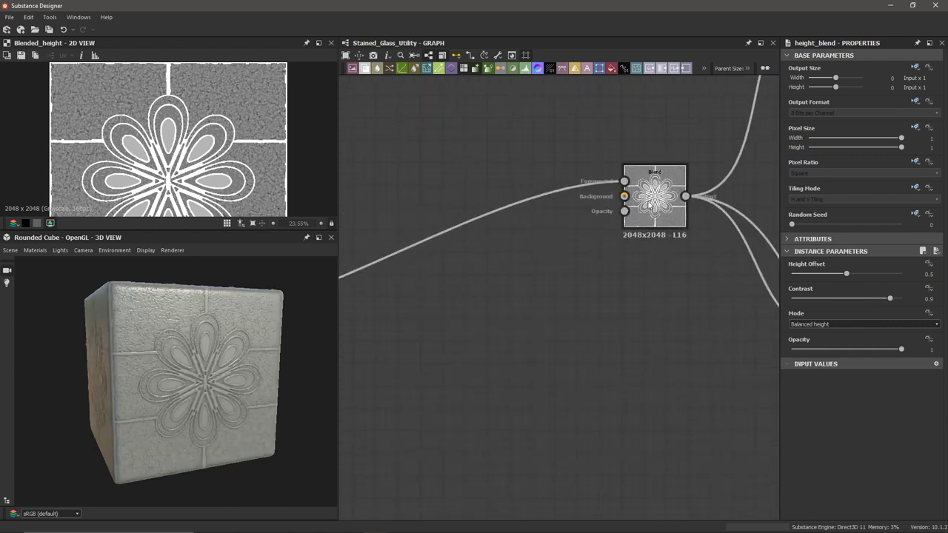
scroll(198, 395, "up", 3)
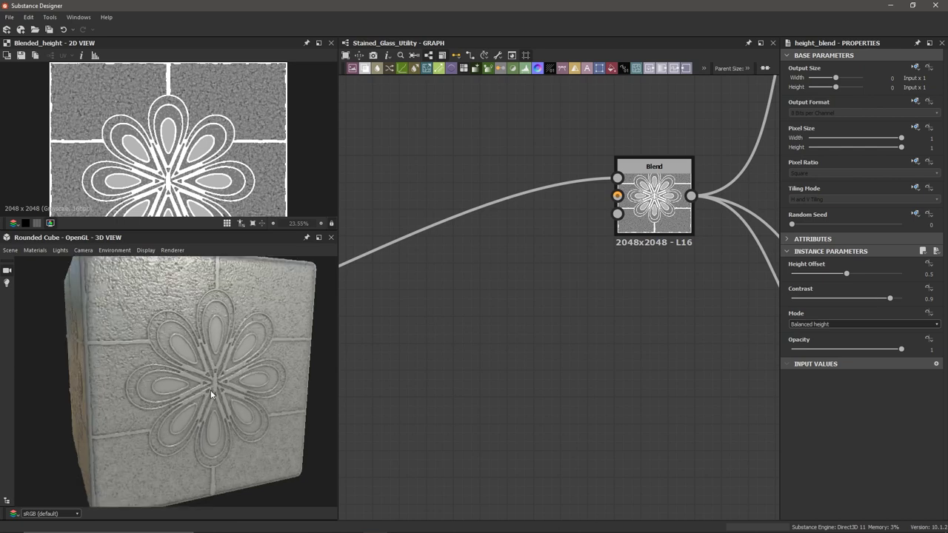
left_click_drag(210, 392, 200, 389)
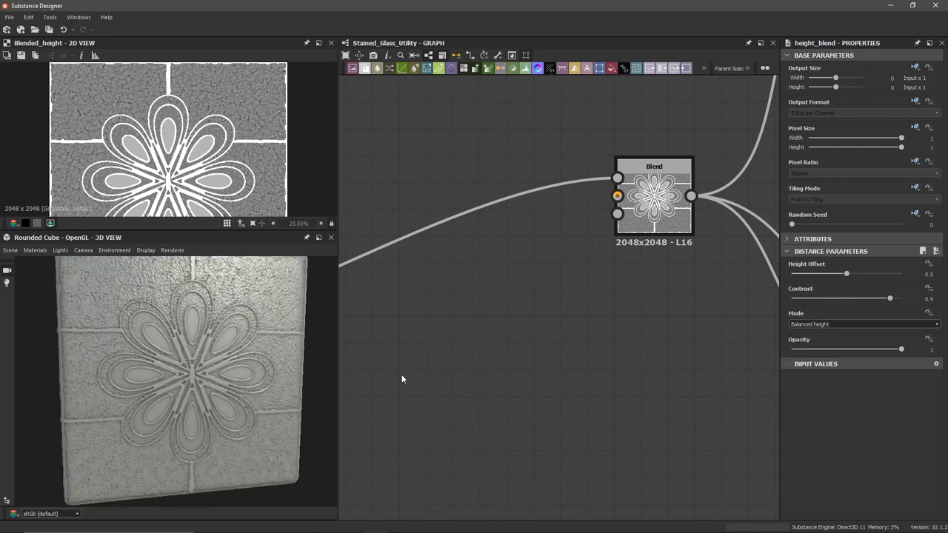
Set the Height Blend node's Height Offset to 0.83 and check the relief on the cube.
scroll(402, 379, "down", 1)
middle_click_drag(428, 364, 652, 356)
middle_click_drag(463, 381, 642, 347)
left_click(475, 313)
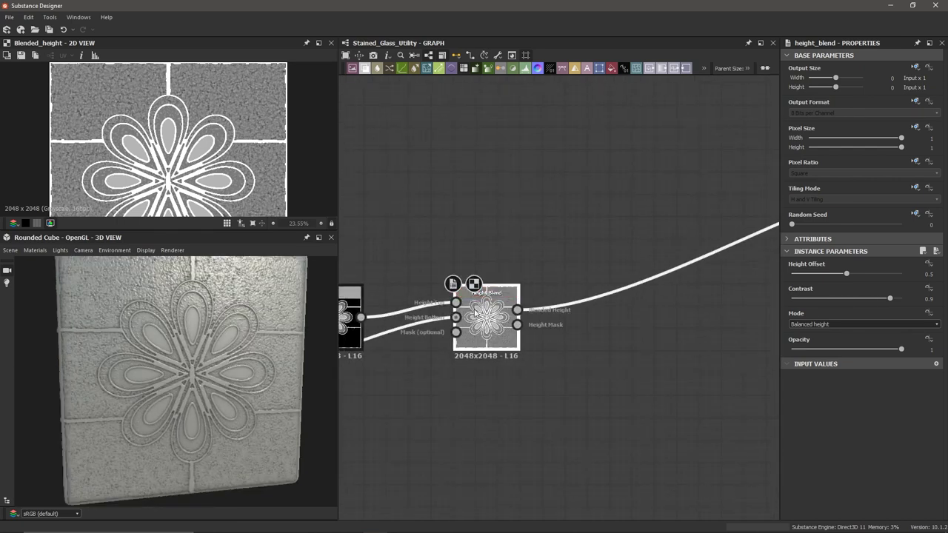
left_click_drag(848, 276, 882, 280)
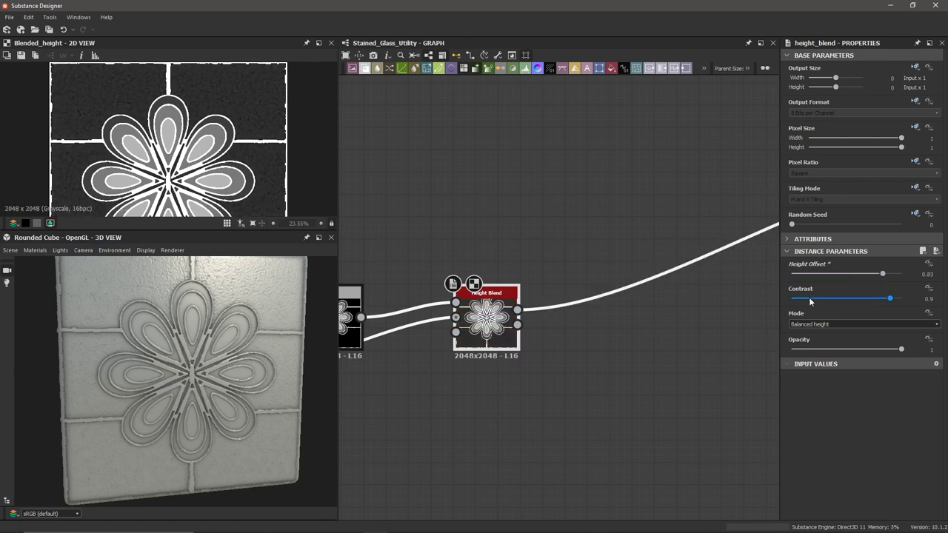
scroll(250, 370, "up", 5)
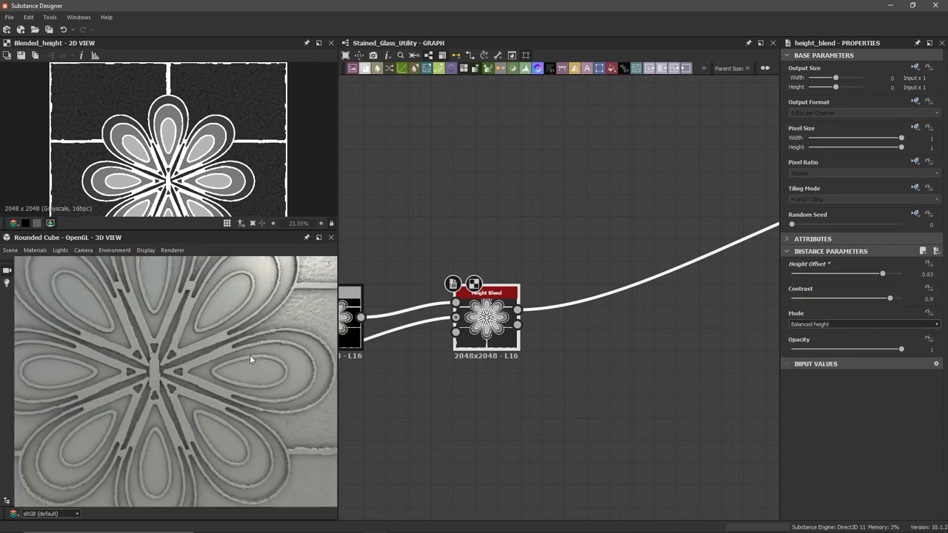
mouse_move(249, 354)
left_mouse_down()
mouse_move(241, 358)
mouse_move(270, 360)
mouse_move(251, 366)
left_mouse_up()
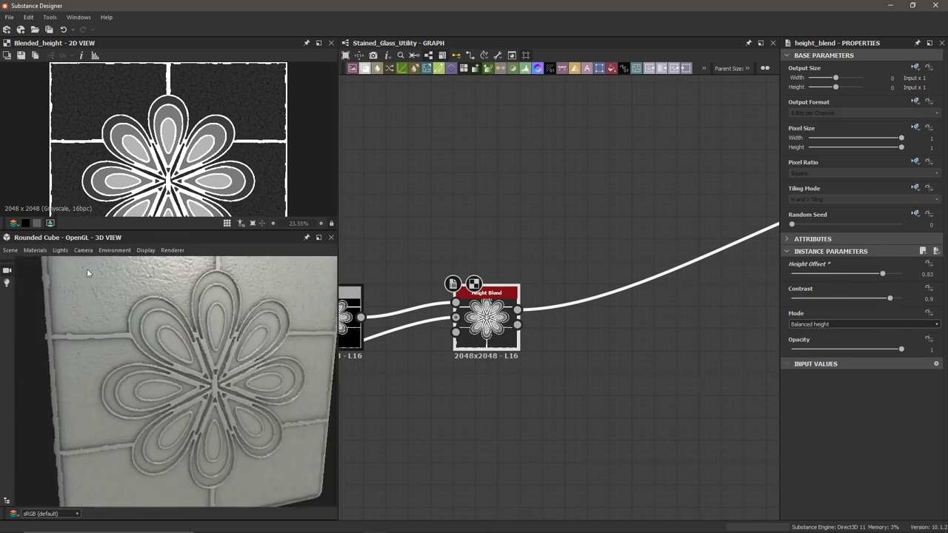
Edit the 3D view's default material with physically_metallic_roughness Tessellation and set its height Scale to 0.3.
left_click(35, 250)
mouse_move(38, 265)
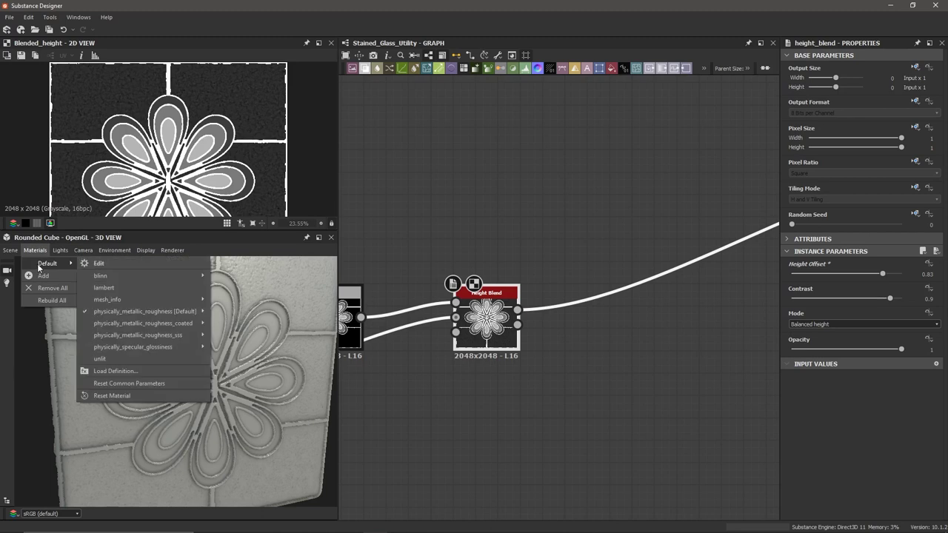
left_click(98, 263)
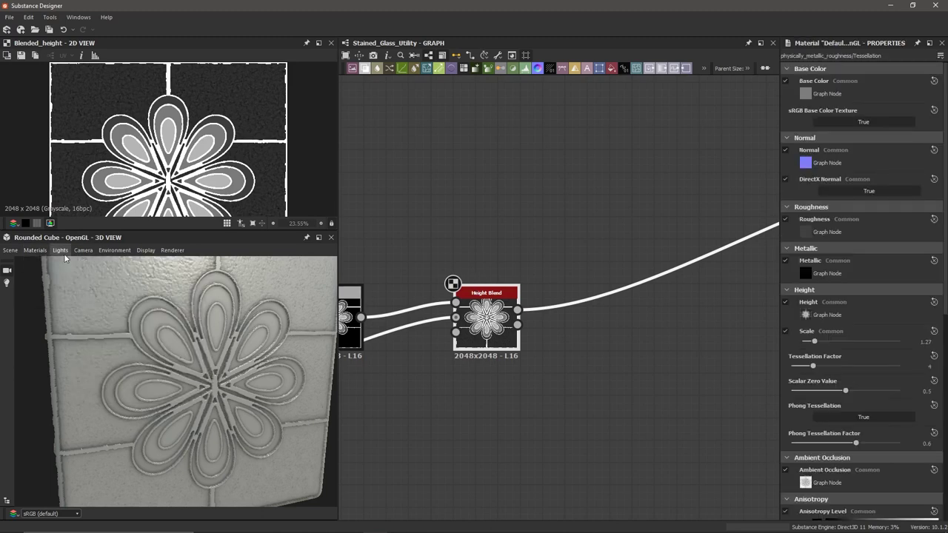
left_click(34, 250)
mouse_move(40, 265)
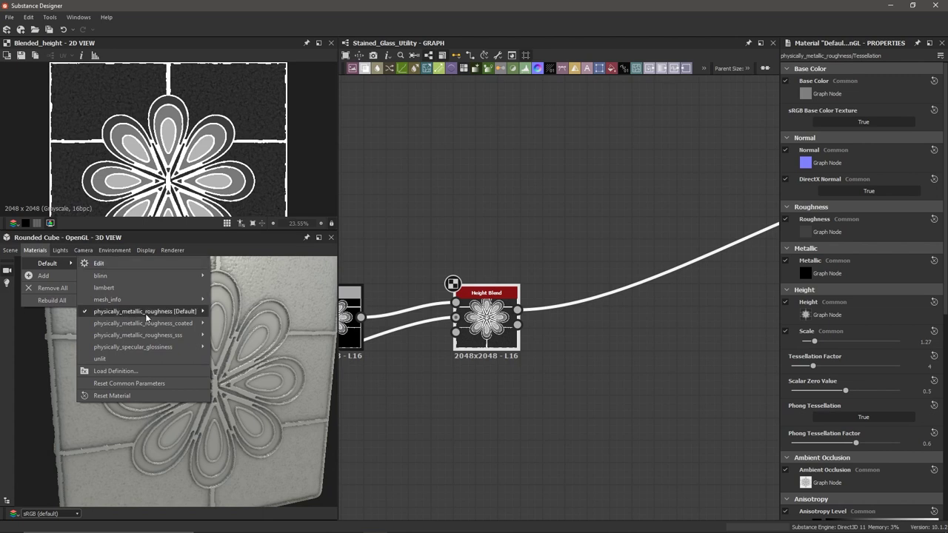
mouse_move(179, 320)
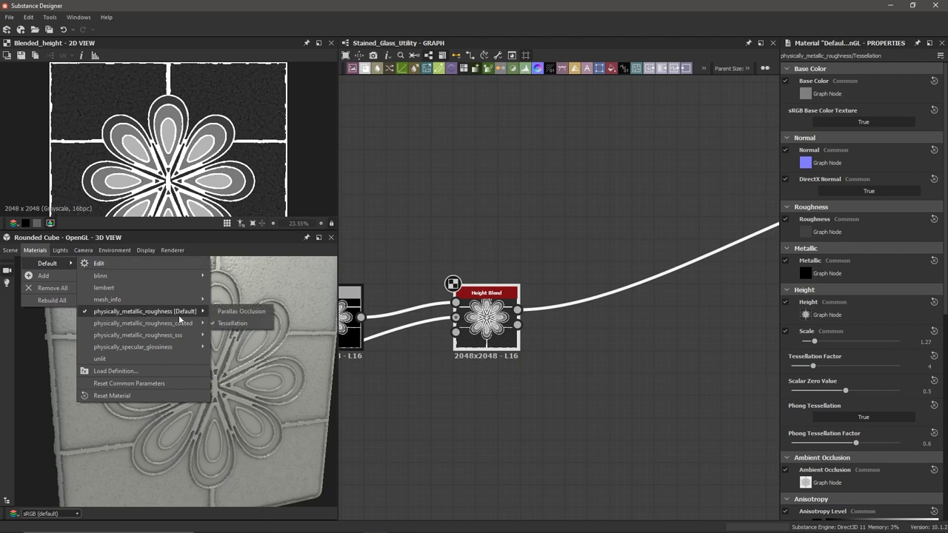
left_click(233, 323)
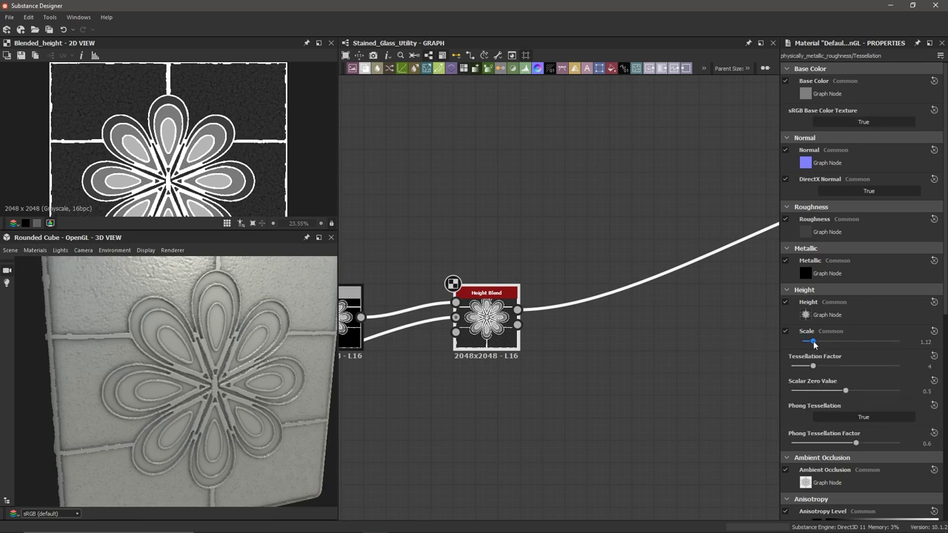
left_click_drag(813, 342, 810, 343)
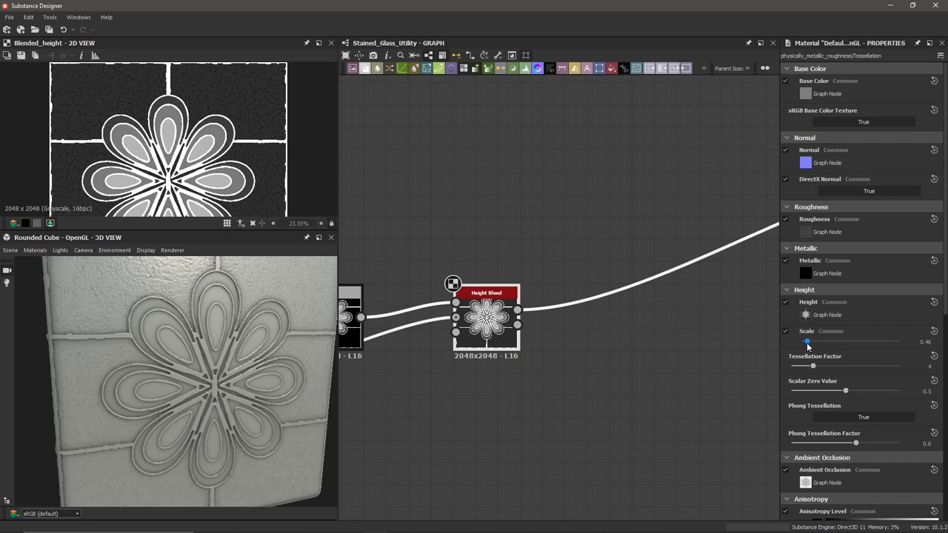
left_click_drag(806, 343, 805, 345)
Examine the raised outlines around the flower's centre on the rounded cube up close.
left_click_drag(247, 363, 232, 384)
scroll(235, 384, "up", 5)
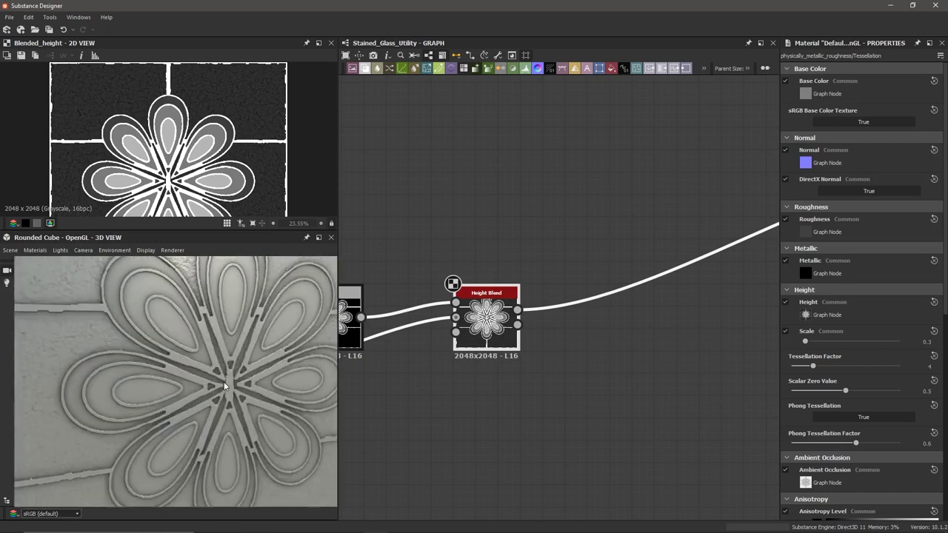
scroll(234, 380, "down", 3)
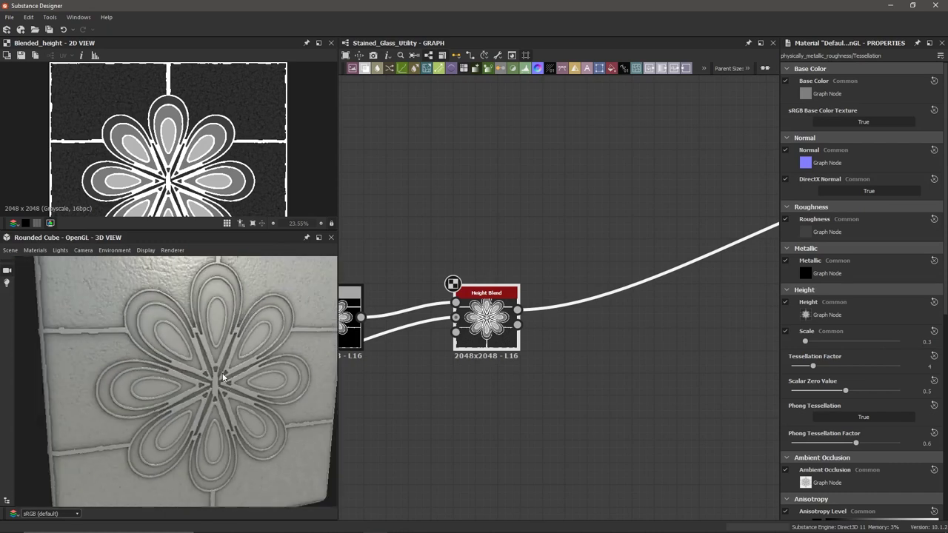
scroll(223, 378, "up", 5)
scroll(181, 358, "up", 1)
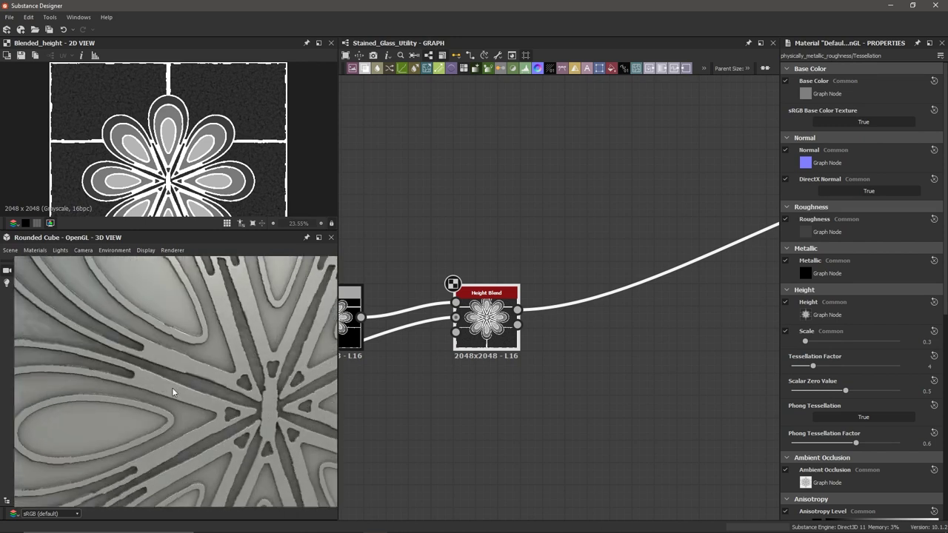
scroll(172, 386, "up", 3)
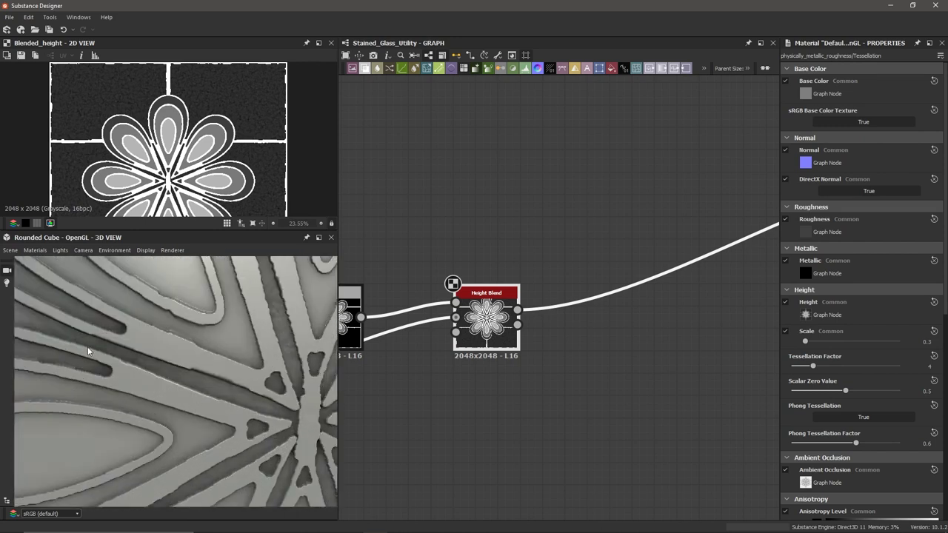
Examine the flower, beam and glass relief across the whole front of the rounded cube.
scroll(163, 383, "down", 3)
scroll(85, 359, "down", 2)
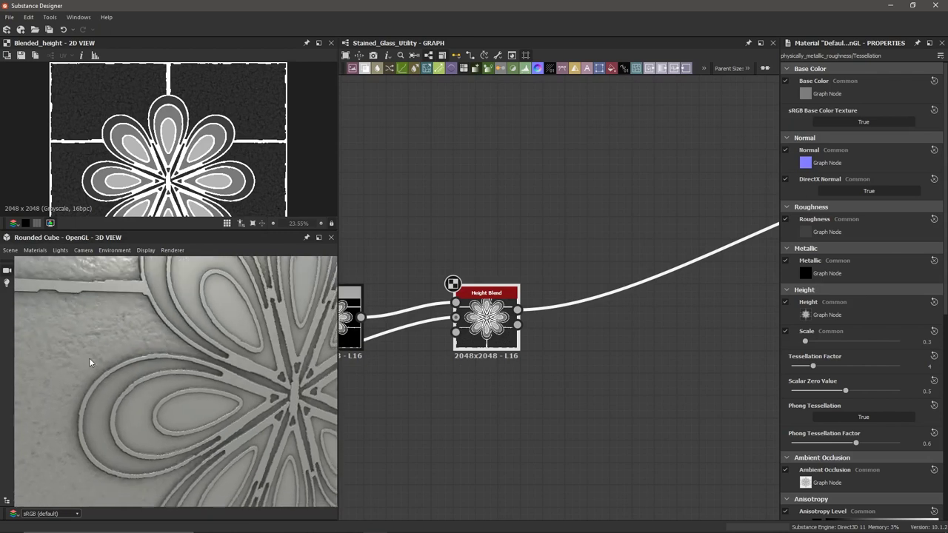
scroll(94, 356, "down", 2)
scroll(177, 368, "up", 2)
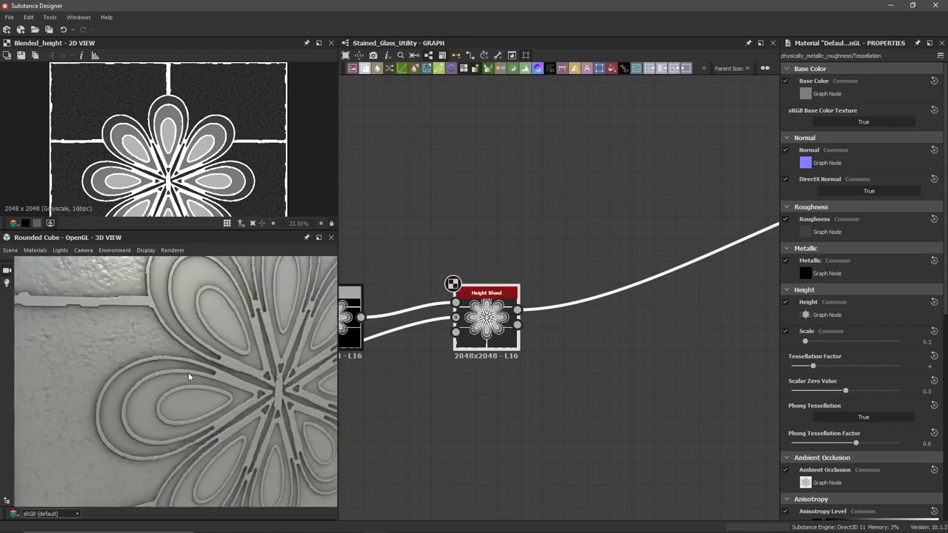
scroll(224, 368, "down", 2)
left_click_drag(252, 365, 224, 377)
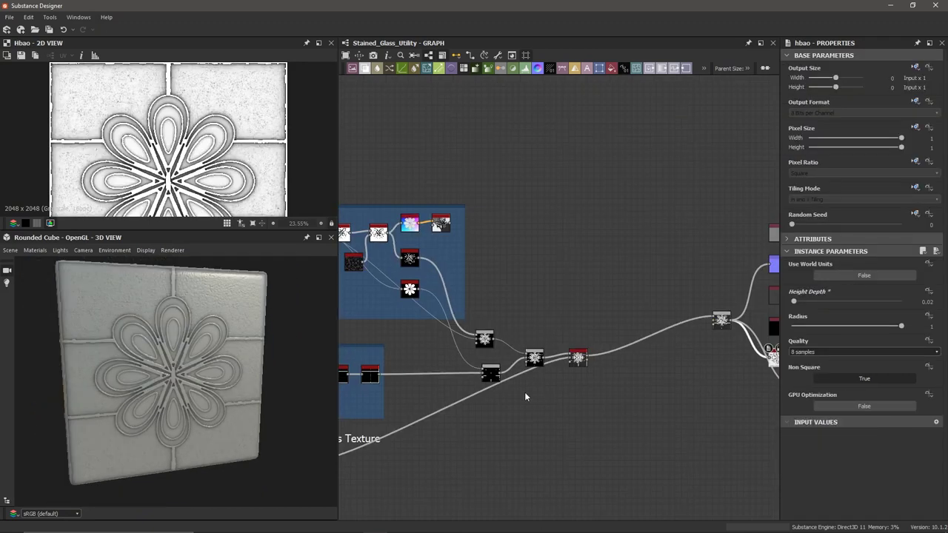
Move the Blend feeding Height Top slightly away from the Height Blend node and show its output in the 2D view.
middle_click_drag(524, 392, 564, 390)
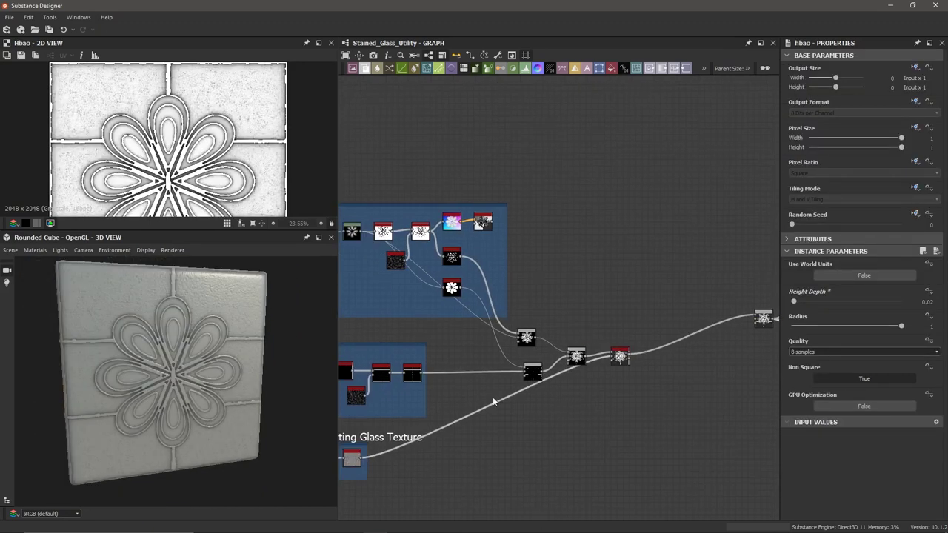
scroll(473, 390, "up", 3)
scroll(489, 374, "down", 2)
scroll(560, 362, "up", 3)
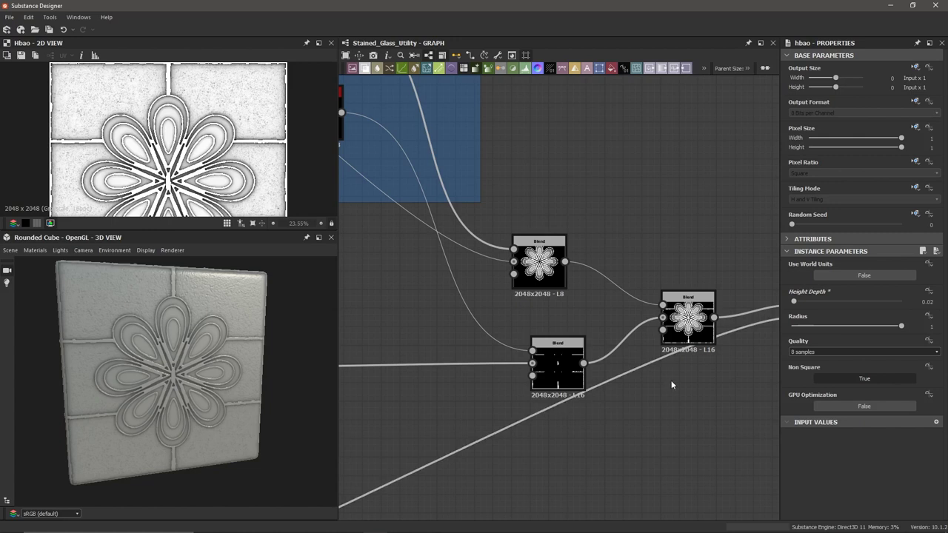
middle_click_drag(671, 388, 590, 375)
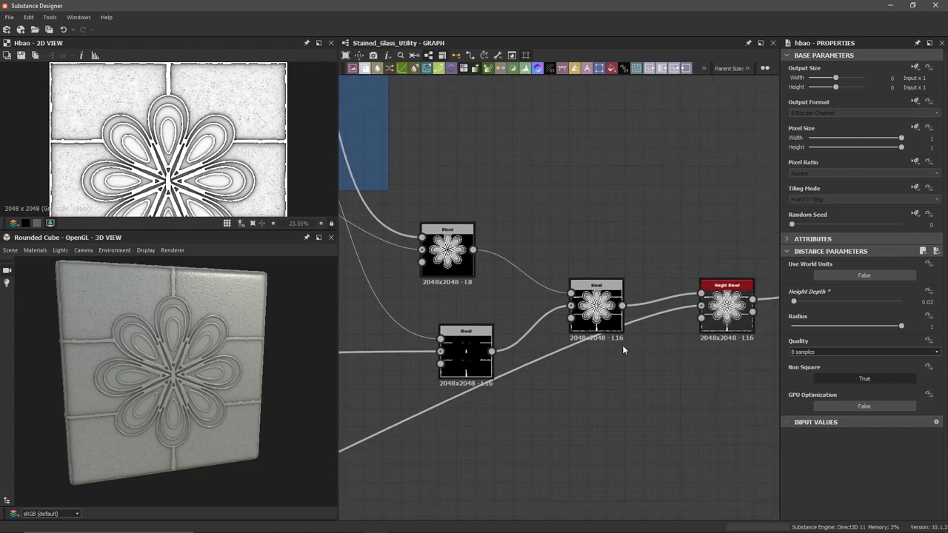
left_click(604, 323)
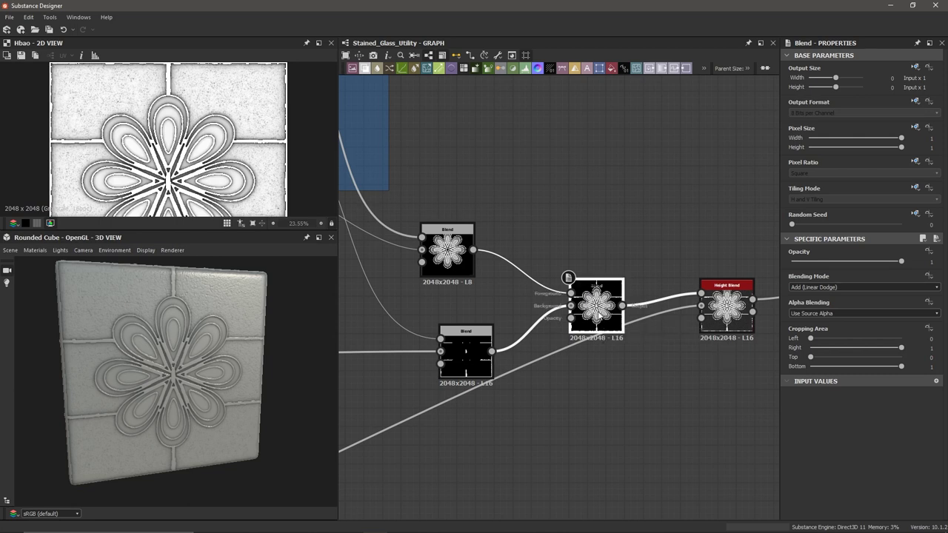
left_click_drag(602, 314, 586, 314)
double_click(585, 313)
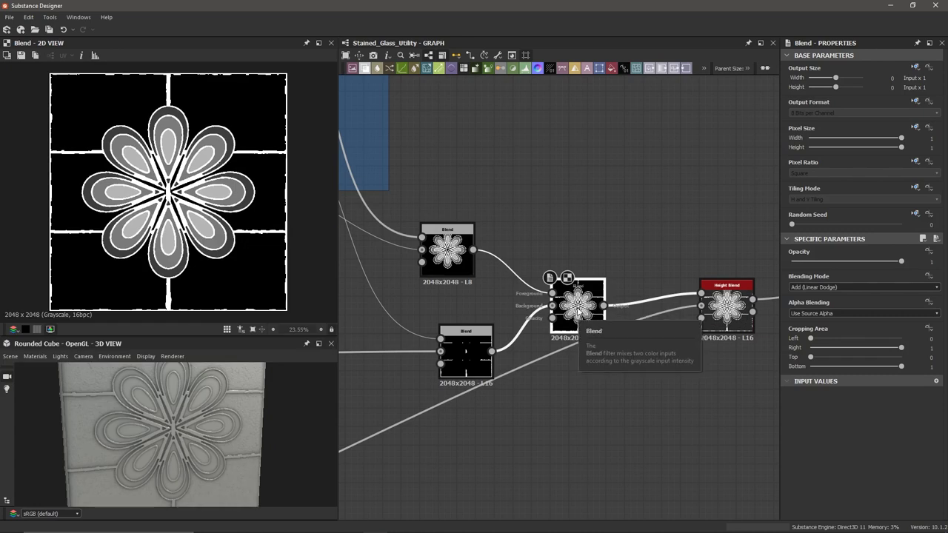
Attach the comment "Combined Height" to the Blend node that feeds the Height Blend's Height Top input.
scroll(583, 312, "up", 3)
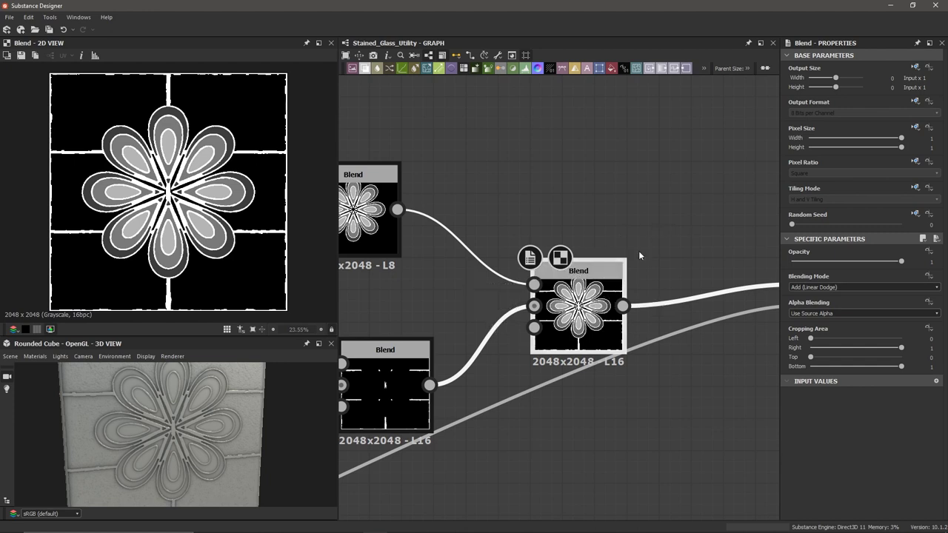
right_click(583, 283)
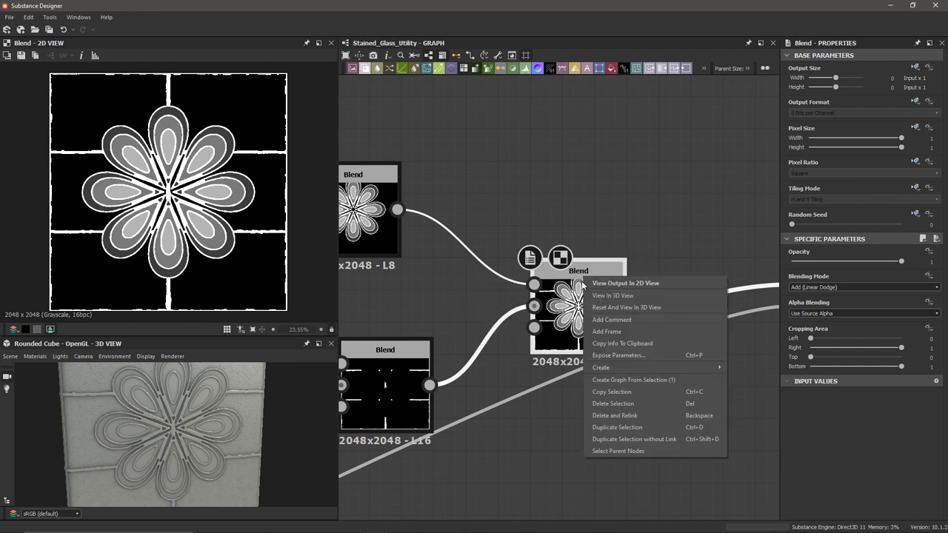
left_click(577, 251)
scroll(586, 276, "down", 4)
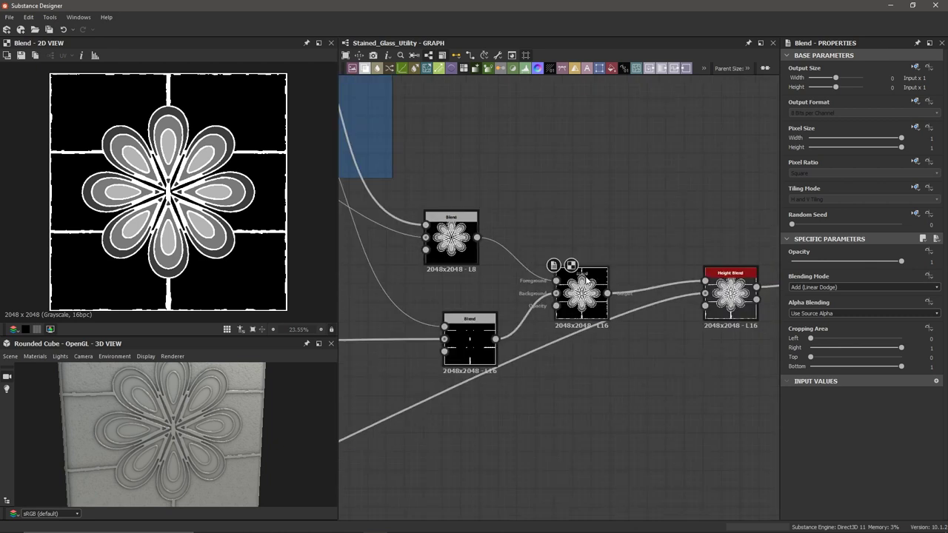
middle_click_drag(593, 294, 577, 293)
scroll(576, 293, "up", 2)
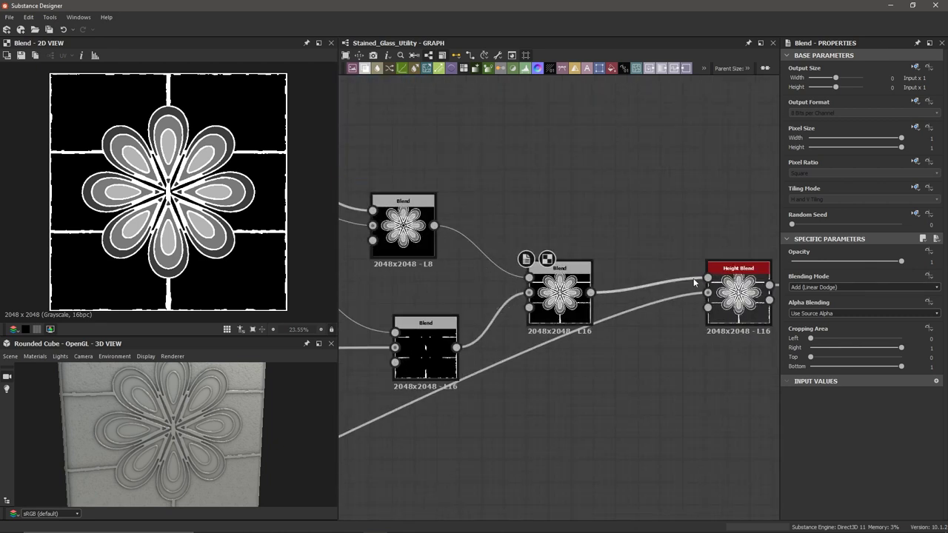
scroll(707, 279, "up", 3)
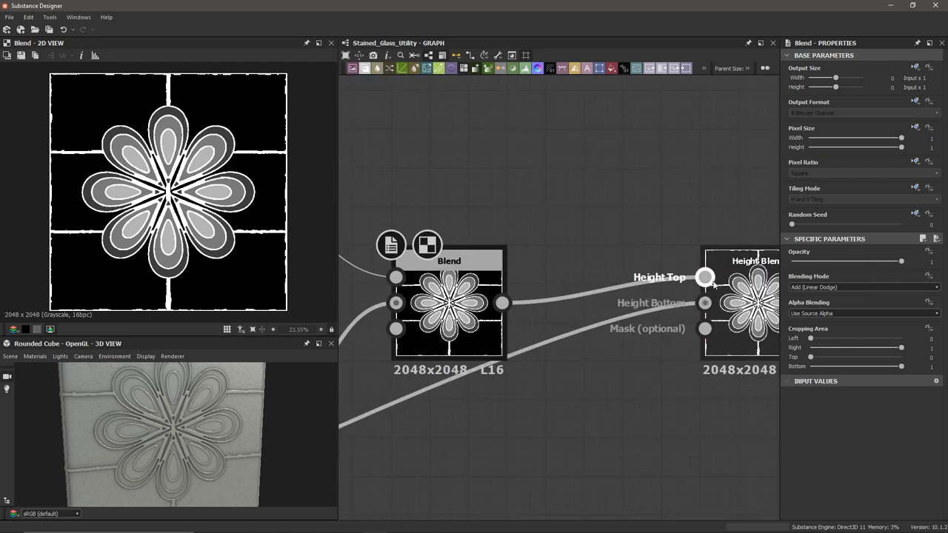
middle_click_drag(704, 279, 661, 280)
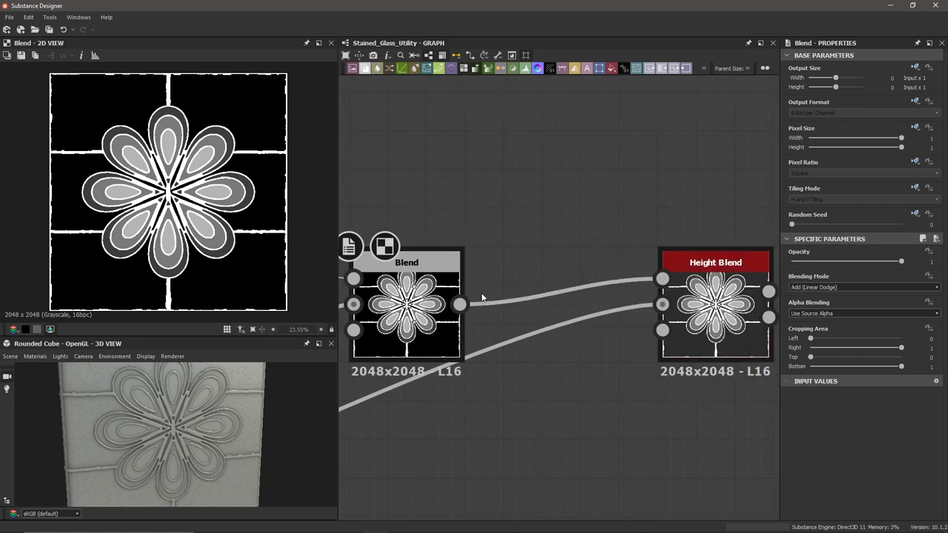
scroll(482, 298, "down", 2)
left_click(435, 302)
right_click(431, 301)
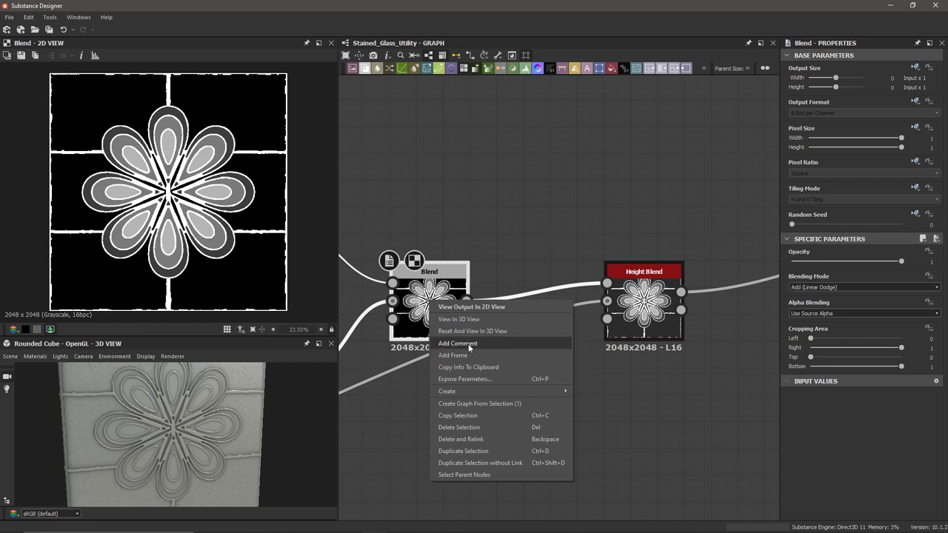
left_click(468, 343)
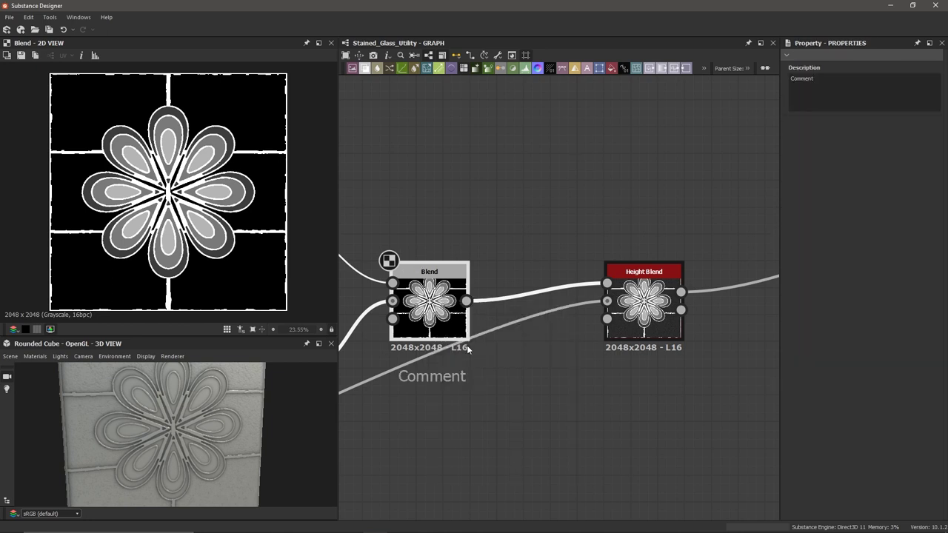
double_click(863, 91)
type("Combined Height")
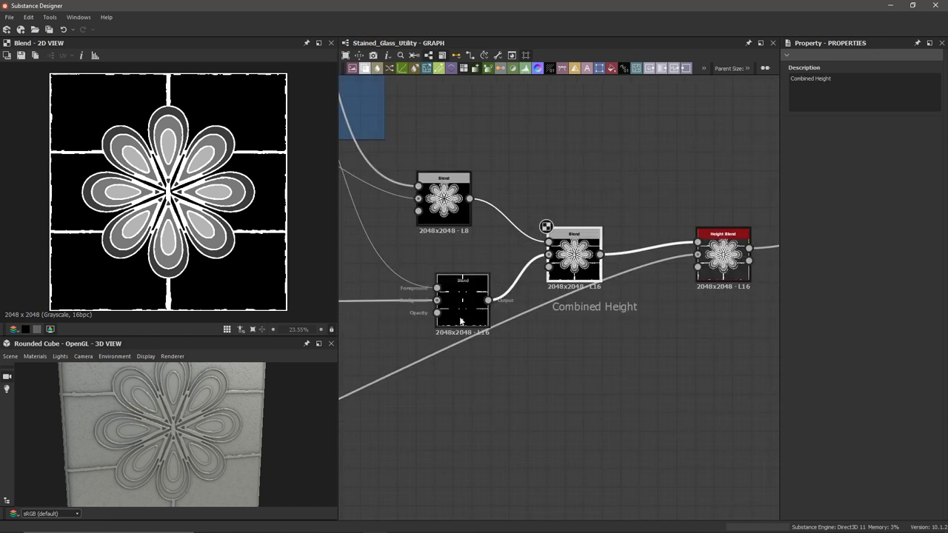
Preview the Subtract Blend of the beams in the 2D view and attach the comment "Beams Mask" to it.
scroll(460, 322, "up", 2)
left_click(456, 299)
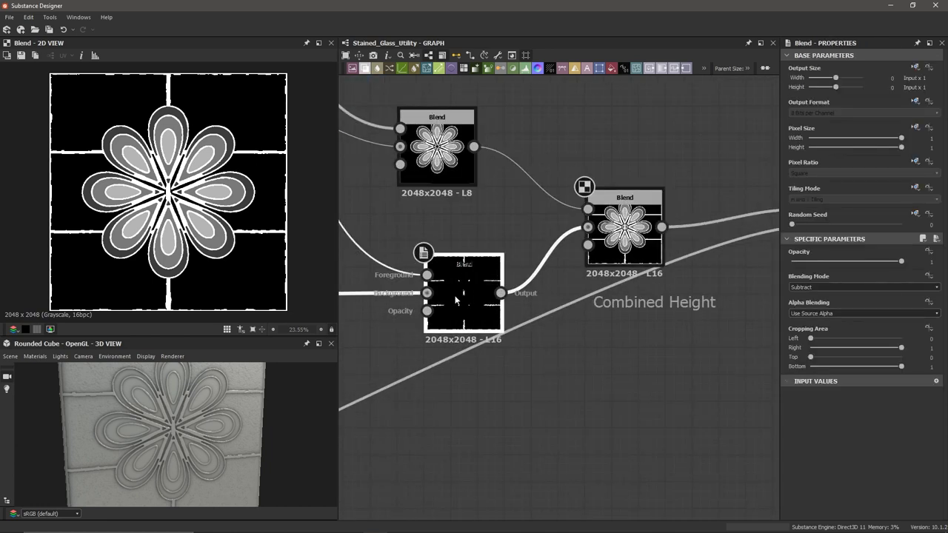
double_click(456, 299)
right_click(456, 296)
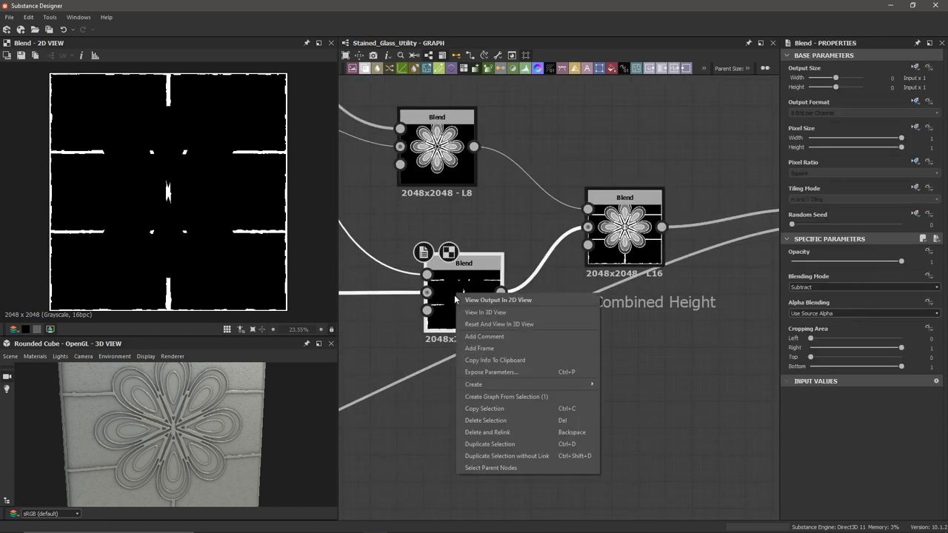
left_click(482, 339)
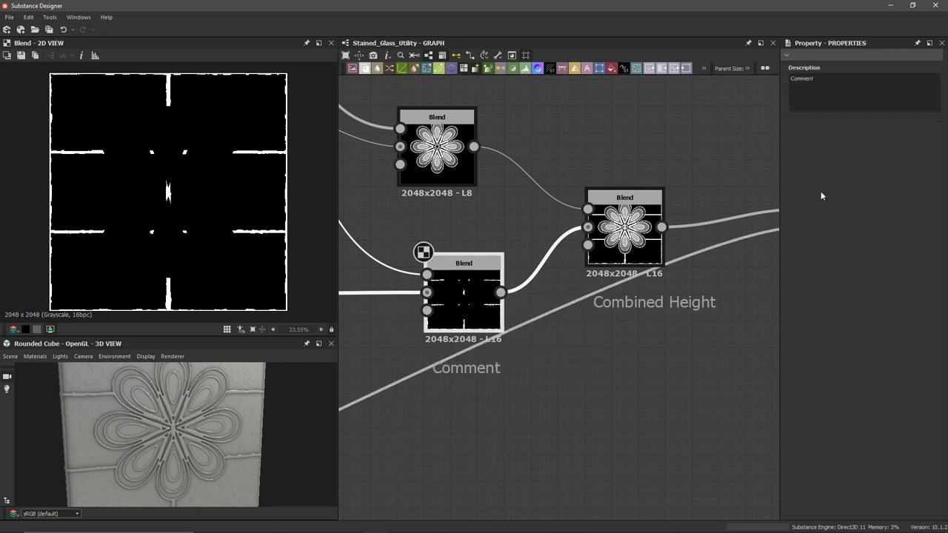
left_click_drag(788, 84, 747, 72)
type("Beams Mask")
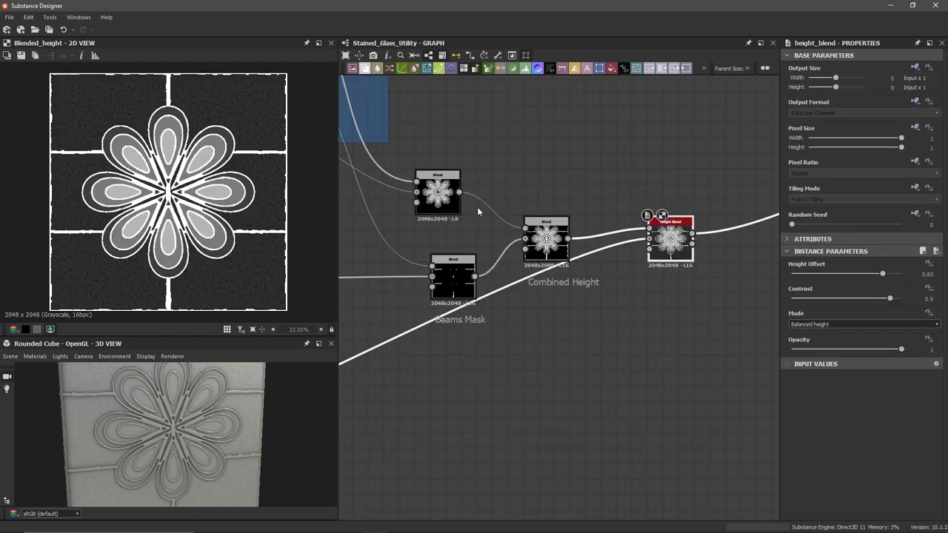
Add a Clouds 2 node in the empty graph area above the Height Blend node.
scroll(477, 207, "down", 5)
middle_click_drag(472, 163, 672, 216)
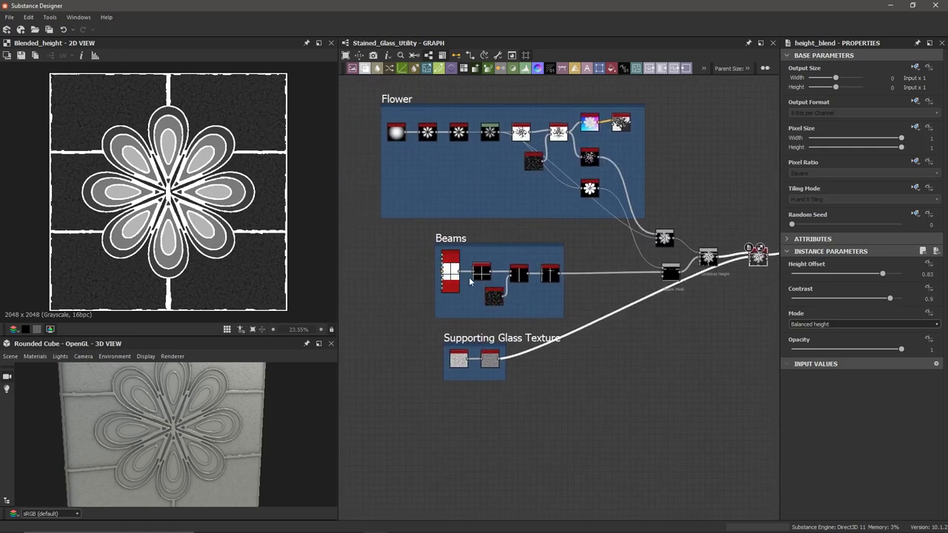
scroll(474, 272, "up", 3)
scroll(540, 230, "down", 2)
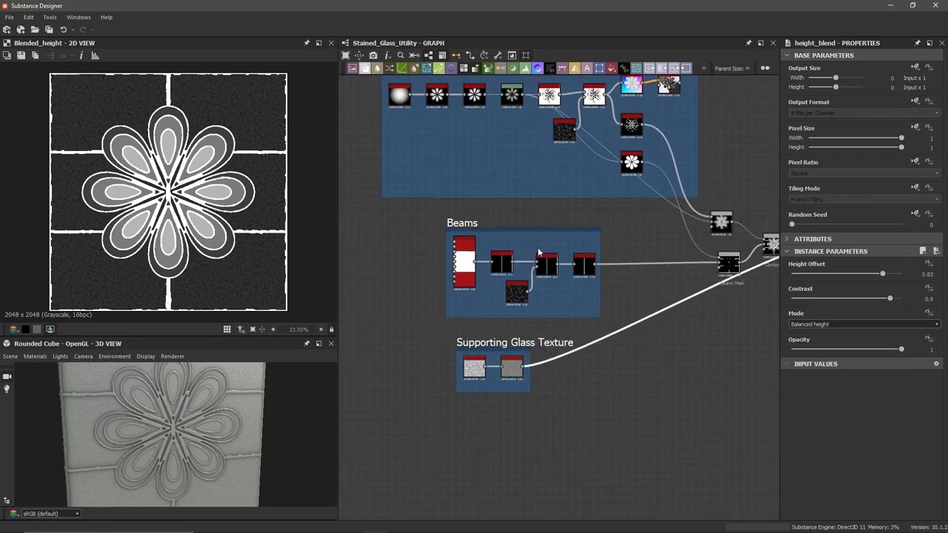
scroll(470, 245, "up", 3)
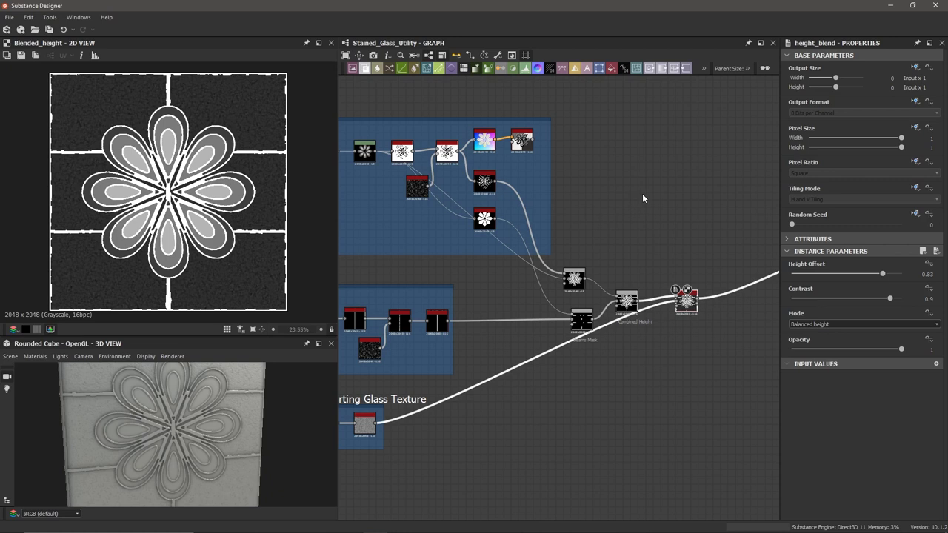
middle_click_drag(641, 190, 599, 184)
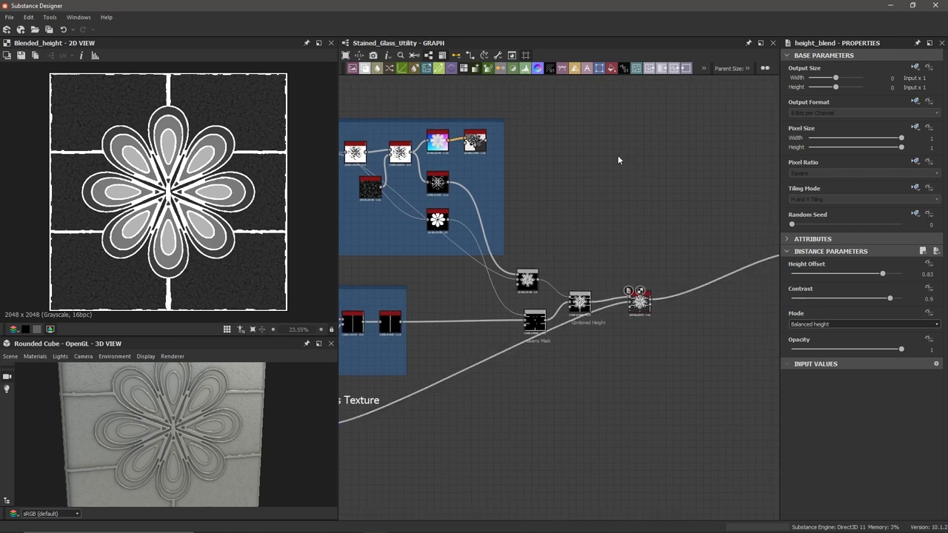
key("space")
type("clouds")
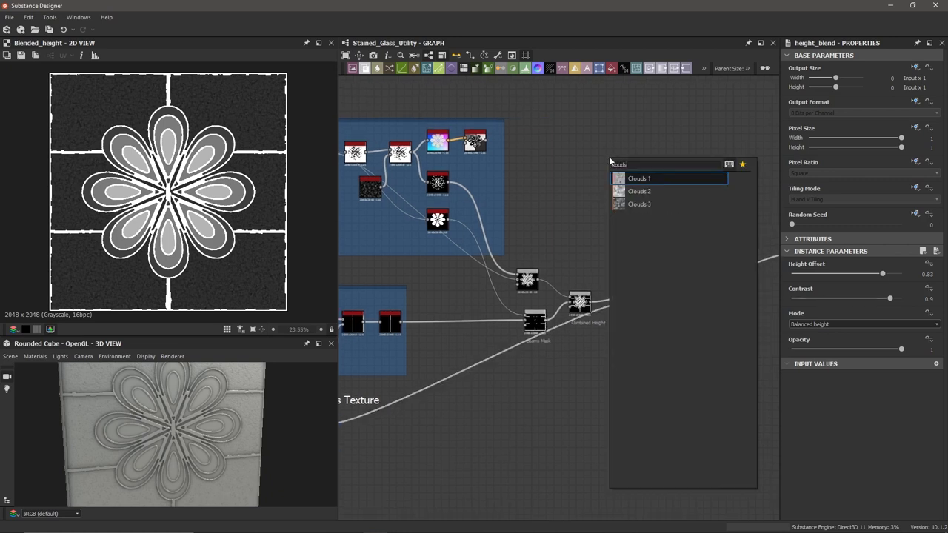
key("Down")
key("Return")
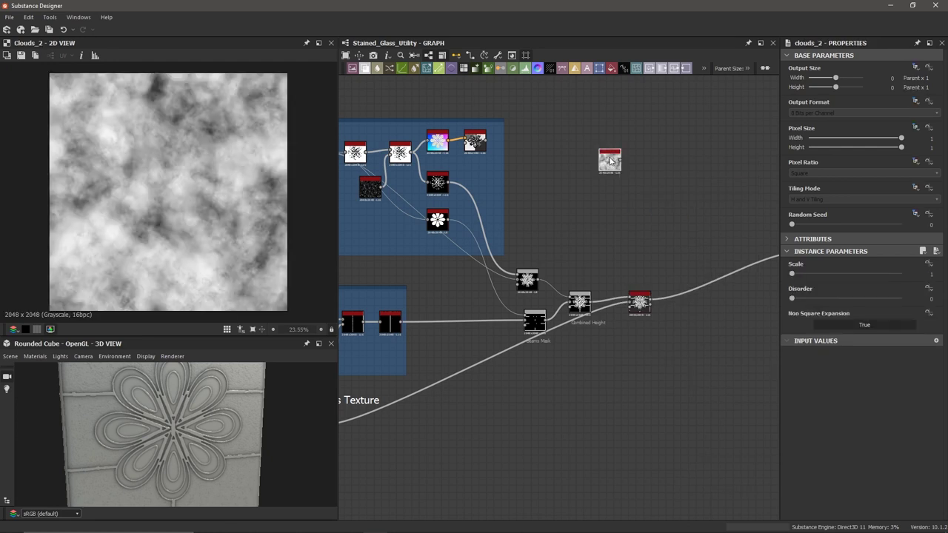
Add a Swirl Grayscale node connected to the output of Clouds 2.
scroll(610, 159, "up", 2)
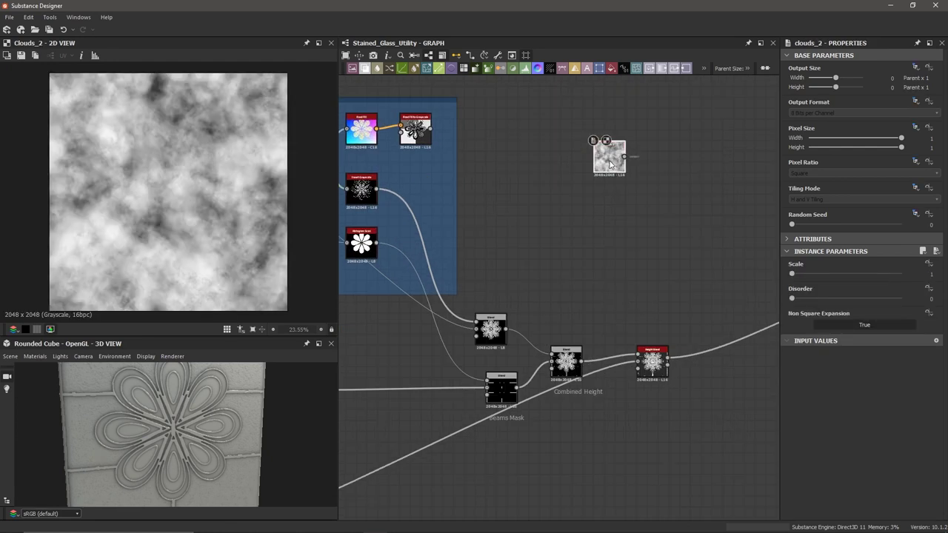
scroll(611, 164, "up", 3)
middle_click_drag(611, 164, 468, 164)
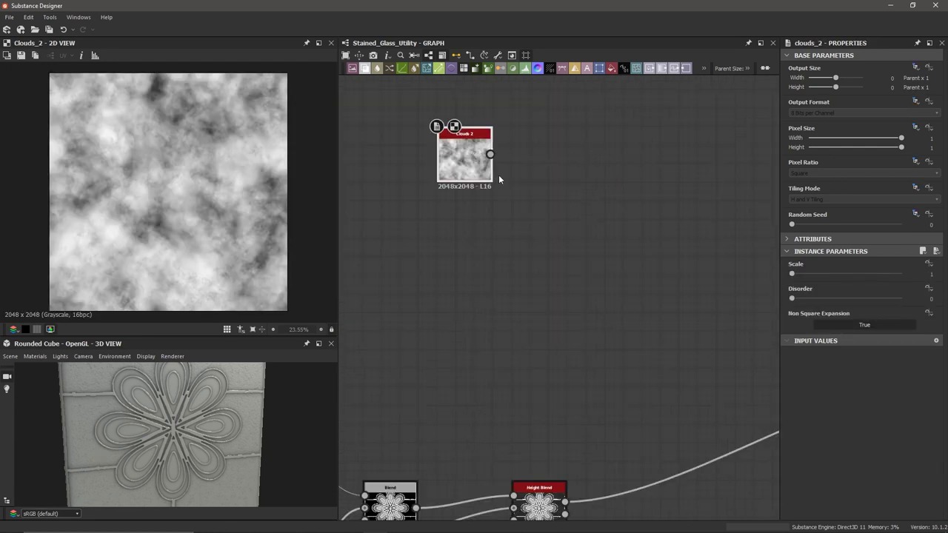
key("space")
type("sw")
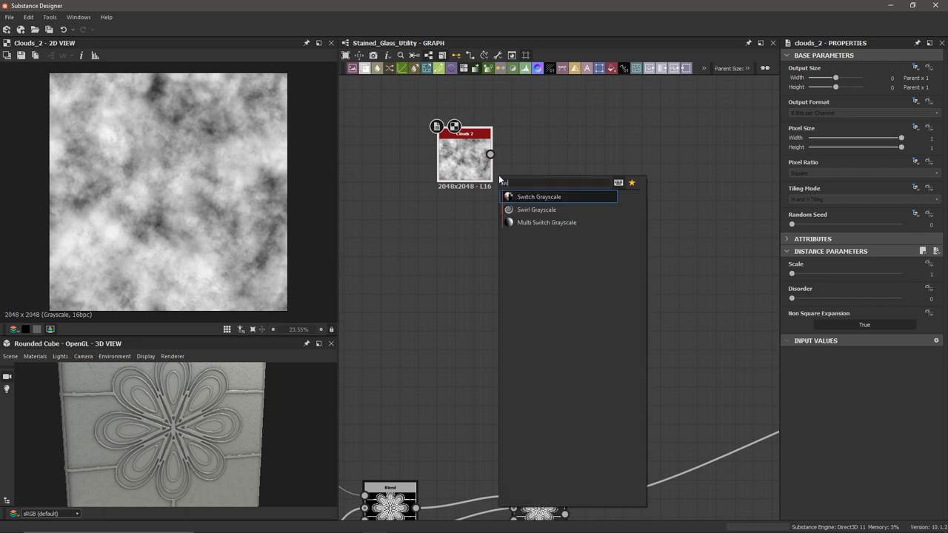
key("Down")
key("Return")
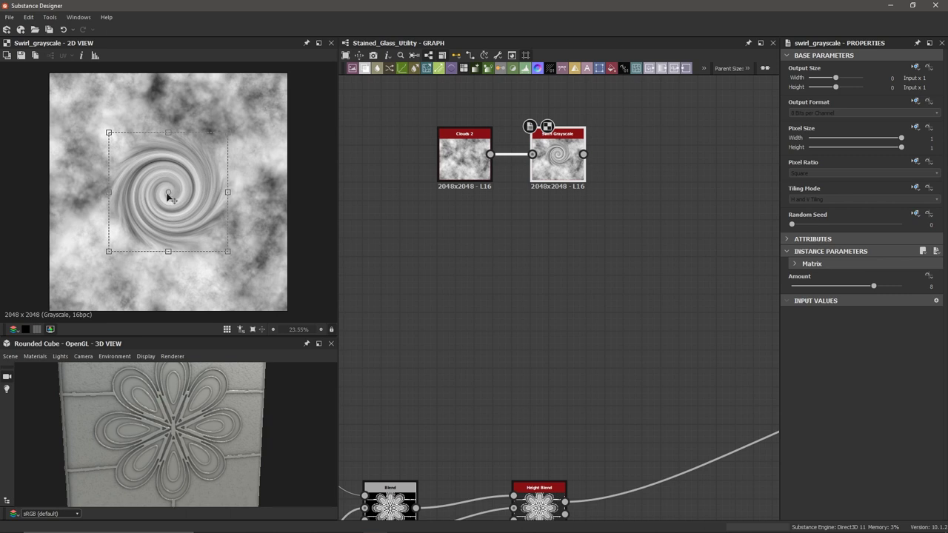
Set the Swirl Grayscale Amount to 6.1 and enlarge its centred swirl area to cover the whole texture.
mouse_move(168, 196)
left_mouse_down()
mouse_move(145, 159)
mouse_move(161, 188)
left_mouse_up()
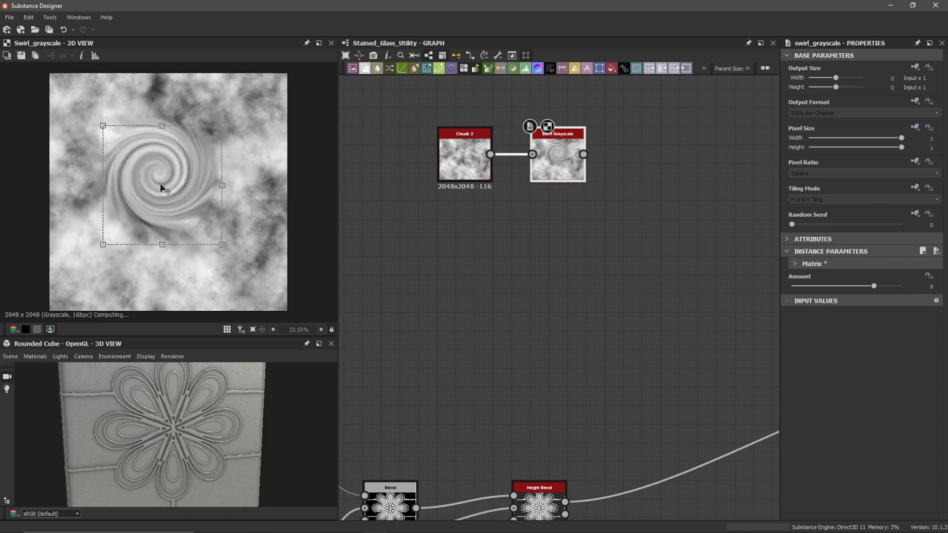
key("ctrl+z")
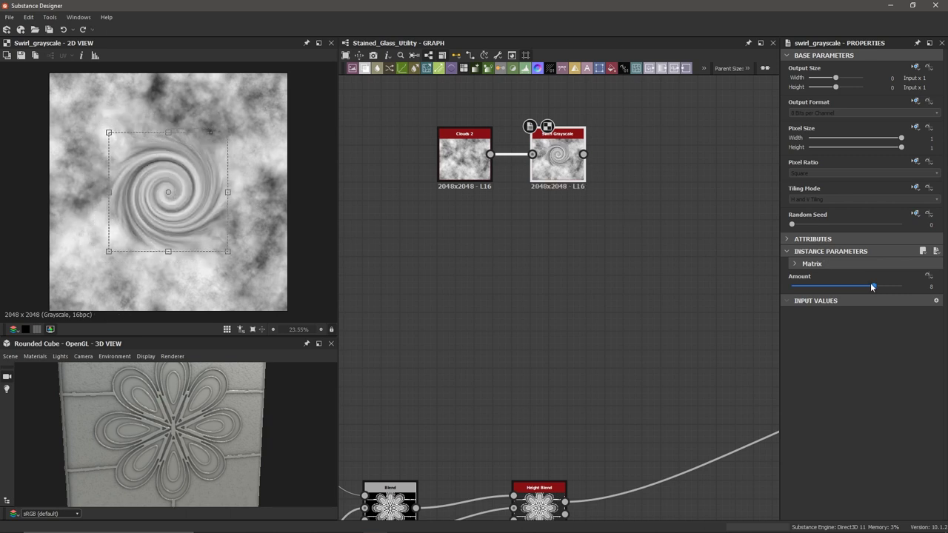
mouse_move(873, 286)
left_mouse_down()
mouse_move(885, 286)
mouse_move(867, 286)
left_mouse_up()
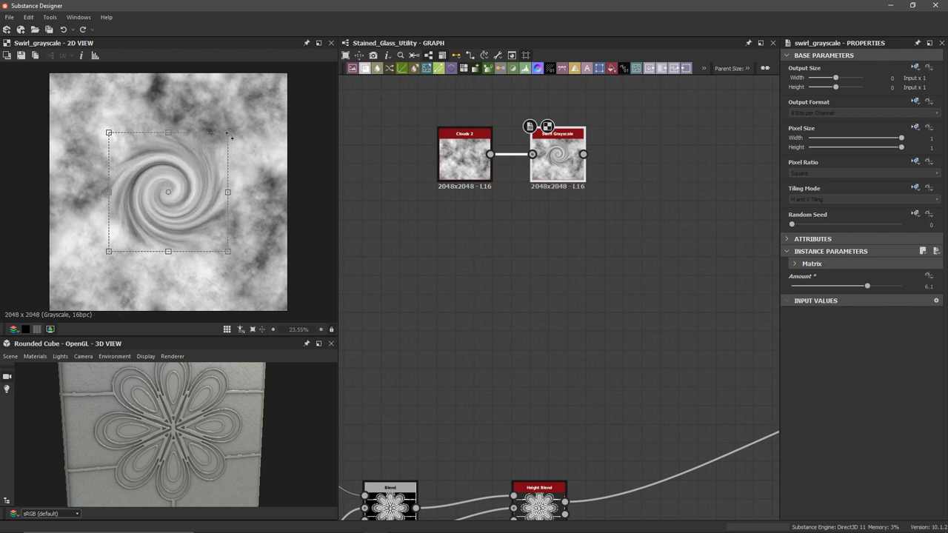
left_click_drag(229, 133, 288, 107)
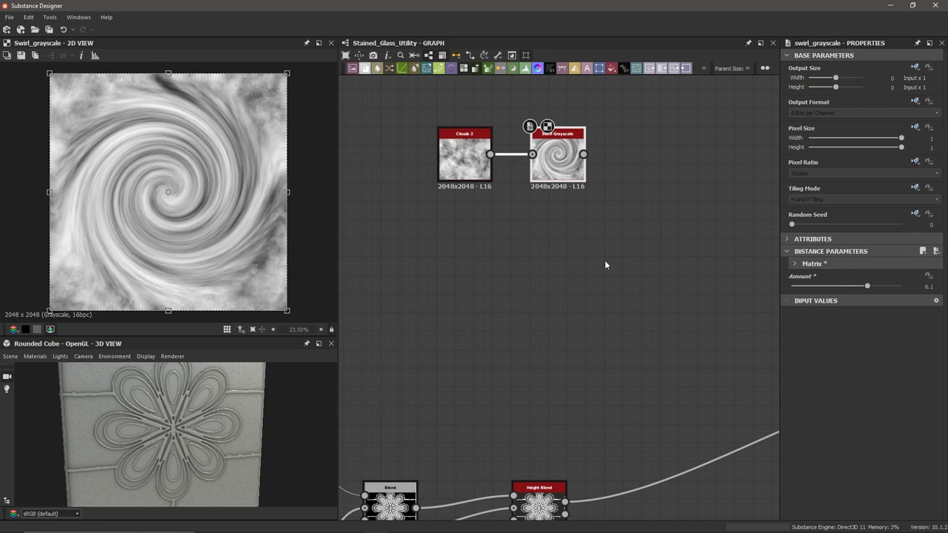
Set the Swirl Grayscale Amount to 3.14 and add a Directional Warp node fed by its output, spaced slightly apart.
mouse_move(867, 286)
left_mouse_down()
mouse_move(846, 287)
mouse_move(856, 286)
left_mouse_up()
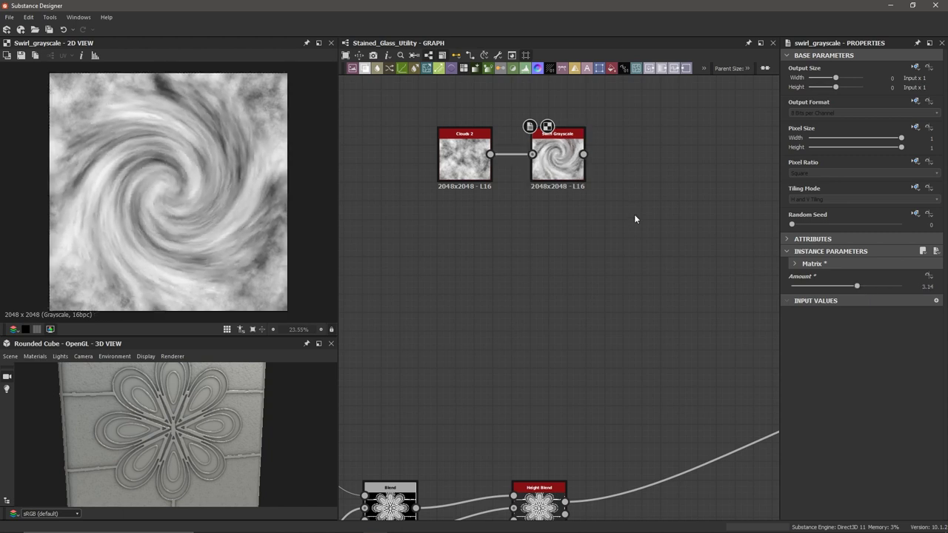
middle_click_drag(634, 214, 573, 229)
left_click(499, 180)
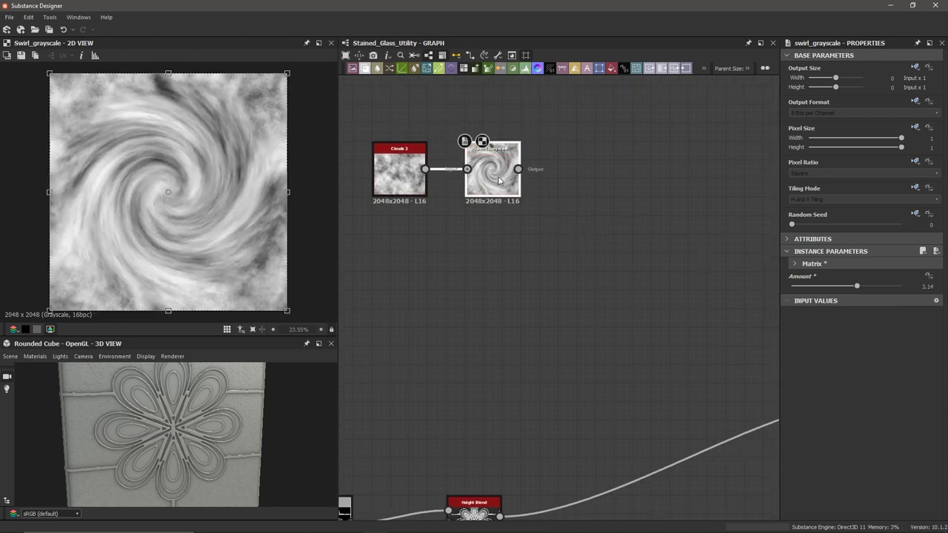
key("space")
type("dire")
key("Down")
key("Return")
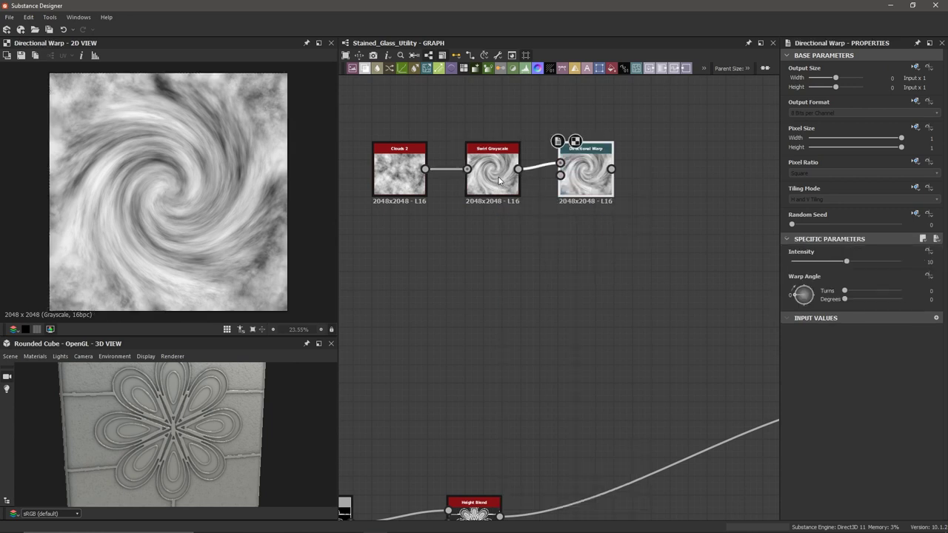
left_click_drag(588, 173, 625, 174)
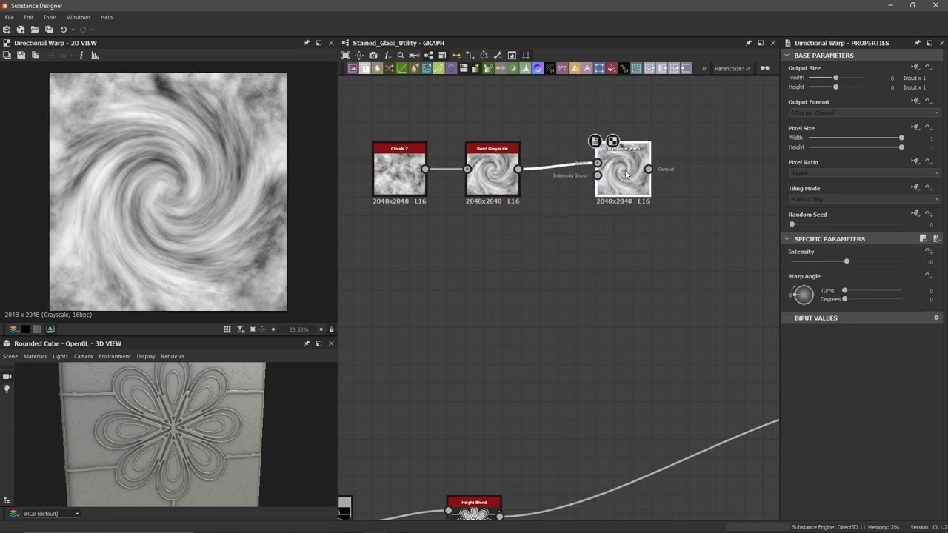
Connect the Flood Fill to Grayscale output in the blue flower frame to the Directional Warp's Intensity Input.
scroll(621, 181, "up", 2)
middle_click_drag(613, 171, 610, 186)
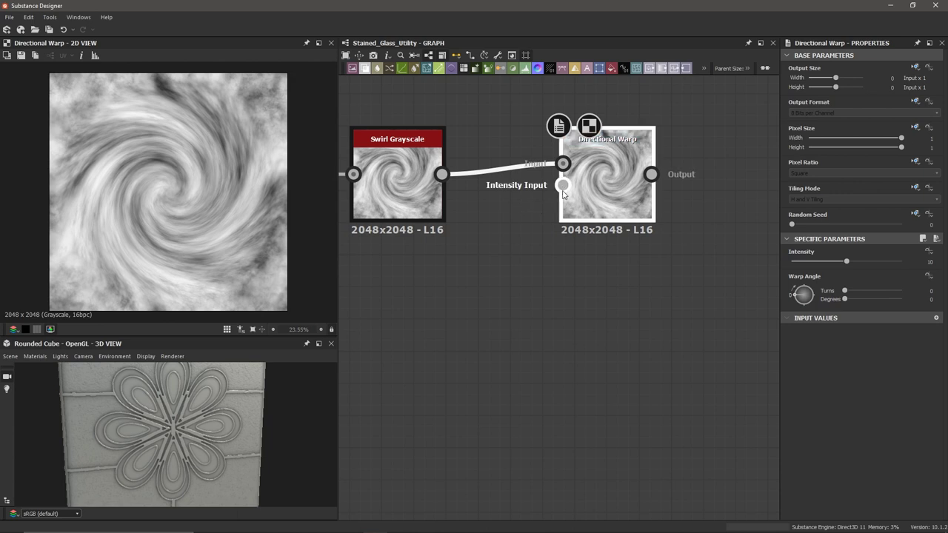
scroll(518, 285, "down", 6)
middle_click_drag(475, 319, 607, 273)
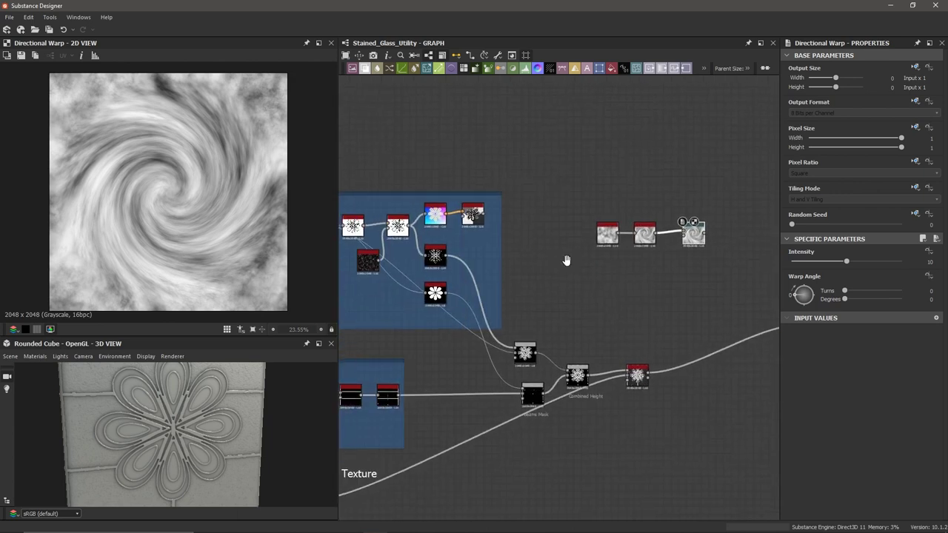
scroll(464, 225, "up", 4)
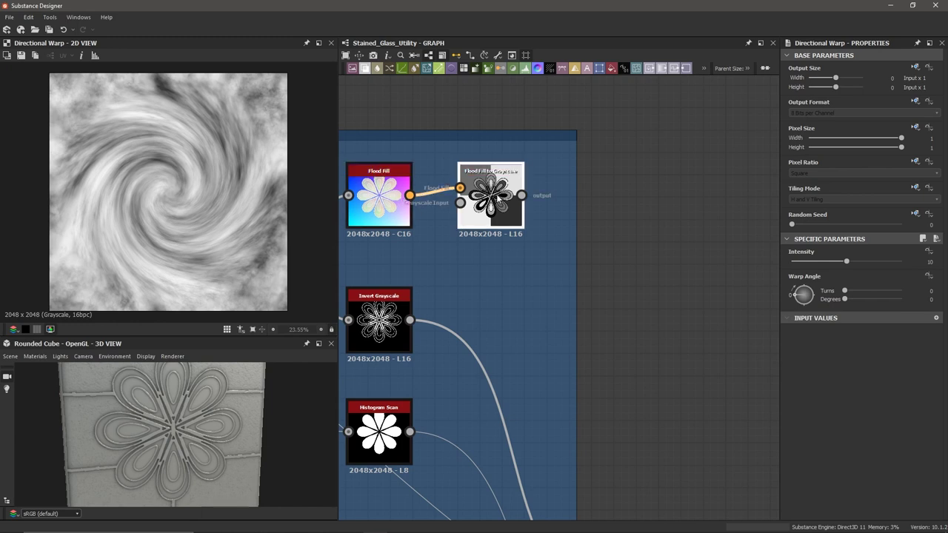
double_click(498, 199)
middle_click_drag(498, 198, 472, 198)
scroll(528, 193, "down", 2)
middle_click_drag(613, 199, 499, 188)
scroll(483, 189, "down", 2)
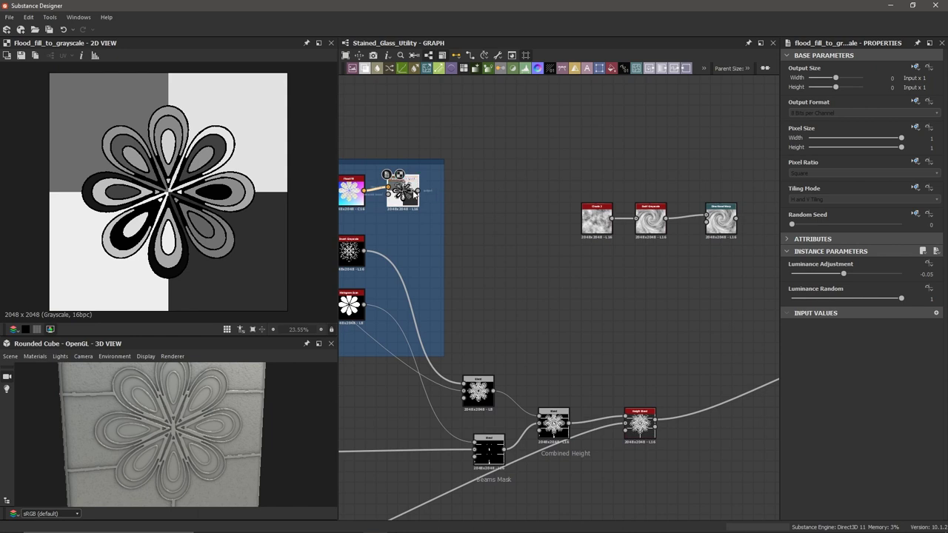
left_click_drag(467, 199, 708, 231)
scroll(714, 224, "up", 4)
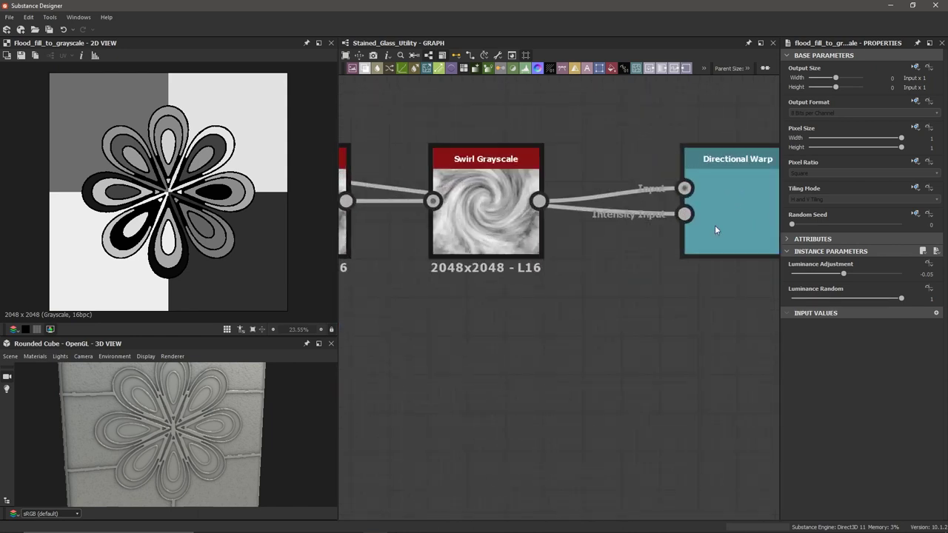
middle_click_drag(714, 225, 641, 215)
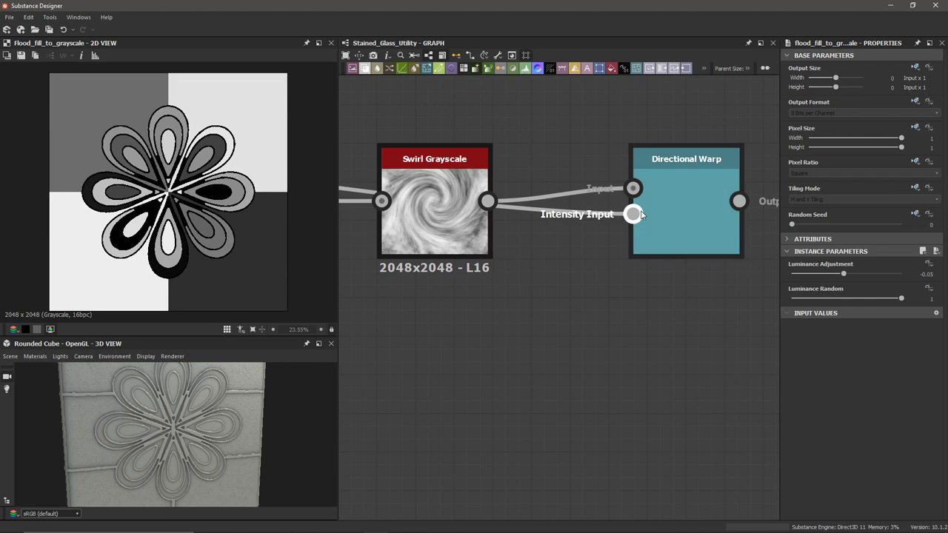
Preview the Directional Warp and try Intensity values of 200 and 109.42, then lower it to 68.25.
double_click(697, 216)
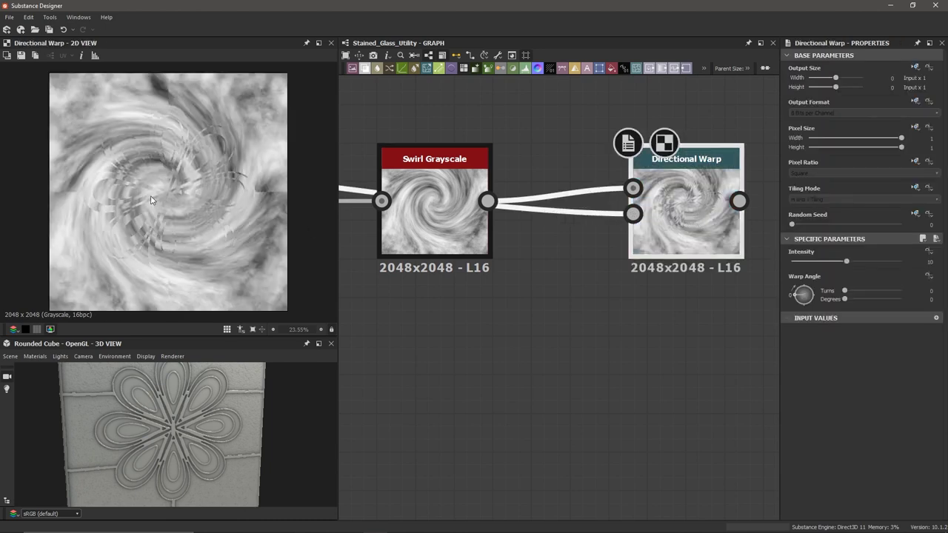
scroll(176, 197, "up", 5)
scroll(177, 197, "down", 4)
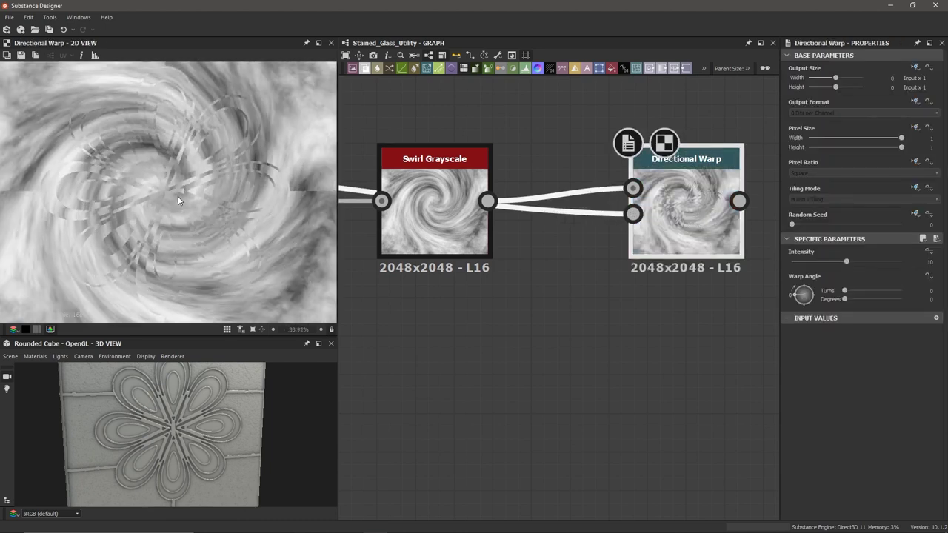
left_click_drag(846, 261, 921, 262)
double_click(927, 262)
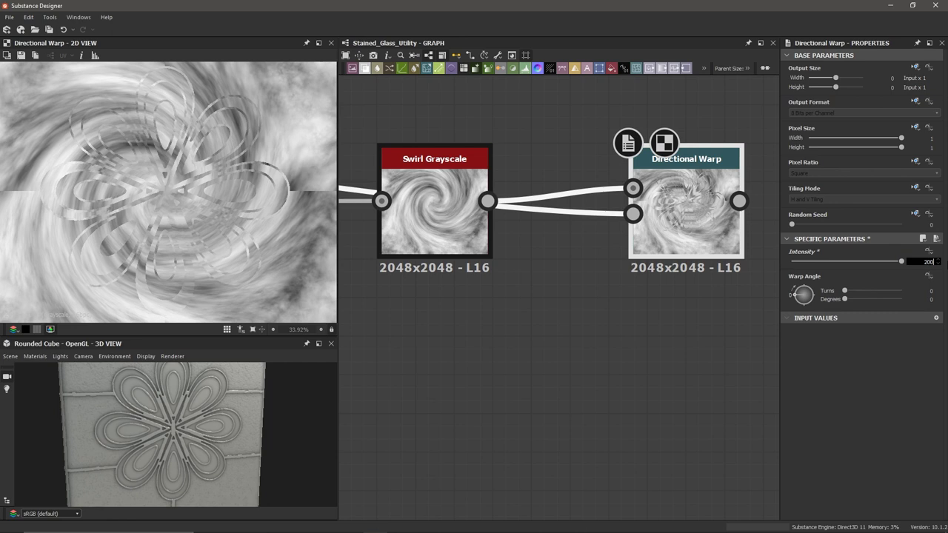
key("Return")
left_click_drag(846, 261, 821, 266)
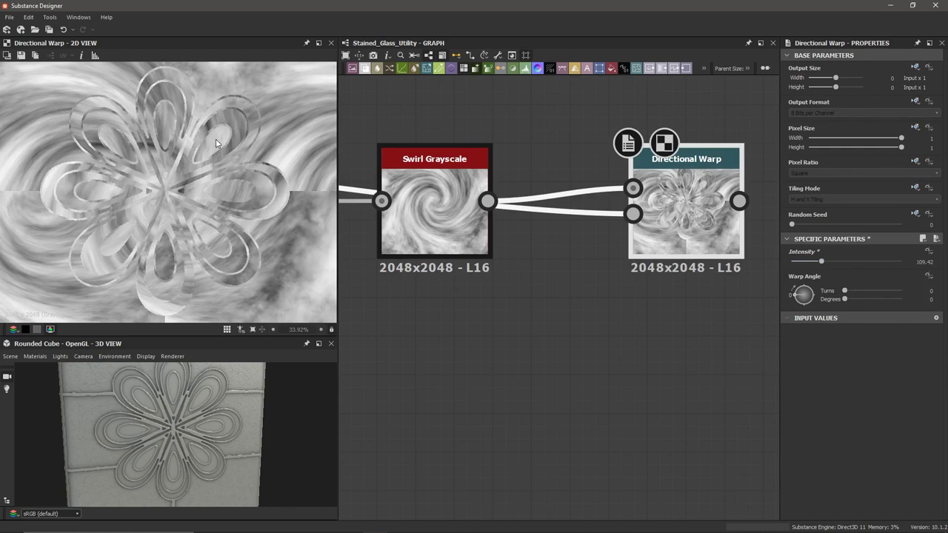
left_click_drag(822, 263, 811, 262)
Check the Flood Fill to Grayscale pattern against the Directional Warp and set the warp's Intensity to 161.44.
scroll(627, 285, "down", 4)
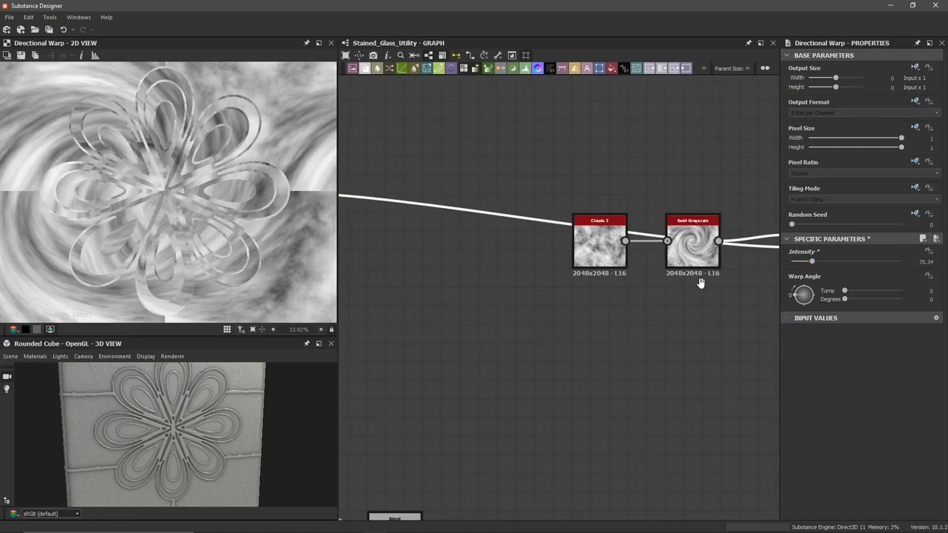
middle_click_drag(517, 415, 540, 294)
scroll(509, 275, "down", 3)
double_click(422, 194)
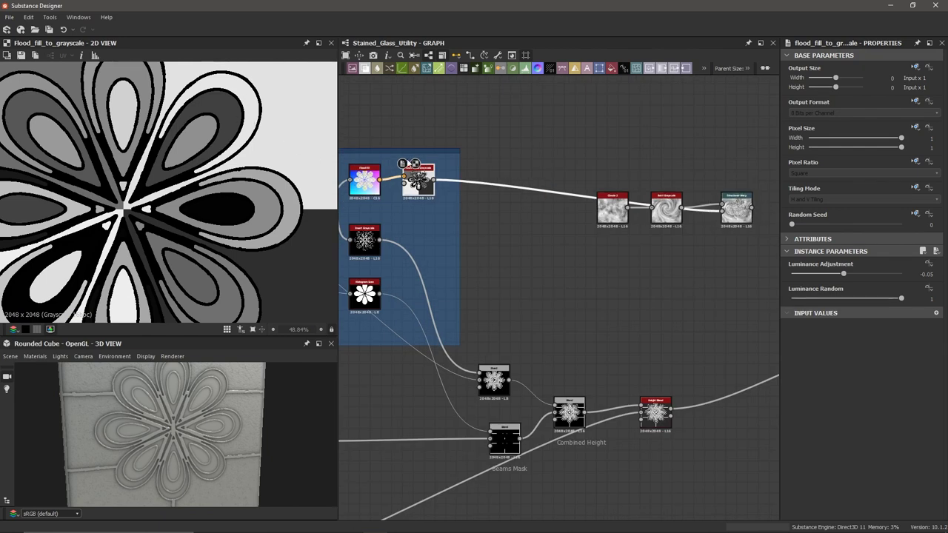
double_click(741, 220)
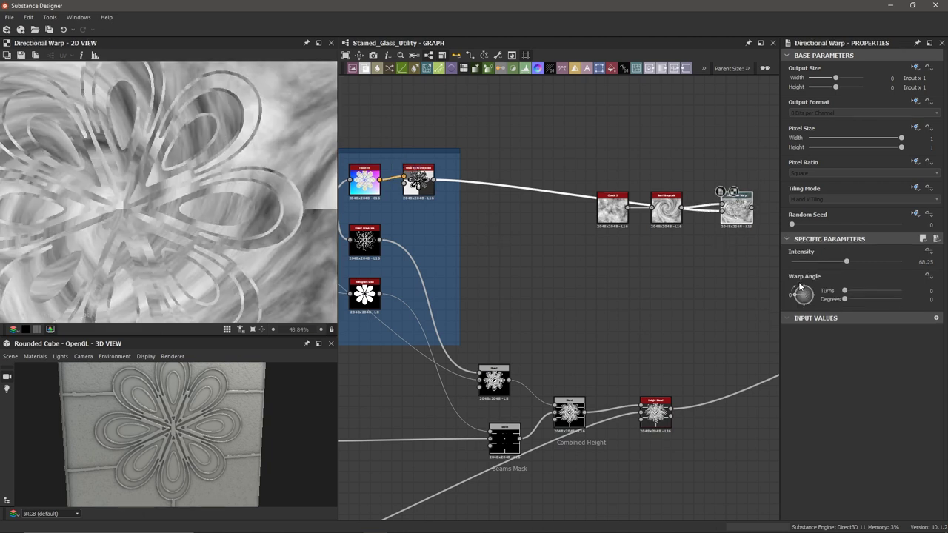
mouse_move(846, 262)
left_mouse_down()
mouse_move(884, 264)
mouse_move(838, 263)
left_mouse_up()
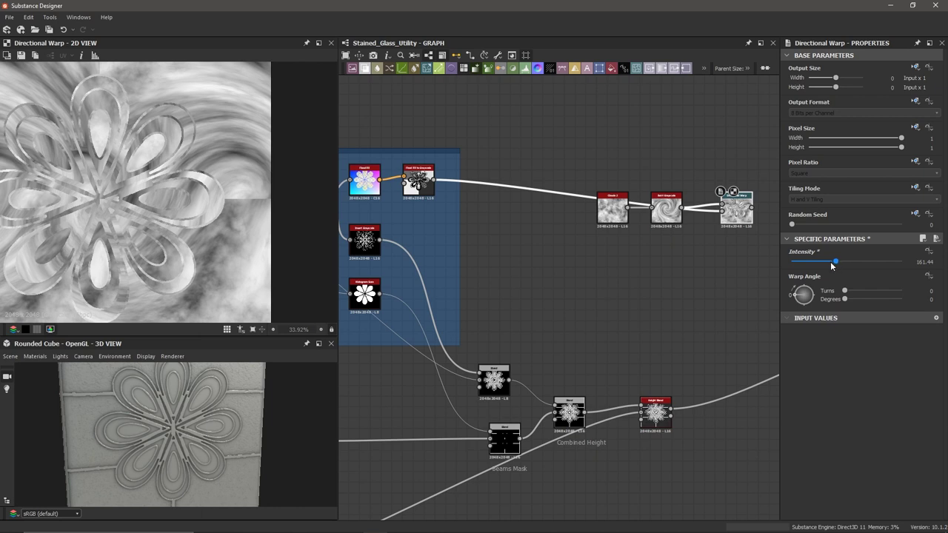
Rotate the Directional Warp's Warp Angle to -44 degrees, checking the whole texture in the 2D view.
left_click_drag(800, 291, 782, 285)
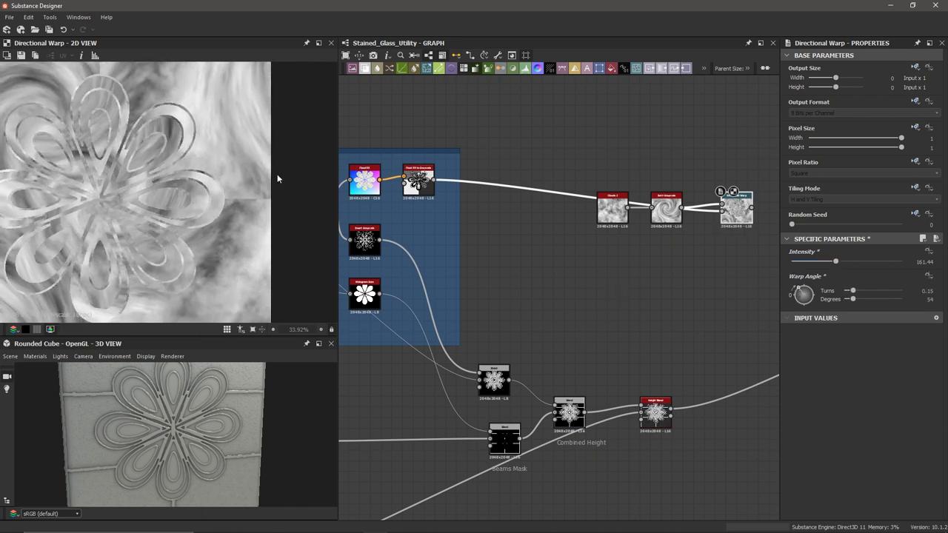
key("f")
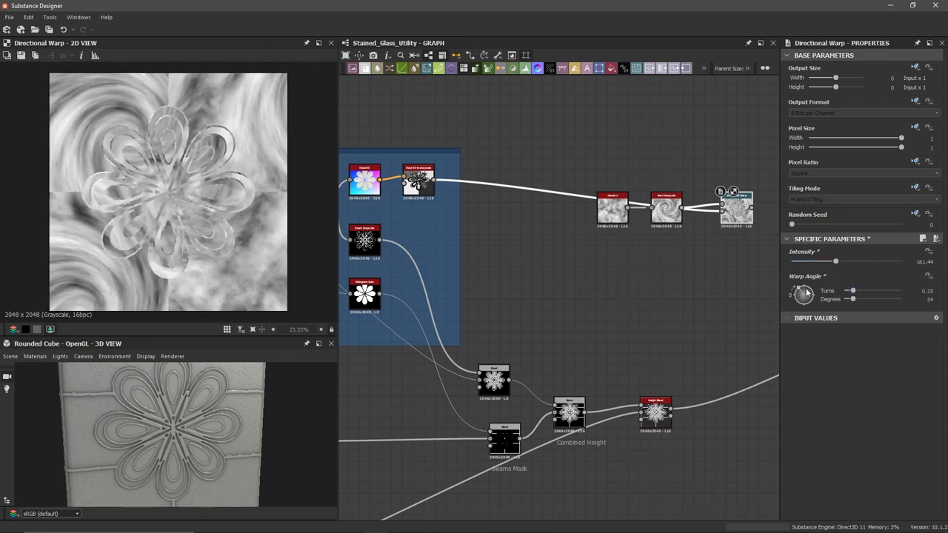
mouse_move(807, 293)
left_mouse_down()
mouse_move(799, 299)
mouse_move(810, 308)
mouse_move(810, 295)
mouse_move(807, 305)
left_mouse_up()
left_click_drag(808, 303, 805, 305)
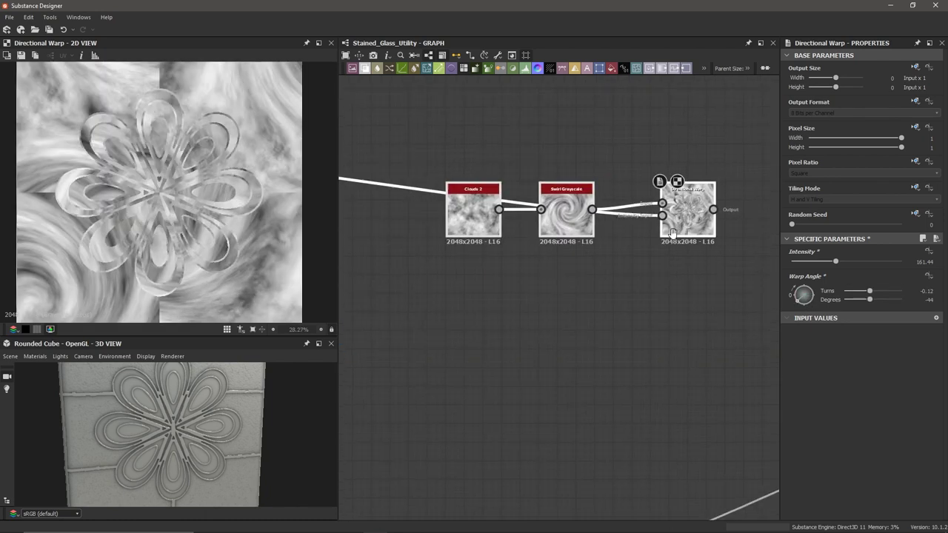
Enclose the Clouds 2, Swirl Grayscale and Directional Warp nodes in a frame and colour it green.
middle_click_drag(688, 211, 660, 217)
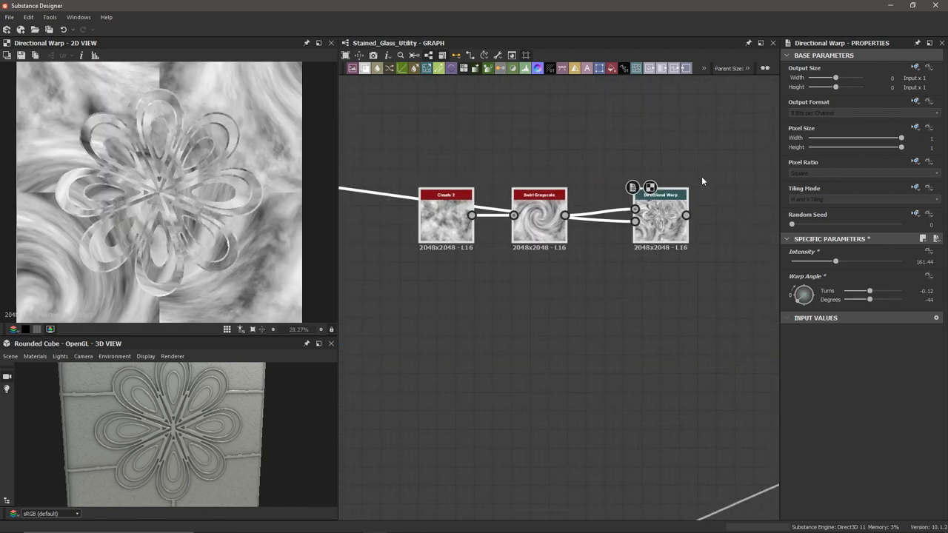
key("space")
type("fra")
key("Return")
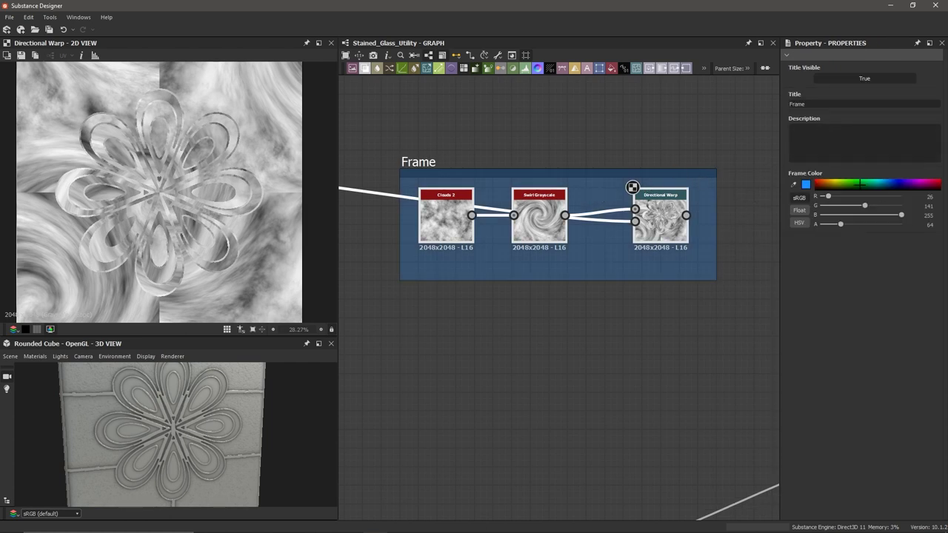
left_click_drag(860, 183, 854, 179)
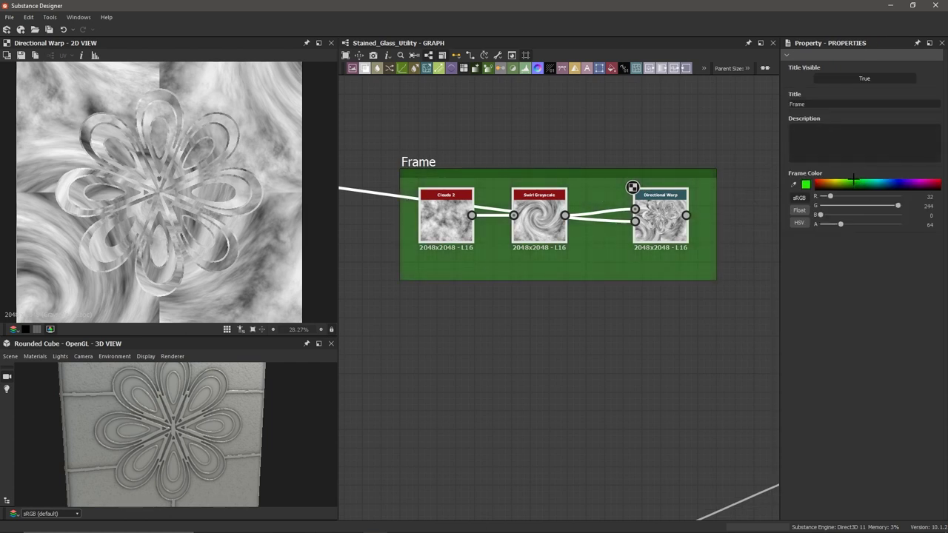
Title the green frame "Swirly Albedo Texture".
scroll(542, 240, "down", 5)
scroll(537, 242, "up", 3)
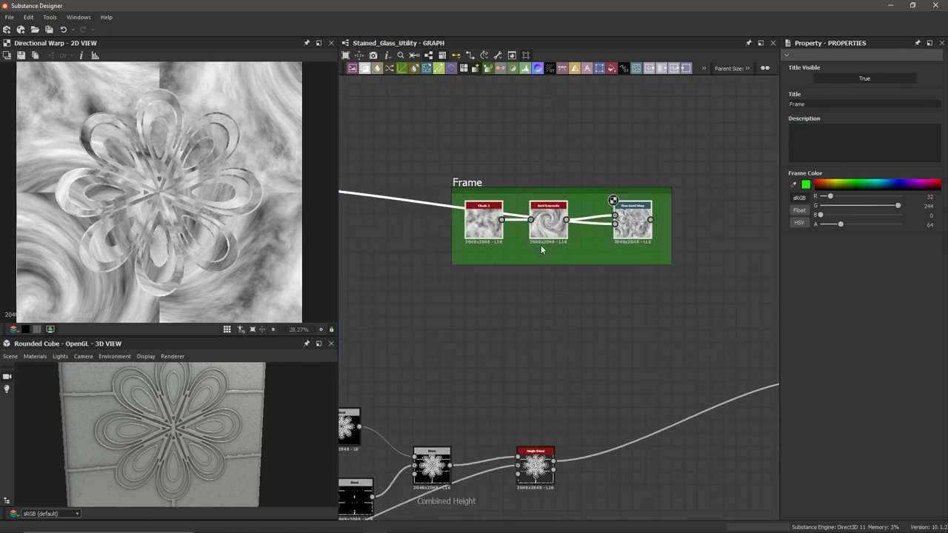
double_click(827, 106)
type("Swirly Albedo Texture")
key("Return")
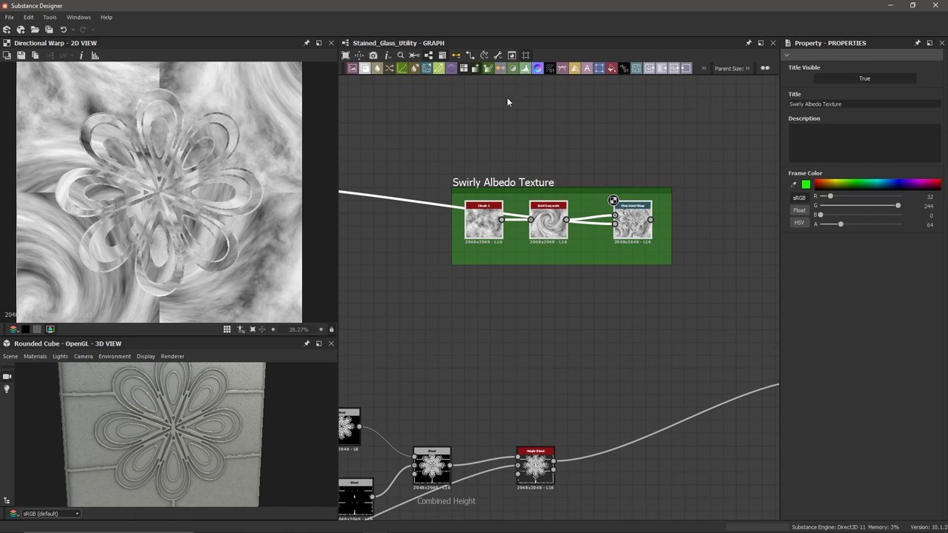
Move the Directional Warp node lower and closer to Swirl Grayscale within the green frame.
scroll(492, 108, "down", 3)
middle_click_drag(481, 114, 593, 146)
scroll(593, 146, "up", 1)
left_click_drag(638, 175, 565, 169)
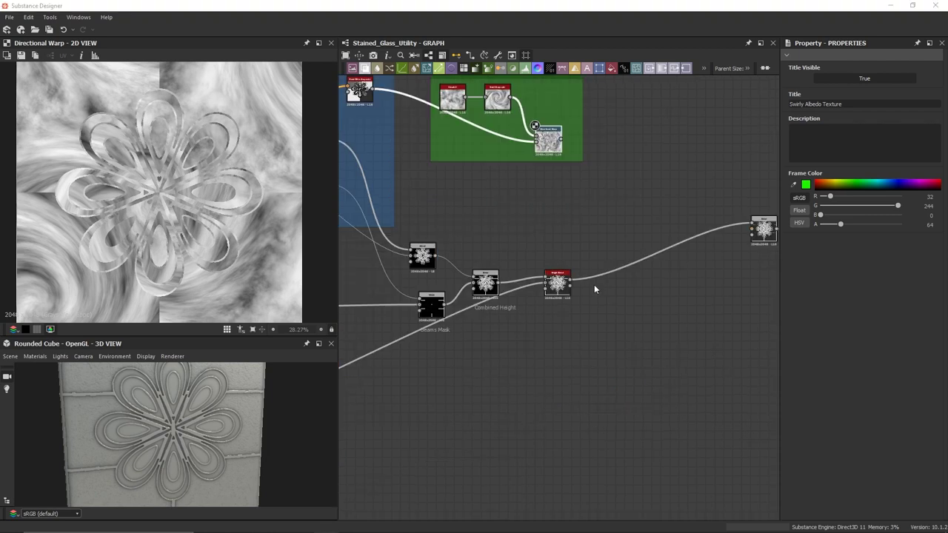
Preview the Combined Height Blend in the 2D view and open the node list for a new connection from its output.
scroll(593, 279, "up", 3)
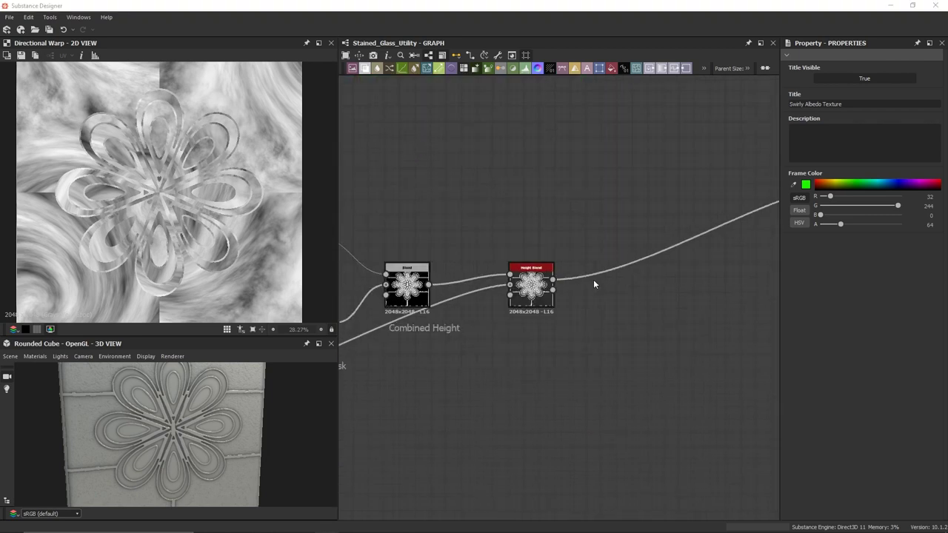
scroll(587, 283, "down", 2)
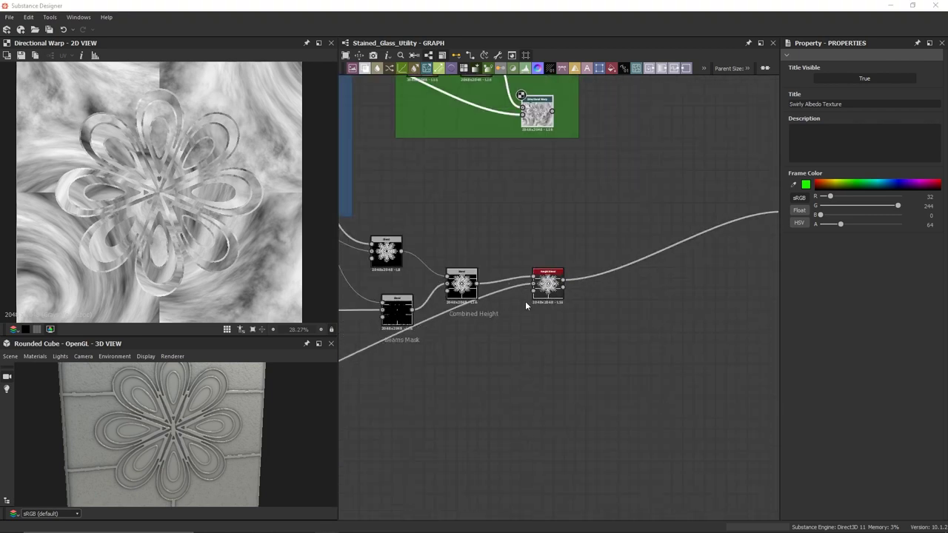
scroll(541, 312, "up", 1)
scroll(550, 313, "up", 1)
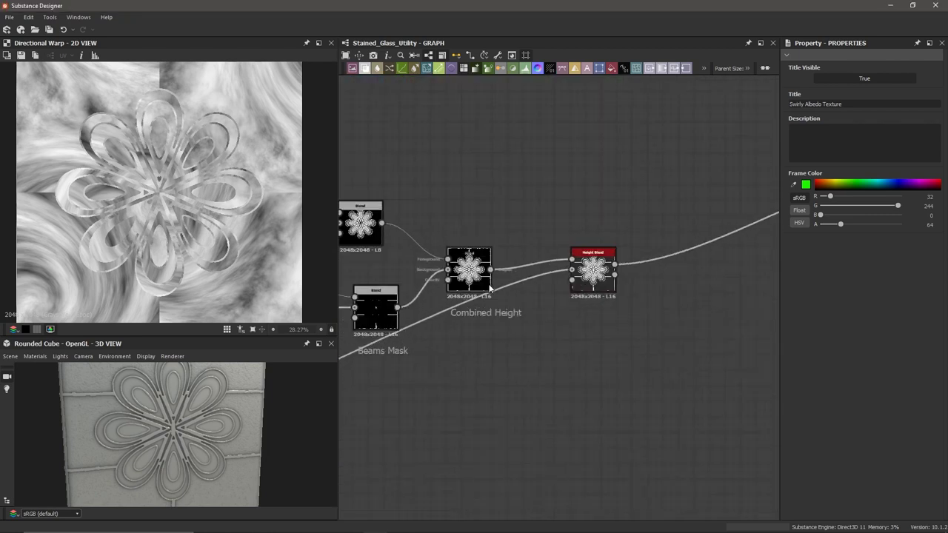
scroll(480, 281, "up", 2)
scroll(479, 282, "down", 1)
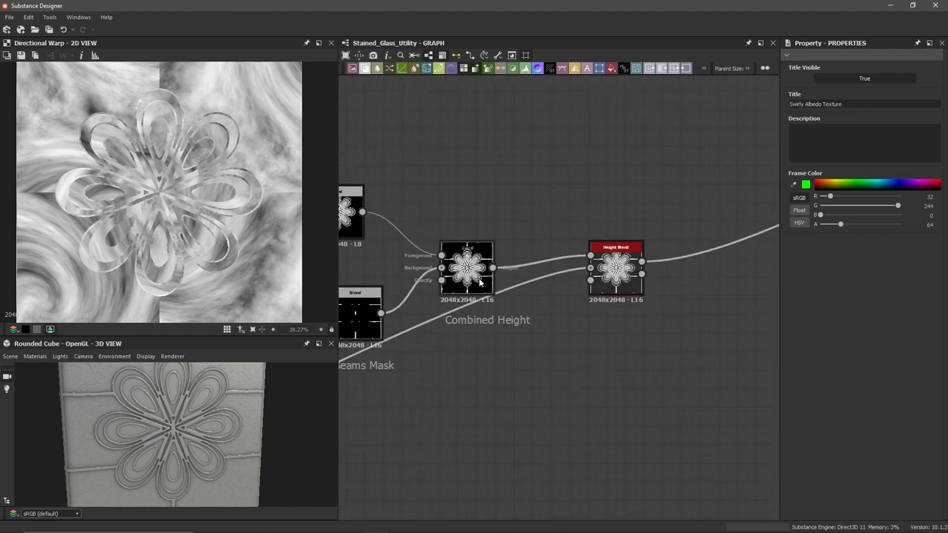
double_click(474, 275)
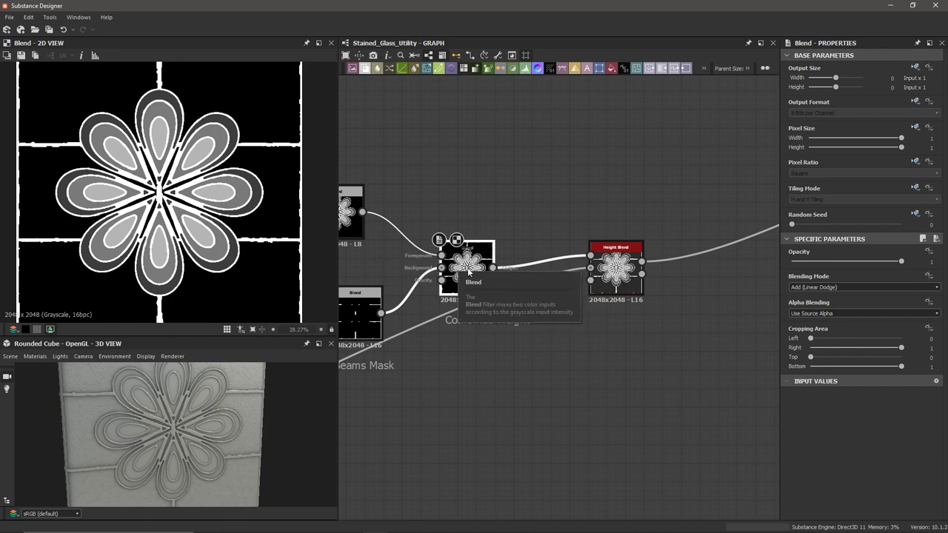
left_click_drag(492, 267, 580, 149)
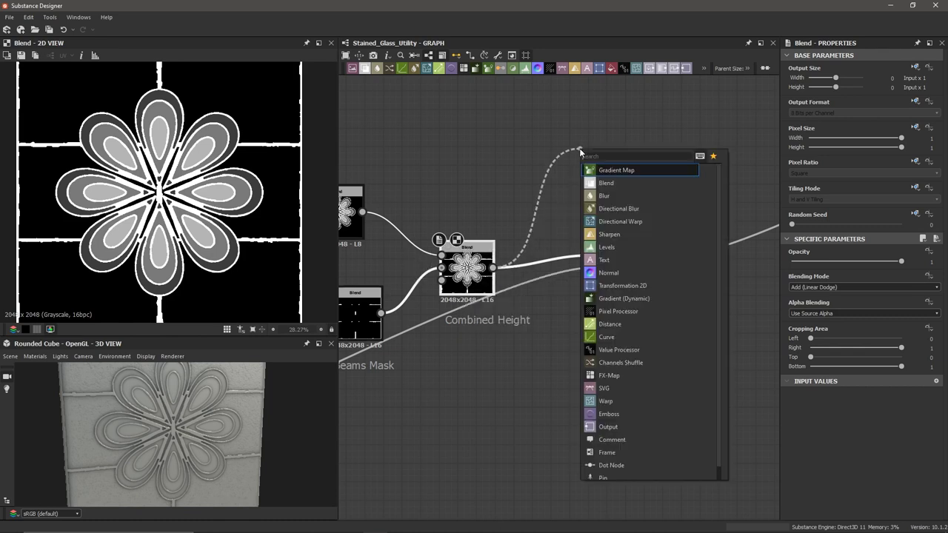
Add a Histogram Scan node fed by the output of the Combined Height Blend.
key("Escape")
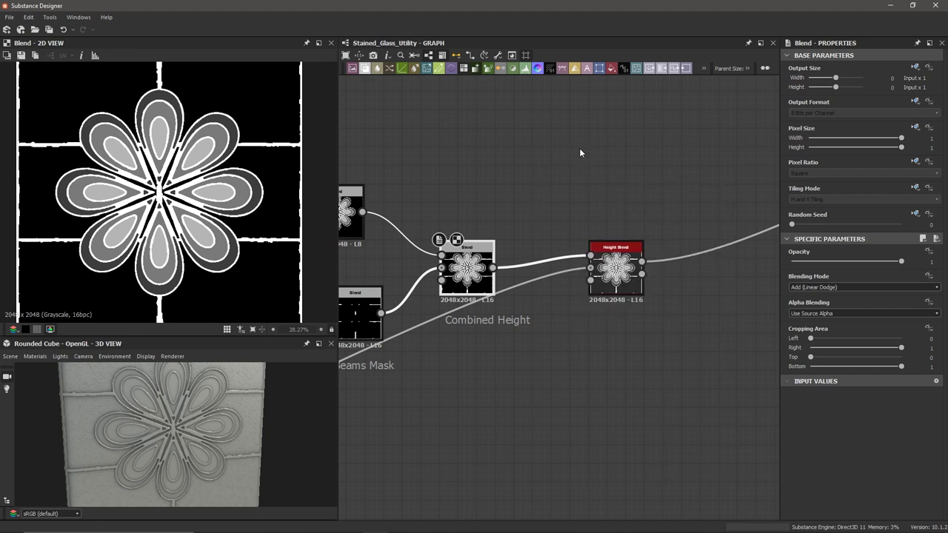
left_click_drag(492, 267, 541, 150)
type("hist")
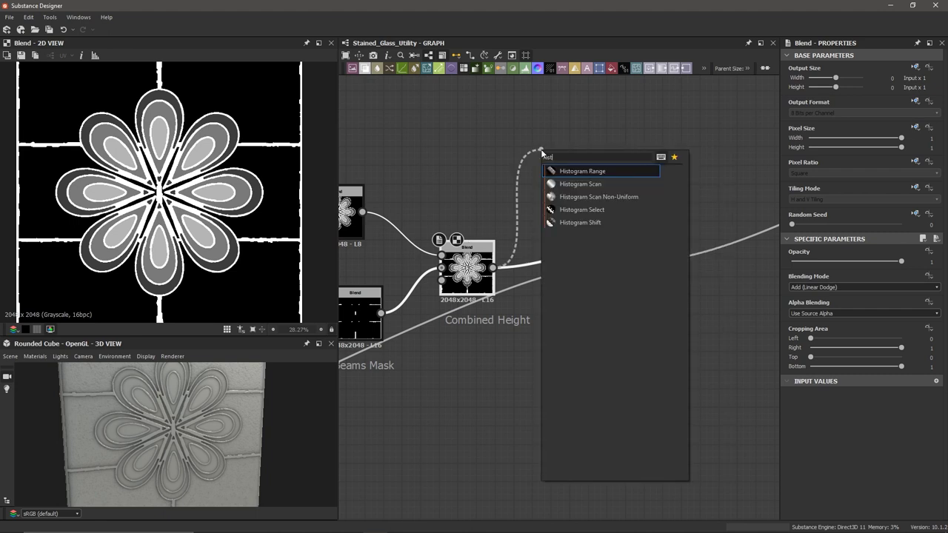
key("Down")
key("Return")
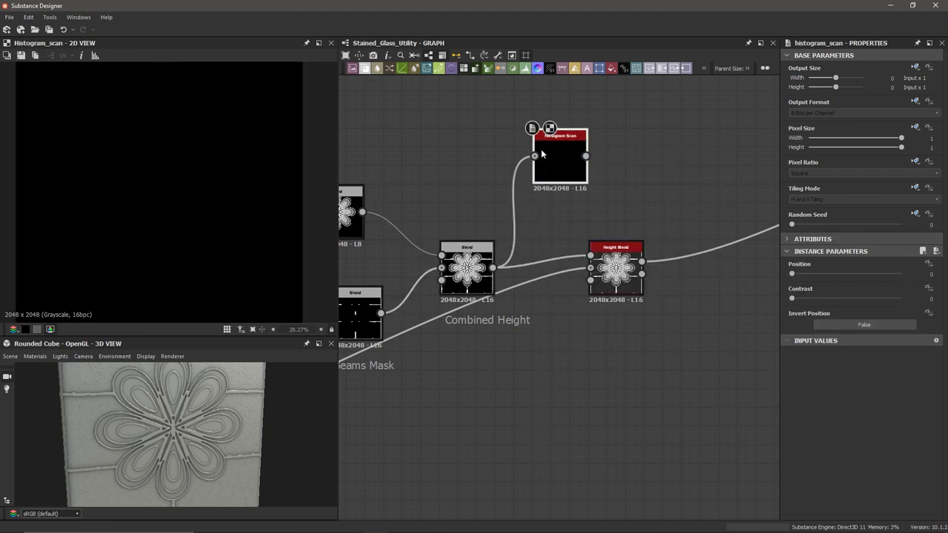
Set the Histogram Scan's Position and Contrast to 1 and move the node away from the Height Blend, toward the Swirly Albedo Texture frame.
left_click_drag(792, 274, 899, 283)
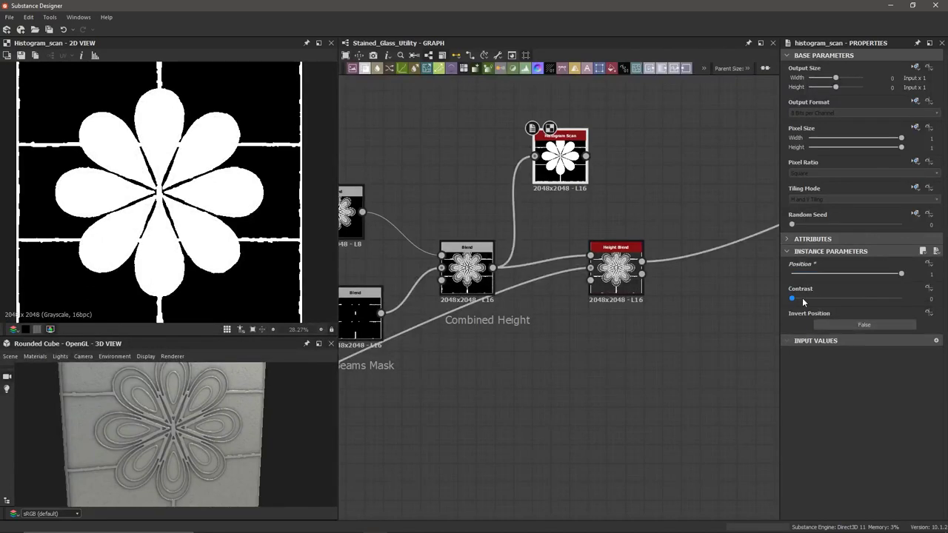
left_click_drag(802, 299, 894, 308)
scroll(644, 159, "down", 3)
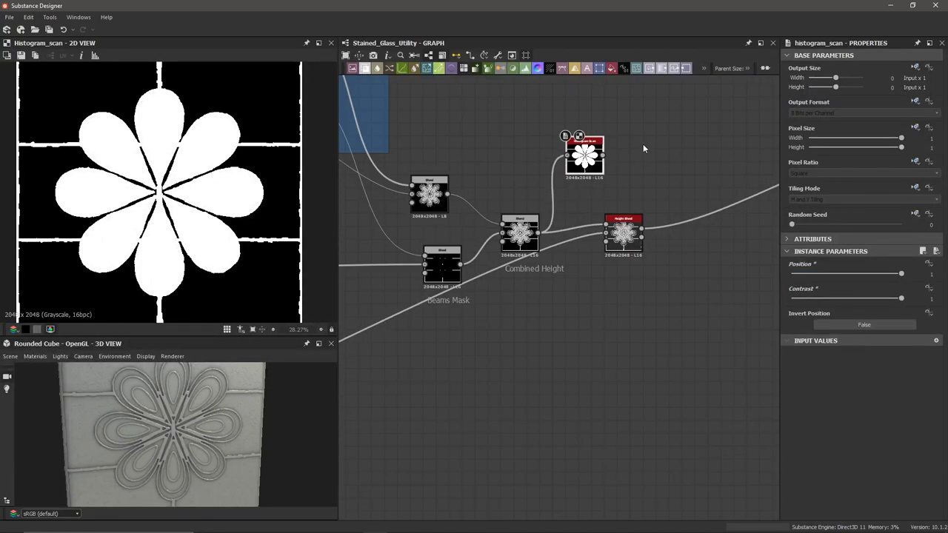
left_click_drag(590, 154, 628, 131)
middle_click_drag(715, 107, 594, 205)
left_click_drag(511, 231, 589, 223)
scroll(604, 170, "down", 3)
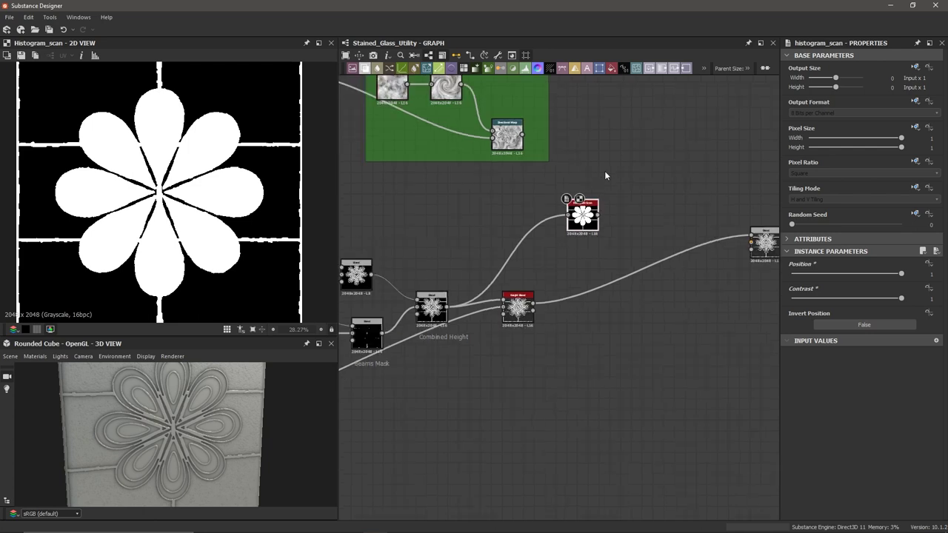
middle_click_drag(593, 163, 584, 190)
Add a Blend node beside the Swirly Albedo Texture frame, above the Histogram Scan.
scroll(541, 169, "up", 2)
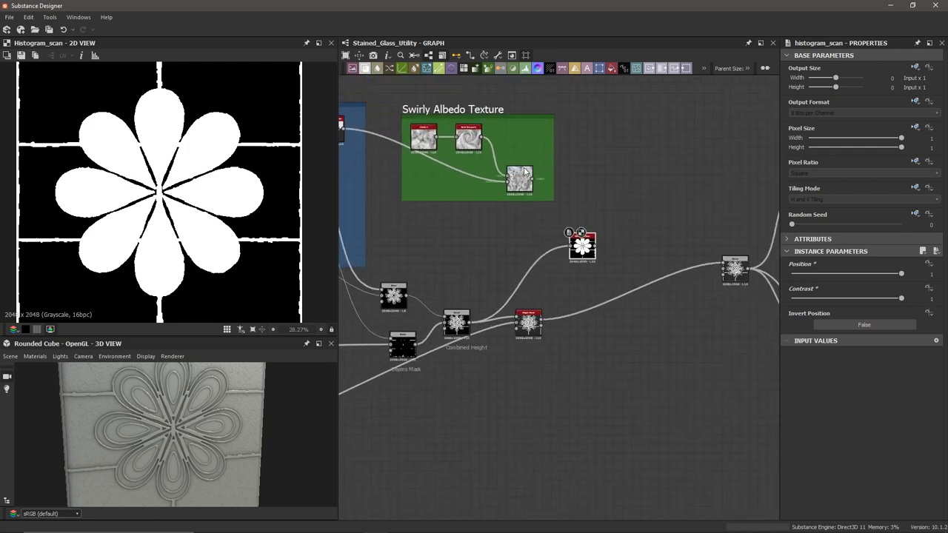
left_click(621, 175)
key("space")
type("bel")
key("BackSpace")
key("BackSpace")
key("BackSpace")
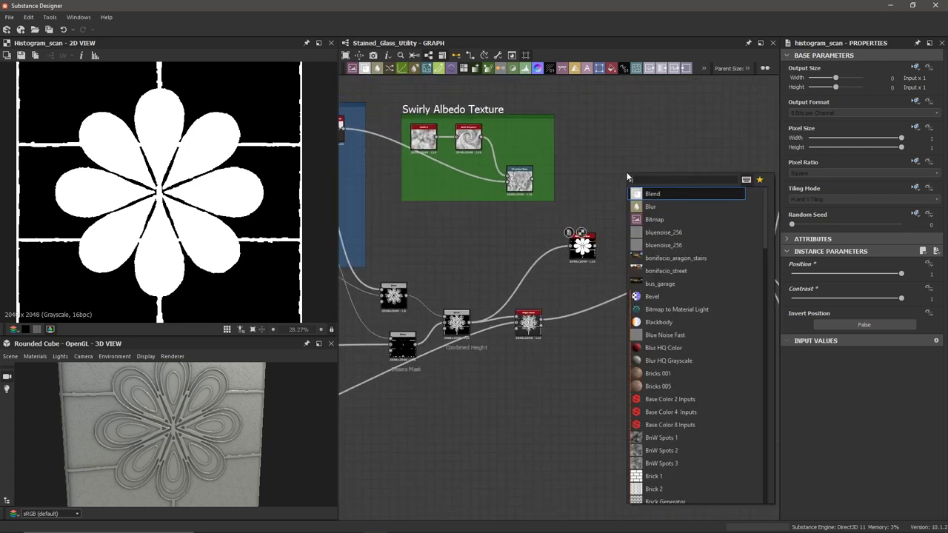
type("ble")
key("Return")
Connect the Directional Warp to the new Blend's Foreground and the Histogram Scan to its Opacity.
scroll(553, 184, "up", 5)
left_click_drag(500, 172, 710, 153)
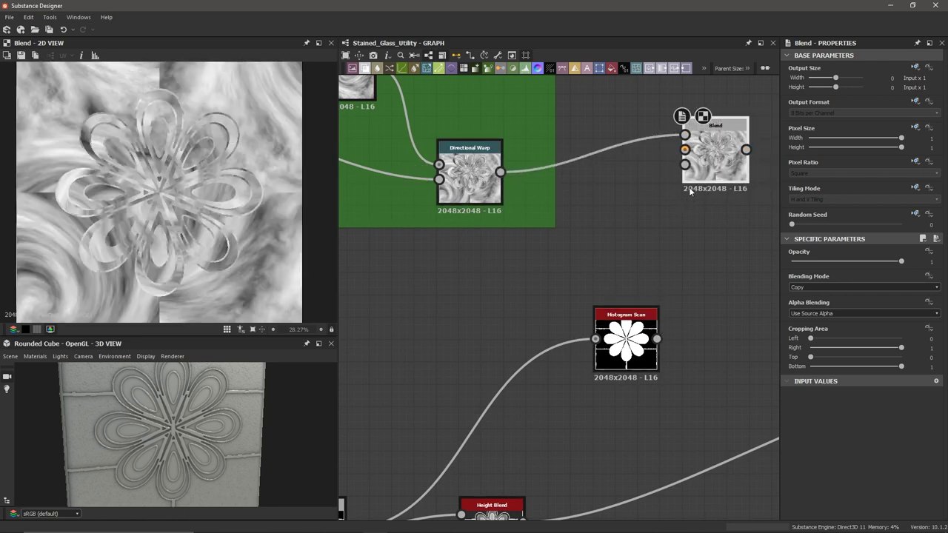
left_click_drag(657, 339, 689, 180)
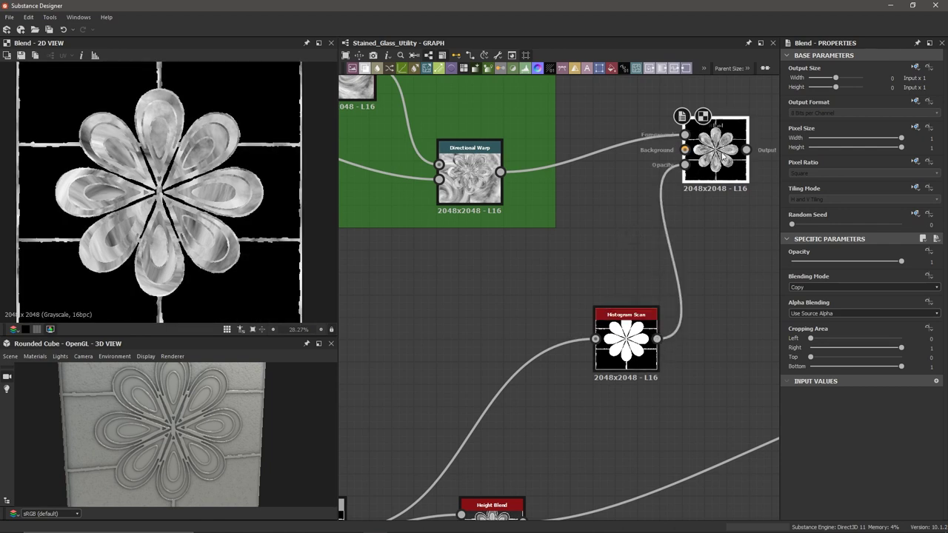
key("f")
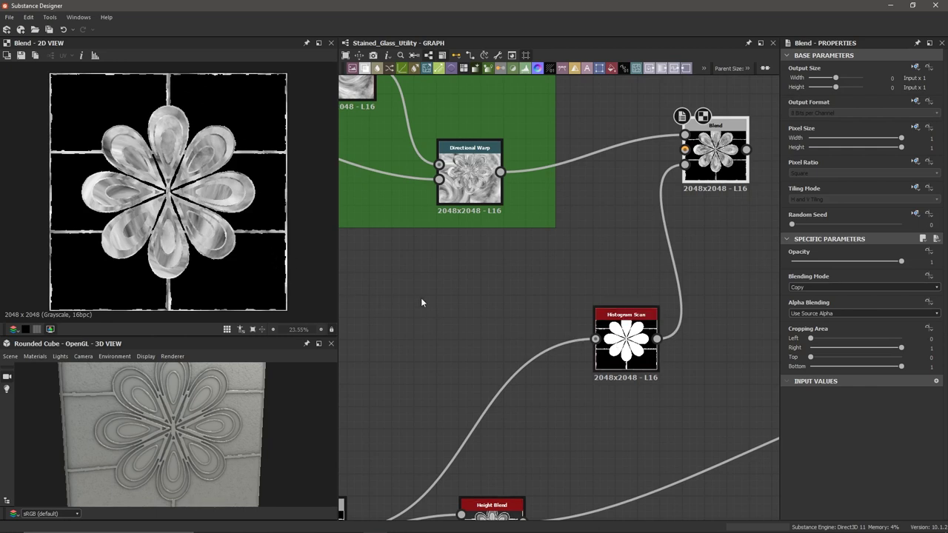
Enlarge the 3D view by shrinking the 2D view so that the whole rounded cube fits.
scroll(579, 301, "down", 3)
middle_click_drag(635, 255, 409, 269)
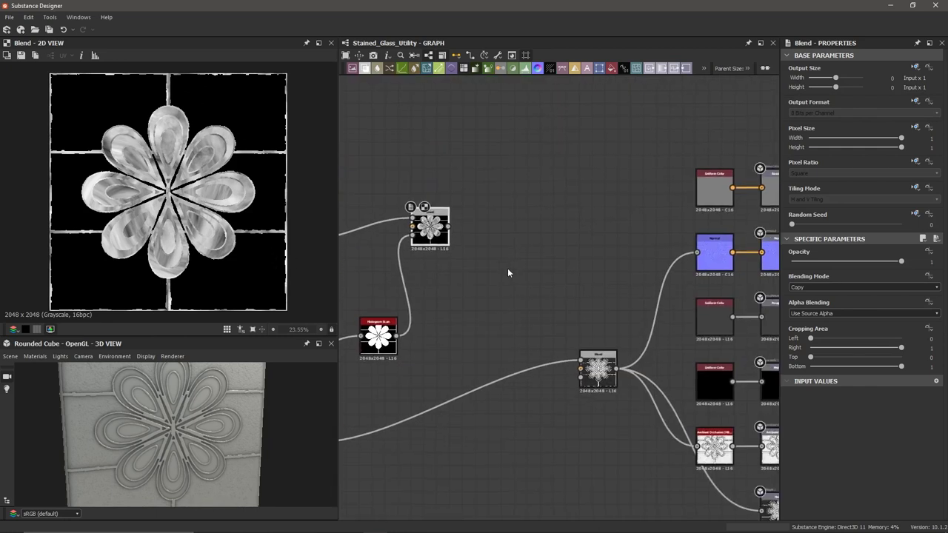
middle_click_drag(507, 269, 480, 268)
left_click_drag(298, 369, 217, 405)
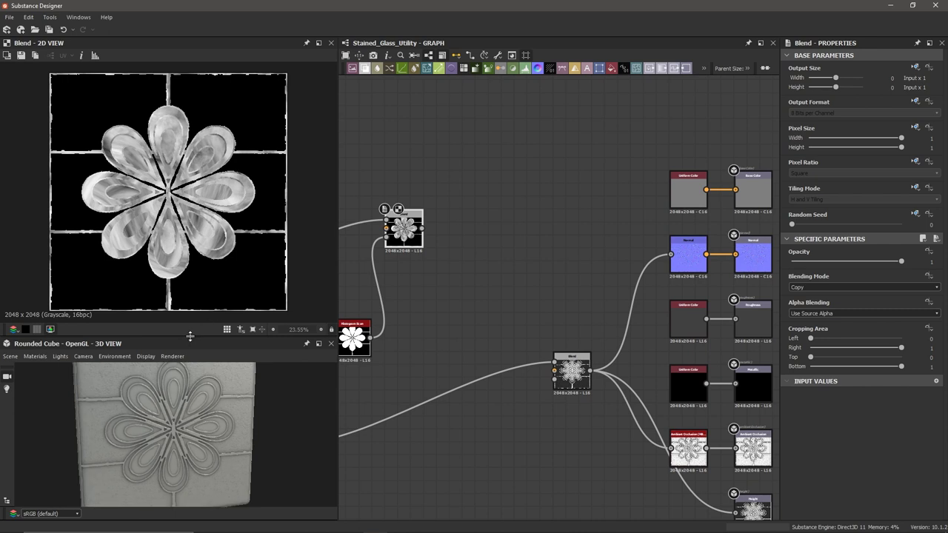
left_click_drag(191, 336, 190, 216)
scroll(407, 232, "up", 1)
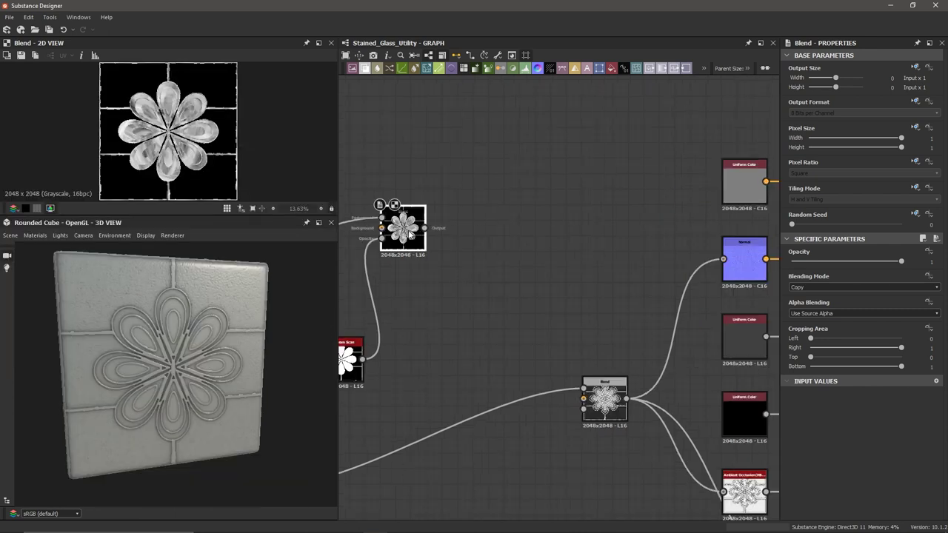
Connect the masked swirly-texture Blend to the Base Color output and delete the Uniform Color node that fed it.
middle_click_drag(407, 232, 466, 235)
left_click_drag(483, 233, 716, 204)
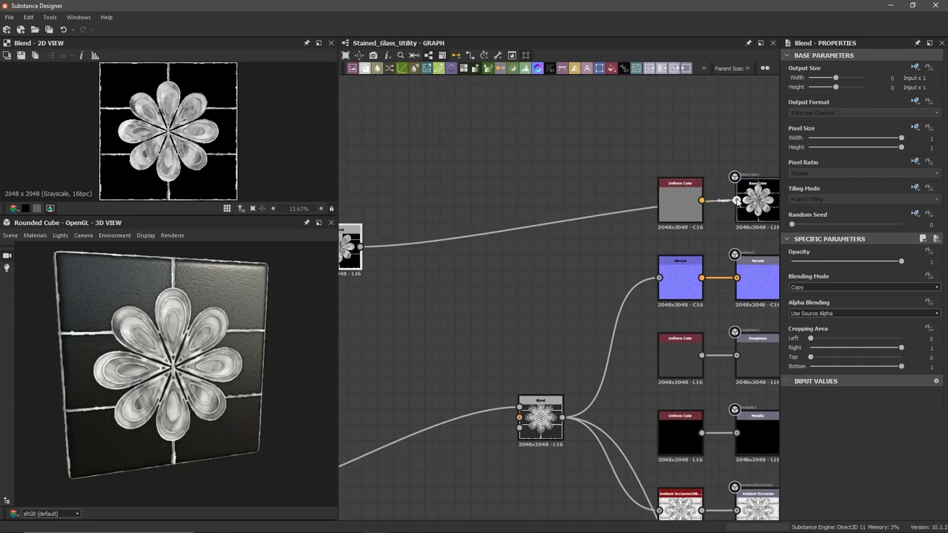
left_click(672, 205)
key("Delete")
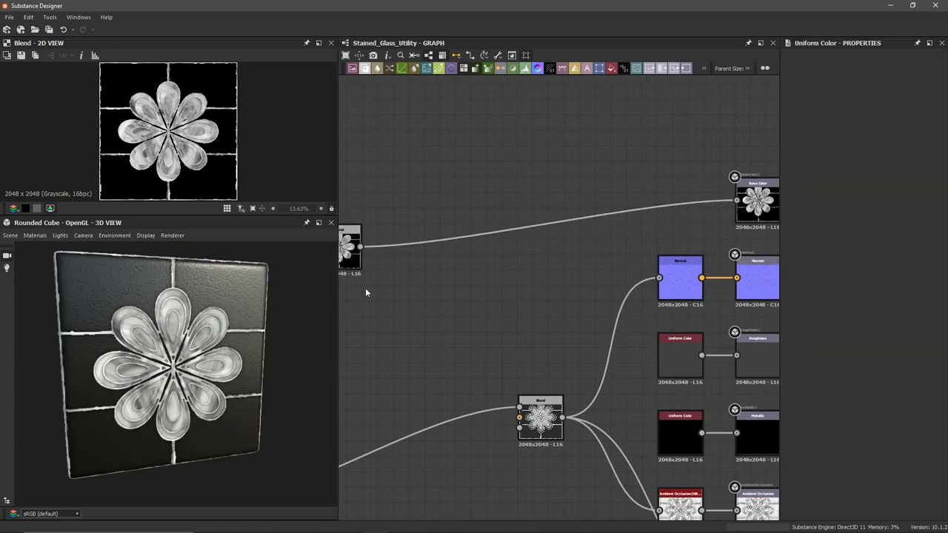
Examine the swirly texture on the flower petals up close on the 3D cube.
scroll(183, 373, "up", 4)
scroll(183, 373, "up", 5)
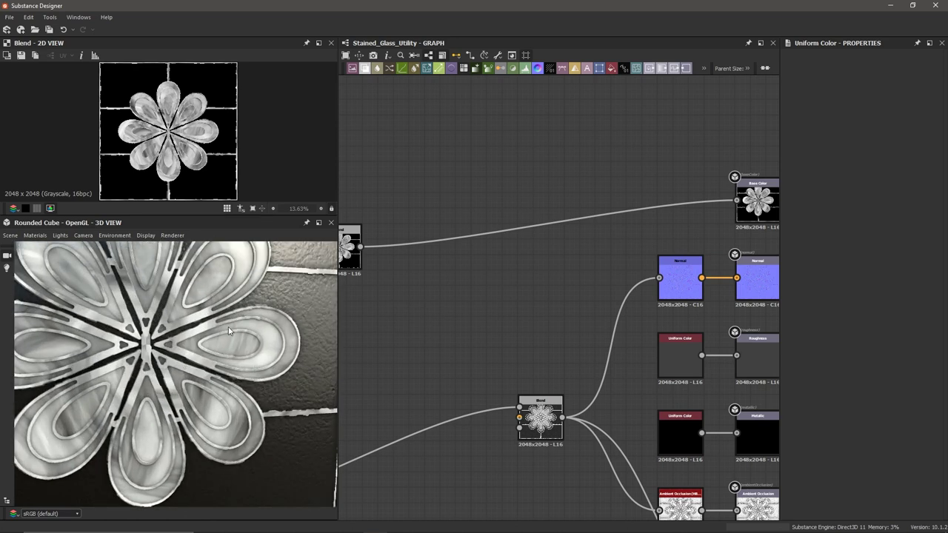
scroll(197, 378, "down", 3)
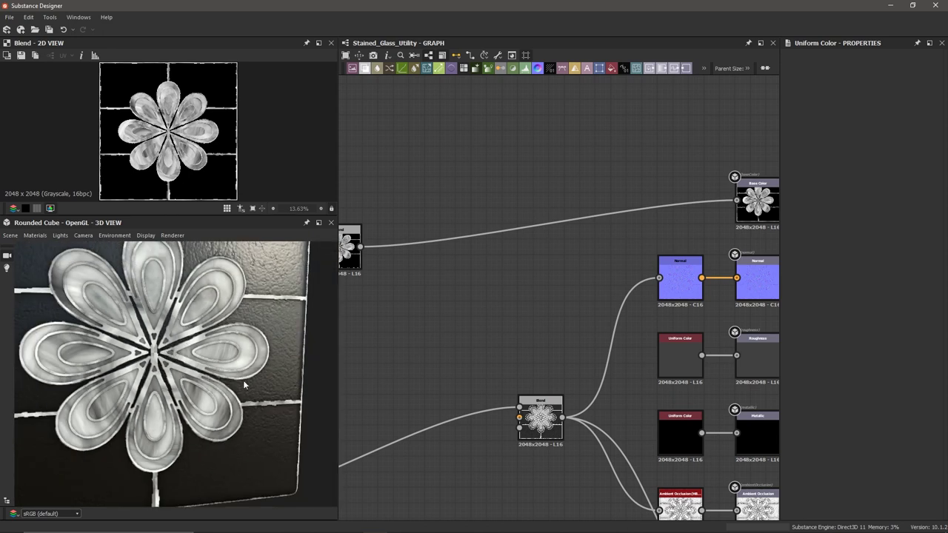
scroll(453, 311, "down", 1)
Trace the graph back to the Flower frame and preview its Levels node.
middle_click_drag(465, 376, 607, 304)
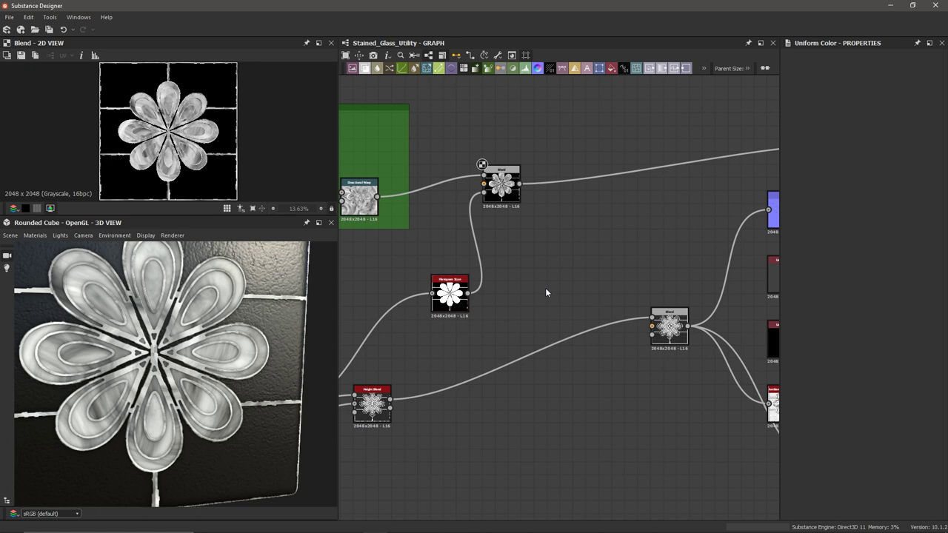
scroll(483, 313, "down", 3)
middle_click_drag(363, 298, 699, 272)
middle_click_drag(466, 309, 506, 352)
scroll(488, 273, "up", 4)
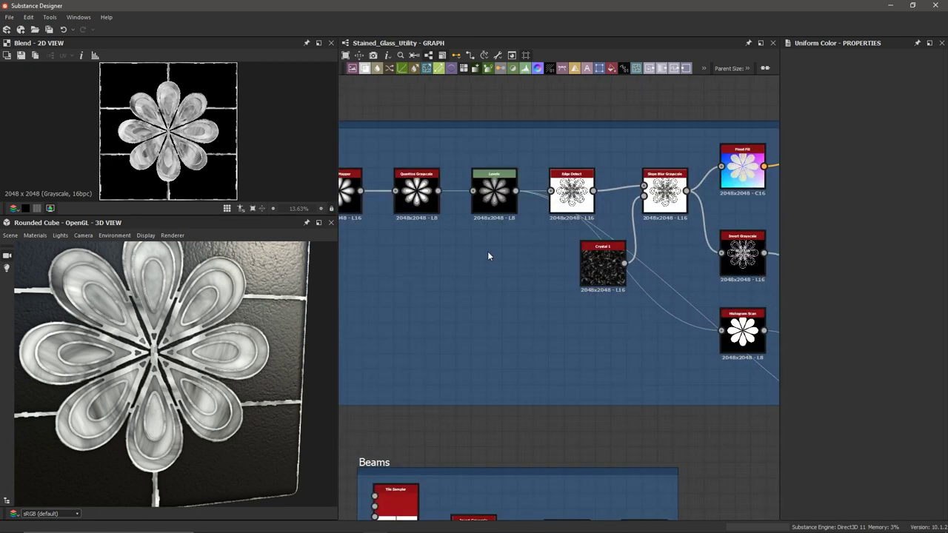
middle_click_drag(487, 255, 543, 284)
scroll(543, 284, "up", 2)
scroll(461, 263, "up", 3)
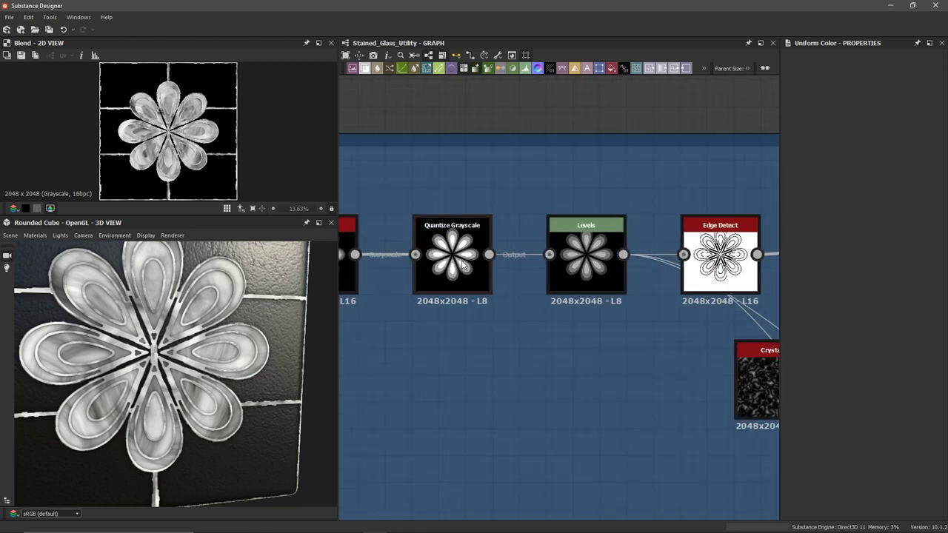
scroll(640, 263, "down", 3)
left_click(614, 266)
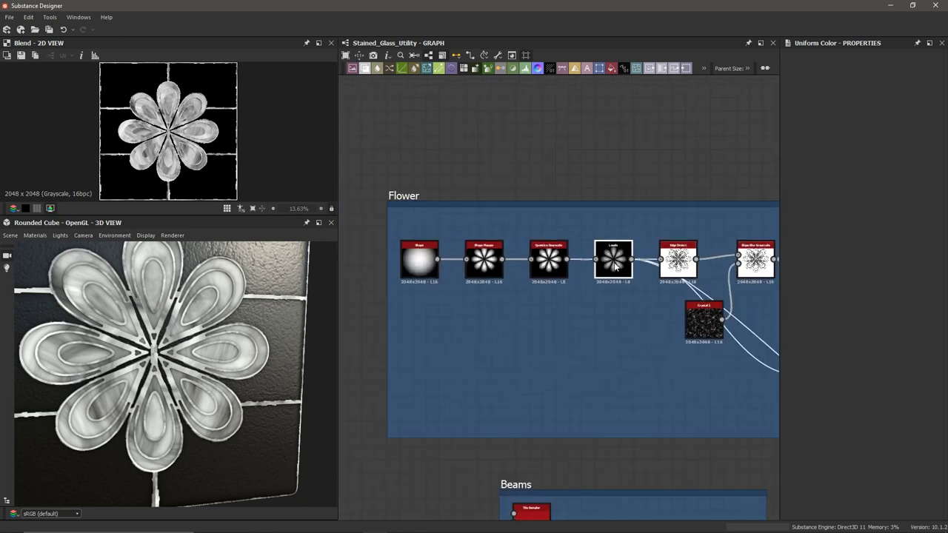
double_click(615, 267)
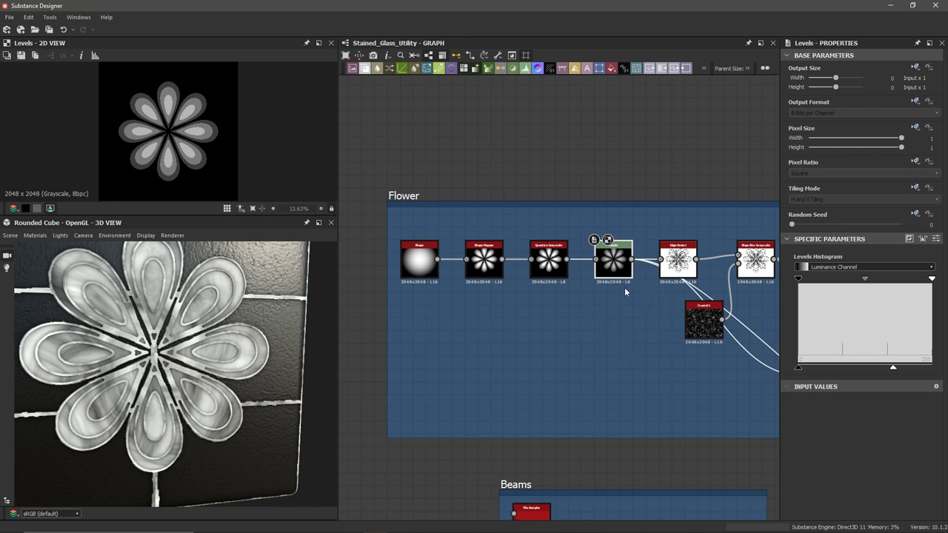
Preview the Combined Height Blend and examine its petals and outlines up close.
middle_click_drag(580, 302, 472, 294)
middle_click_drag(609, 299, 441, 296)
scroll(592, 304, "down", 1)
middle_click_drag(597, 299, 524, 265)
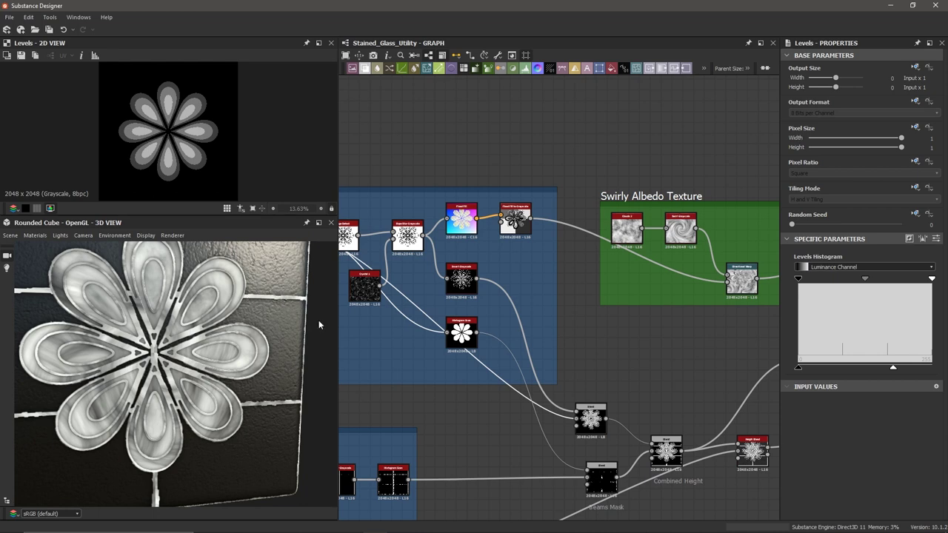
middle_click_drag(643, 348, 557, 279)
scroll(590, 338, "up", 3)
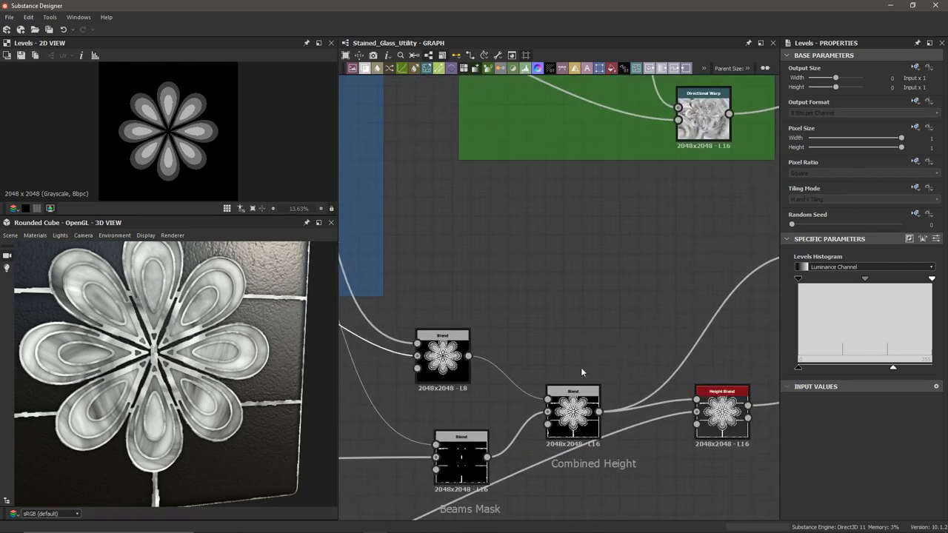
left_click(573, 392)
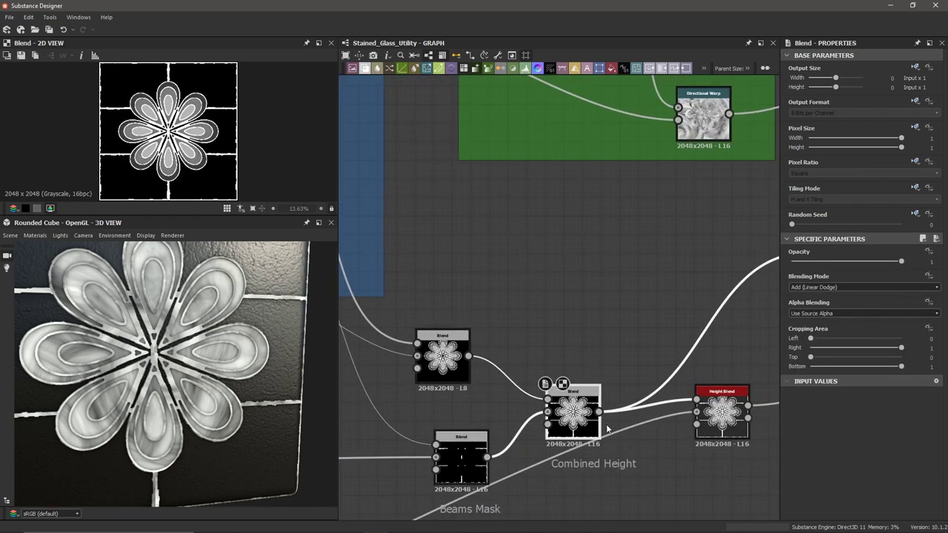
scroll(157, 123, "up", 4)
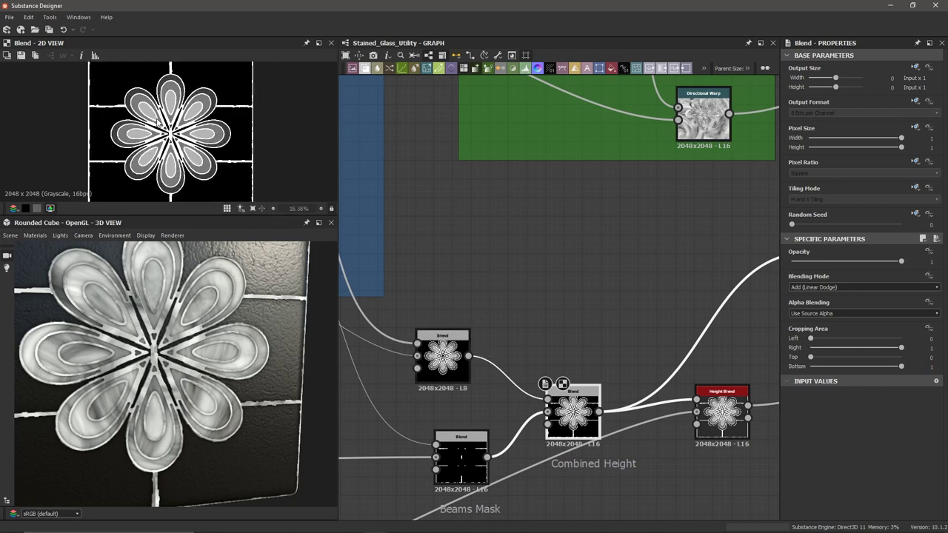
scroll(209, 134, "up", 1)
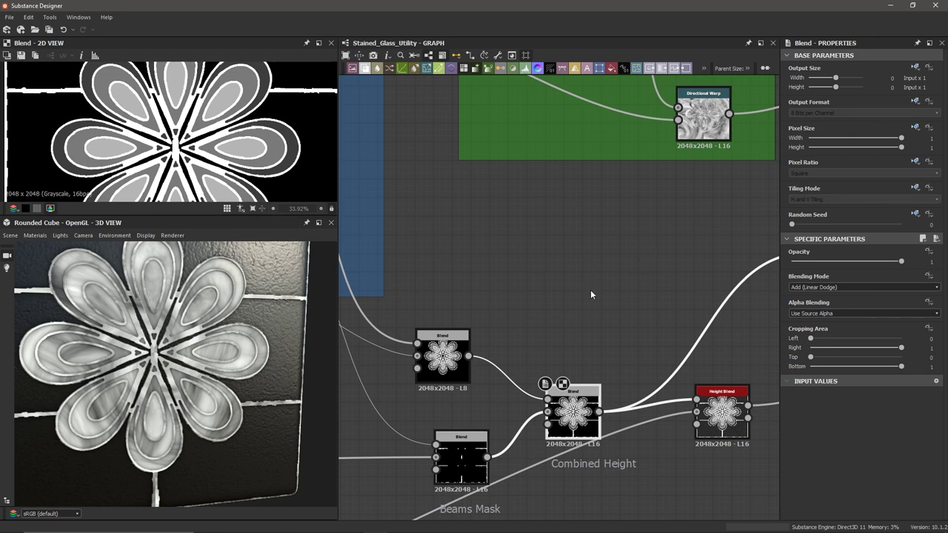
Add a second Histogram Scan node fed by the Combined Height Blend, below the first one.
scroll(590, 294, "down", 3)
middle_click_drag(594, 270, 482, 253)
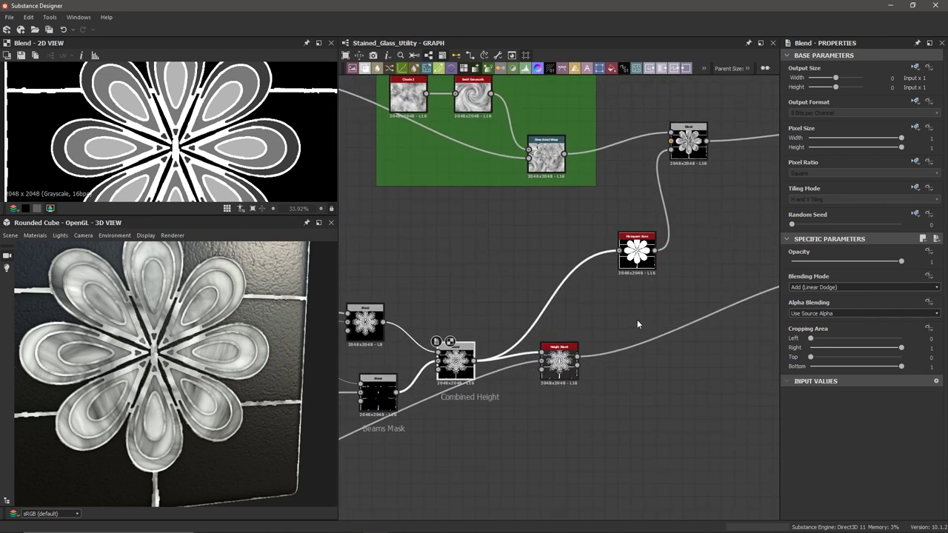
scroll(637, 323, "up", 1)
left_click_drag(547, 368, 562, 368)
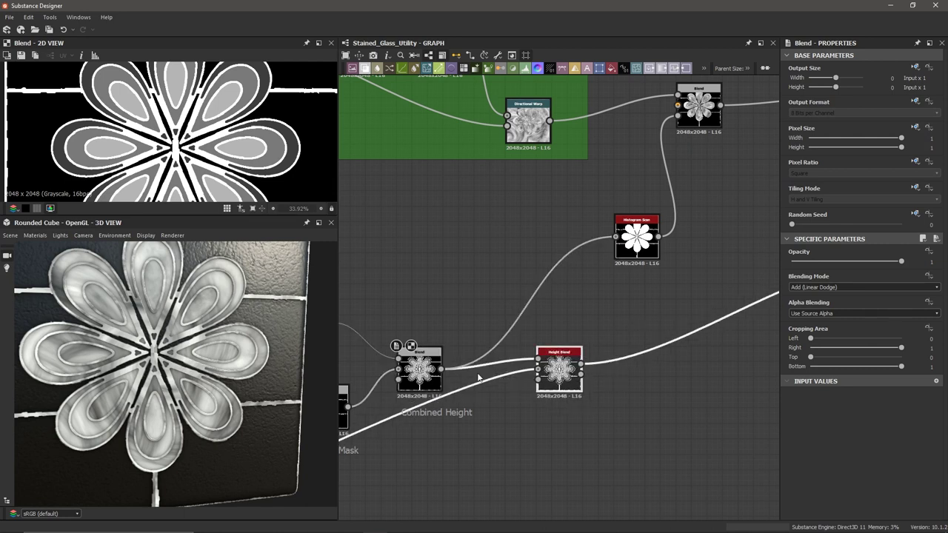
scroll(478, 377, "up", 1)
scroll(437, 377, "up", 1)
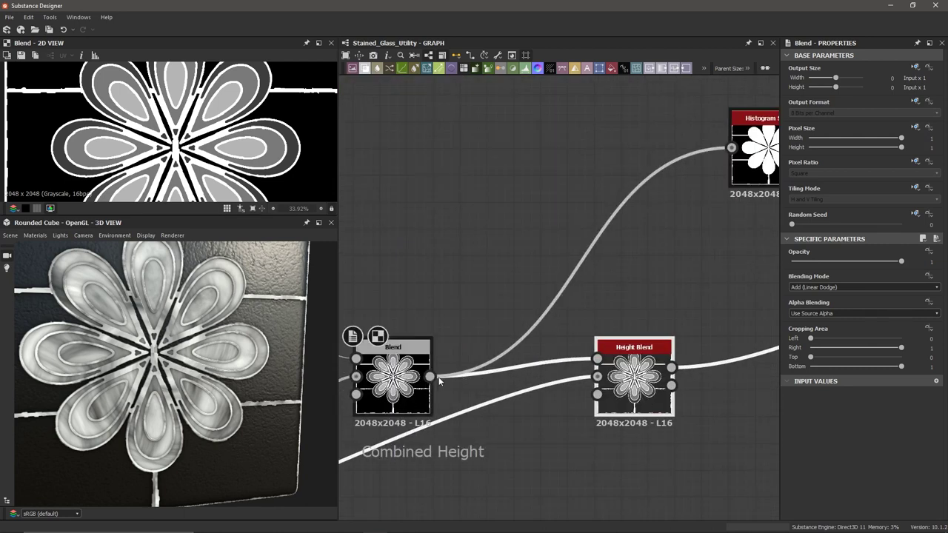
left_click_drag(430, 377, 703, 256)
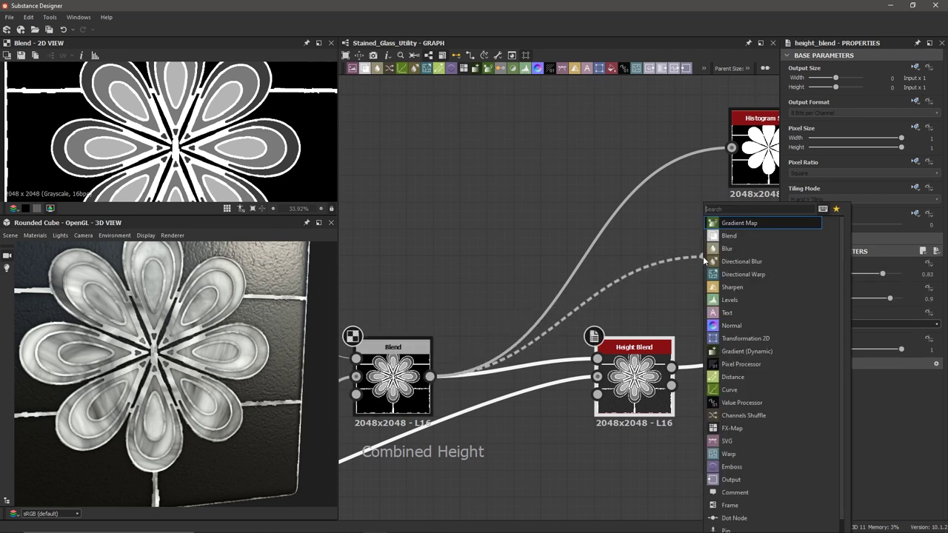
type("hist")
key("Down")
key("Return")
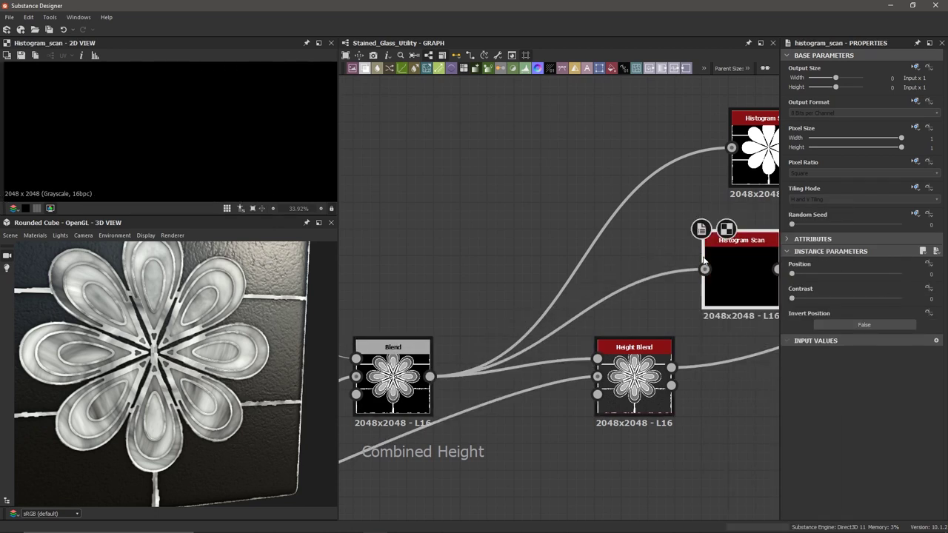
Isolate the metal outlines in the second Histogram Scan with Position 0.02 and Contrast 1.
double_click(724, 261)
left_click_drag(791, 273, 797, 275)
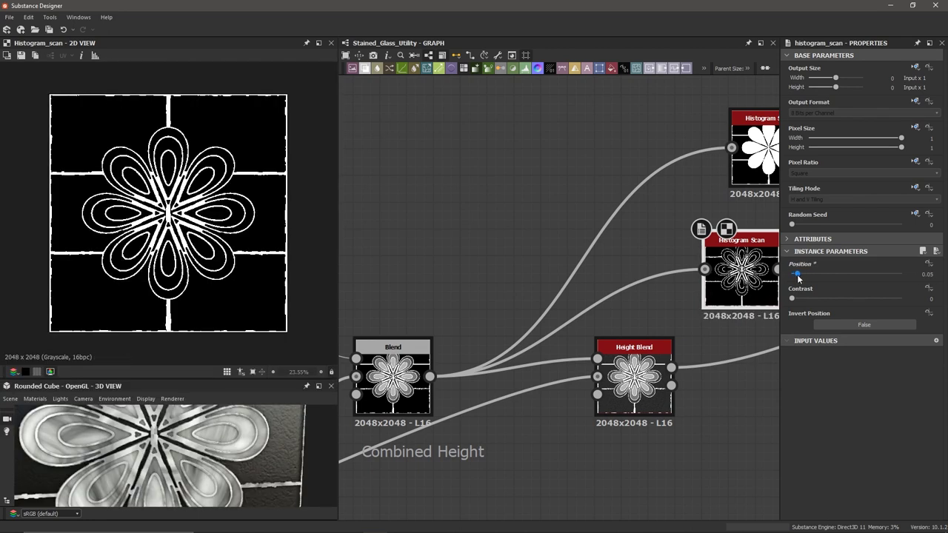
left_click_drag(791, 297, 921, 319)
mouse_move(798, 276)
left_mouse_down()
mouse_move(898, 284)
mouse_move(794, 286)
left_mouse_up()
middle_click_drag(654, 243, 533, 262)
scroll(639, 233, "down", 2)
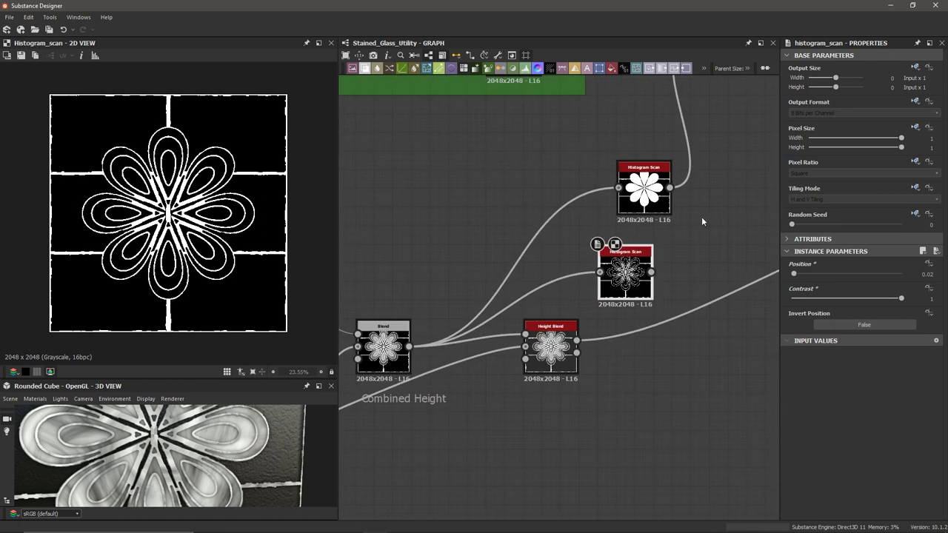
Insert a Blend node after the masked swirly texture Blend and line it up level with that node.
middle_click_drag(702, 214, 648, 232)
scroll(606, 270, "up", 2)
scroll(640, 241, "down", 2)
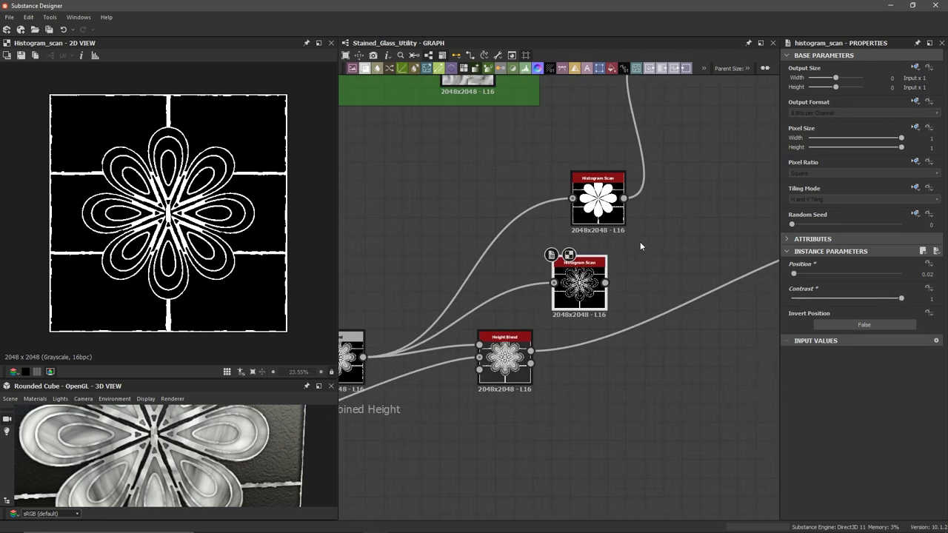
left_click_drag(246, 379, 246, 216)
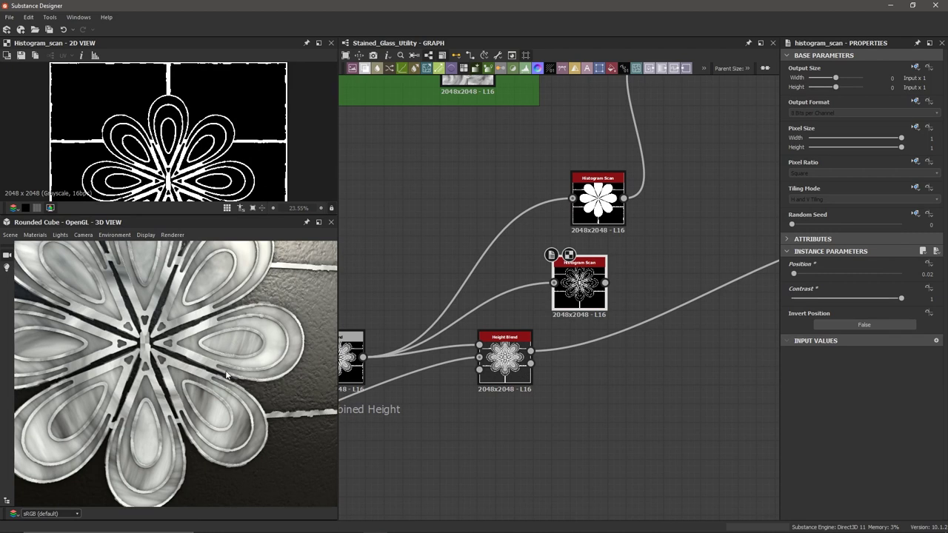
left_click_drag(202, 328, 202, 332)
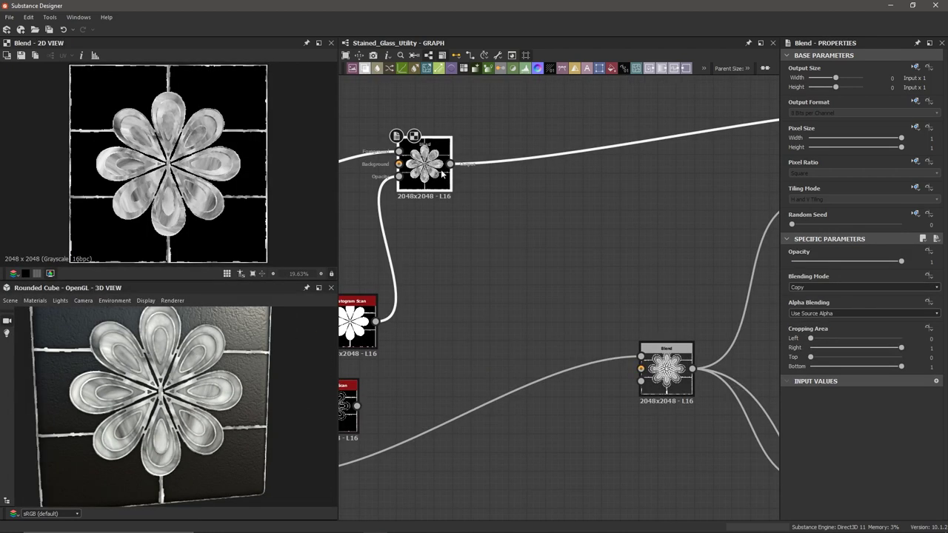
key("space")
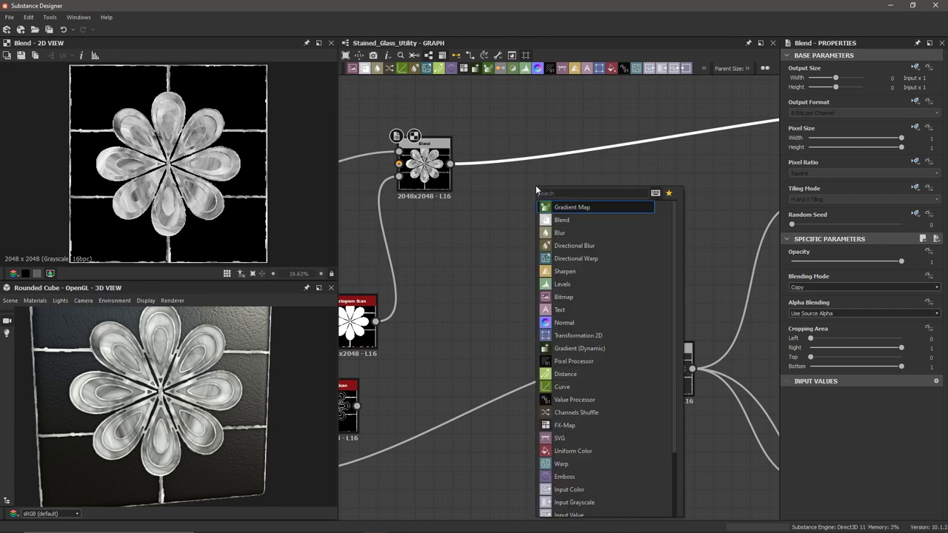
type("blend")
key("Return")
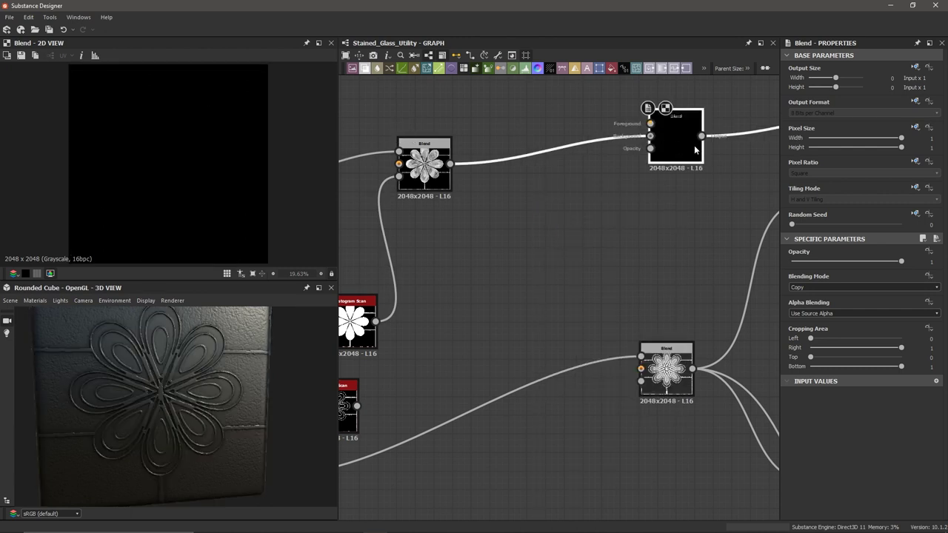
left_click_drag(693, 145, 625, 172)
scroll(515, 180, "up", 3)
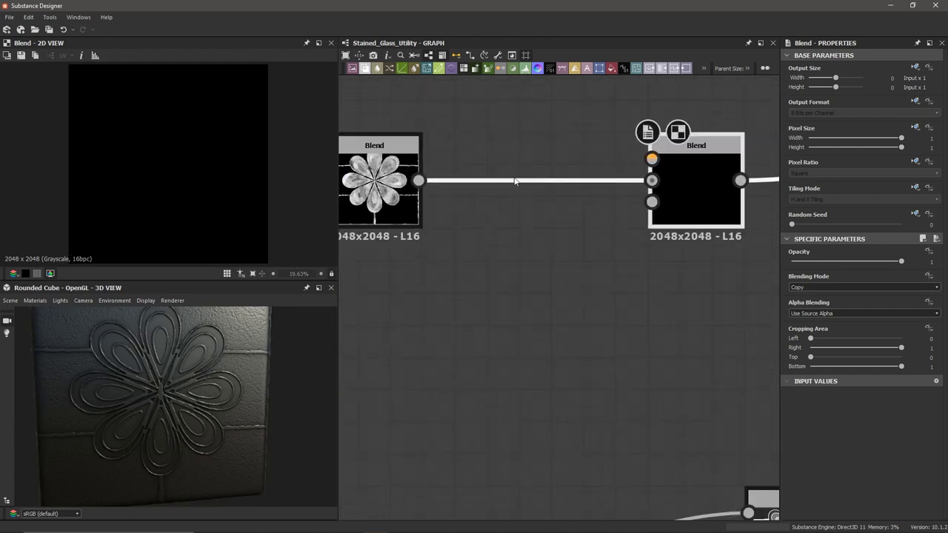
left_click(394, 181)
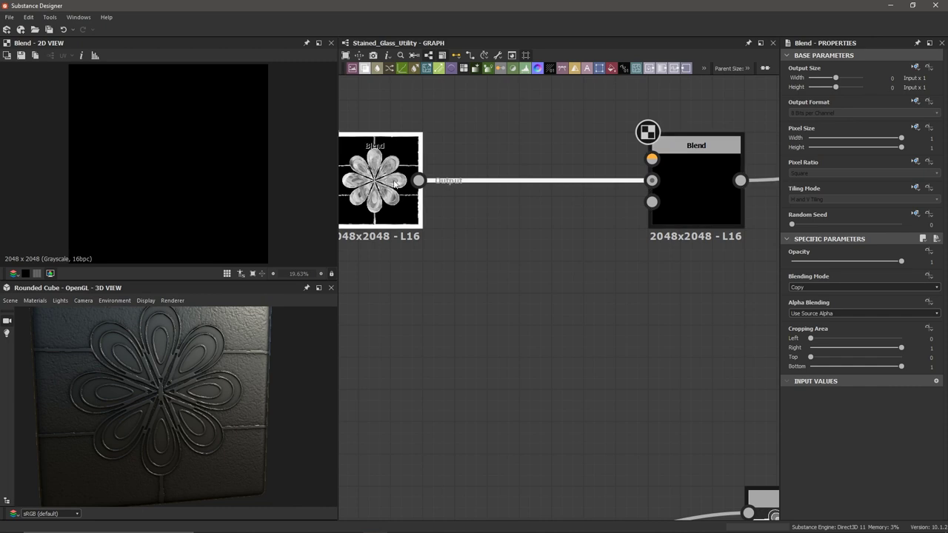
left_click(676, 186)
scroll(554, 230, "down", 3)
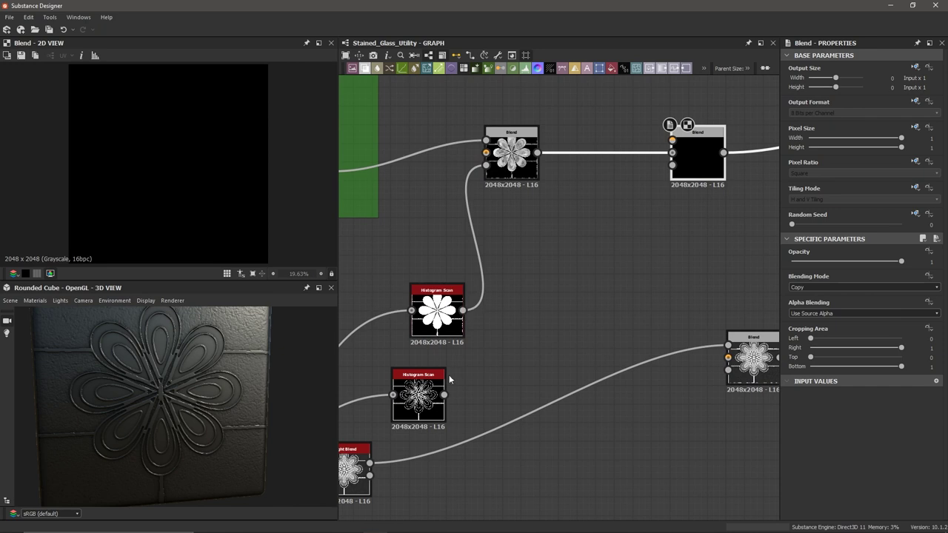
Feed the outline Histogram Scan into the new Blend's Foreground and set its Blending Mode to Subtract.
scroll(447, 393, "up", 2)
left_click_drag(442, 398, 666, 135)
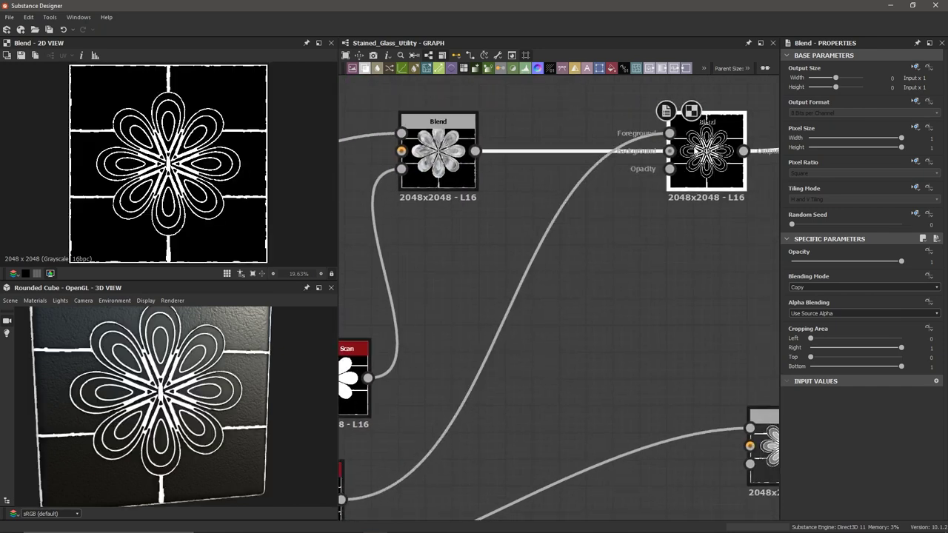
left_click(796, 288)
left_click(799, 313)
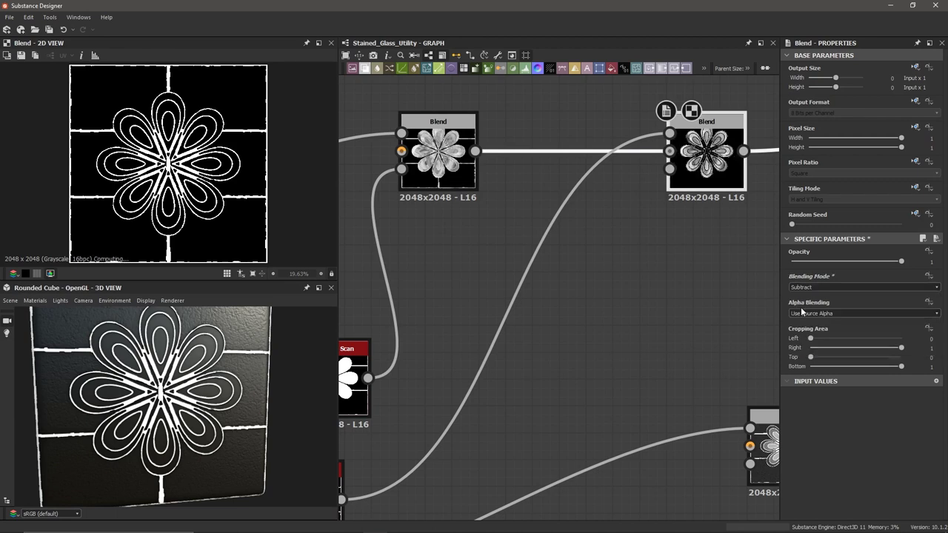
Examine the subtracted metal outlines around the petals and flower centre up close in the 3D and 2D views.
scroll(226, 387, "up", 5)
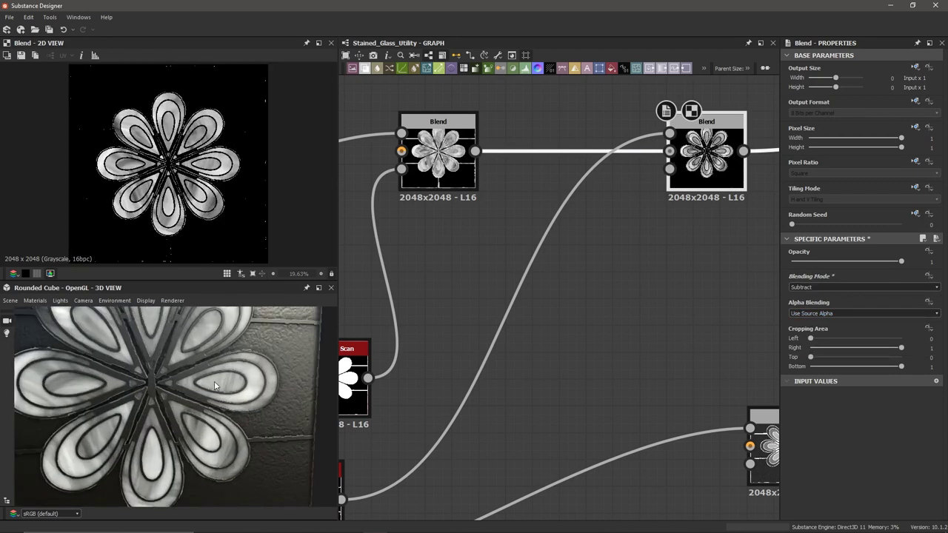
scroll(224, 386, "up", 5)
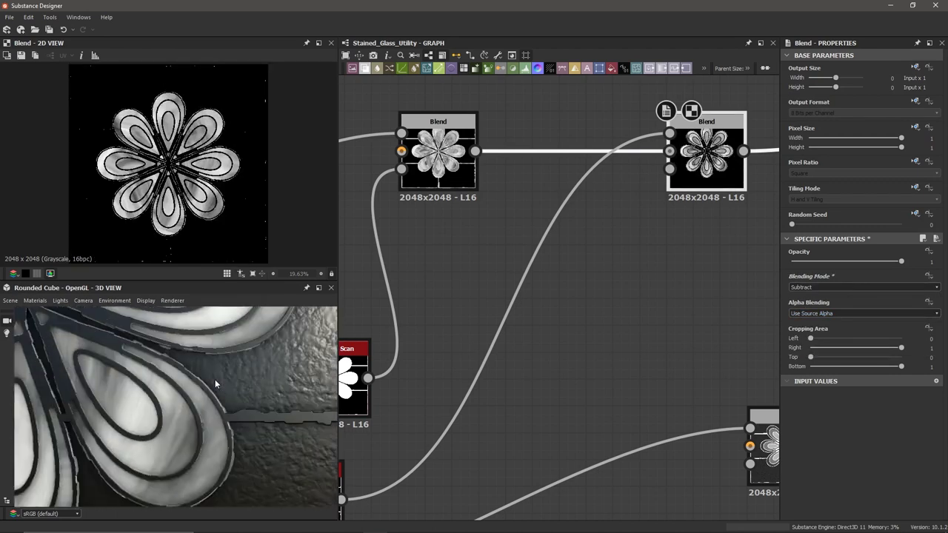
scroll(191, 358, "up", 3)
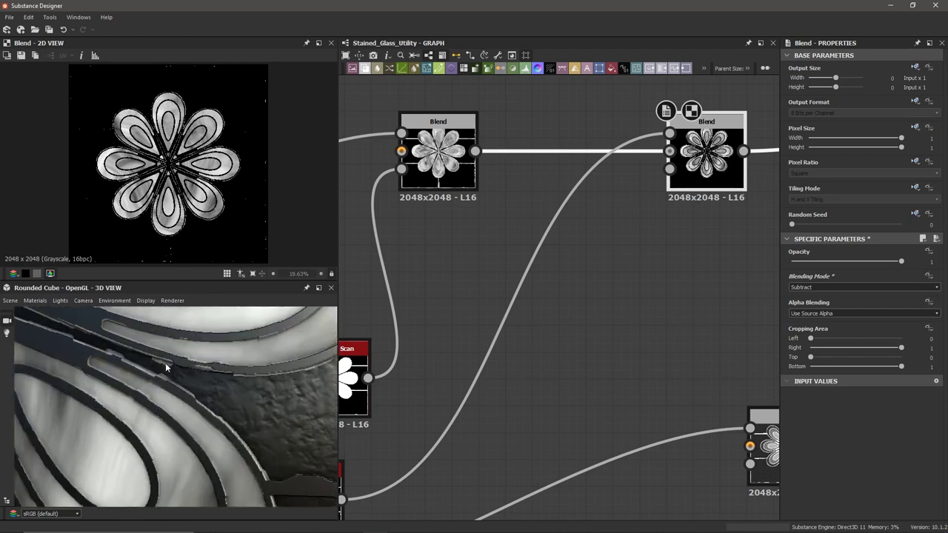
scroll(214, 366, "down", 6)
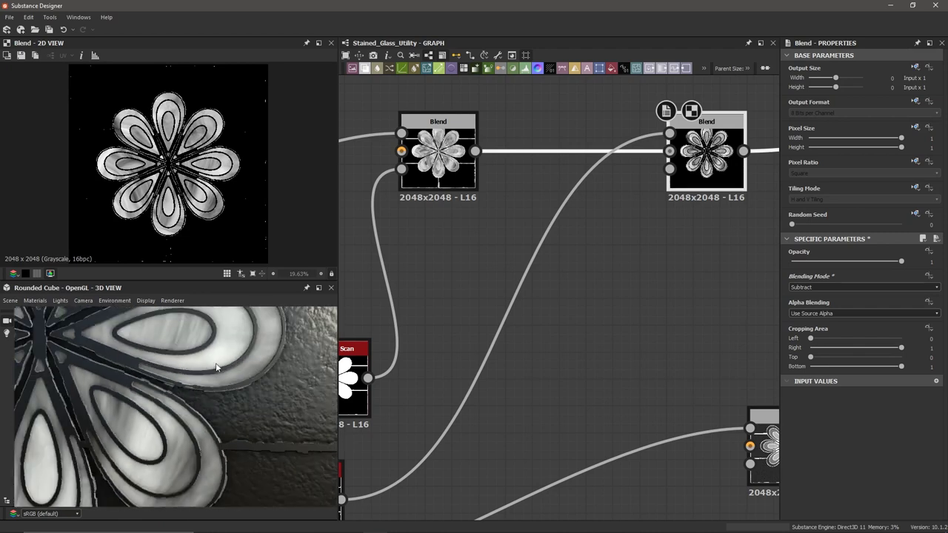
left_click_drag(137, 323, 170, 354)
scroll(159, 340, "down", 3)
scroll(172, 351, "up", 4)
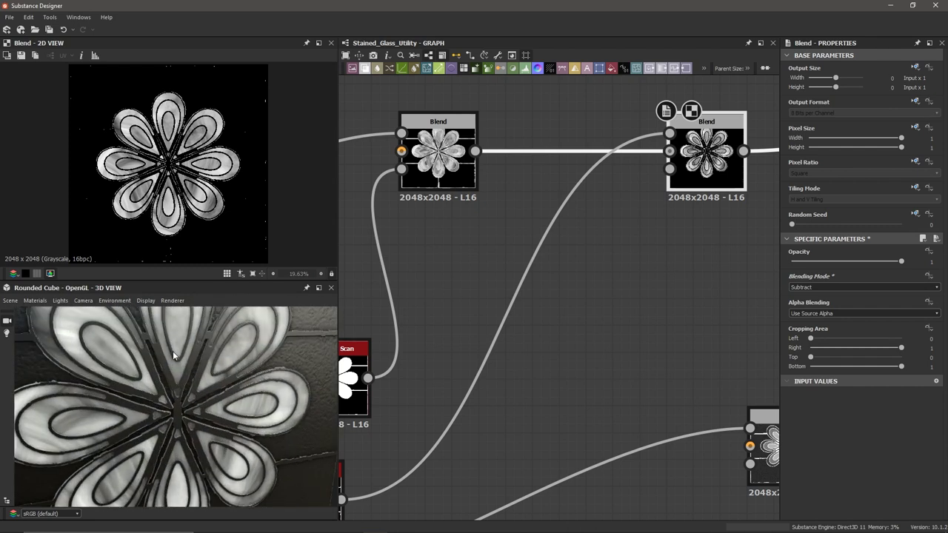
left_click_drag(120, 407, 119, 389)
scroll(217, 161, "up", 5)
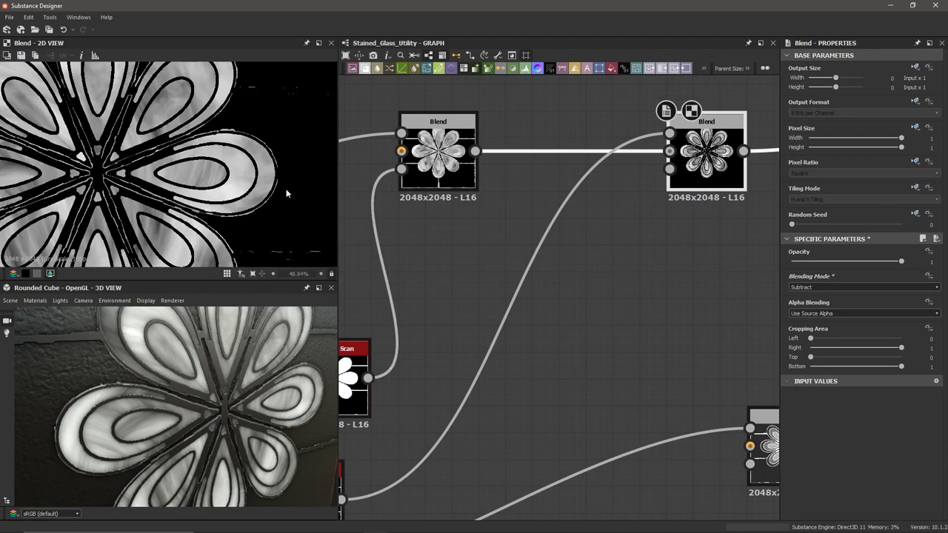
scroll(191, 163, "down", 2)
scroll(191, 163, "down", 2)
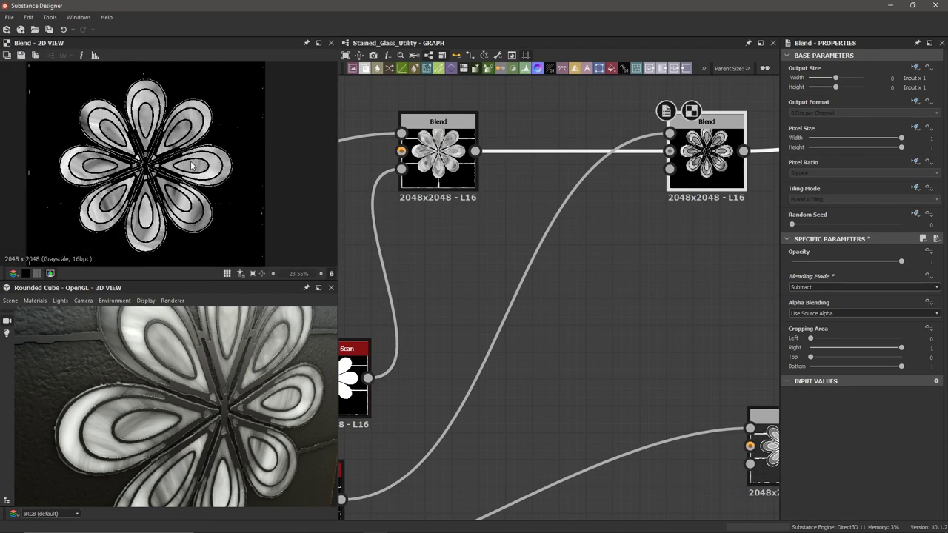
Preview the outline Histogram Scan and inspect its line thickness and its connection from the Combined Height Blend.
middle_click_drag(658, 286, 786, 129)
double_click(444, 349)
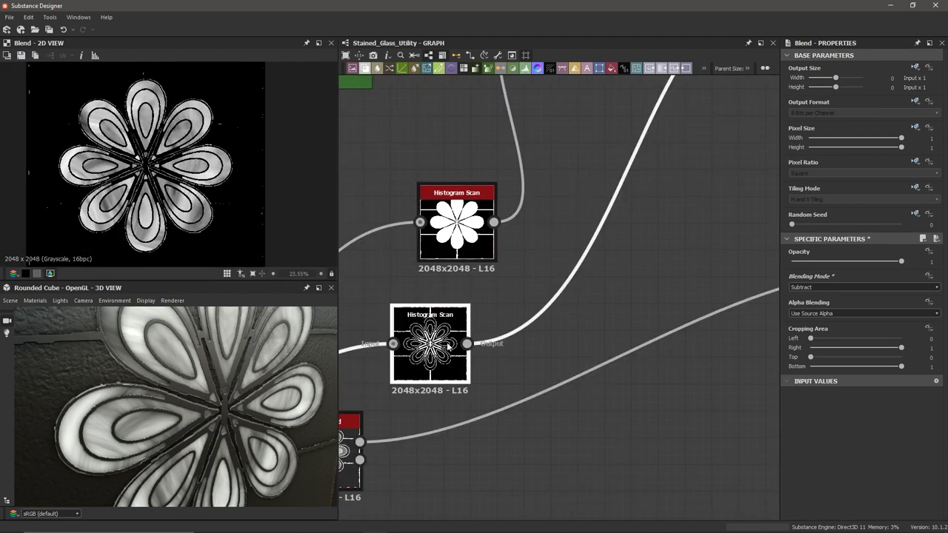
scroll(437, 348, "down", 2)
middle_click_drag(436, 348, 593, 303)
scroll(577, 316, "down", 2)
scroll(486, 357, "up", 2)
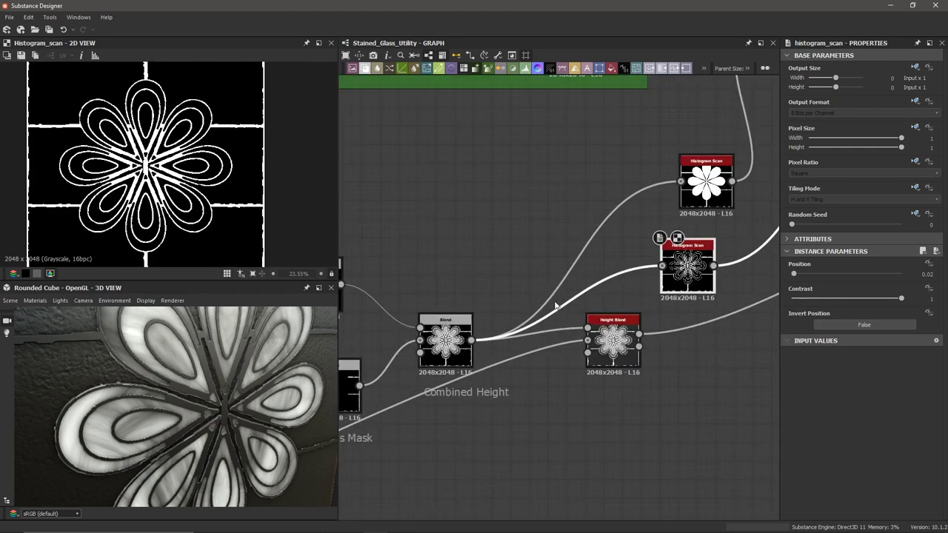
middle_click_drag(678, 279, 551, 294)
scroll(552, 294, "up", 1)
scroll(551, 294, "up", 1)
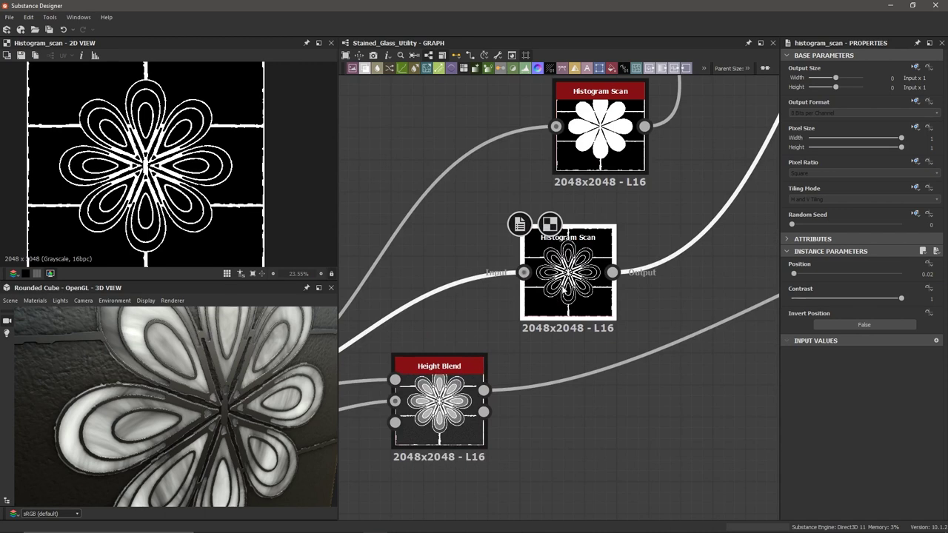
scroll(262, 235, "up", 3)
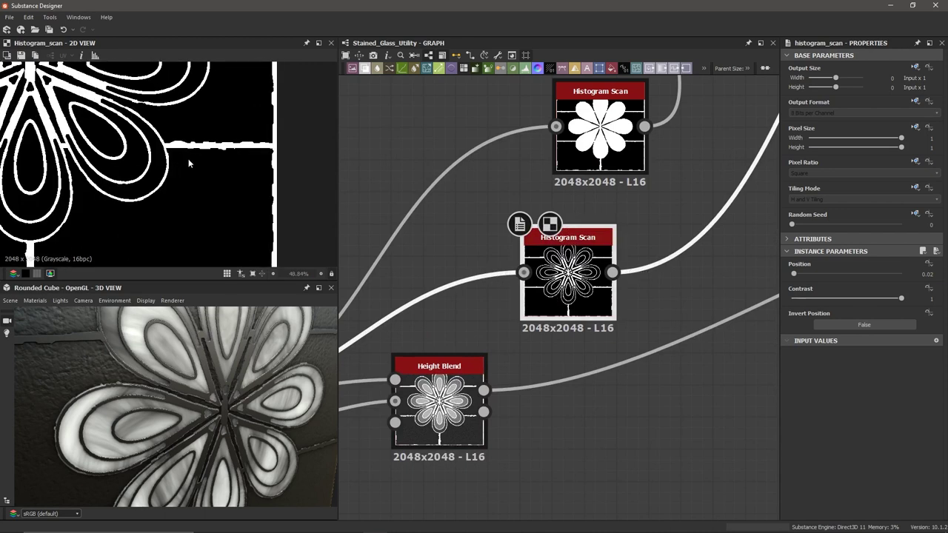
Insert a Distance node after the outline Histogram Scan and place it beside that node.
middle_click_drag(563, 255, 433, 268)
scroll(512, 245, "down", 1)
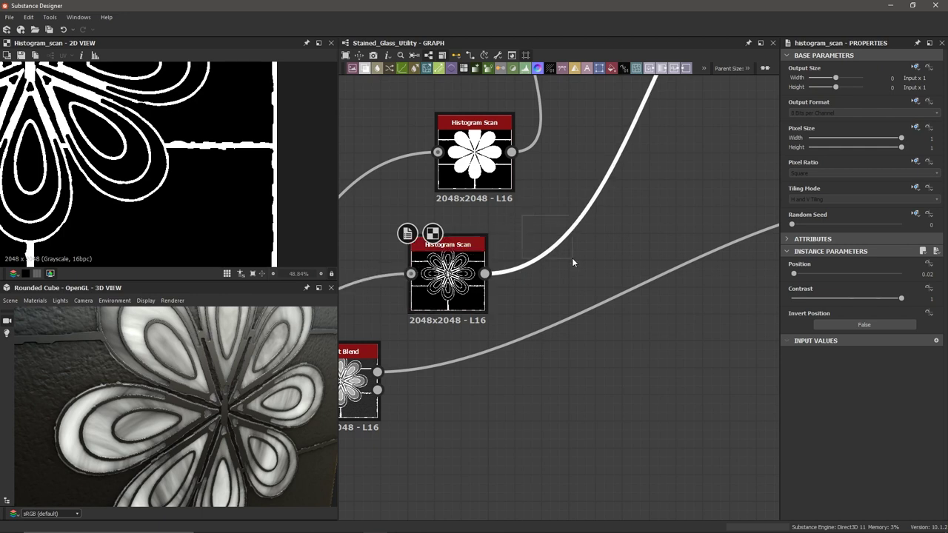
scroll(524, 248, "down", 1)
key("space")
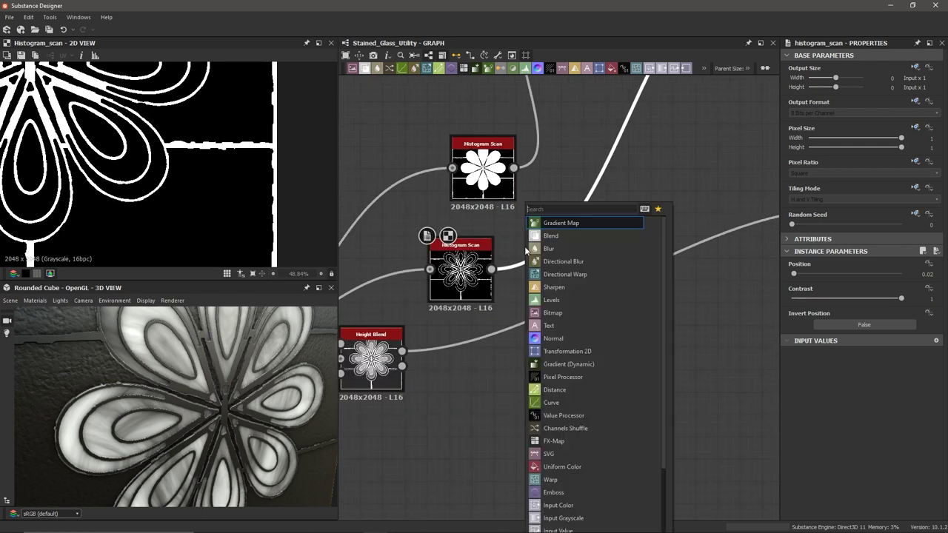
type("distance")
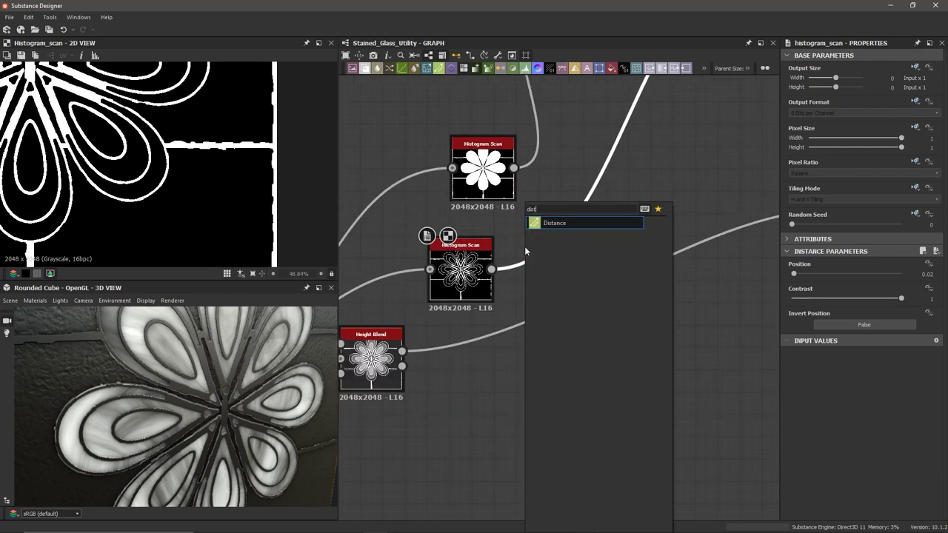
key("Return")
scroll(205, 165, "down", 2)
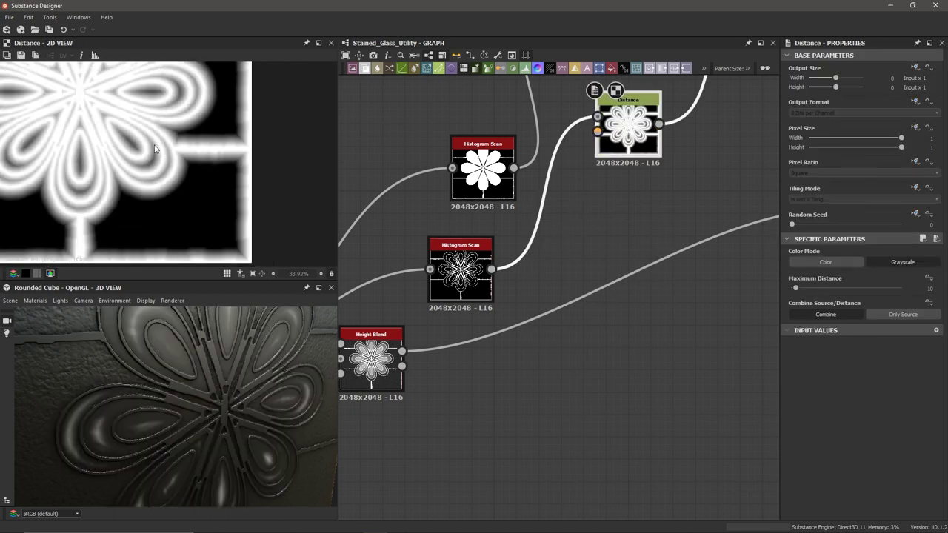
left_click_drag(636, 130, 579, 254)
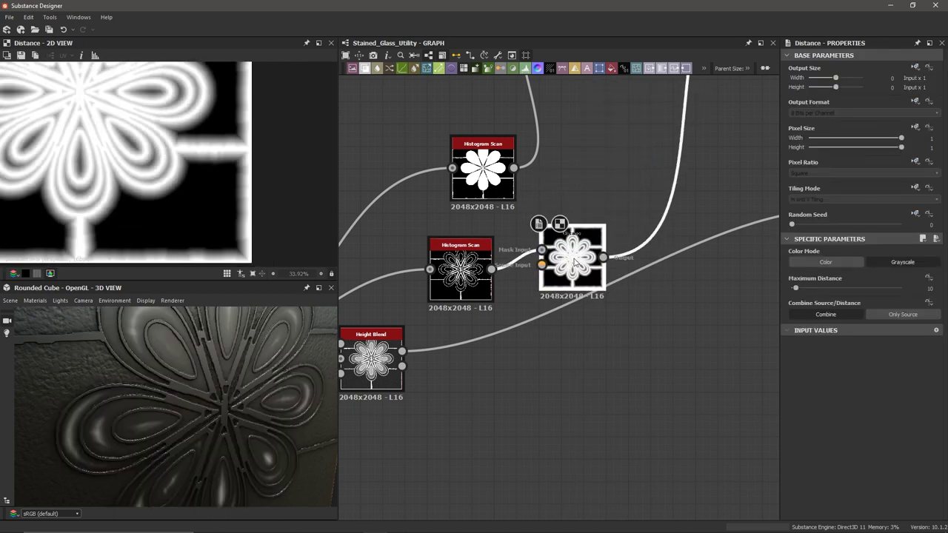
Widen the outlines by setting the Distance node's Maximum Distance to 6.69, and adjust the node's placement.
left_click_drag(795, 287, 793, 294)
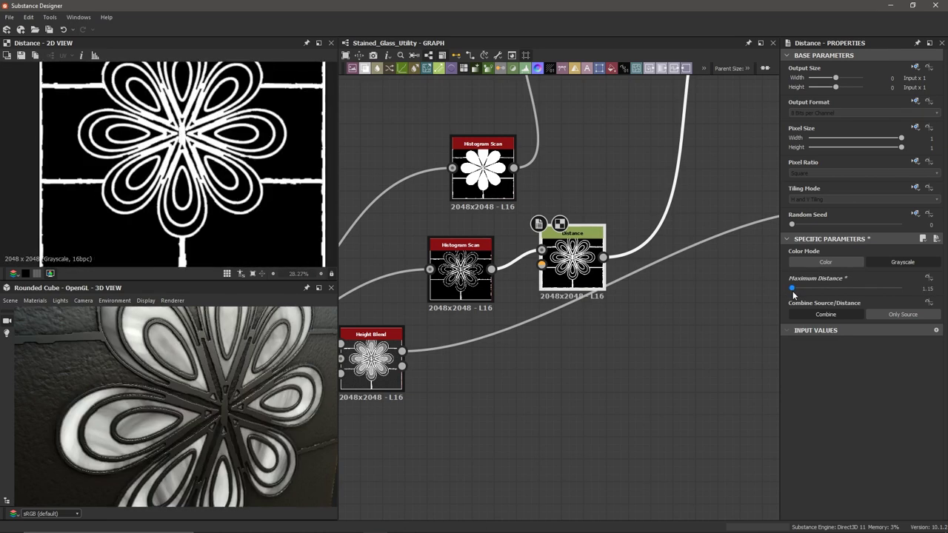
left_click_drag(794, 294, 795, 292)
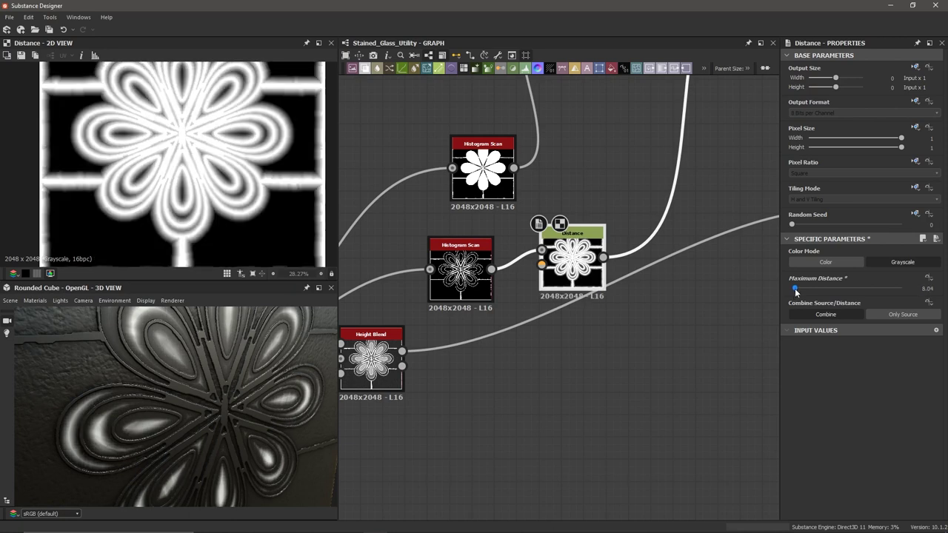
key("Down")
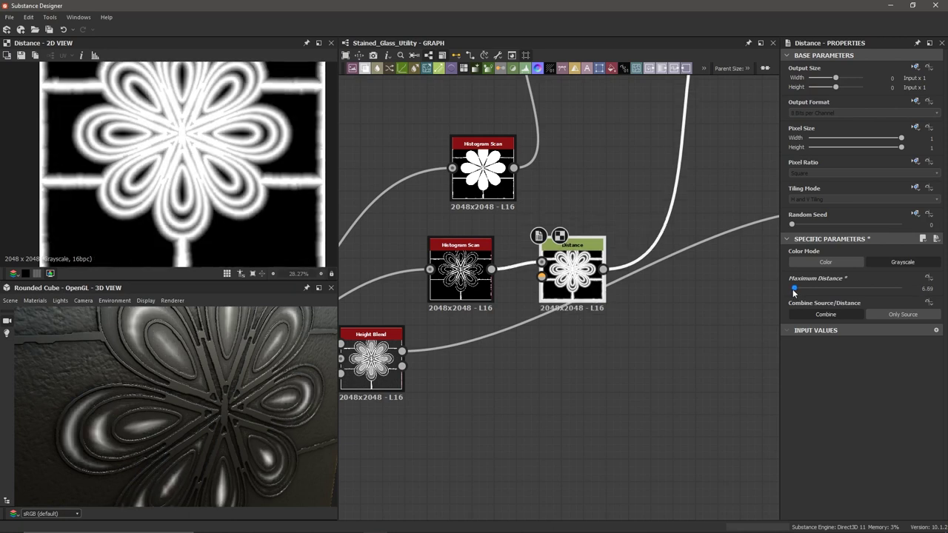
left_click_drag(580, 275, 580, 252)
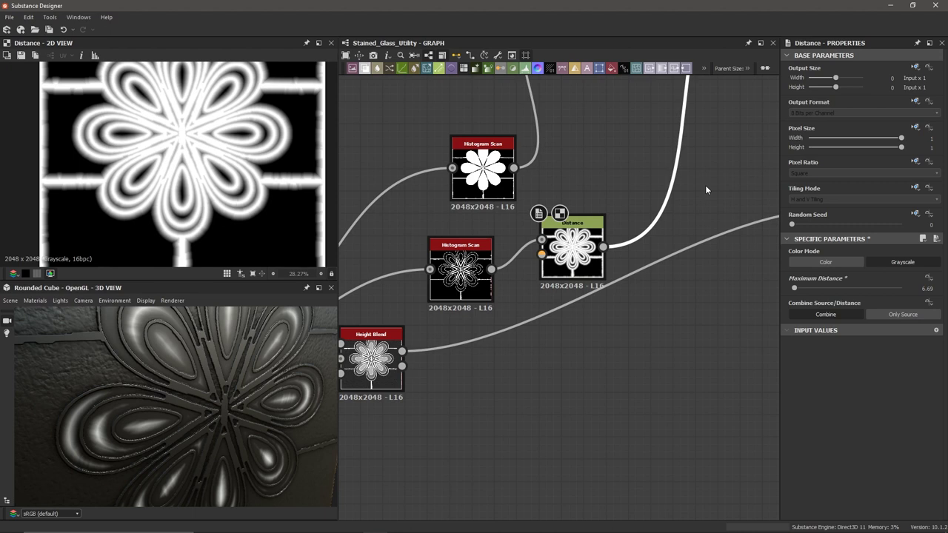
Insert a Histogram Scan node after the Distance node and place it near that node.
key("space")
type("hist")
key("Down")
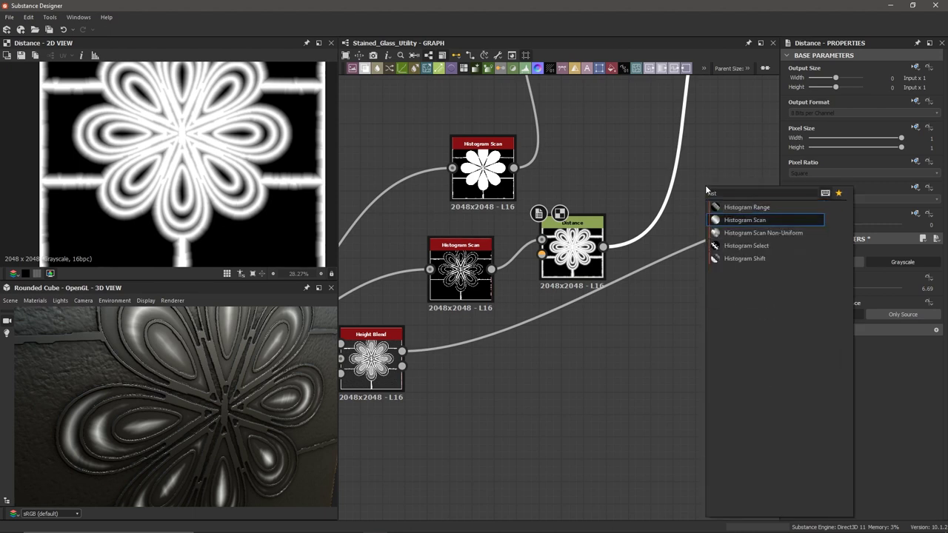
key("Return")
left_click_drag(667, 121, 668, 187)
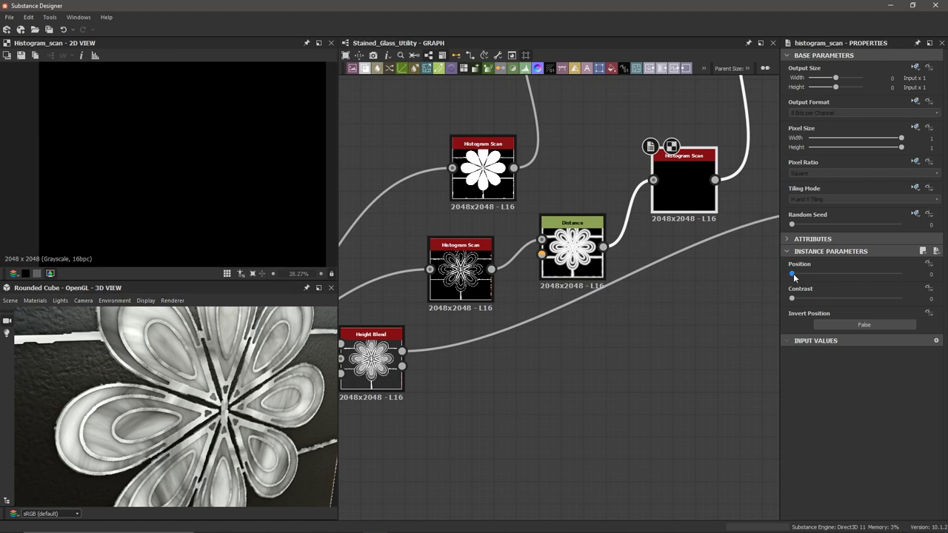
Sharpen the widened outlines in the new Histogram Scan with Position 0.15 and Contrast 1, and check the flower up close.
left_click_drag(793, 273, 901, 298)
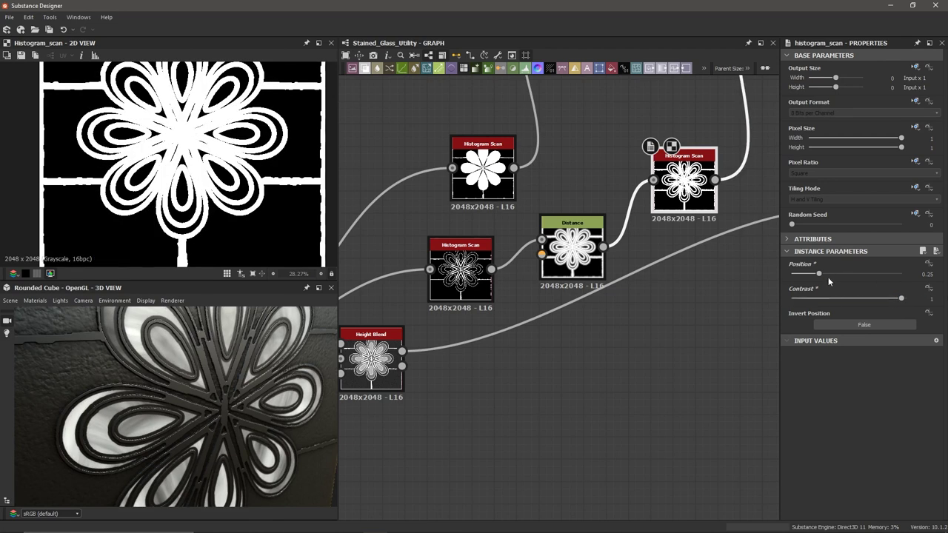
left_click_drag(818, 276, 806, 275)
scroll(212, 367, "up", 3)
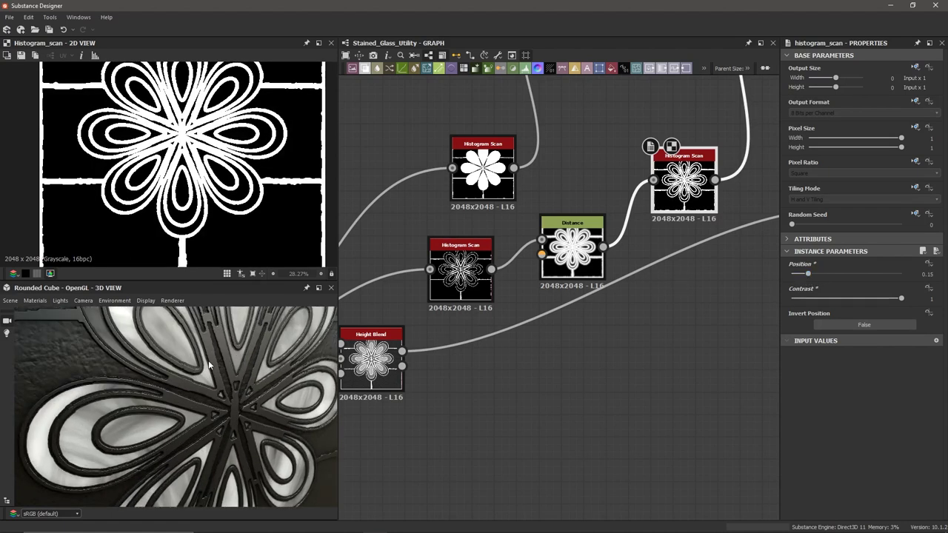
left_click_drag(241, 421, 225, 408)
scroll(202, 158, "up", 2)
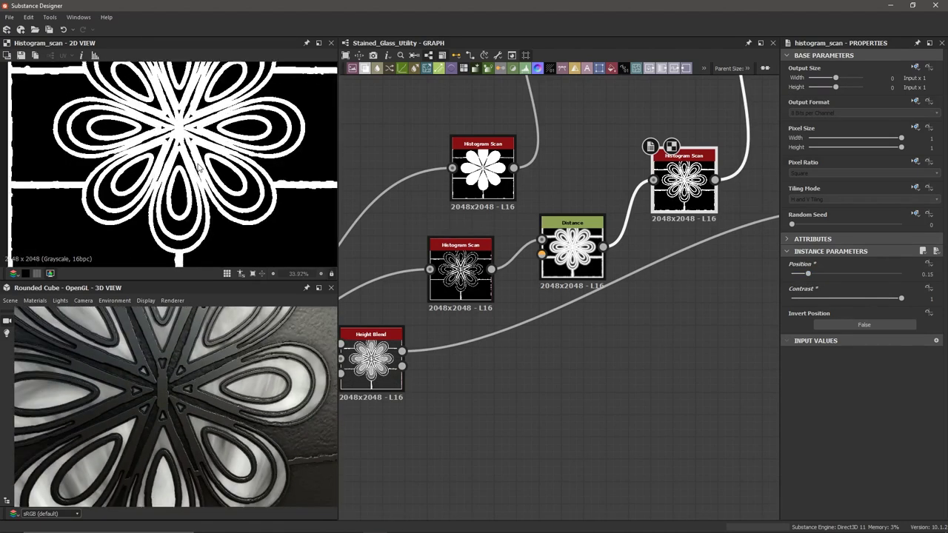
Soften the widened outlines by setting the Position to 0.11 and Contrast to 0.7 in the Histogram Scan after the Distance node.
scroll(656, 207, "down", 3)
middle_click_drag(656, 211, 583, 232)
middle_click_drag(624, 199, 570, 236)
scroll(588, 225, "up", 1)
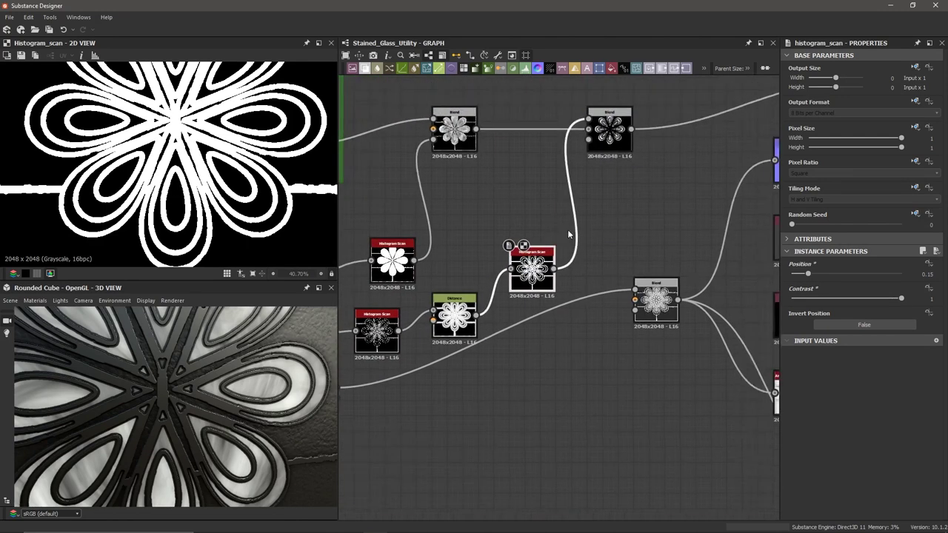
scroll(580, 186, "up", 2)
middle_click_drag(634, 129, 619, 202)
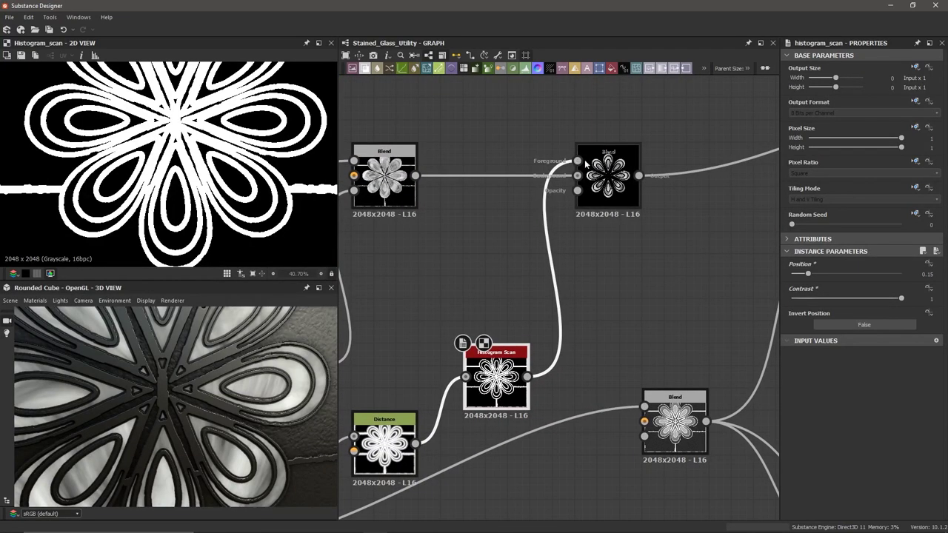
scroll(616, 260, "down", 1)
middle_click_drag(616, 259, 681, 170)
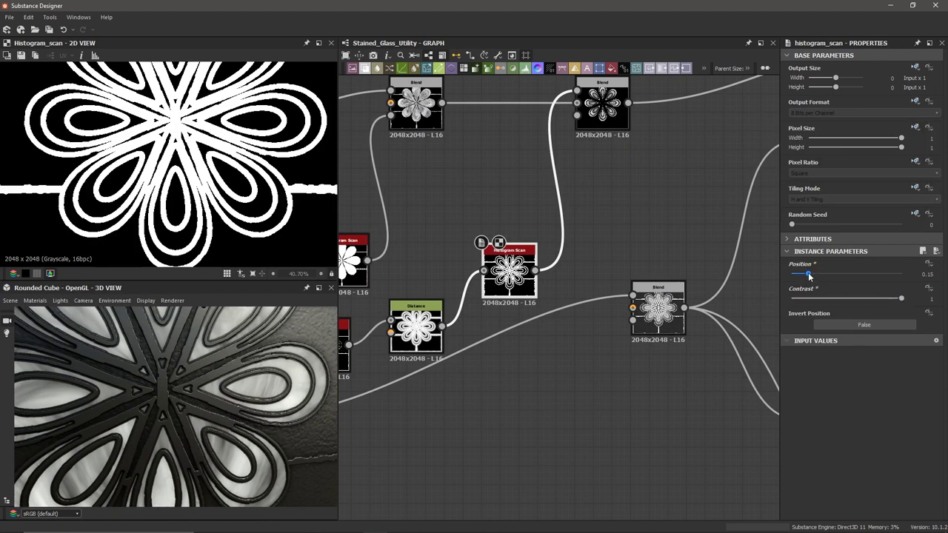
mouse_move(808, 275)
left_mouse_down()
mouse_move(793, 279)
mouse_move(822, 282)
mouse_move(809, 280)
left_mouse_up()
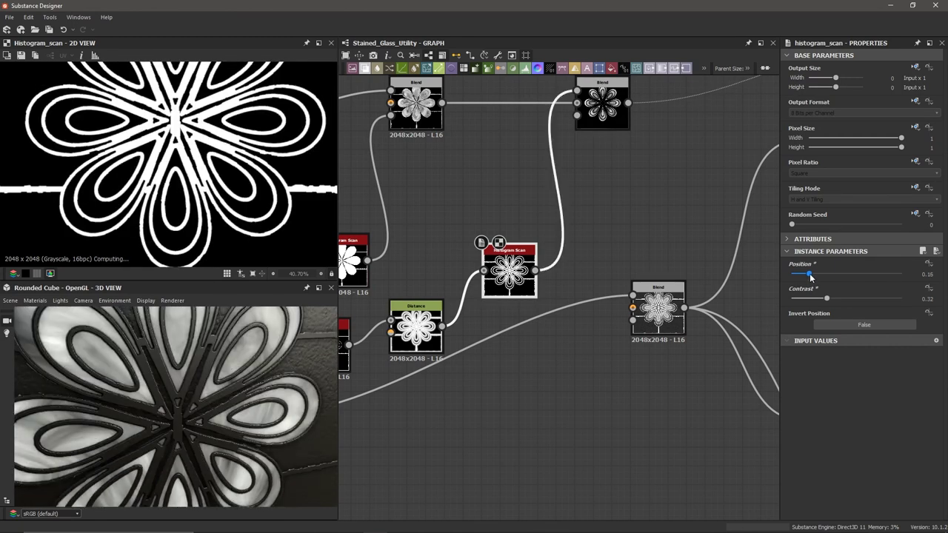
mouse_move(810, 274)
left_mouse_down()
mouse_move(809, 302)
mouse_move(864, 306)
mouse_move(820, 305)
mouse_move(853, 305)
mouse_move(815, 274)
mouse_move(804, 278)
left_mouse_up()
left_click_drag(852, 297, 867, 298)
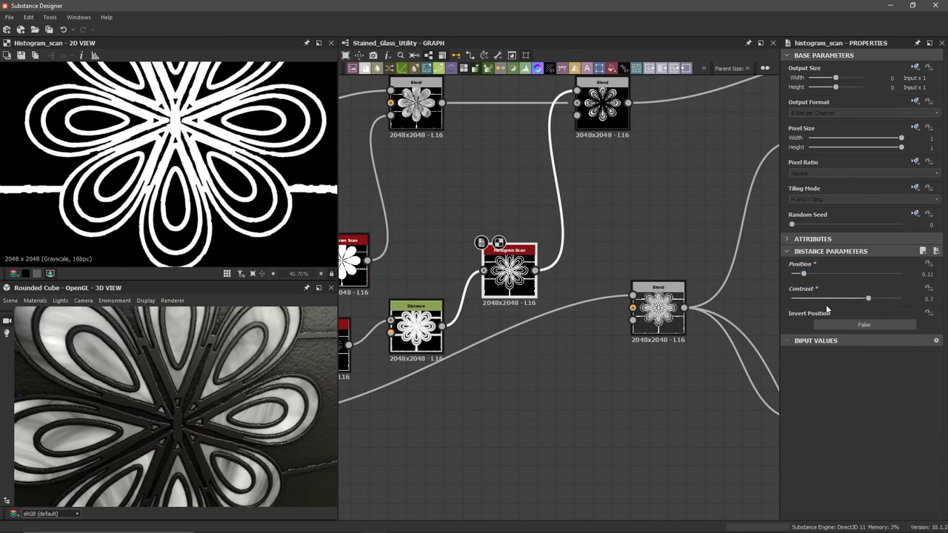
Lower the same Histogram Scan's Position to 0.08 and inspect the outline edges on the 3D flower.
scroll(245, 369, "up", 5)
left_click_drag(250, 370, 244, 368)
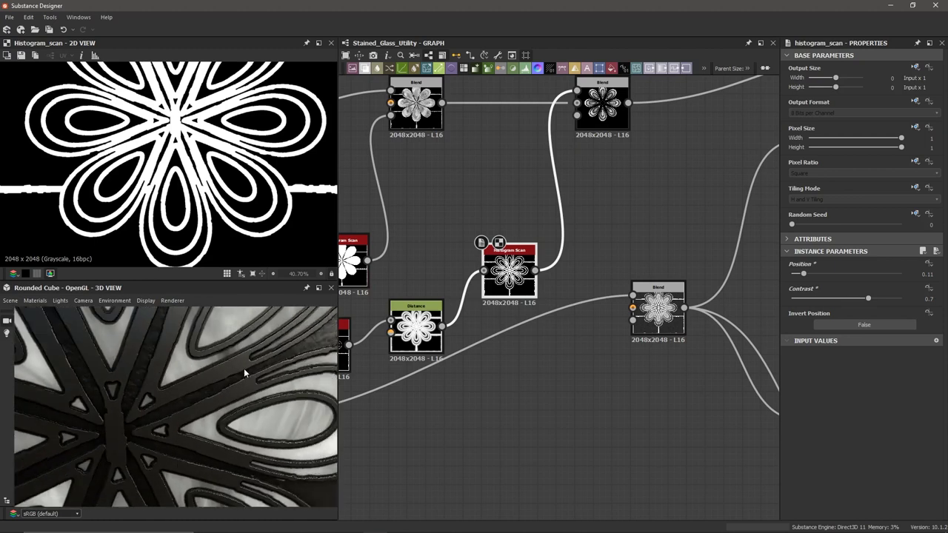
scroll(244, 367, "down", 3)
scroll(244, 365, "up", 3)
scroll(245, 364, "down", 1)
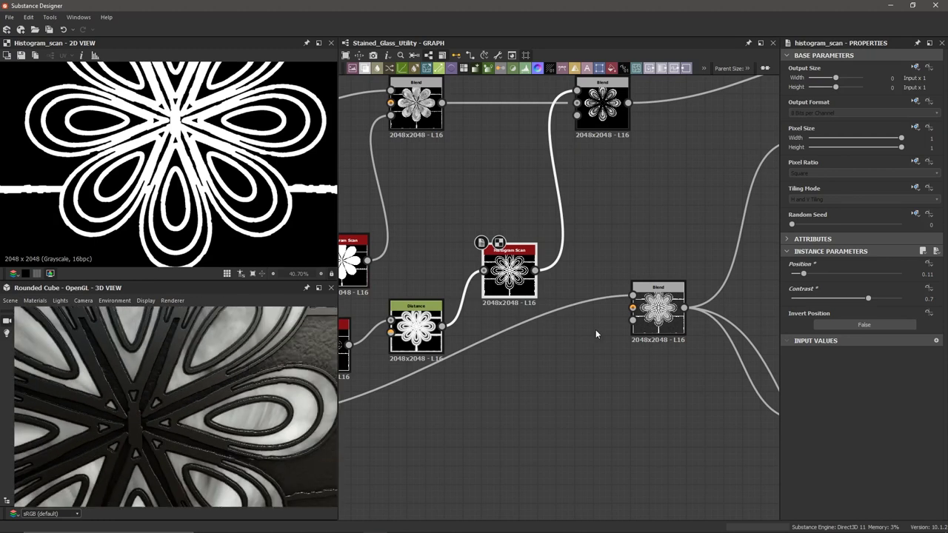
left_click_drag(805, 275, 799, 275)
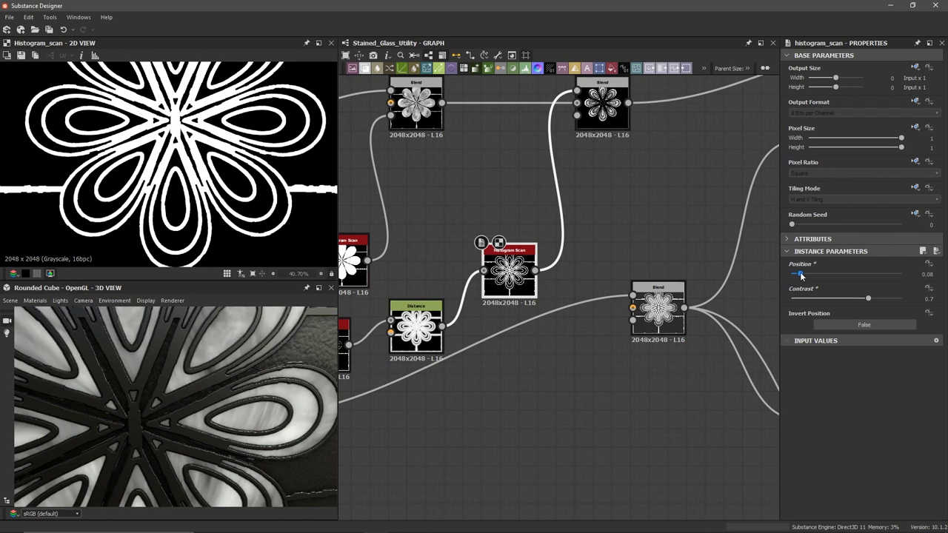
mouse_move(197, 393)
left_mouse_down()
mouse_move(187, 393)
mouse_move(199, 390)
left_mouse_up()
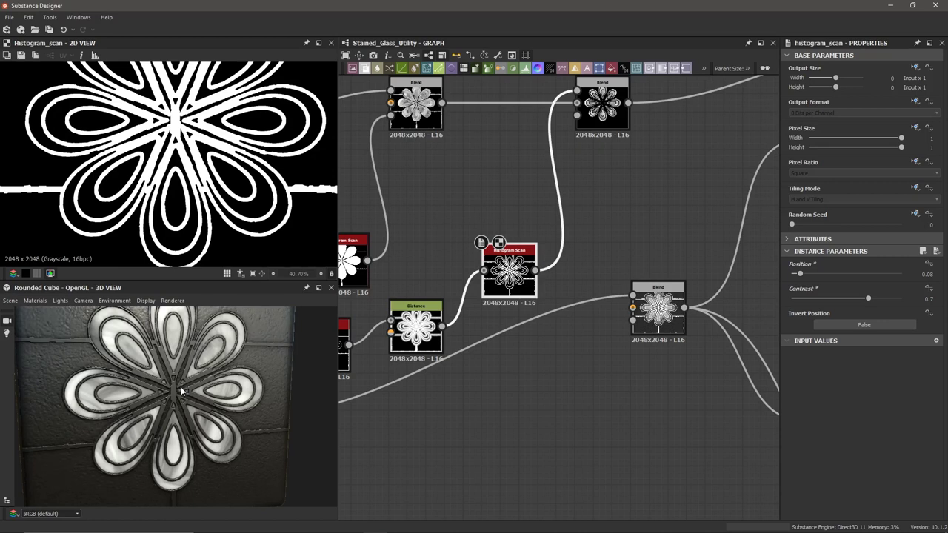
scroll(184, 394, "up", 5)
left_click_drag(101, 392, 135, 394)
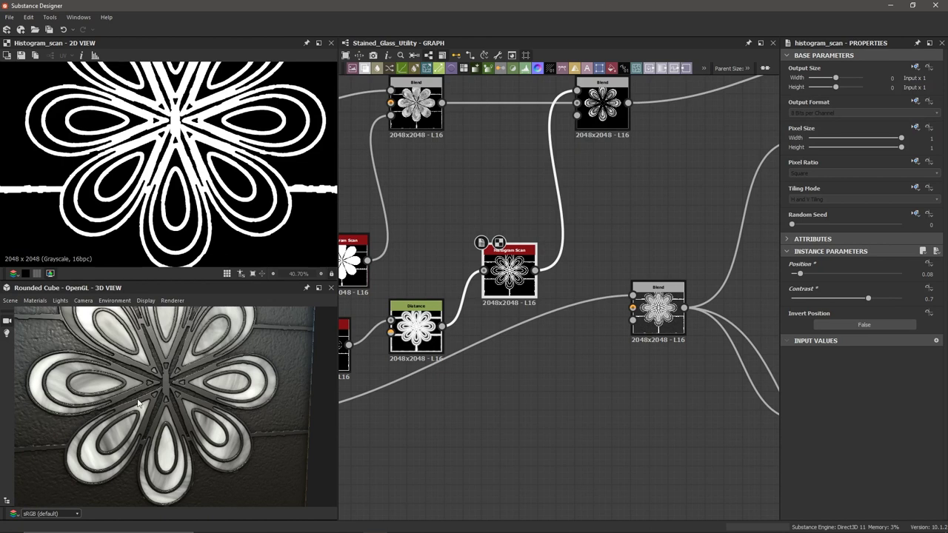
Move the output nodes, their source nodes and the height Blend farther from the base color chain to make room.
scroll(597, 238, "down", 5)
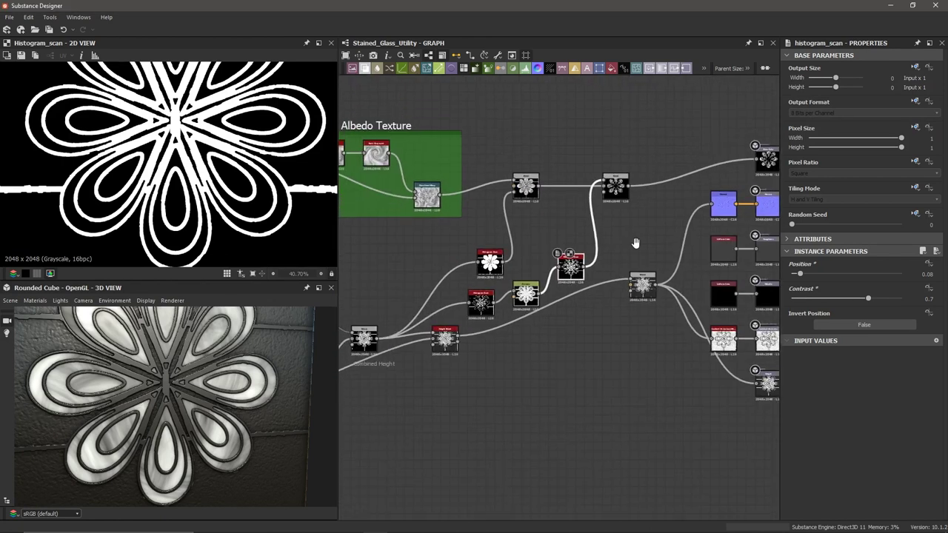
middle_click_drag(618, 258, 570, 250)
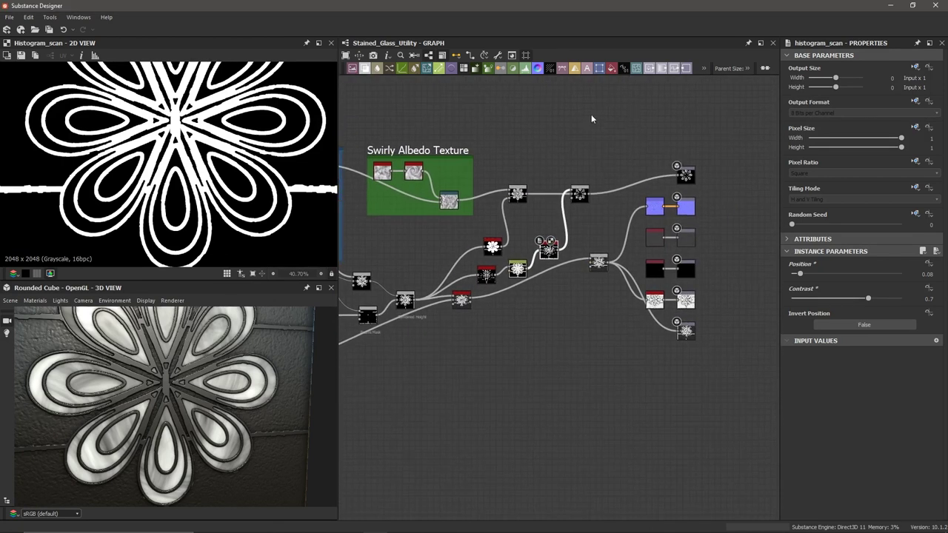
left_click_drag(592, 115, 760, 341)
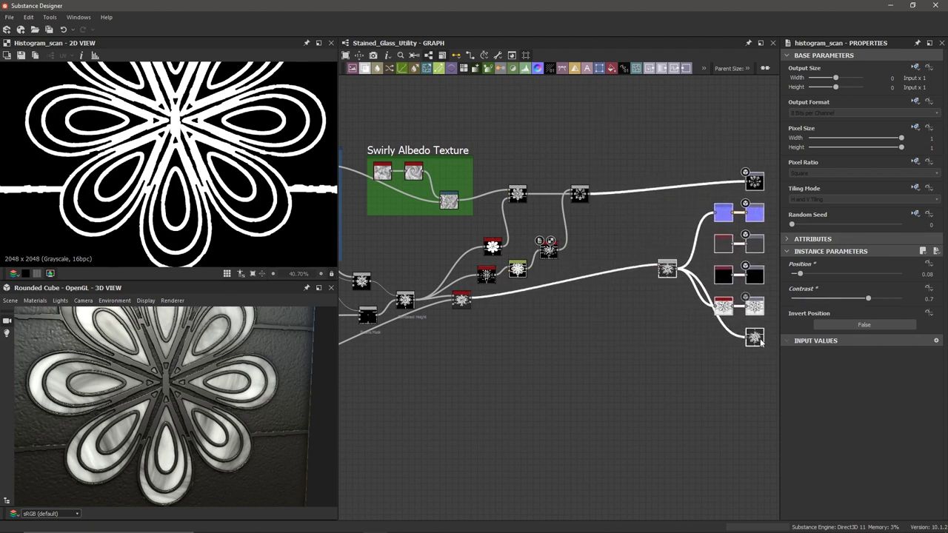
scroll(562, 365, "up", 6)
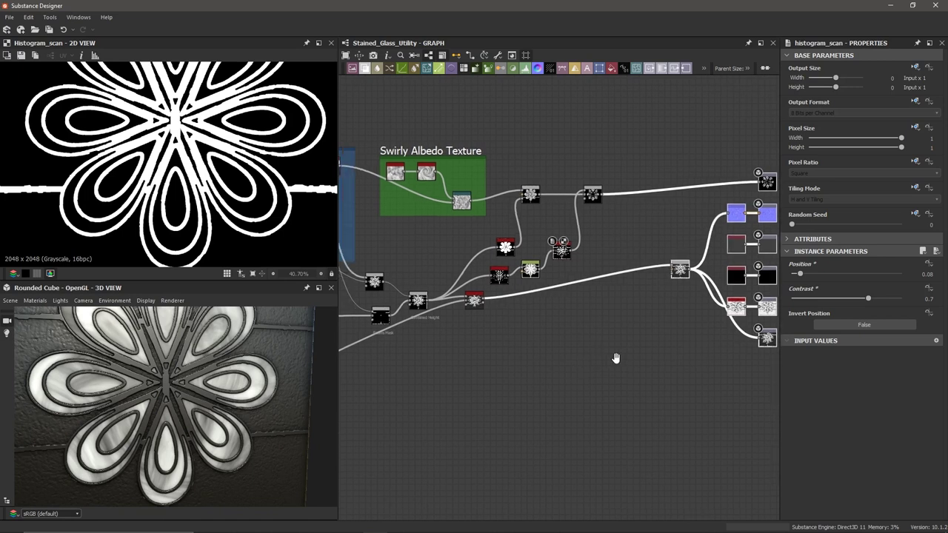
Preview the Subtract Blend and examine the glass and outline edges on the 3D flower from several distances and angles.
double_click(632, 146)
scroll(186, 390, "up", 4)
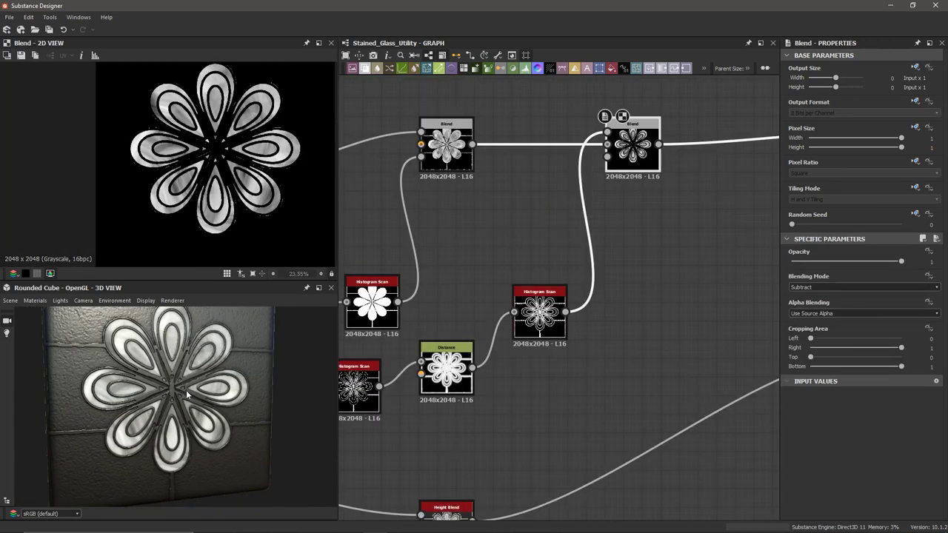
scroll(182, 371, "down", 2)
left_click_drag(183, 372, 231, 391)
scroll(268, 389, "up", 2)
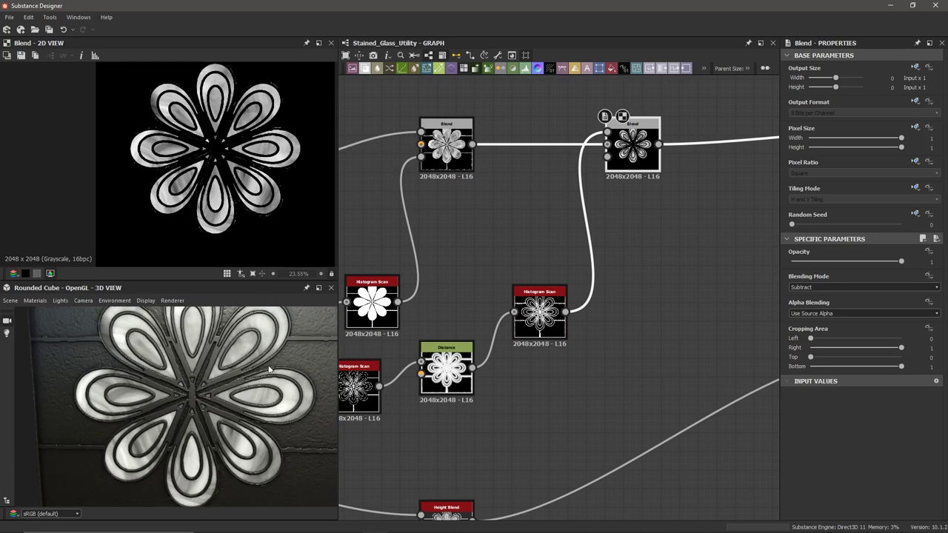
scroll(267, 397, "up", 2)
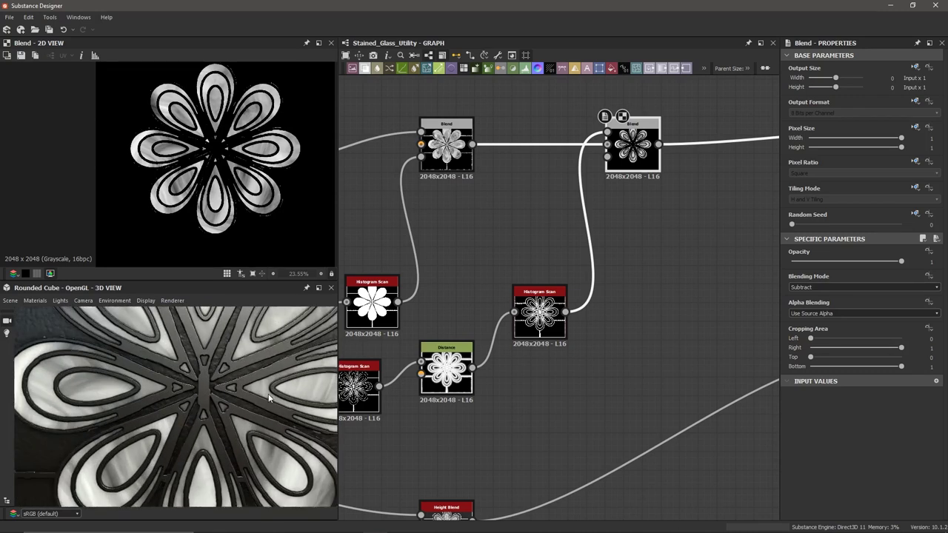
scroll(263, 393, "up", 2)
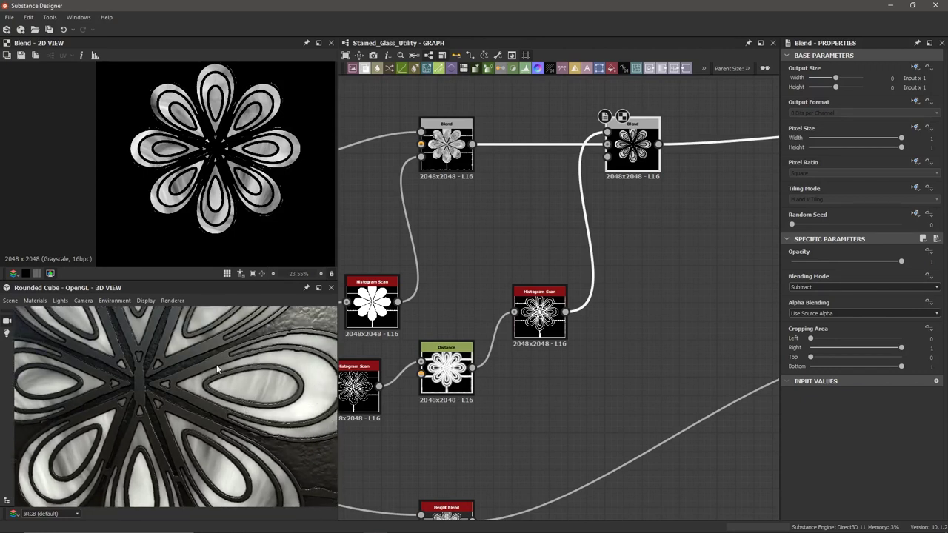
scroll(241, 402, "down", 3)
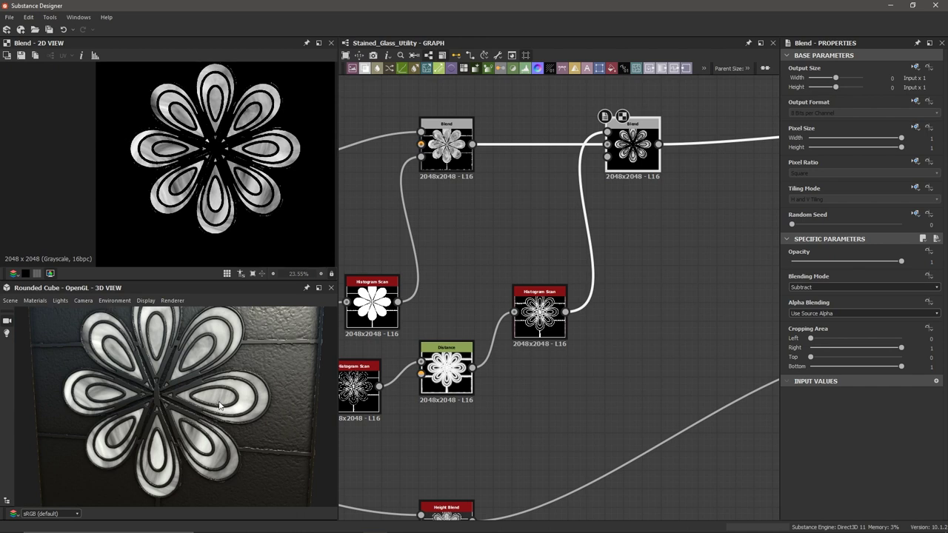
scroll(220, 404, "down", 1)
left_click_drag(180, 400, 196, 406)
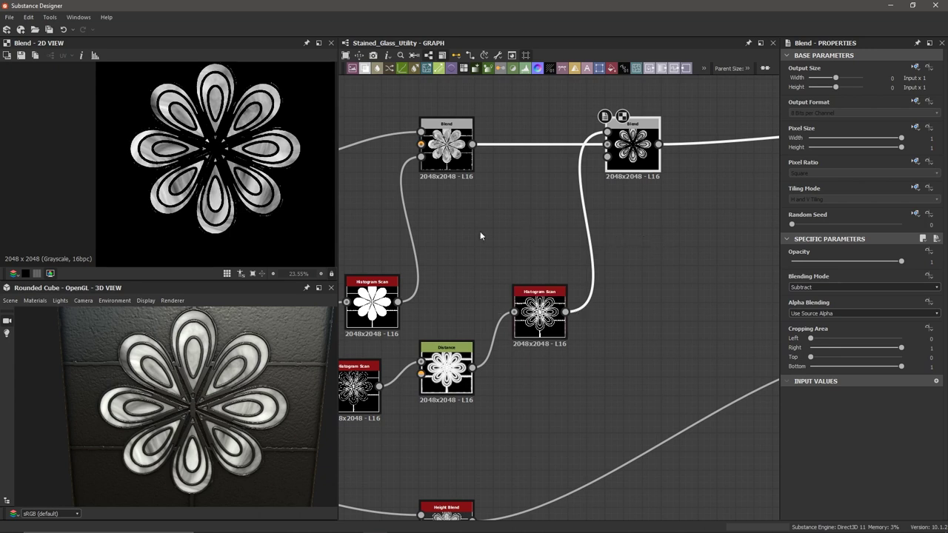
Add a Cells 4 node in the empty area above the Flower frame.
scroll(479, 231, "down", 5)
scroll(489, 187, "up", 2)
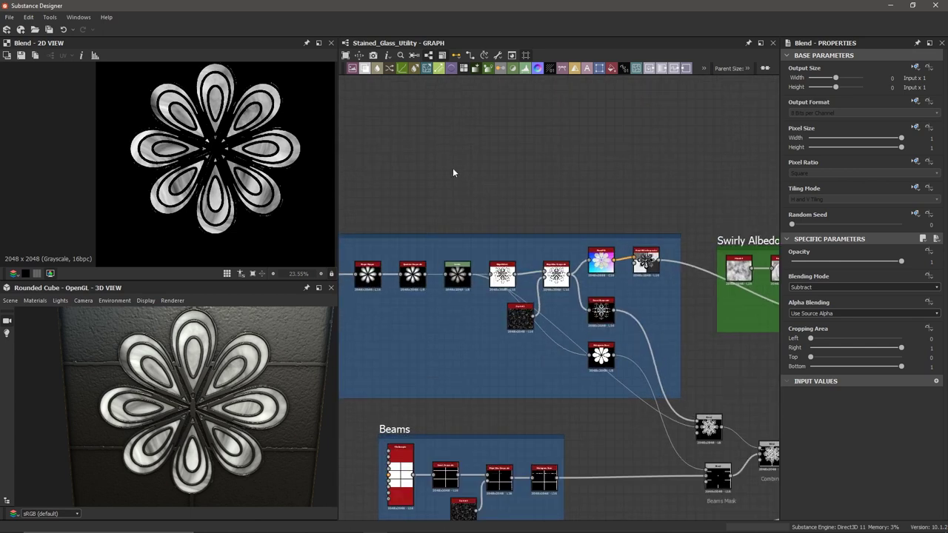
middle_click_drag(453, 172, 509, 190)
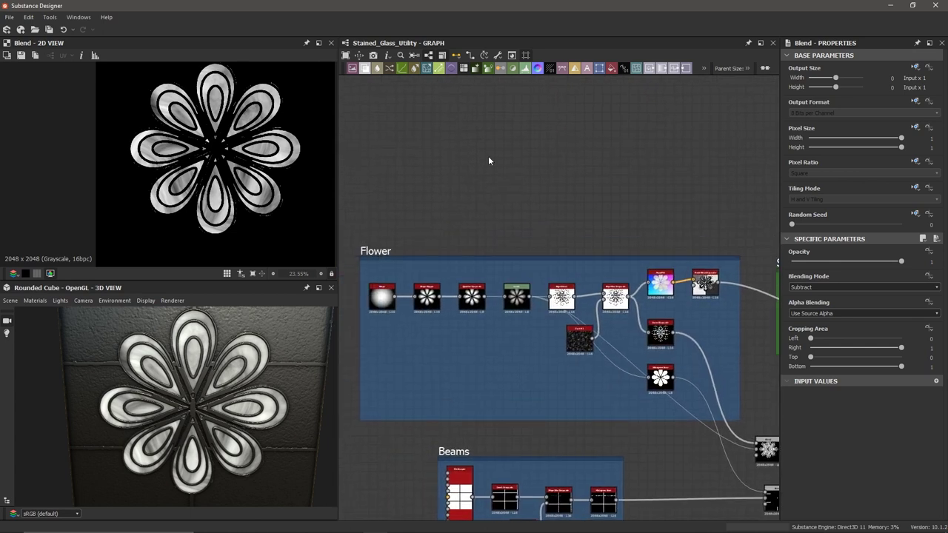
key("space")
type("cells")
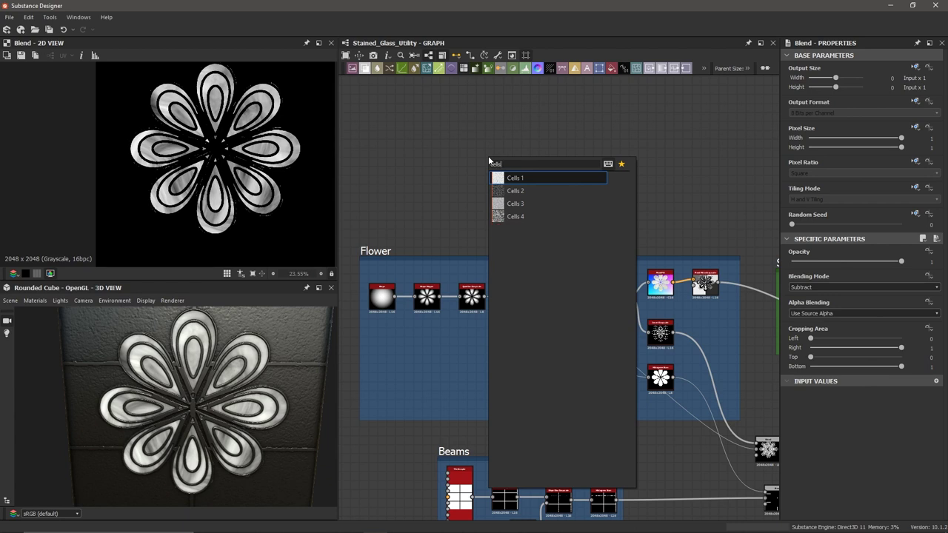
key("Down")
key("Down")
key("Down")
key("Return")
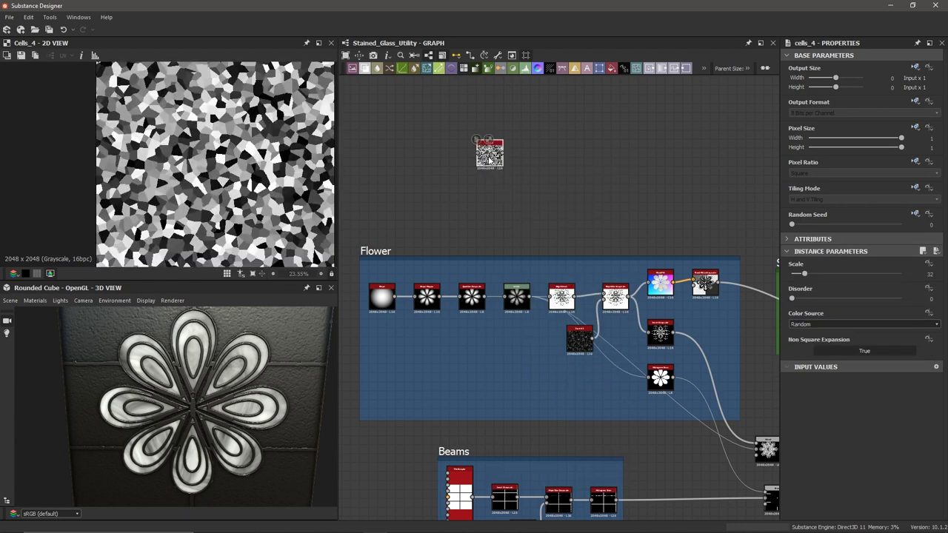
Add a Shape node beside the Cells 4 node and set its Pattern to Paraboloid.
scroll(488, 155, "up", 5)
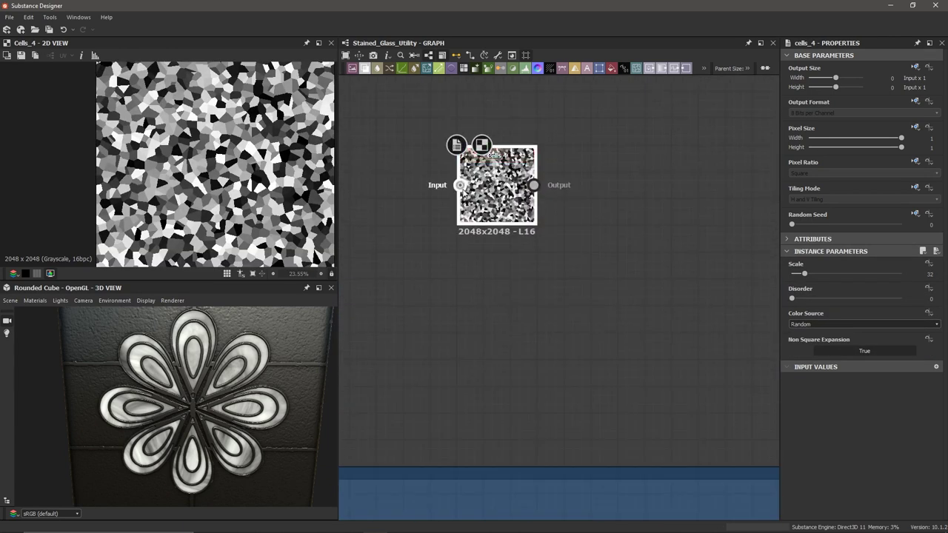
scroll(473, 198, "up", 3)
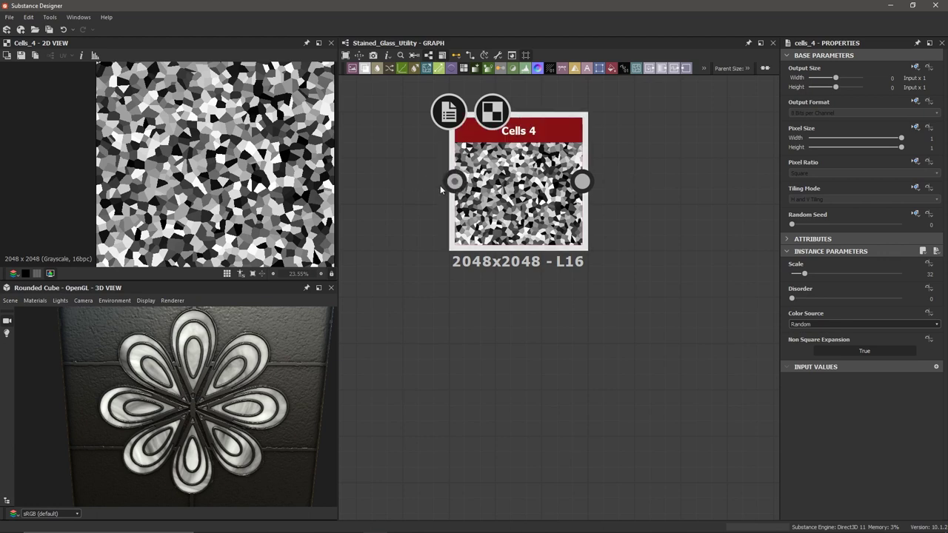
middle_click_drag(479, 281, 573, 279)
scroll(543, 246, "down", 3)
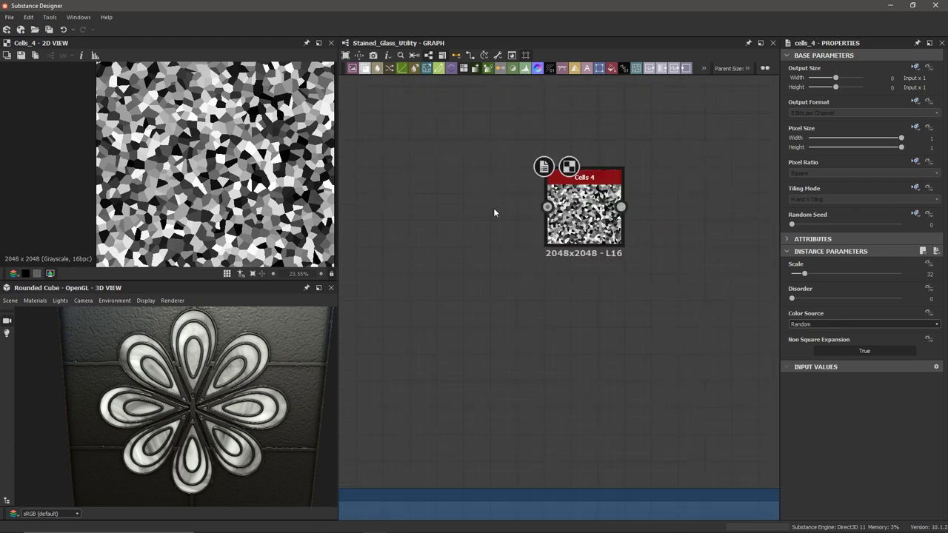
key("space")
type("shape")
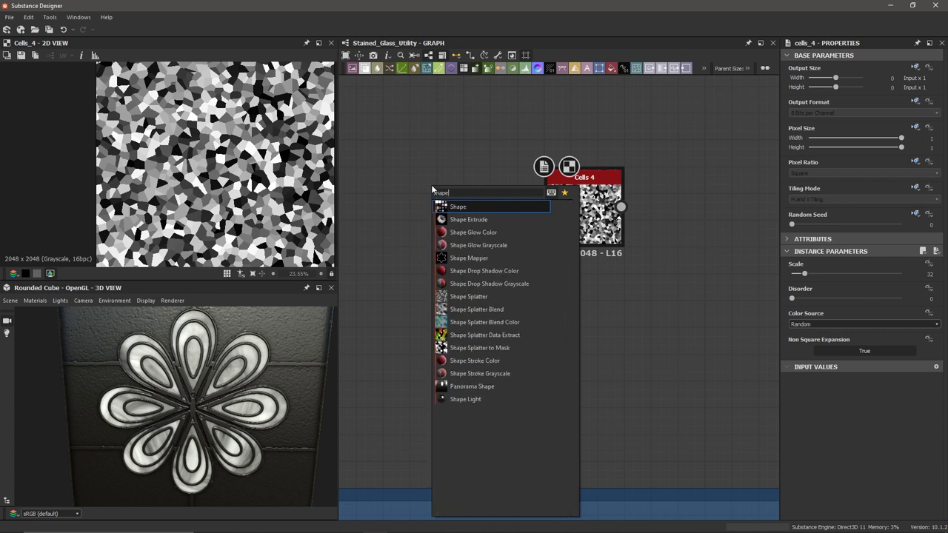
key("Return")
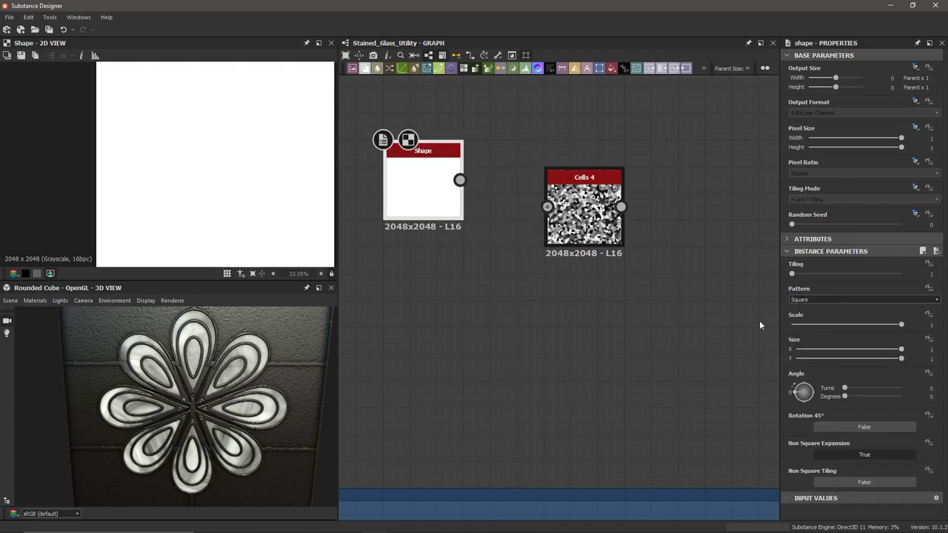
left_click(824, 295)
left_click(820, 319)
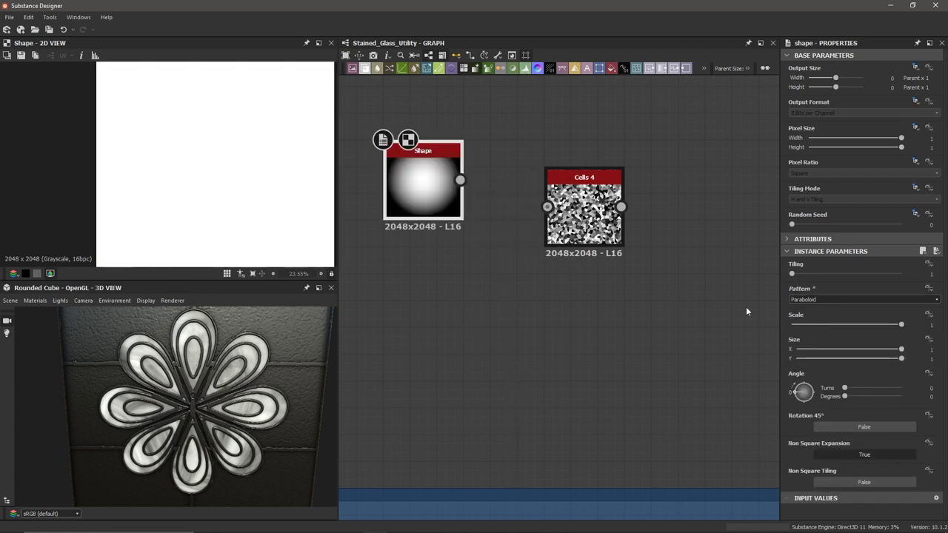
Feed the Shape into the Cells 4 input, set the cells' Color Source to Image Input, and align the two nodes.
left_click_drag(460, 180, 547, 207)
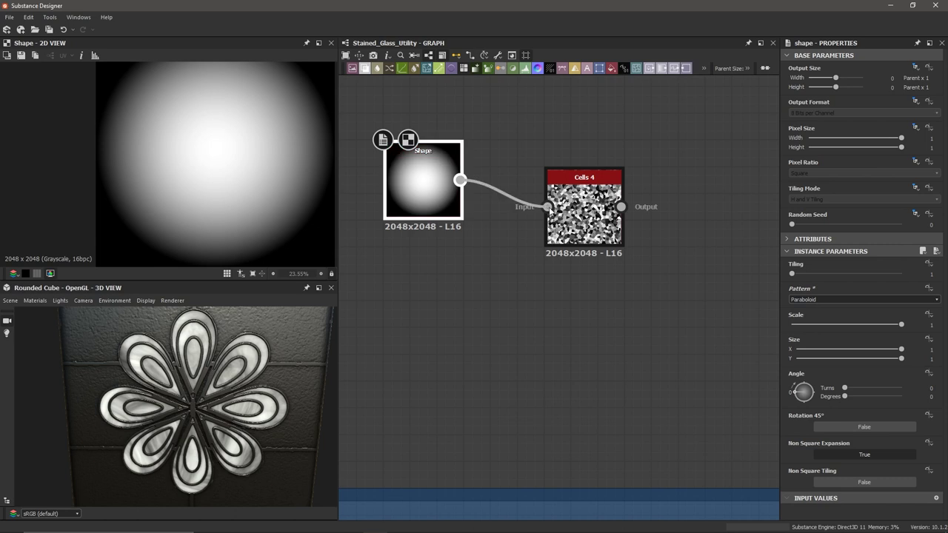
left_click(584, 218)
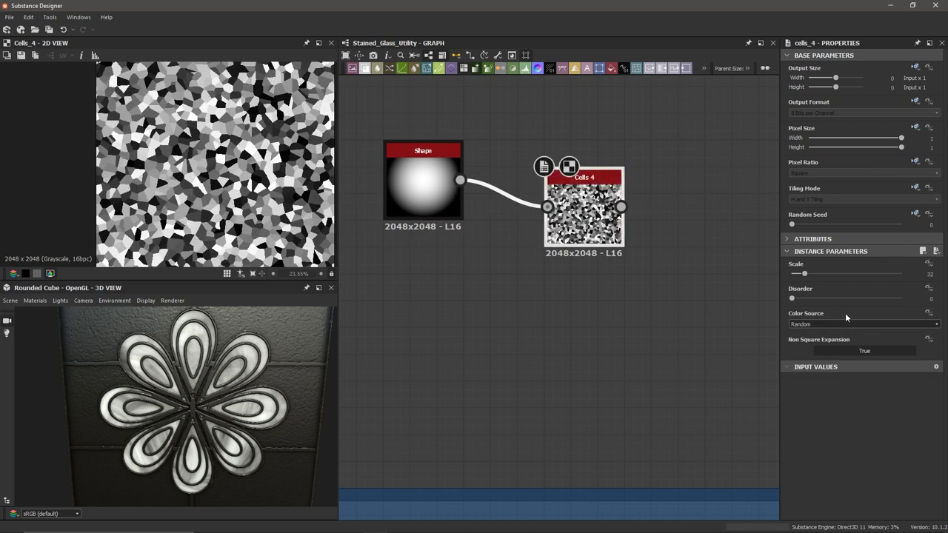
left_click(801, 324)
left_click(805, 345)
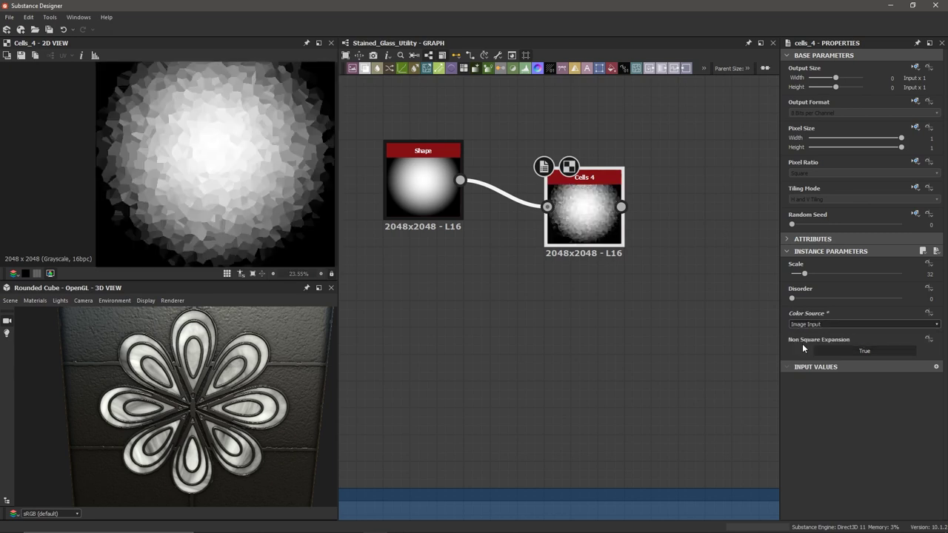
scroll(243, 172, "down", 2)
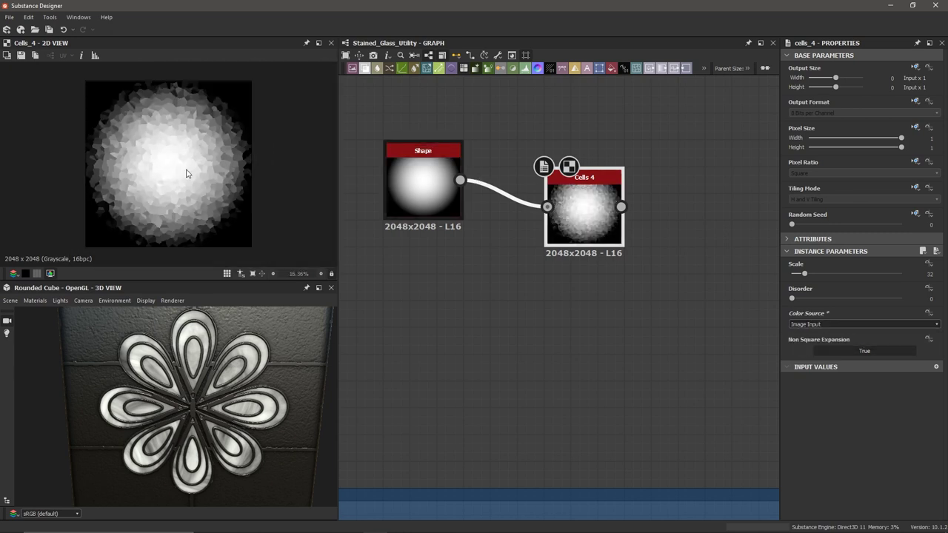
left_click_drag(412, 204, 412, 231)
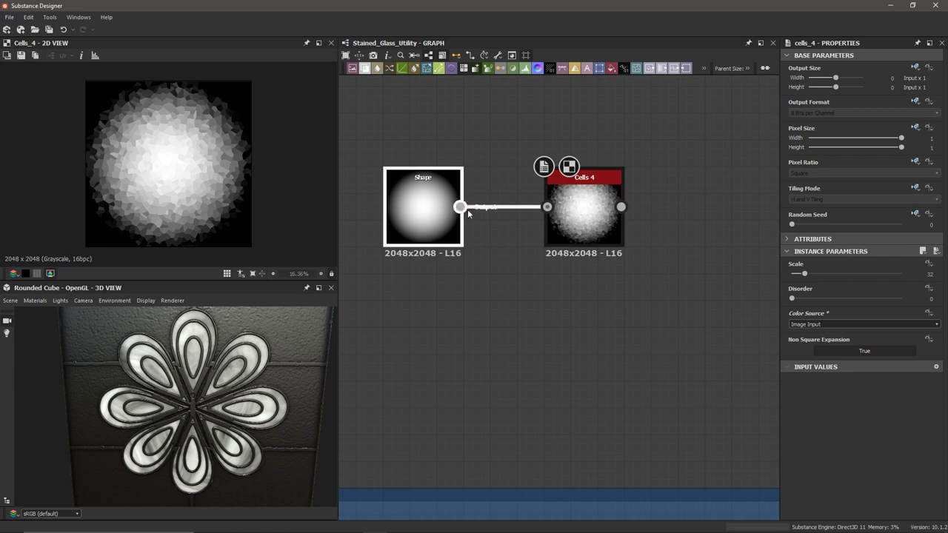
Set the Cells 4 scale to 15 and delete the Shape node feeding it.
left_click(593, 216)
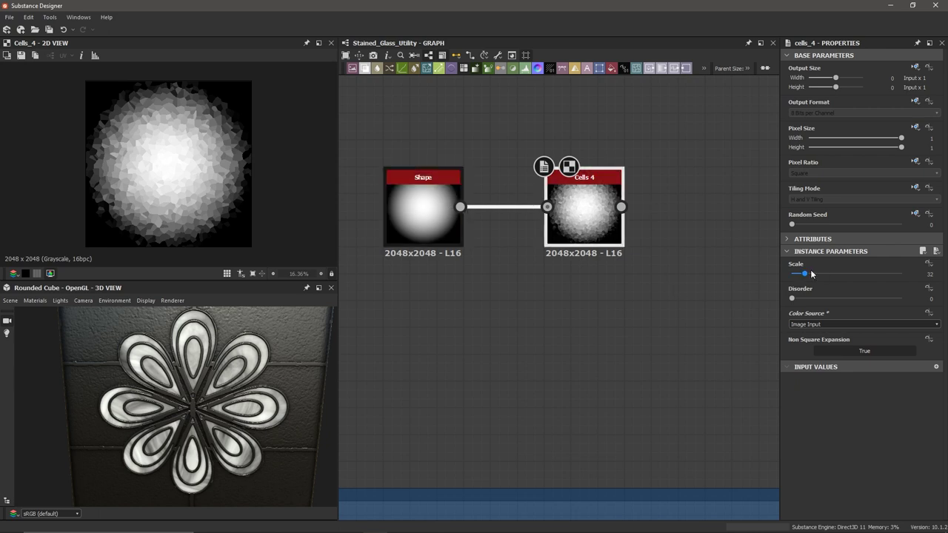
left_click_drag(812, 274, 788, 302)
left_click(420, 206)
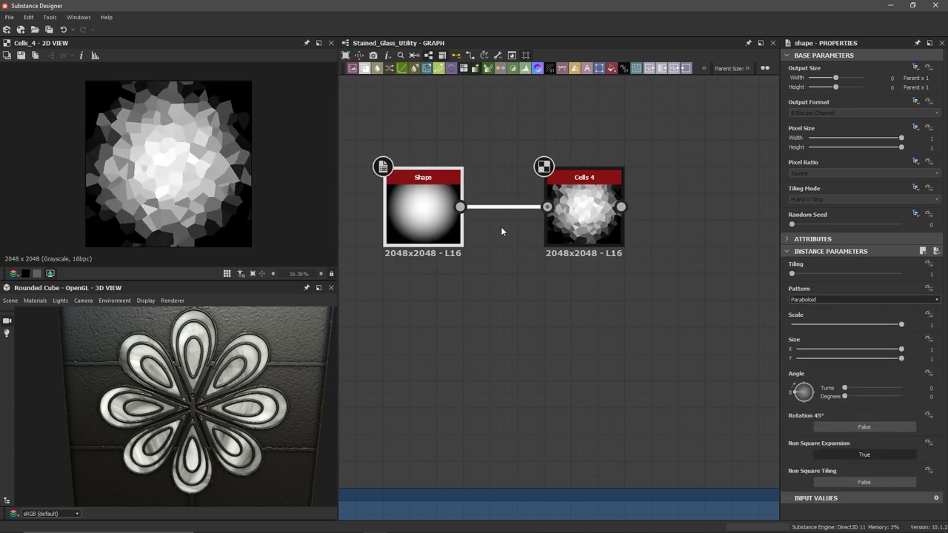
key("Delete")
Feed the output of the Flower frame's Levels node into the Cells 4 input.
scroll(496, 234, "down", 3)
middle_click_drag(482, 235, 485, 214)
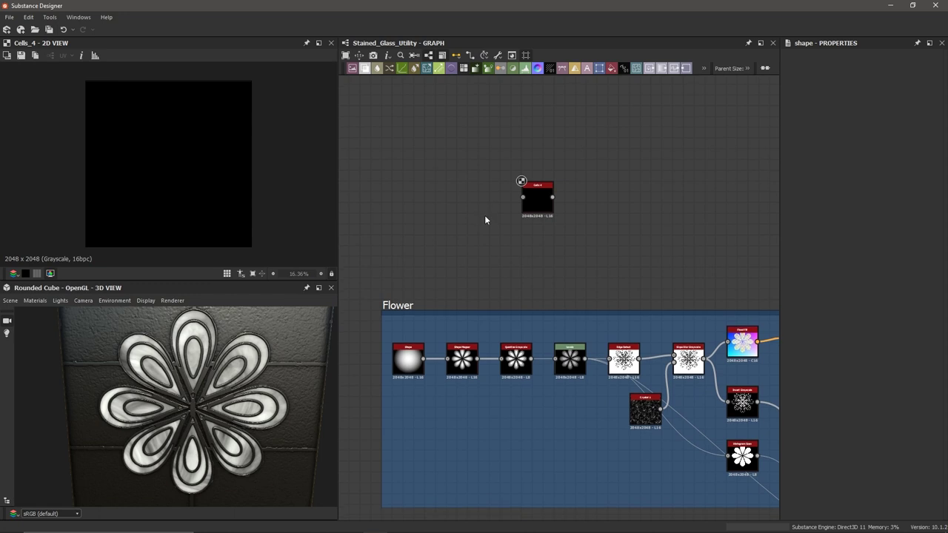
scroll(599, 404, "up", 4)
double_click(535, 303)
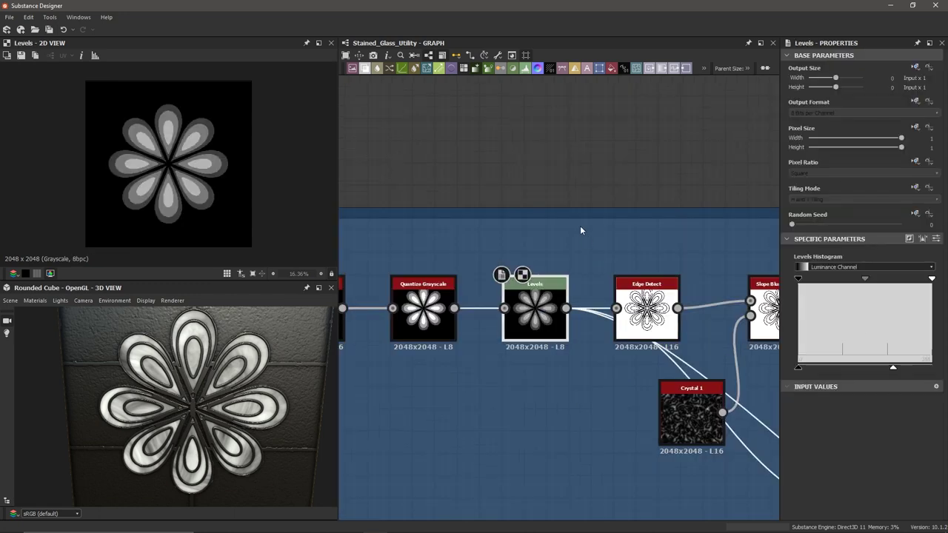
middle_click_drag(581, 227, 575, 258)
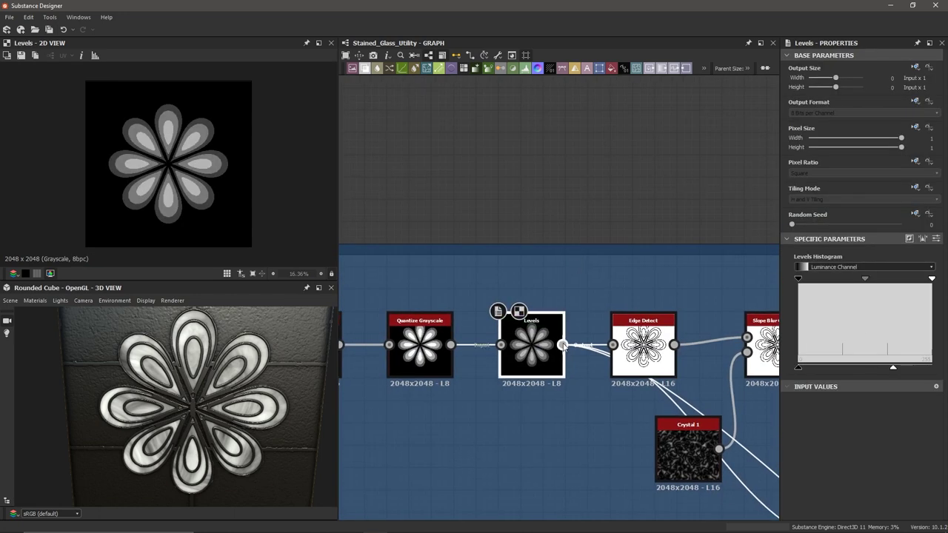
left_click_drag(563, 345, 456, 152)
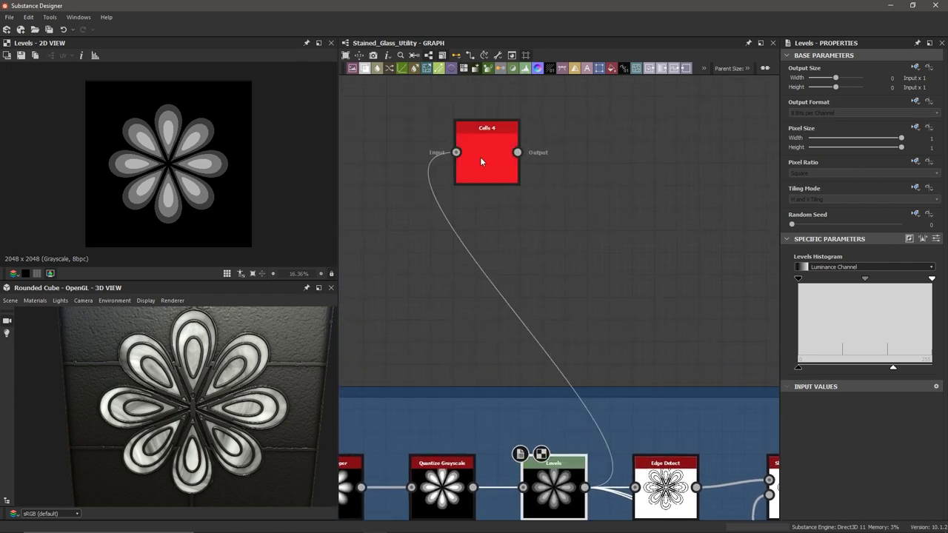
Preview the Cells 4 node, turn off its Non Square Expansion, and set its scale to 12.
double_click(480, 161)
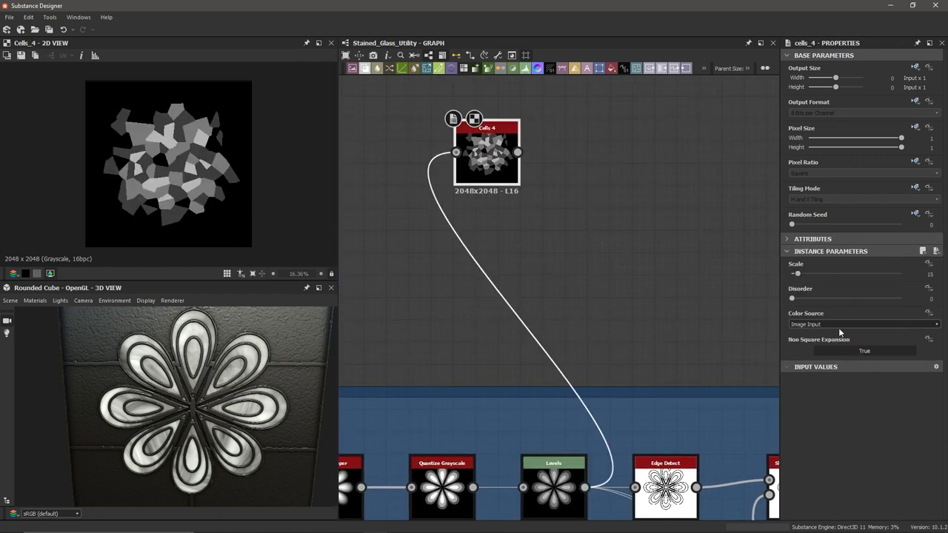
left_click(817, 326)
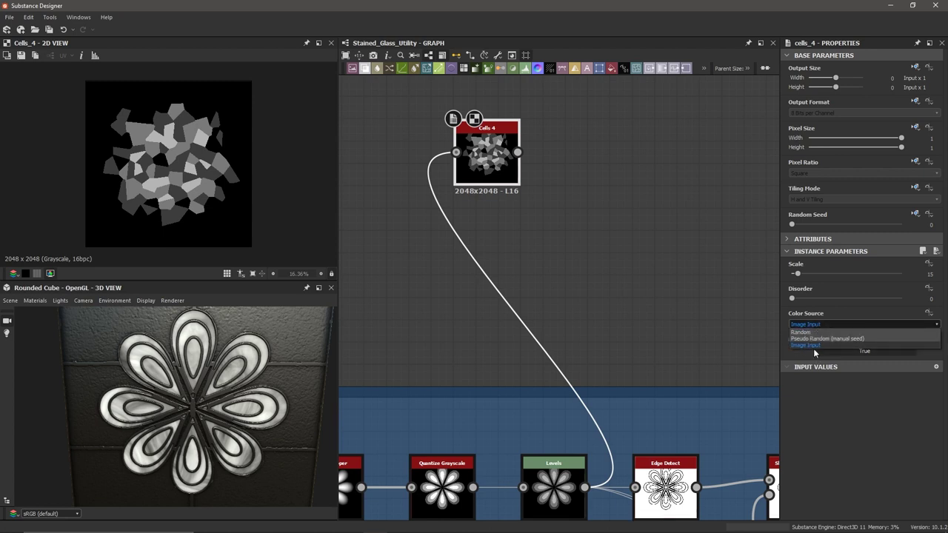
left_click(814, 350)
left_click(815, 351)
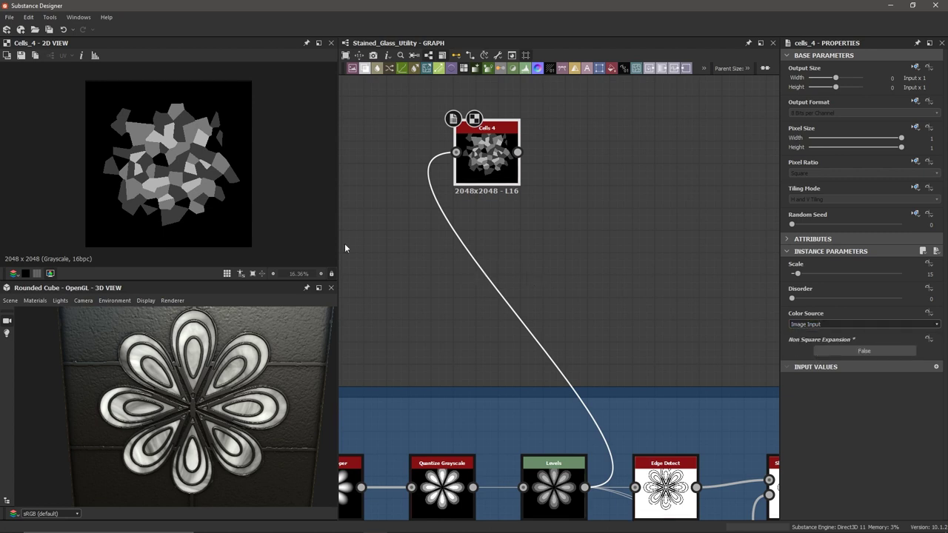
scroll(446, 326, "down", 1)
middle_click_drag(438, 311, 536, 288)
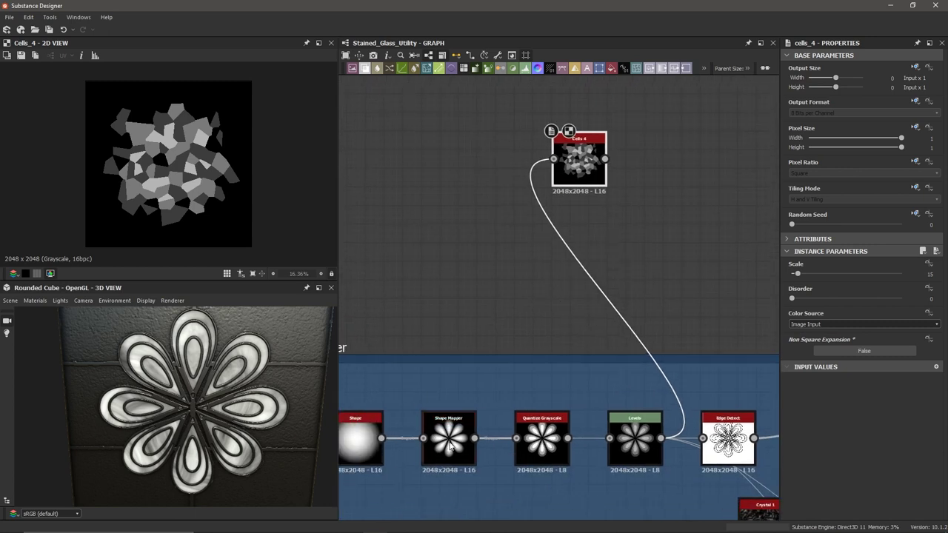
middle_click_drag(492, 348, 407, 293)
scroll(440, 302, "up", 3)
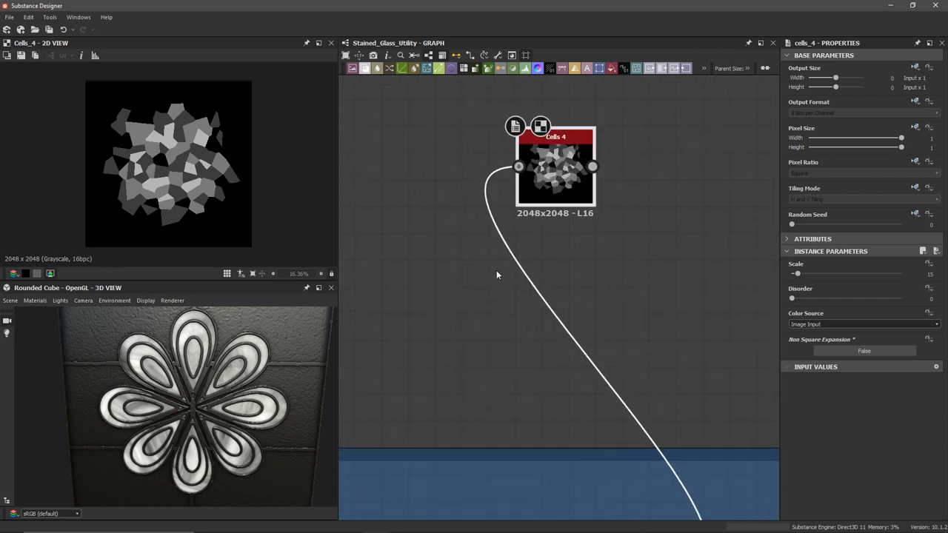
middle_click_drag(496, 275, 468, 294)
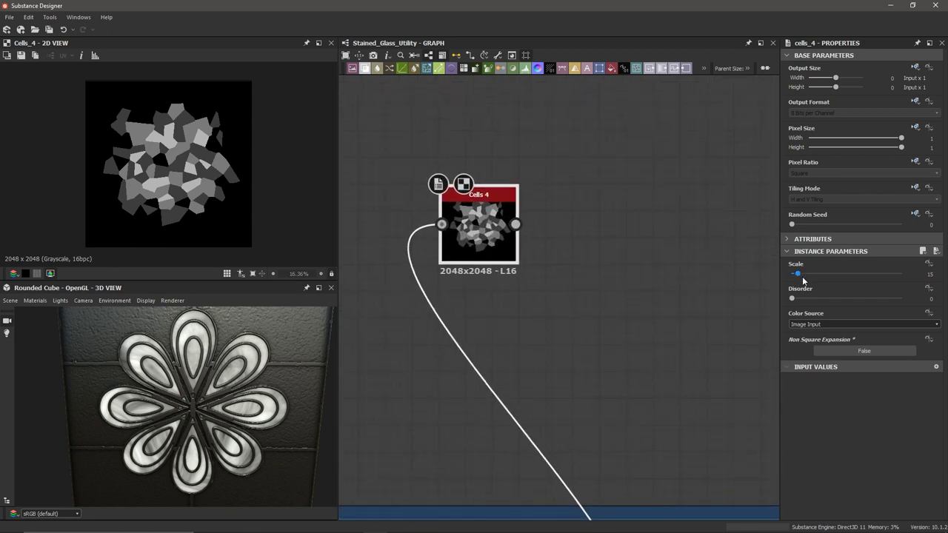
left_click_drag(803, 278, 797, 276)
Add an Edge Detect node after Cells 4.
middle_click_drag(491, 225, 474, 239)
key("space")
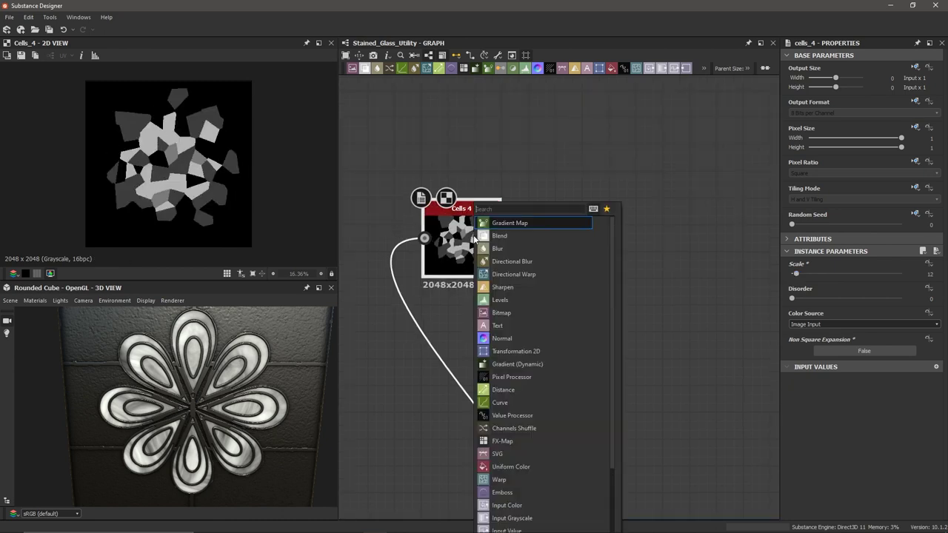
type("edge")
key("Return")
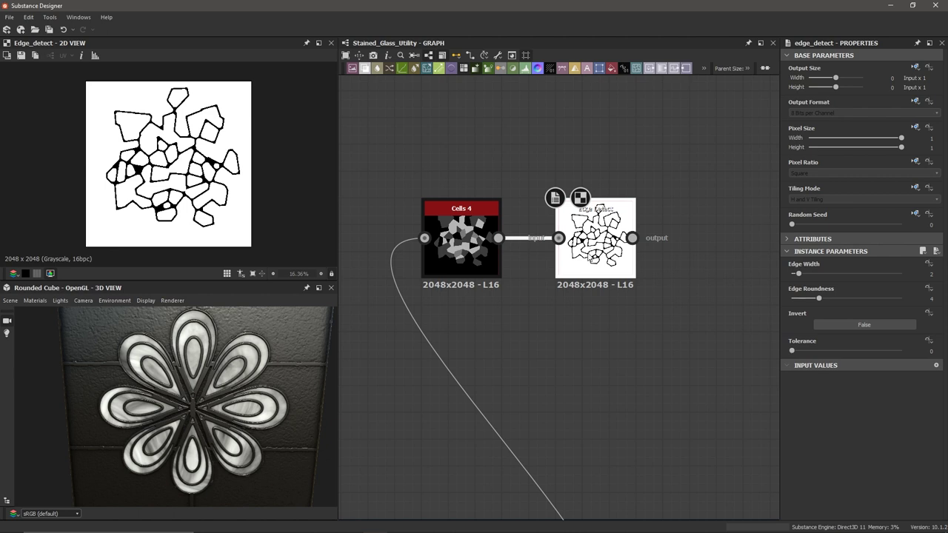
Thin the Edge Detect lines with an Edge Width of 1.04 and an Edge Roundness of 2.48.
left_click(797, 272)
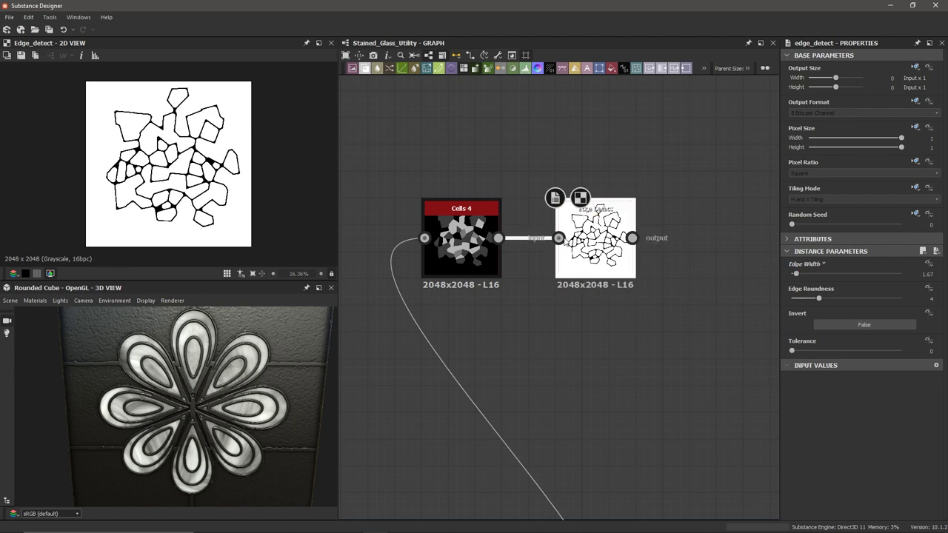
scroll(235, 140, "up", 3)
left_click_drag(796, 274, 808, 303)
scroll(205, 442, "up", 2)
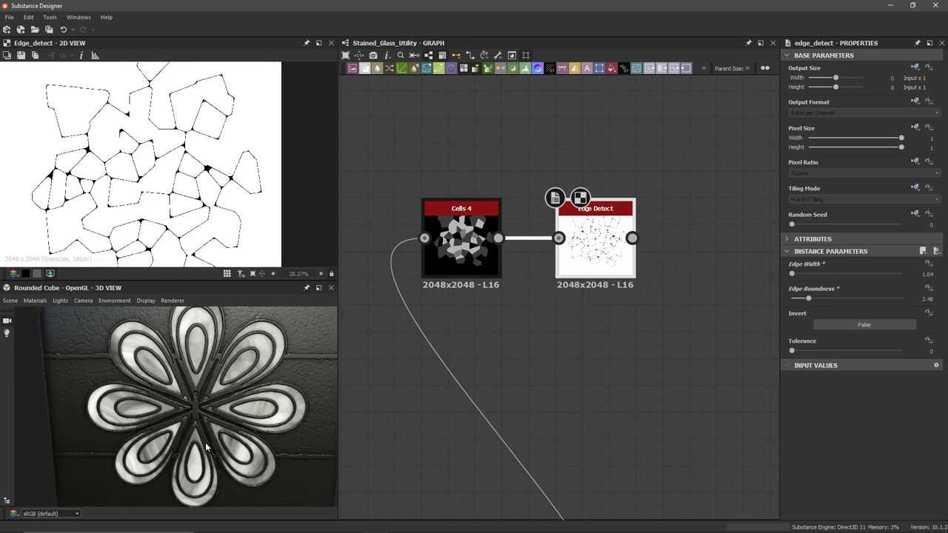
Preview the Flower frame's Levels output and compare its petal layers with the 3D flower up close.
scroll(211, 435, "up", 2)
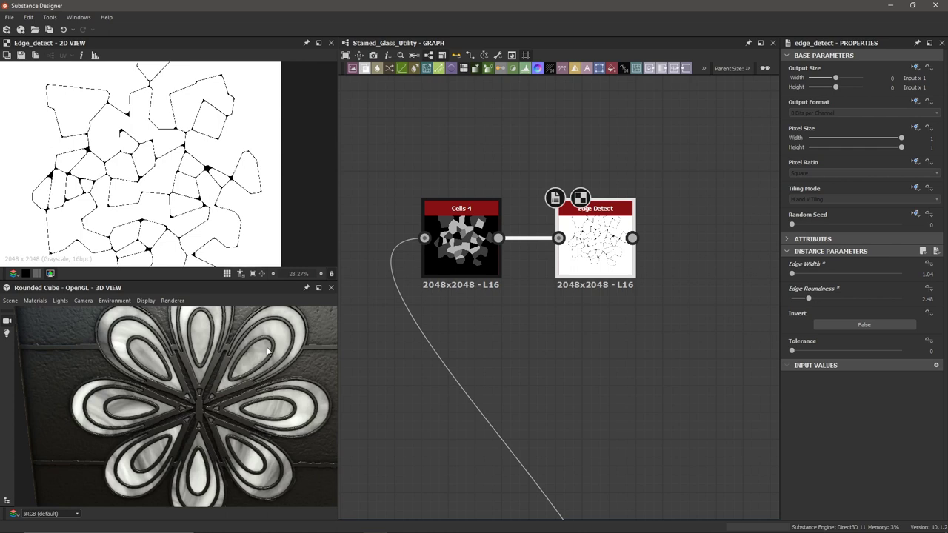
scroll(518, 355, "down", 3)
middle_click_drag(545, 394, 522, 268)
double_click(501, 391)
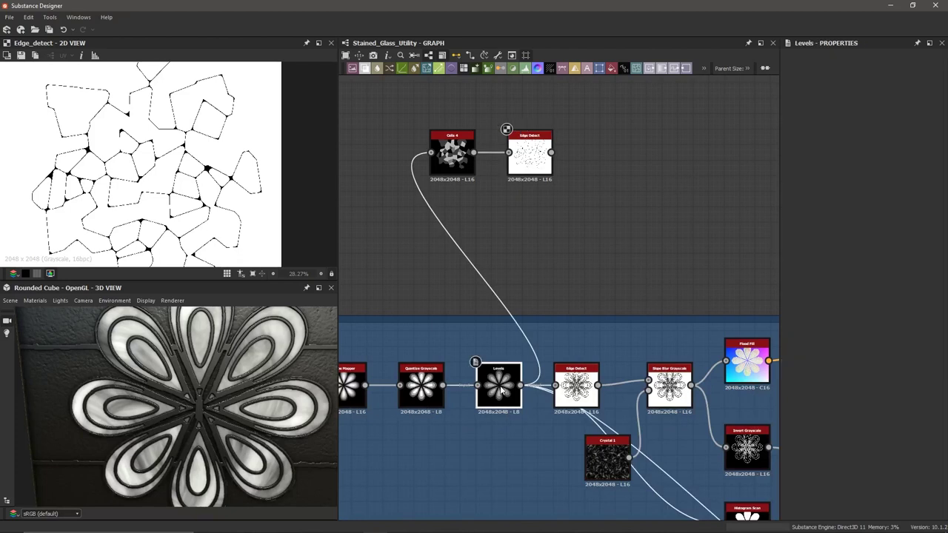
scroll(197, 153, "up", 1)
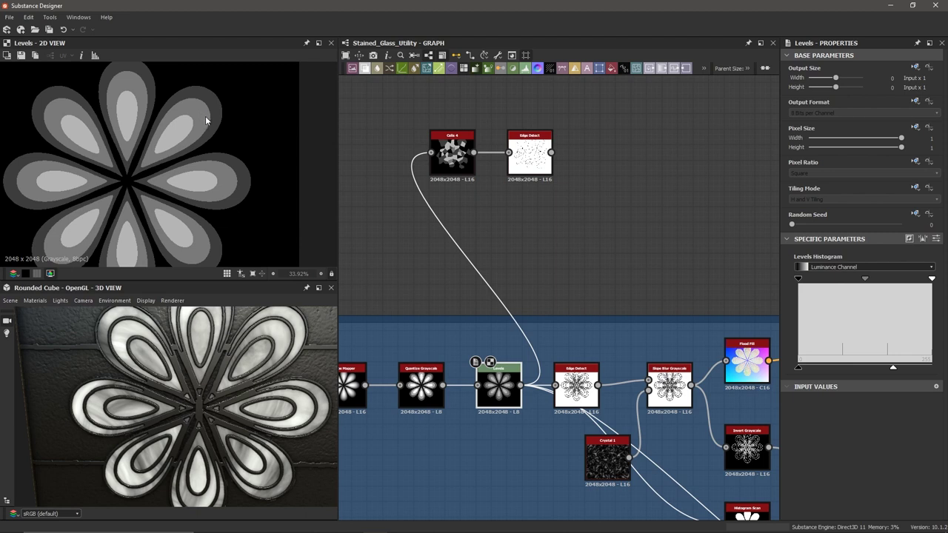
scroll(307, 344, "down", 2)
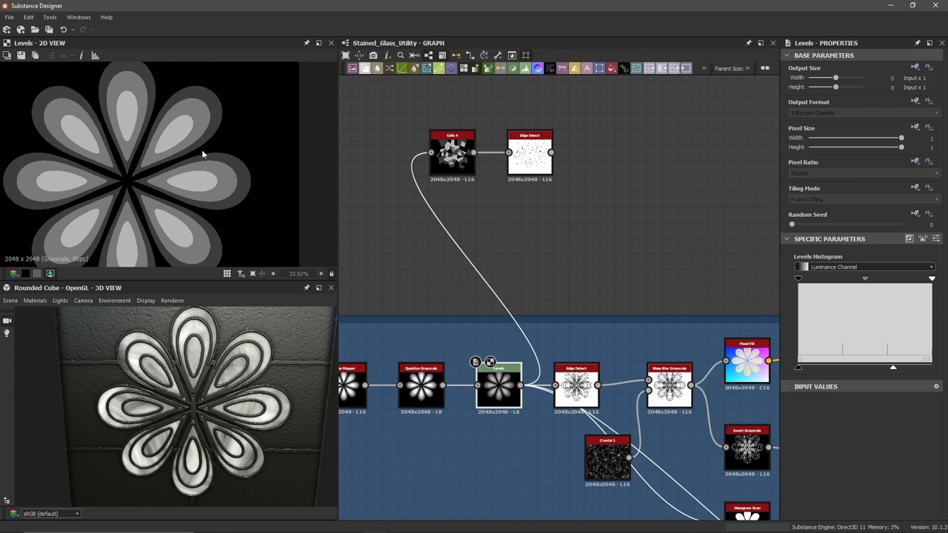
Branch a Histogram Scan node off the Flower frame's Levels output, placing it below the new Edge Detect.
left_click_drag(520, 385, 546, 227)
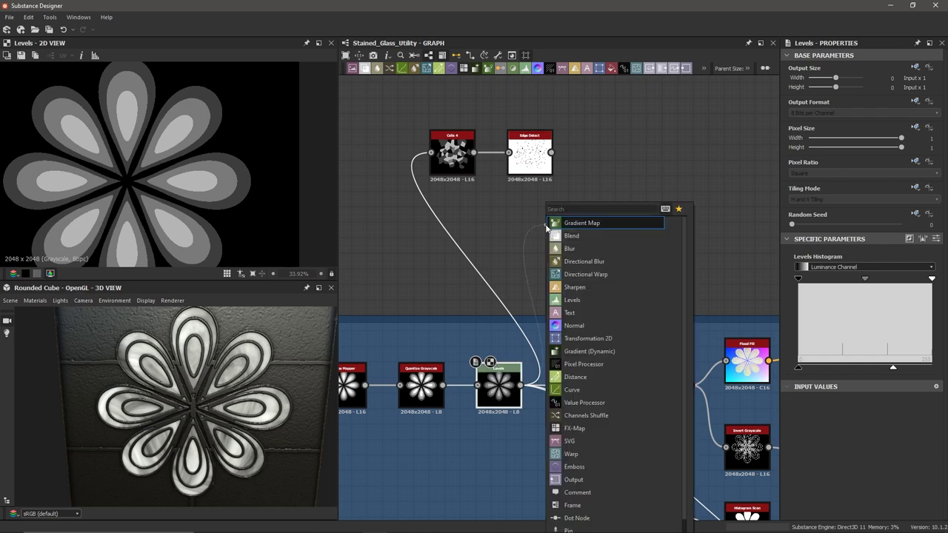
type("hist")
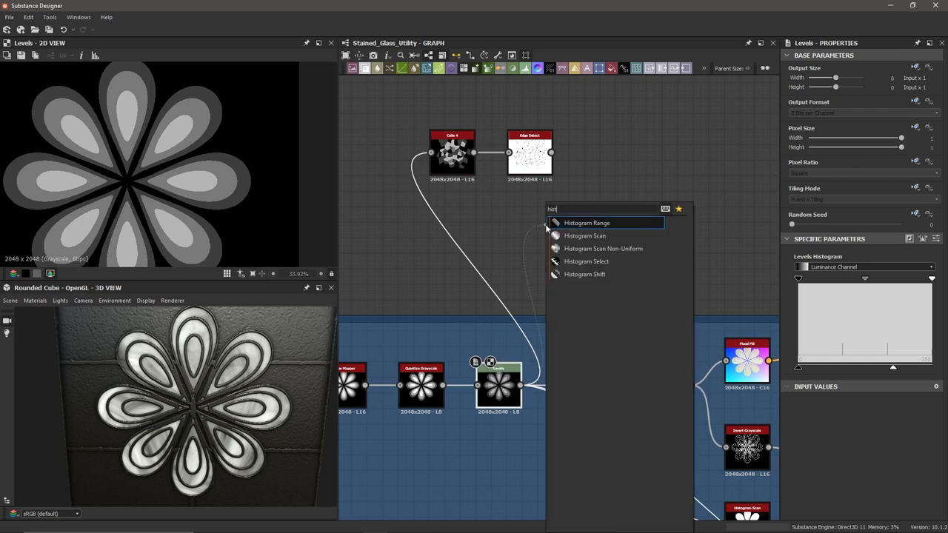
key("Down")
key("Return")
Raise the Histogram Scan's Position past the midpoint and set its Contrast to 1 to isolate the petals as solid white.
left_click_drag(792, 275, 845, 278)
left_click_drag(792, 298, 848, 302)
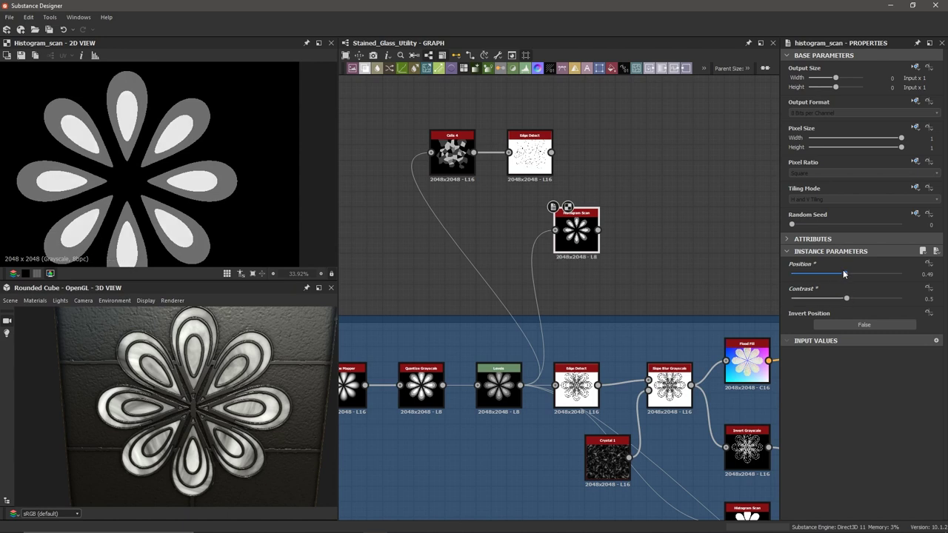
left_click_drag(846, 276, 903, 299)
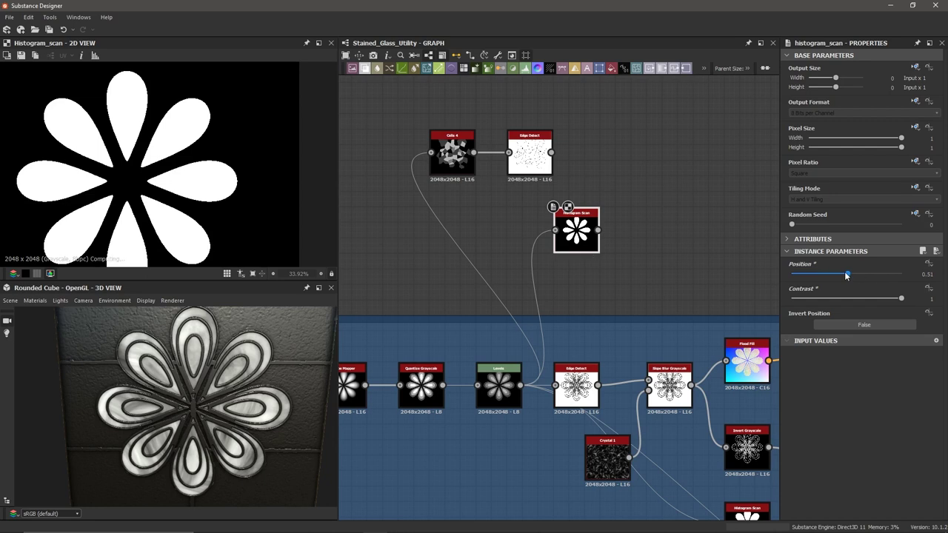
mouse_move(855, 274)
left_mouse_down()
mouse_move(839, 276)
mouse_move(861, 277)
left_mouse_up()
Add a Blend node with the Edge Detect as foreground and the Histogram Scan as background.
key("space")
type("bl")
key("Return")
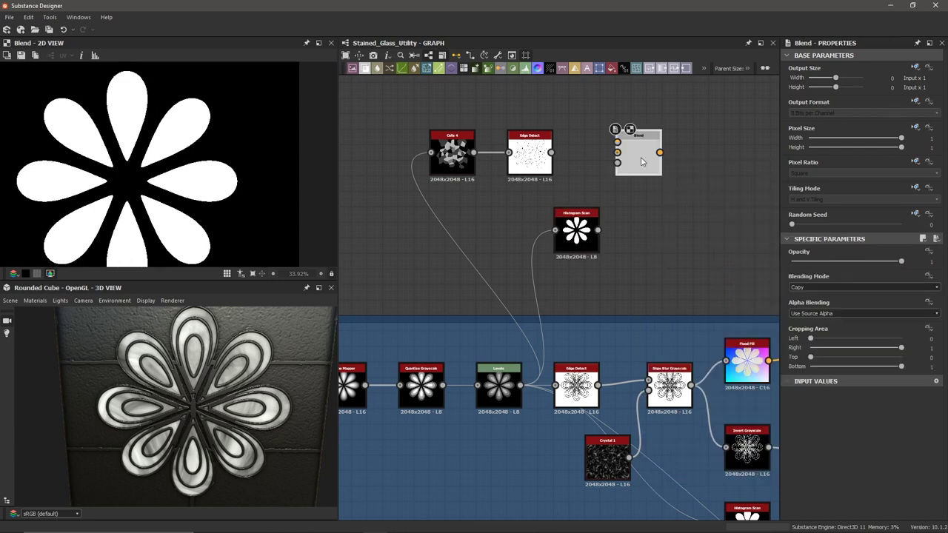
scroll(641, 157, "up", 3)
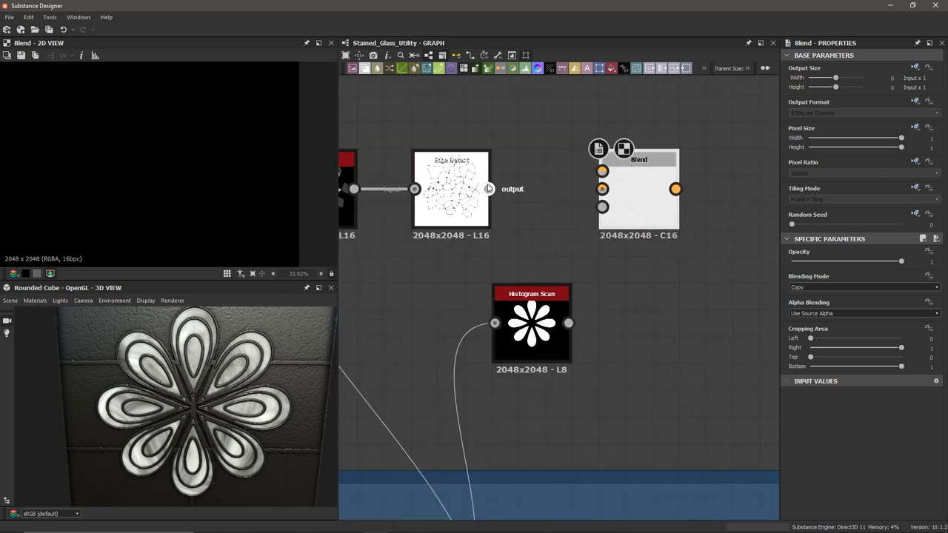
left_click_drag(487, 188, 602, 171)
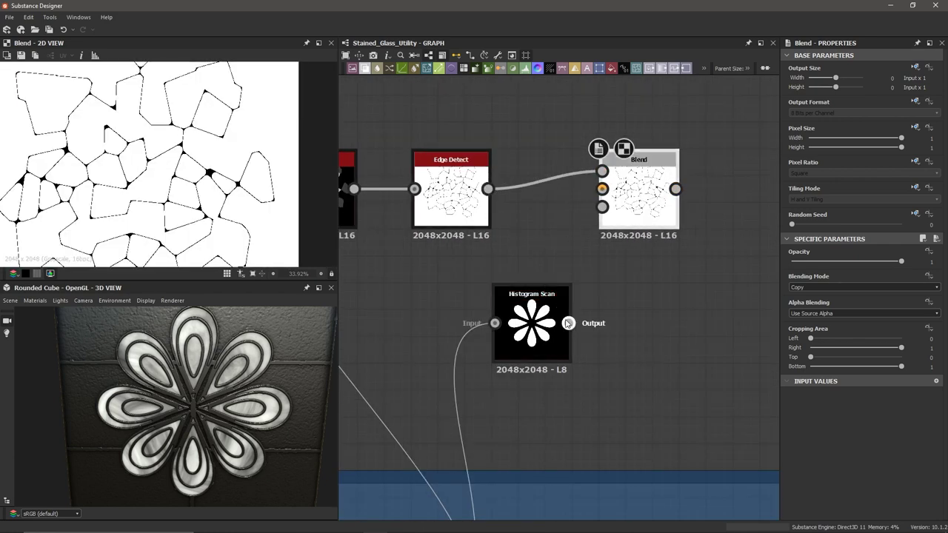
left_click_drag(568, 323, 602, 207)
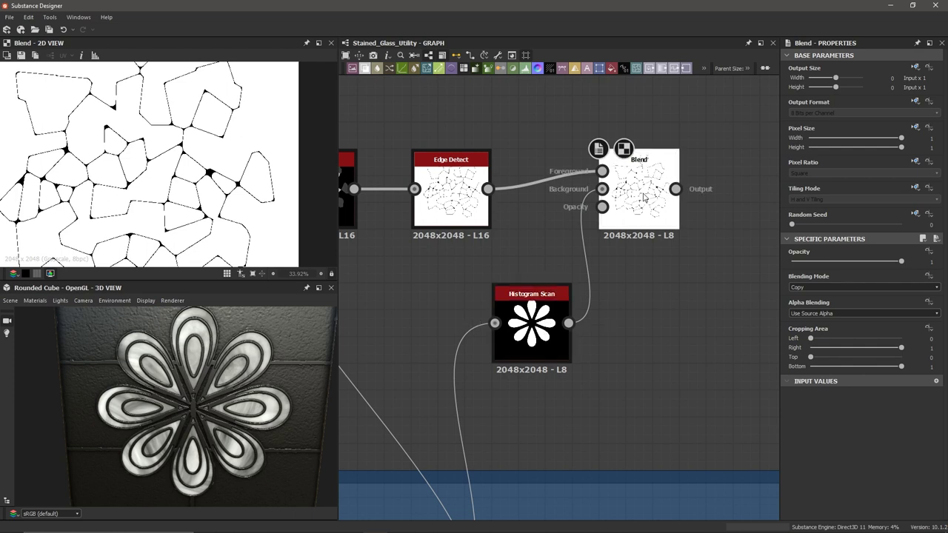
Set the new Blend's Blending Mode to Subtract.
left_click(820, 287)
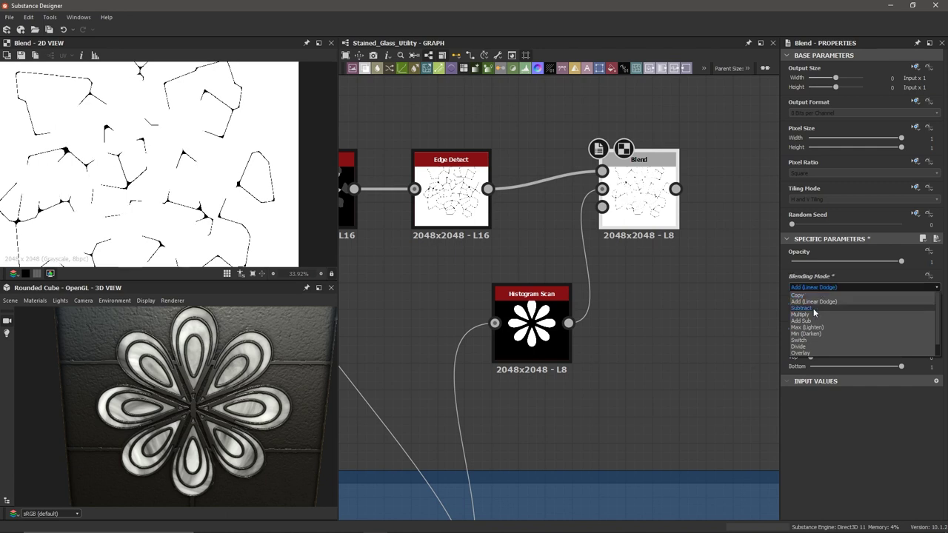
left_click(814, 308)
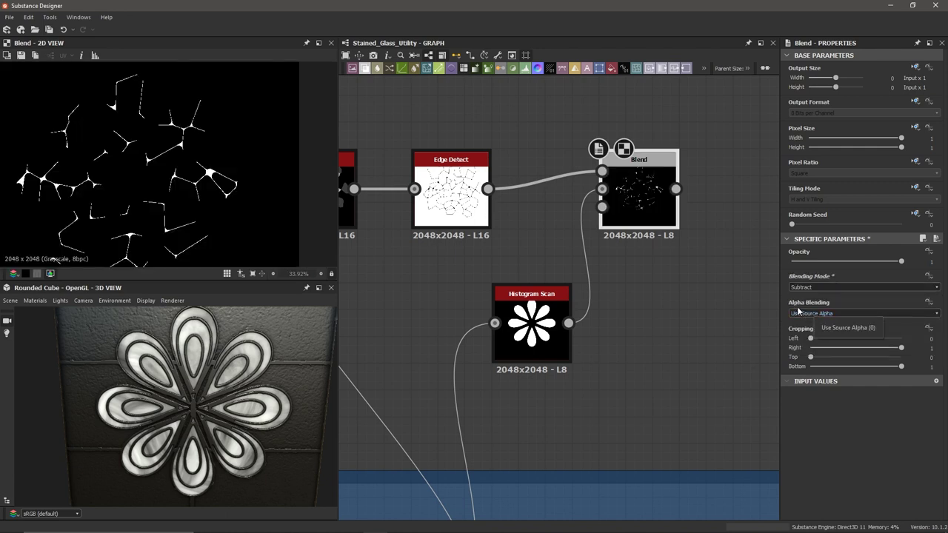
left_click(530, 317)
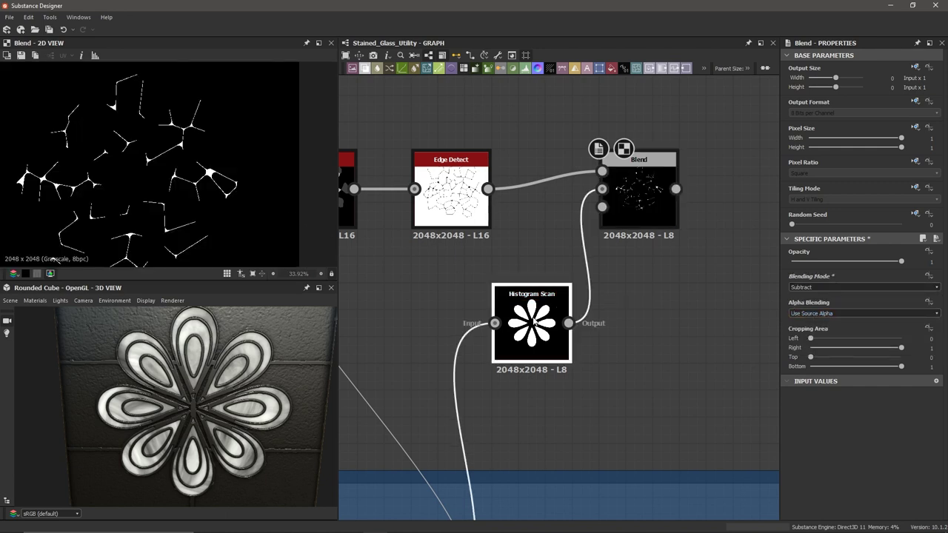
left_click(620, 212)
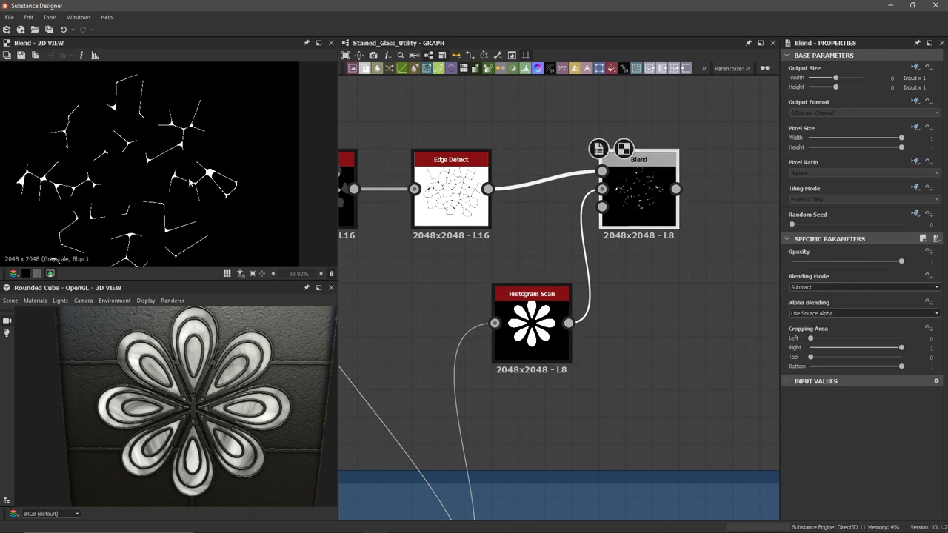
Preview the Add (Linear Dodge) Blend that feeds the Combined Height and examine where its connections lead.
scroll(644, 287, "down", 2)
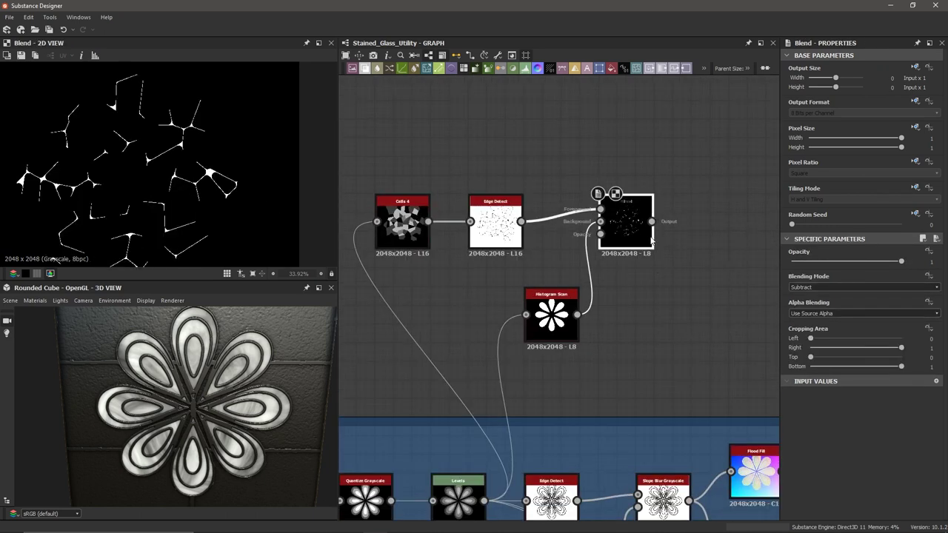
scroll(626, 335, "down", 3)
middle_click_drag(627, 304, 569, 200)
middle_click_drag(773, 484, 640, 342)
scroll(630, 384, "up", 3)
left_click(609, 404)
middle_click_drag(609, 403, 560, 379)
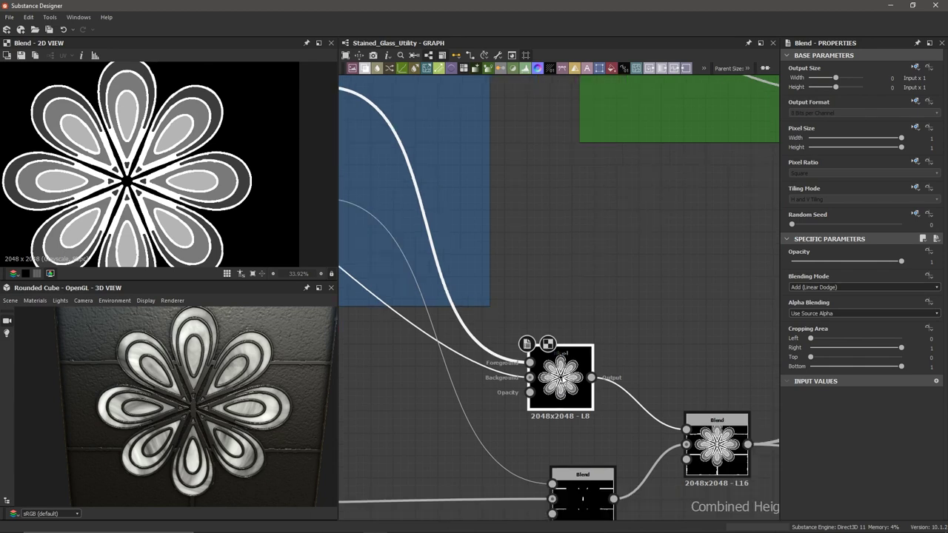
scroll(560, 379, "down", 3)
scroll(618, 368, "up", 2)
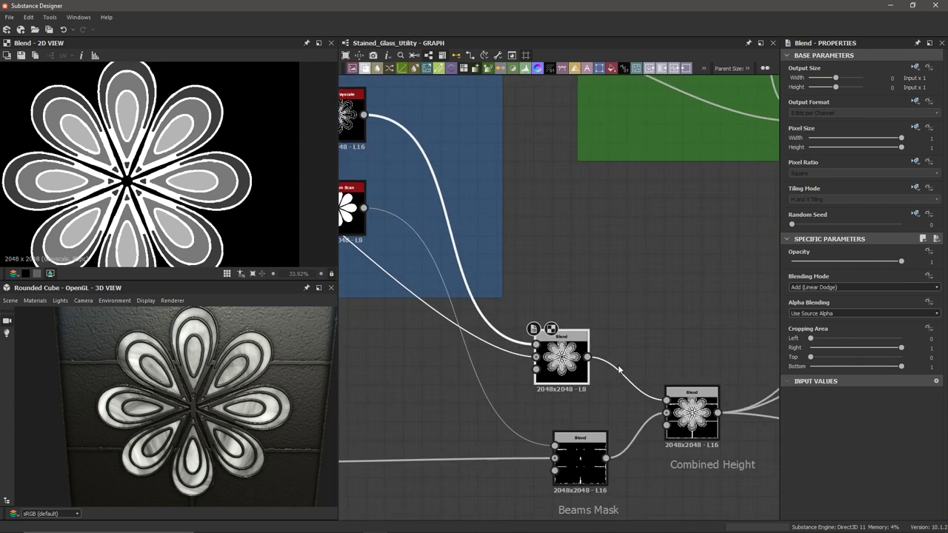
Insert a Blend node between the petals Blend and the Combined Height, and set its Blending Mode to Add (Linear Dodge).
scroll(619, 367, "up", 1)
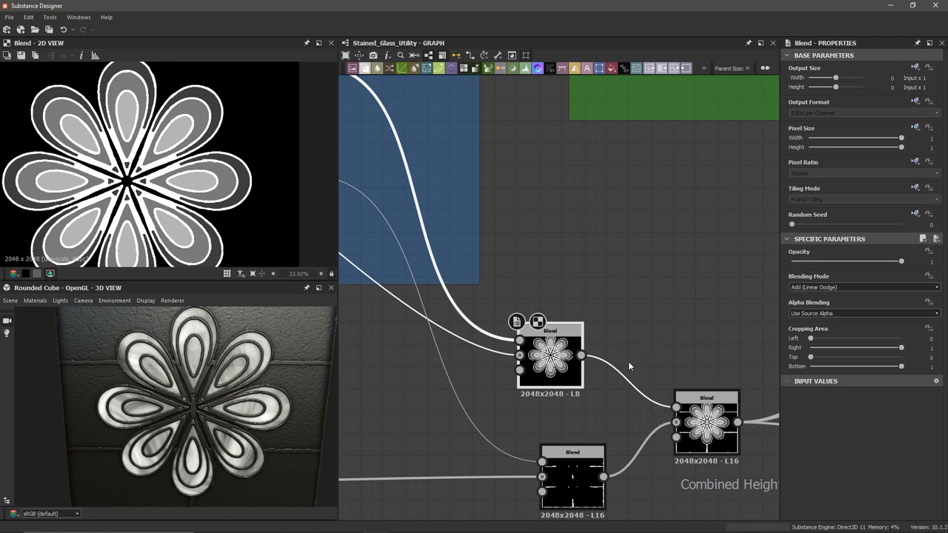
left_click_drag(634, 352, 612, 356)
key("space")
type("blen")
key("Return")
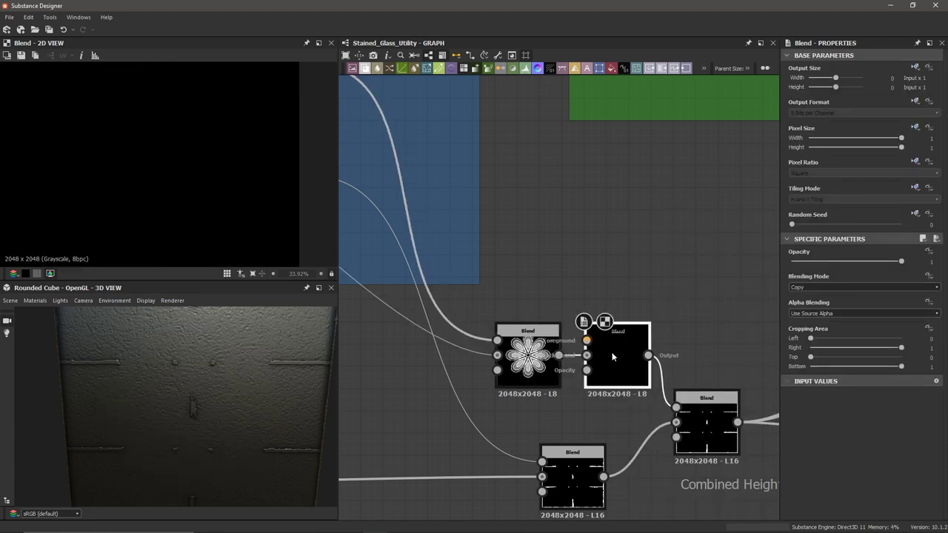
left_click(799, 288)
left_click(806, 303)
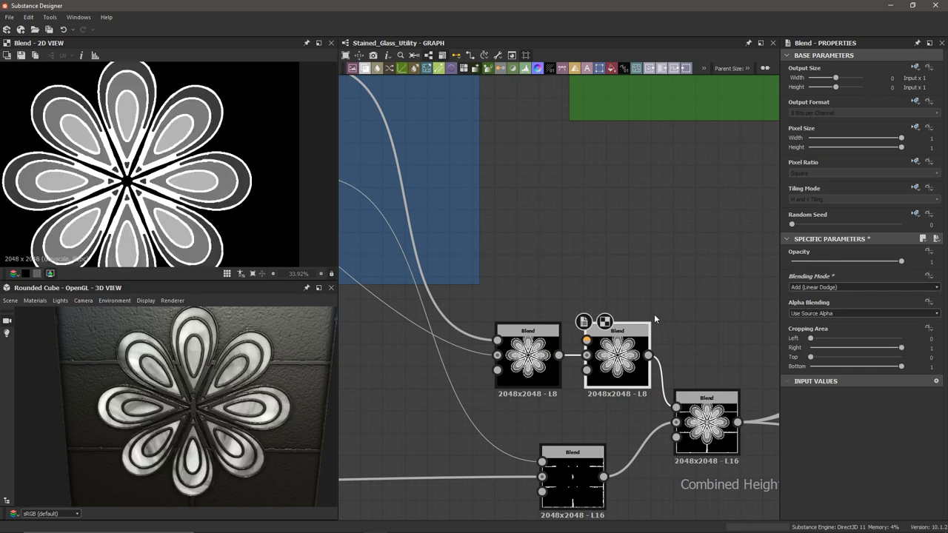
Connect the masked cell-edge Blend's output to the foreground of the newly inserted Blend before the Combined Height.
scroll(654, 314, "down", 2)
scroll(635, 363, "up", 1)
middle_click_drag(576, 230, 611, 301)
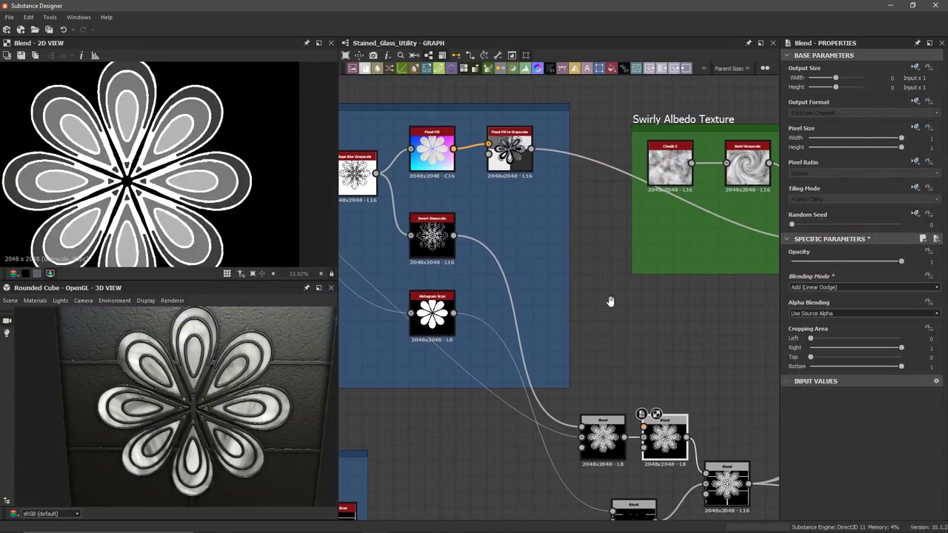
mouse_move(421, 104)
middle_mouse_down()
mouse_move(502, 172)
mouse_move(481, 327)
middle_mouse_up()
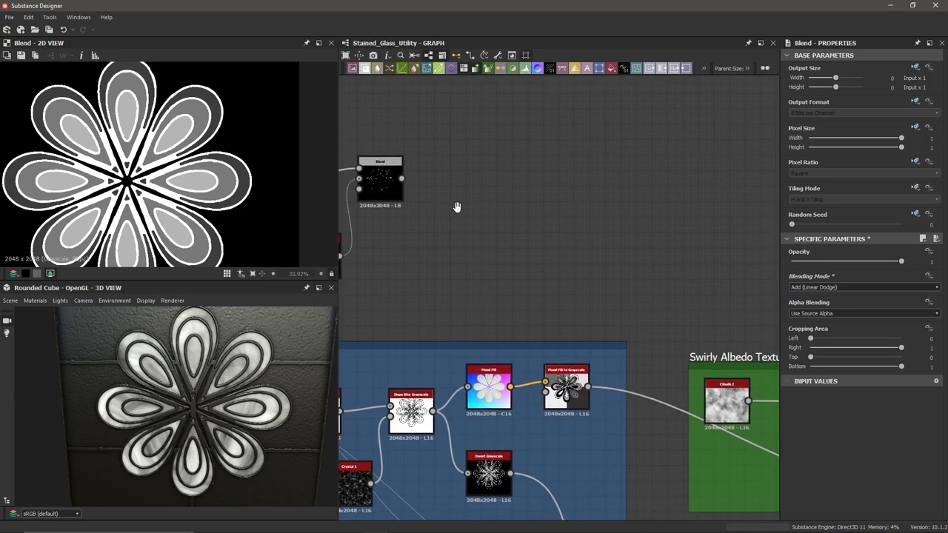
middle_click_drag(401, 181, 489, 170)
left_click(491, 171)
middle_click_drag(596, 275, 464, 160)
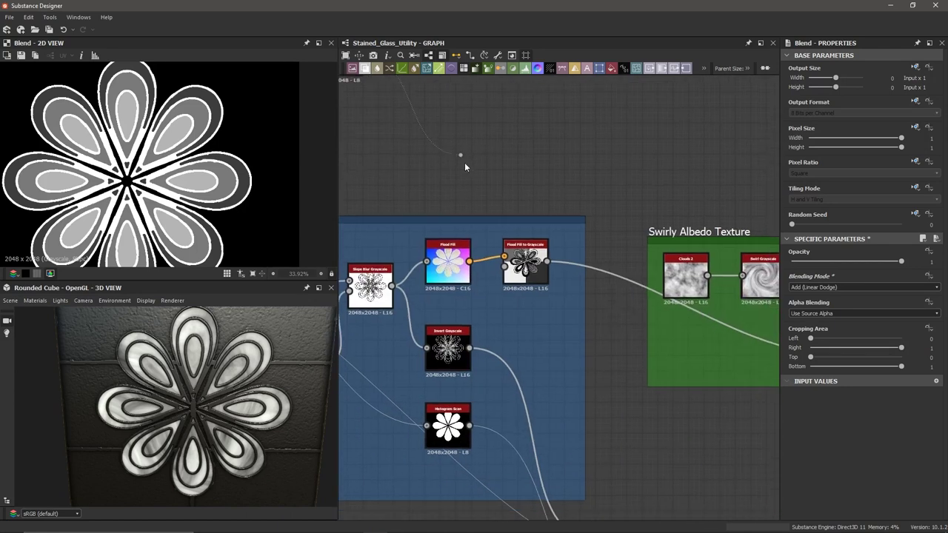
middle_click_drag(506, 212, 391, 97)
middle_click_drag(496, 291, 468, 226)
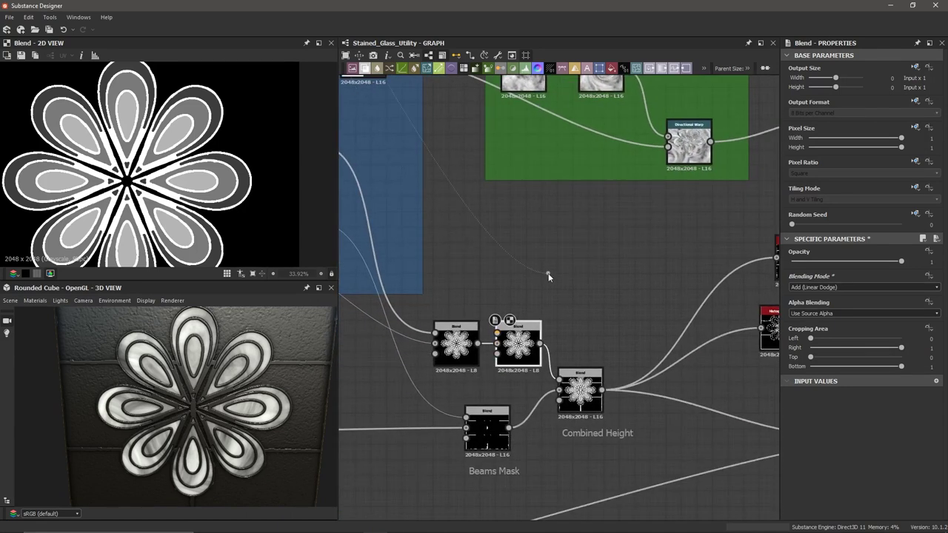
middle_click_drag(548, 276, 507, 247)
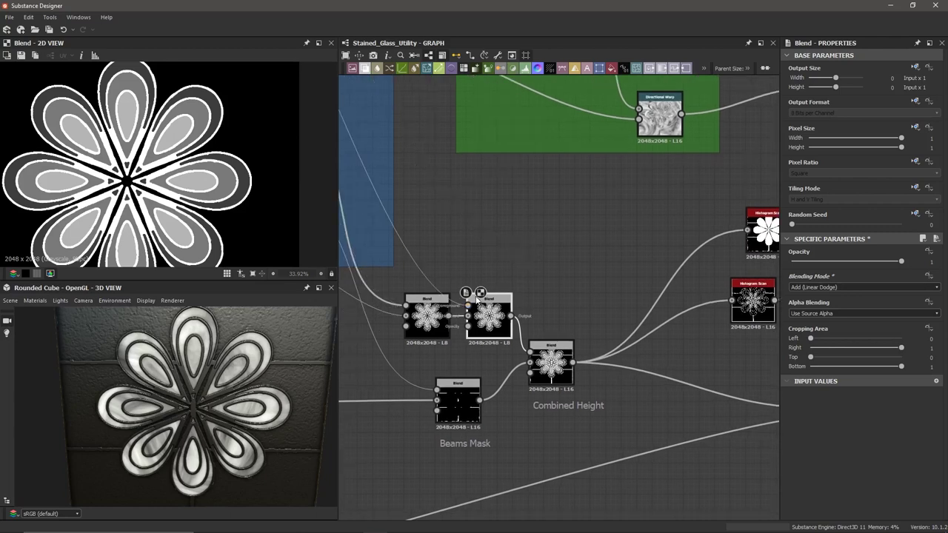
key("shift+d")
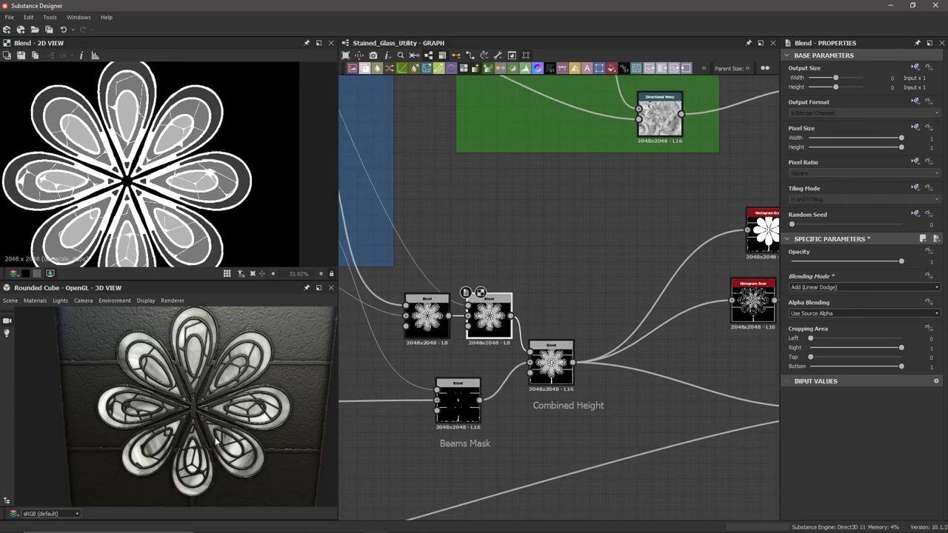
Set the Cells 4 node's Disorder to 0.22 and try a Scale of 22.
scroll(218, 439, "up", 3)
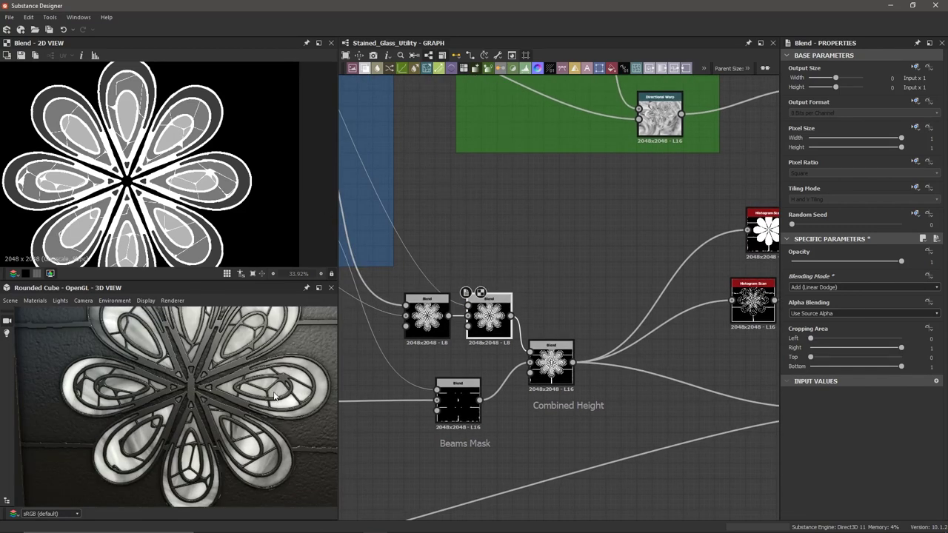
mouse_move(233, 362)
left_mouse_down()
mouse_move(224, 359)
mouse_move(234, 366)
left_mouse_up()
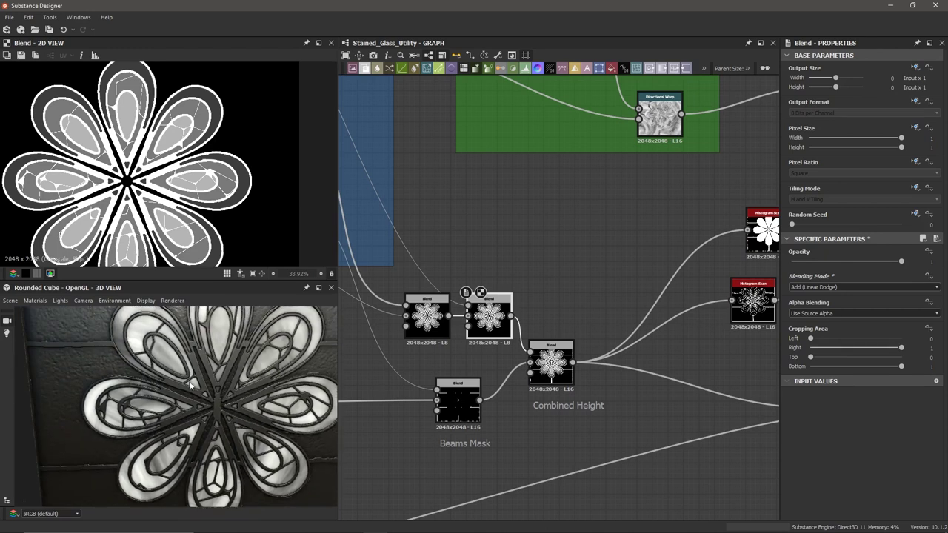
left_click_drag(160, 431, 164, 420, "alt")
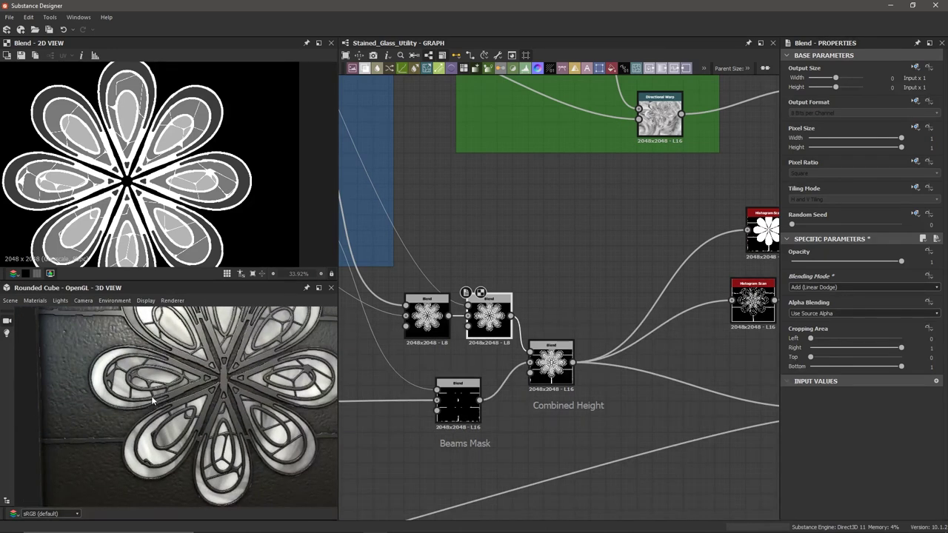
scroll(553, 236, "down", 3)
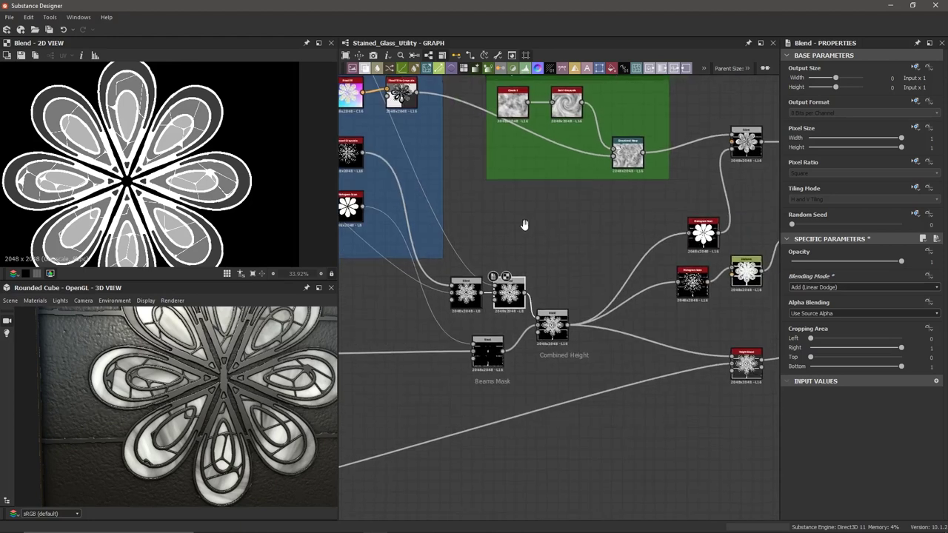
scroll(509, 248, "up", 2)
middle_click_drag(509, 248, 601, 352)
middle_click_drag(450, 200, 548, 226)
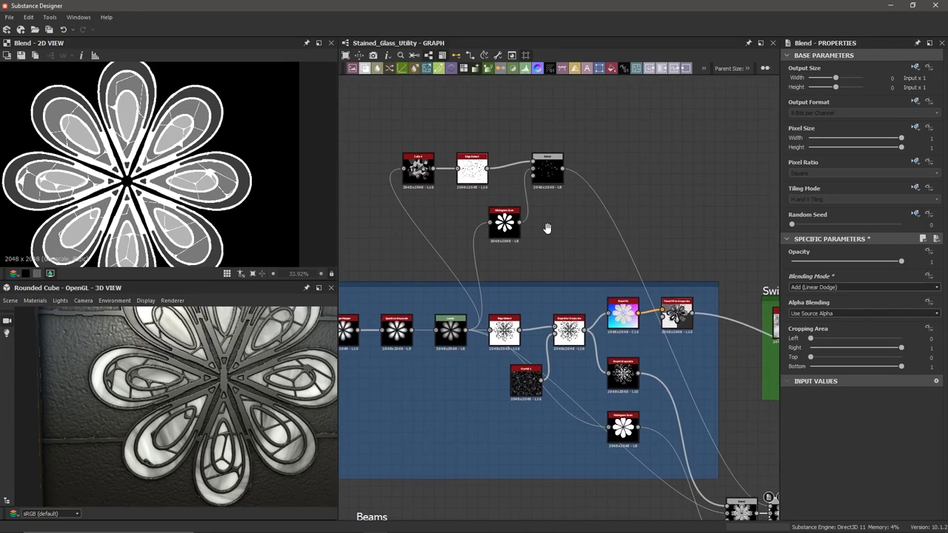
scroll(447, 184, "up", 3)
left_click(399, 162)
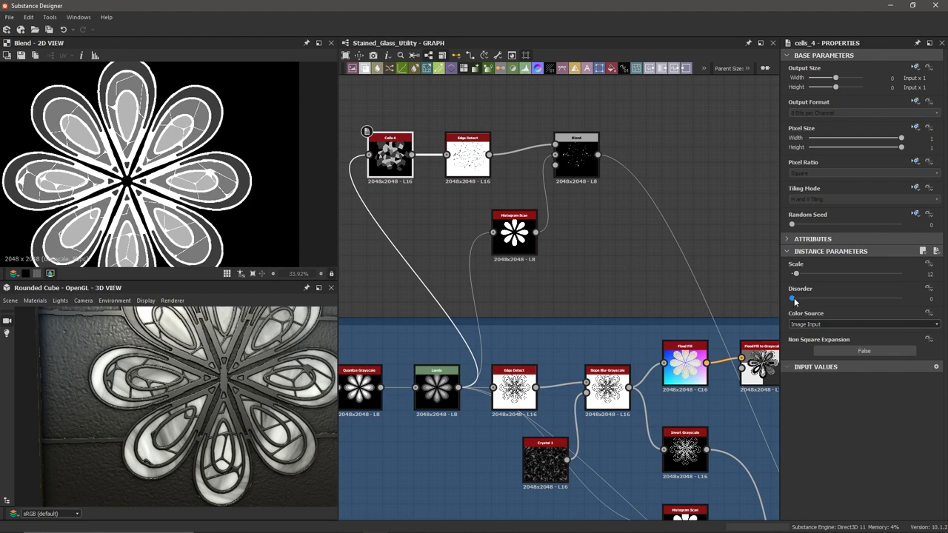
left_click_drag(793, 298, 816, 309)
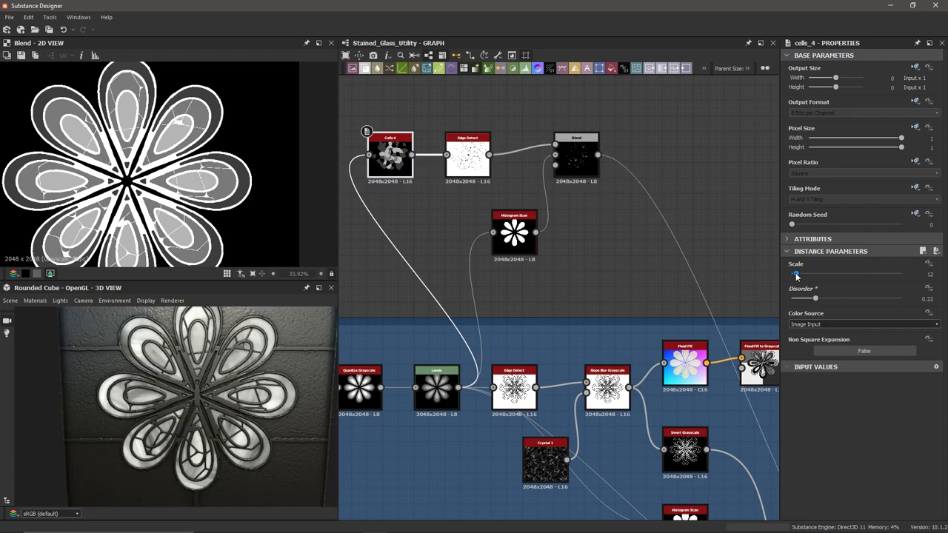
left_click_drag(796, 276, 805, 279)
left_click_drag(811, 279, 800, 280)
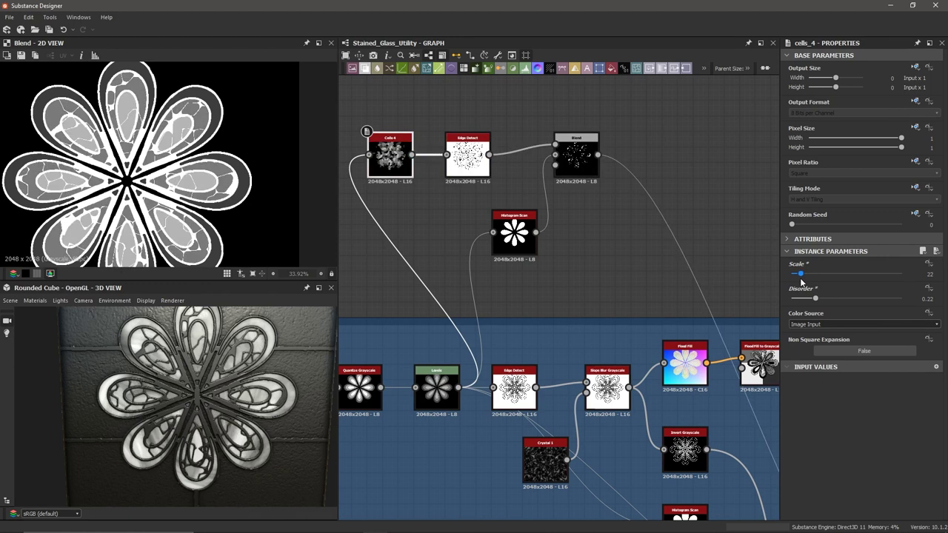
Try values on the Edge Detect fed by Cells 4, settling its Edge Roundness at 1.36.
left_click(467, 157)
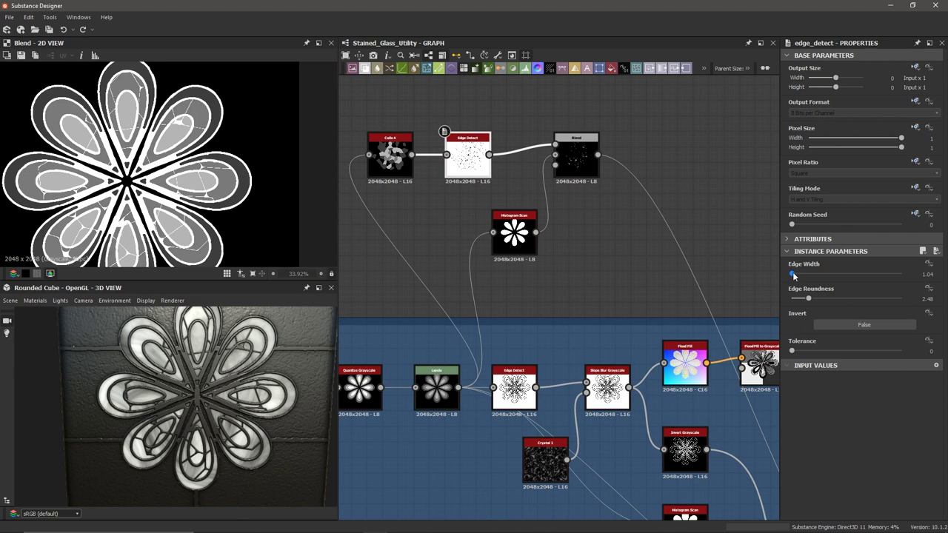
left_click_drag(793, 275, 795, 302)
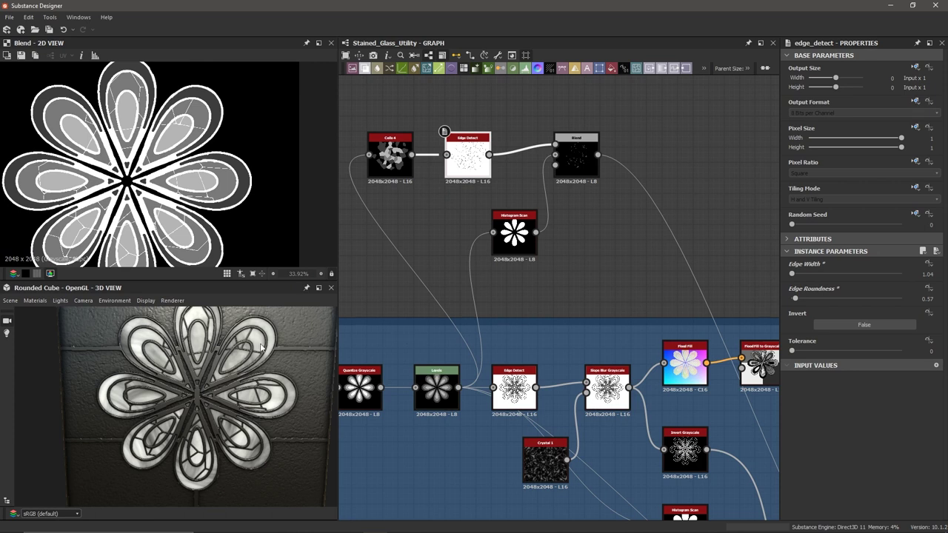
scroll(263, 344, "up", 6)
scroll(245, 355, "up", 2)
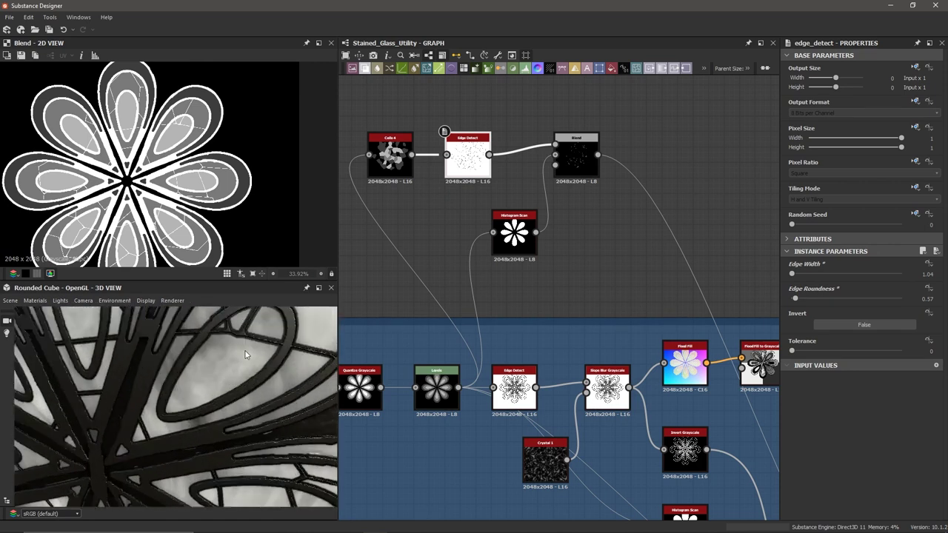
left_click_drag(245, 339, 245, 343)
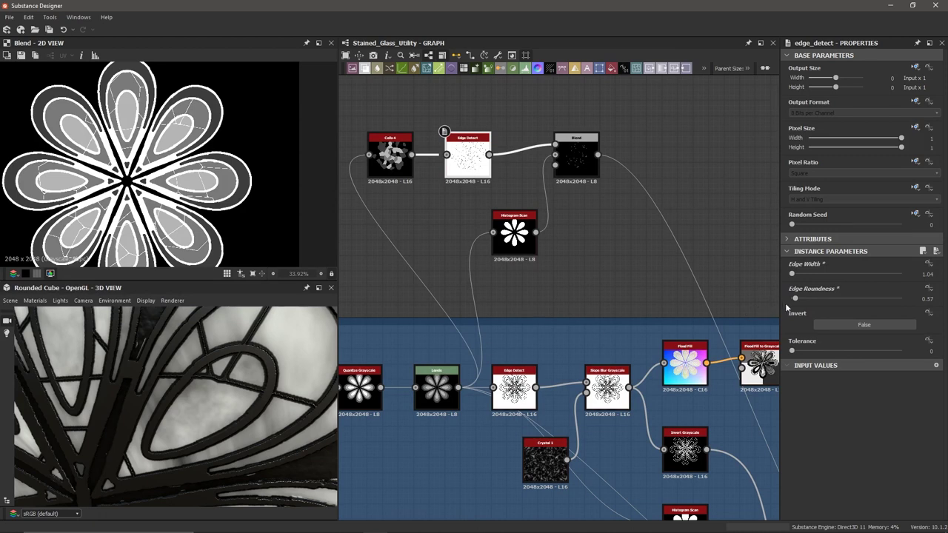
mouse_move(795, 298)
left_mouse_down()
mouse_move(809, 305)
mouse_move(801, 305)
left_mouse_up()
scroll(234, 362, "down", 5)
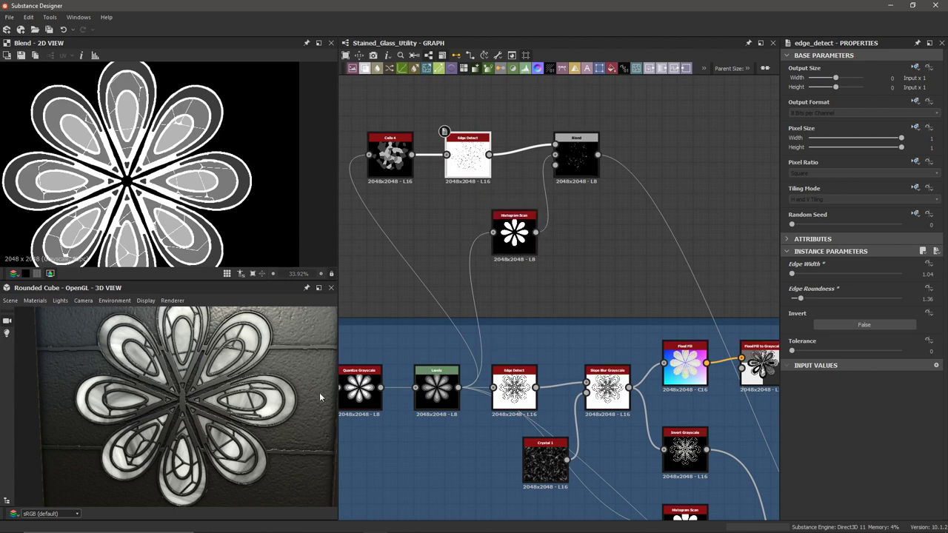
mouse_move(229, 419)
right_mouse_down("ctrl+shift")
mouse_move(212, 418)
mouse_move(236, 418)
mouse_move(226, 418)
right_mouse_up("ctrl+shift")
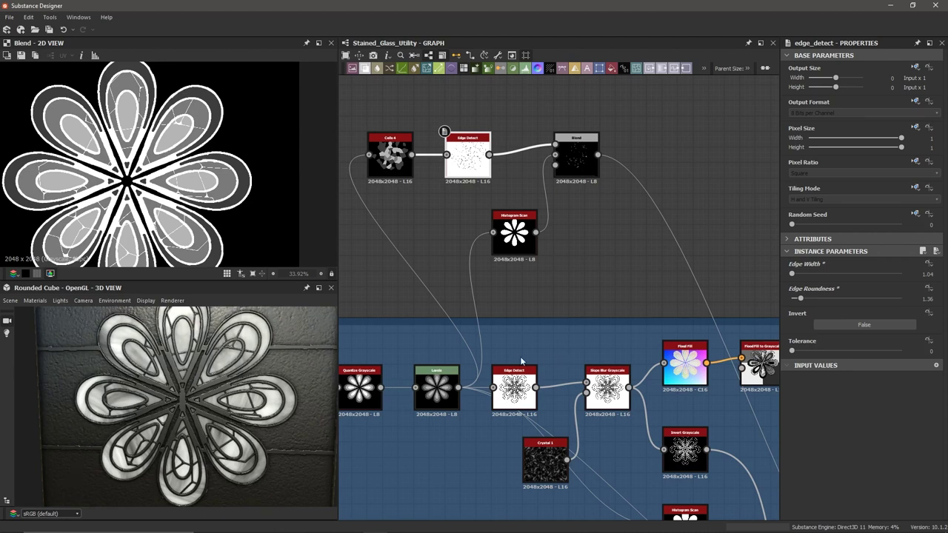
Preview the Cells 4, Edge Detect and Subtract Blend outputs, and the petals Blend before the Combined Height.
middle_click_drag(422, 325, 489, 324)
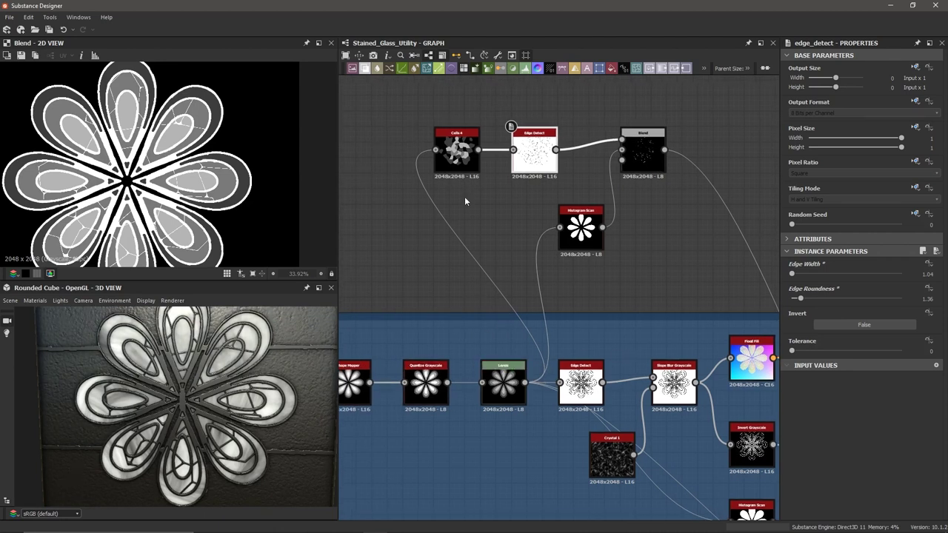
left_click(455, 146)
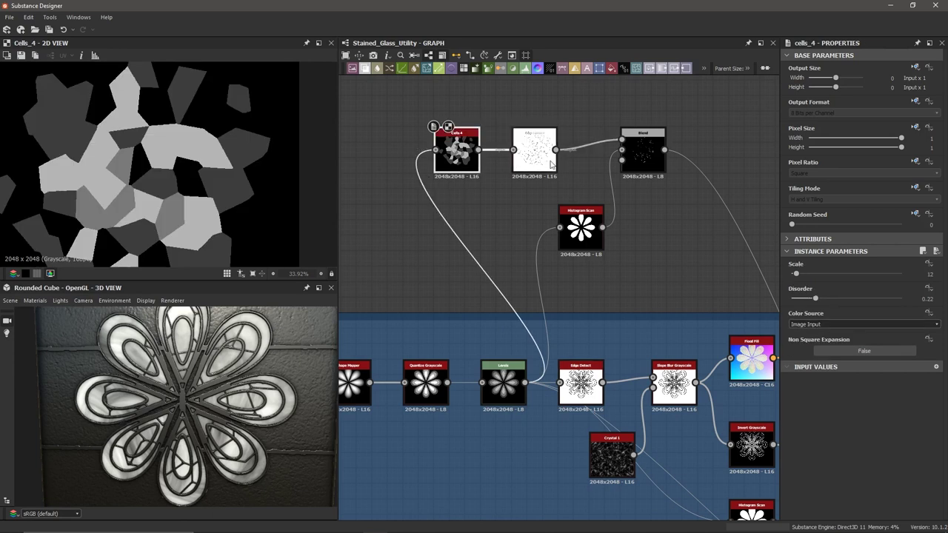
left_click(527, 148)
double_click(641, 157)
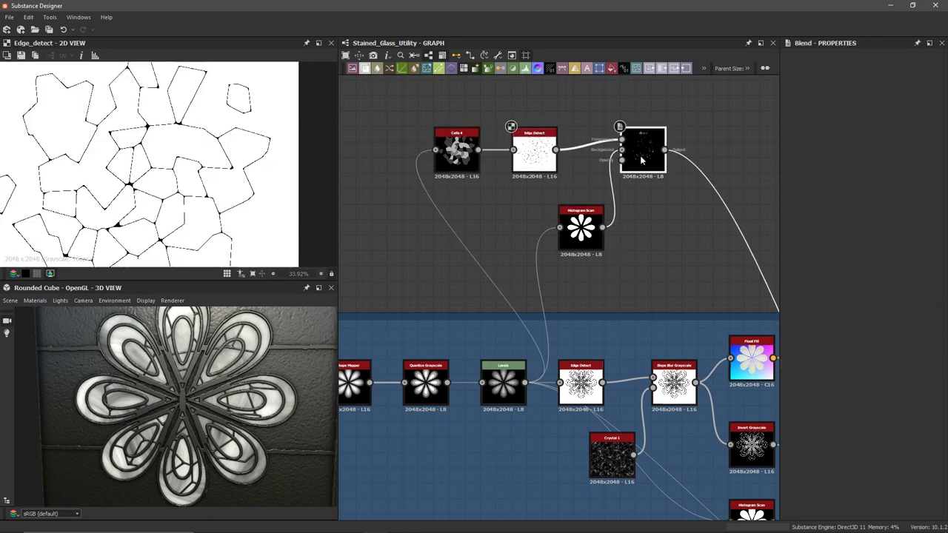
scroll(642, 230, "down", 1)
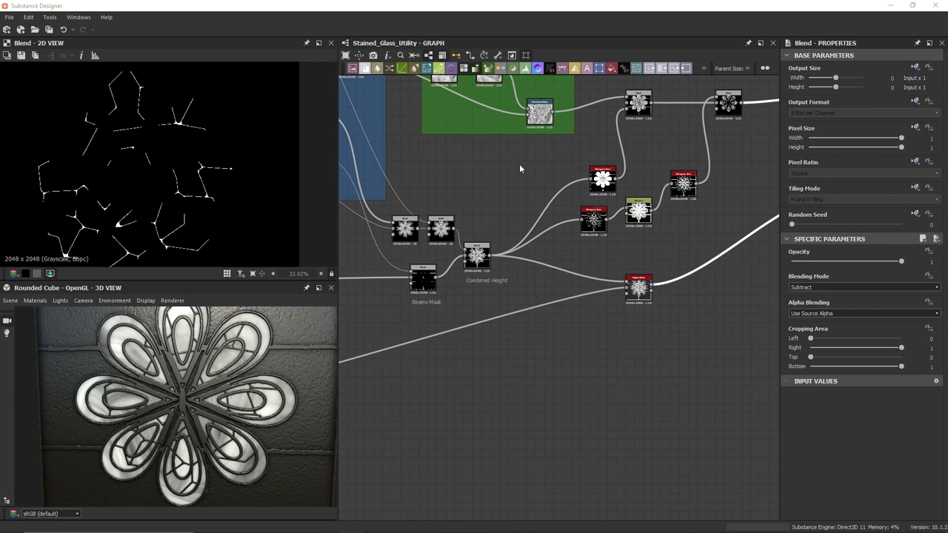
middle_click_drag(519, 166, 517, 185)
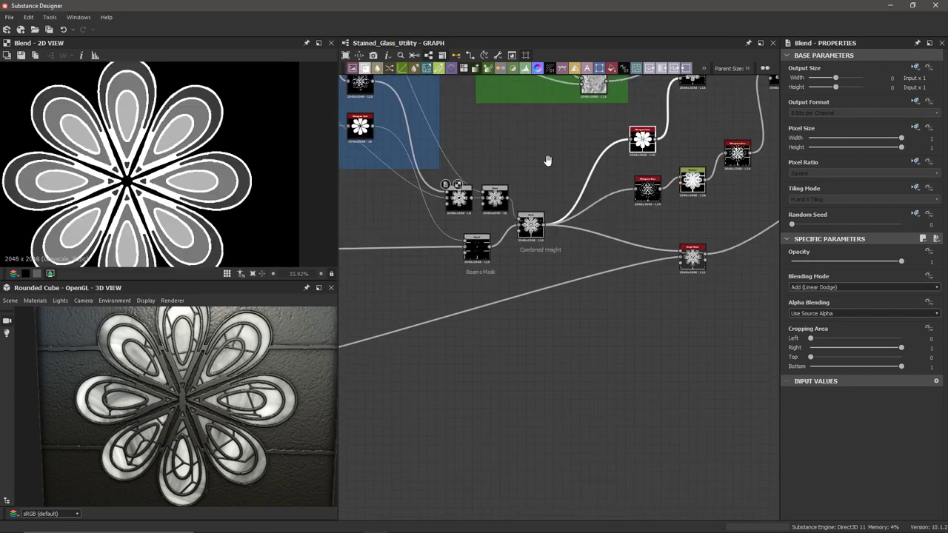
middle_click_drag(548, 160, 531, 168)
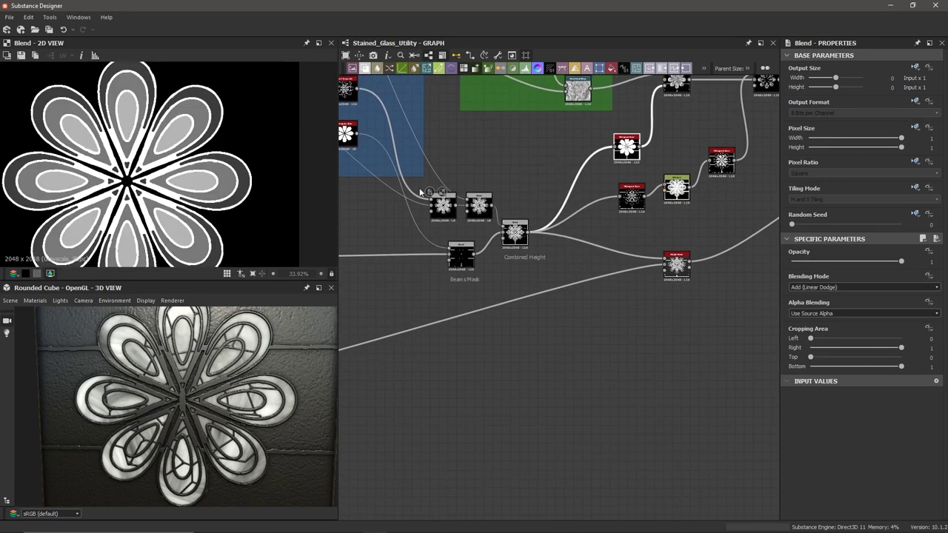
left_click_drag(424, 301, 524, 179)
Add the comment "Edges Mask" to the Histogram Scan that follows the Distance node.
middle_click_drag(669, 152, 642, 187)
scroll(642, 187, "up", 3)
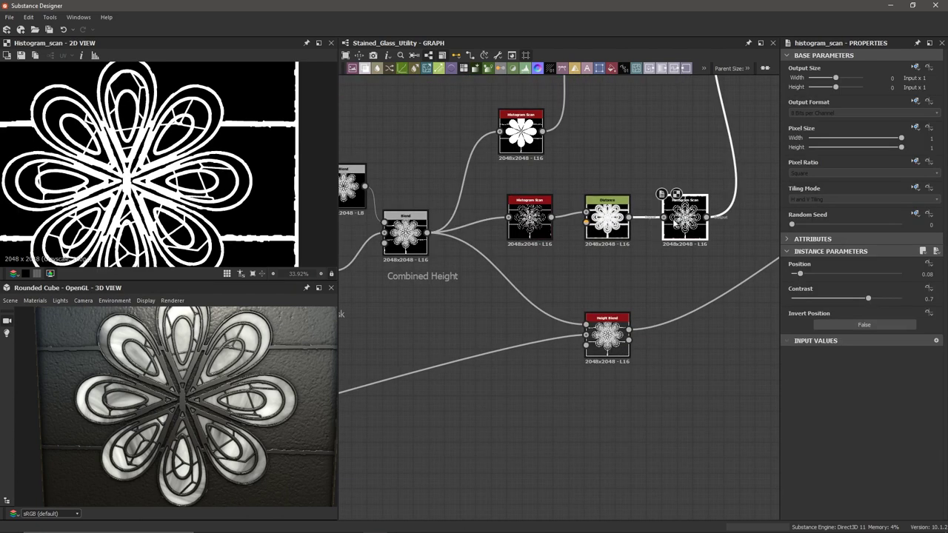
scroll(602, 221, "up", 2)
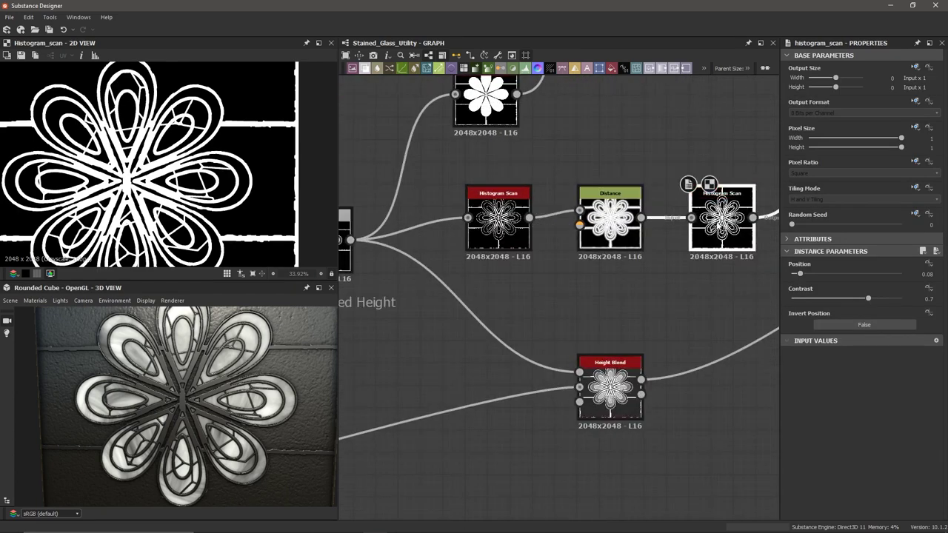
right_click(715, 221)
left_click(752, 275)
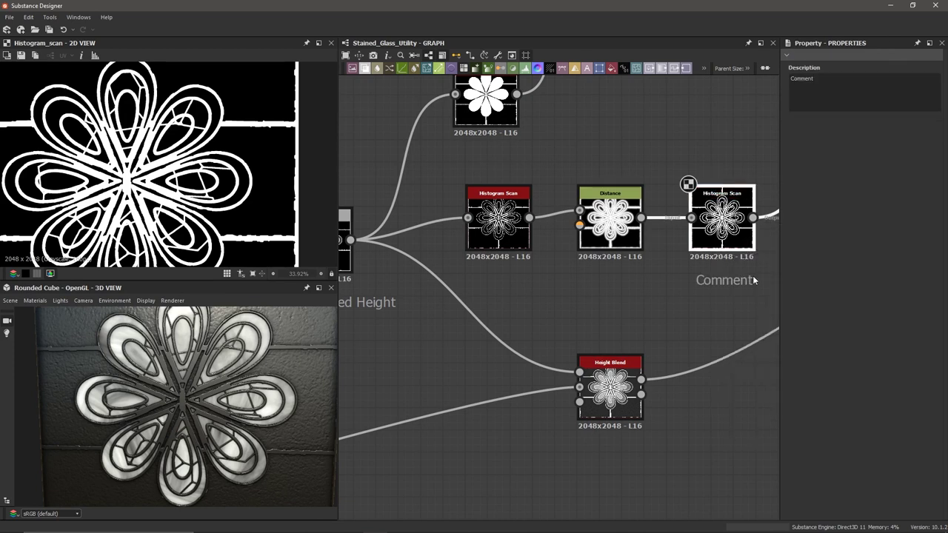
type("Edges")
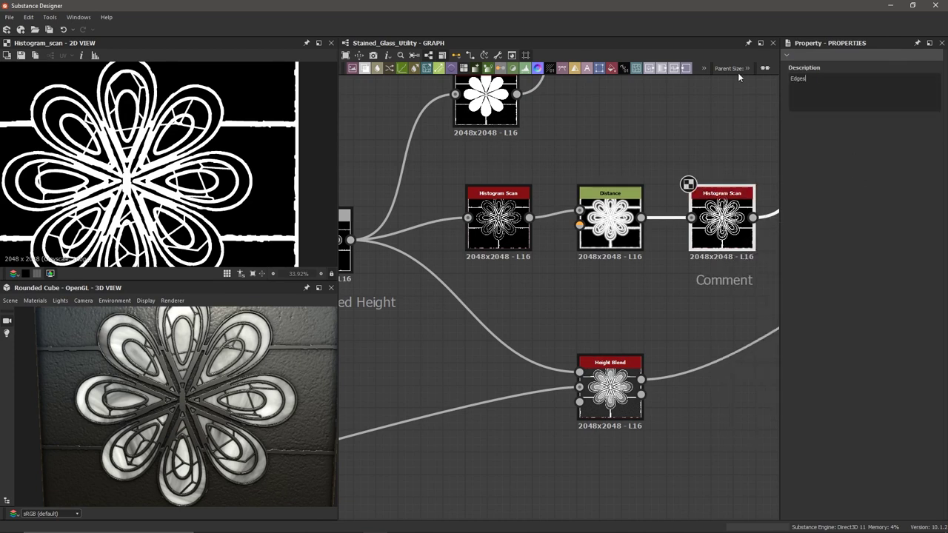
type(" Mask")
Preview the full mask from the solid-petal Histogram Scan fed by the Combined Height.
scroll(607, 392, "down", 1)
double_click(522, 186)
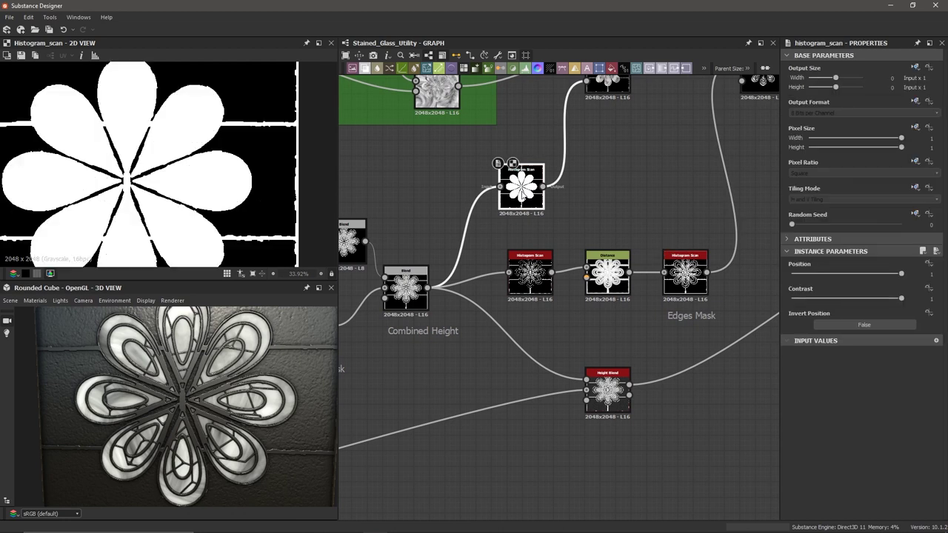
scroll(247, 194, "down", 1)
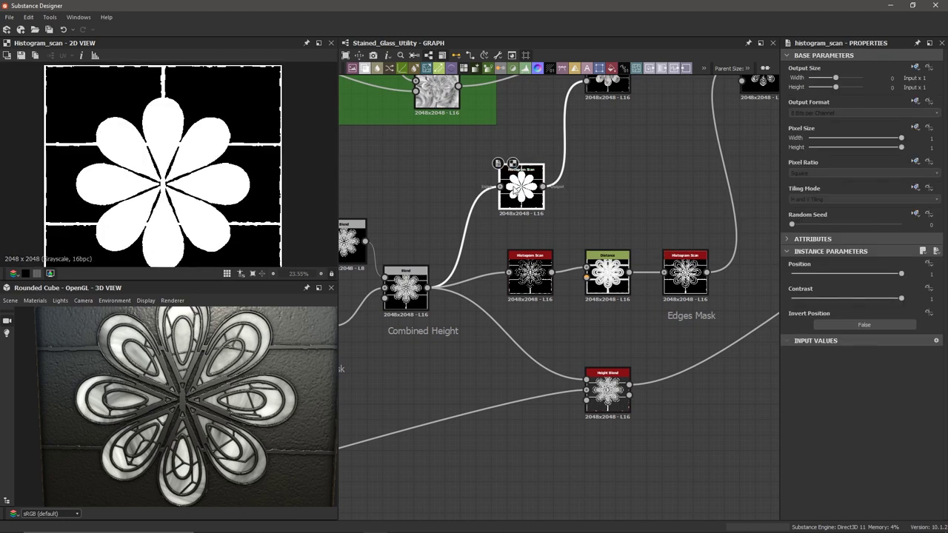
Add the comment "Full Flower and Beams Mask" to the solid-flower Histogram Scan, and preview the petals Blend that adds the cracks.
left_click_drag(516, 189, 510, 182)
type("Full Flower and Beams Mask")
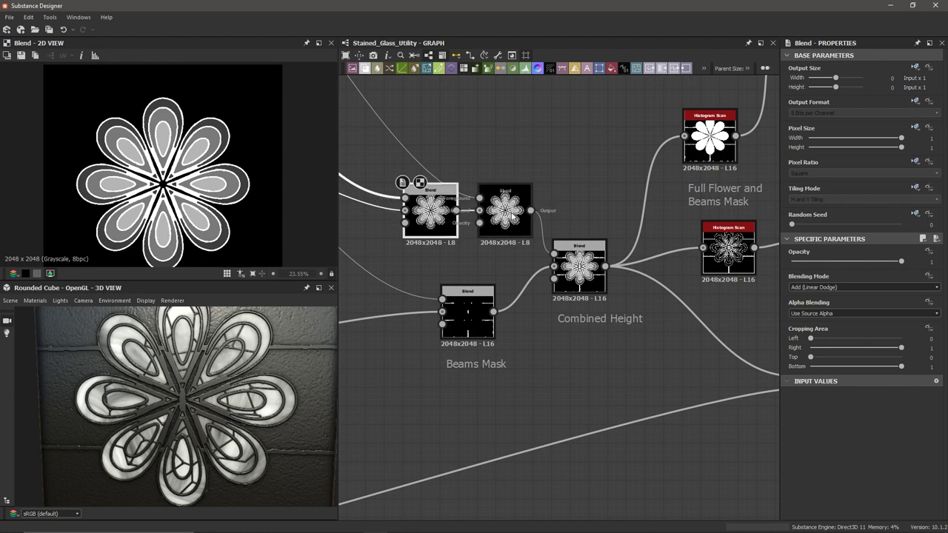
left_click(511, 216)
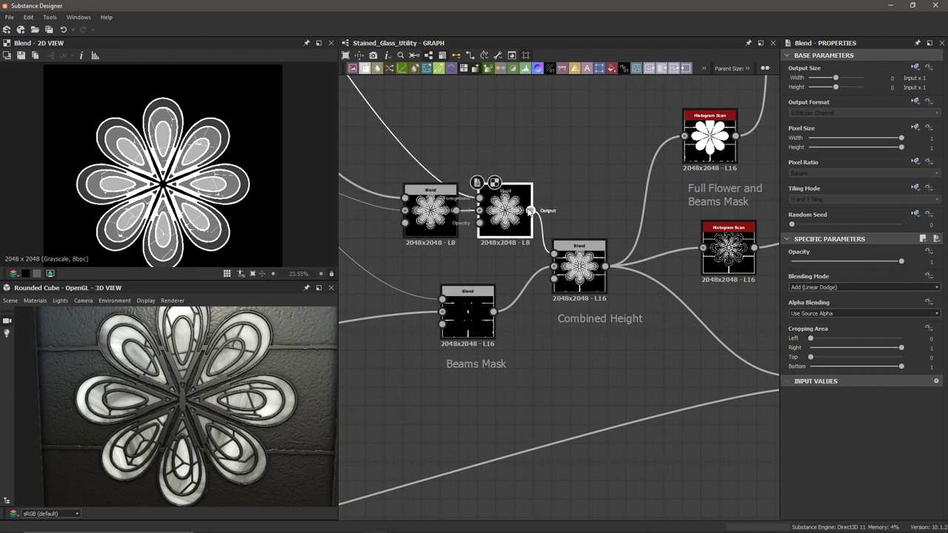
Move the Beams Mask Blend directly before the Combined Height, and the Height Blend next to the Blend that feeds the outputs.
scroll(527, 215, "down", 4)
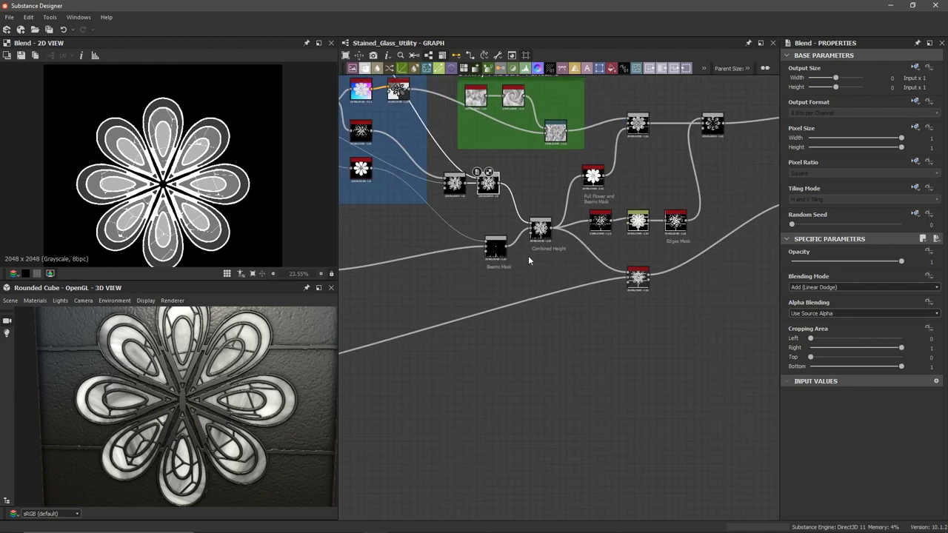
left_click_drag(495, 245, 525, 221)
left_click(638, 278)
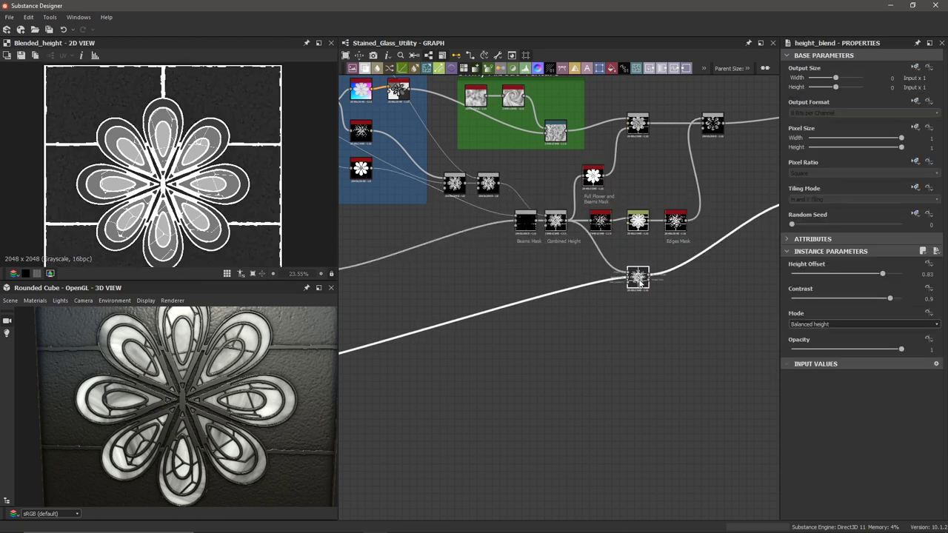
middle_click_drag(596, 315, 419, 344)
left_click_drag(464, 306, 584, 293)
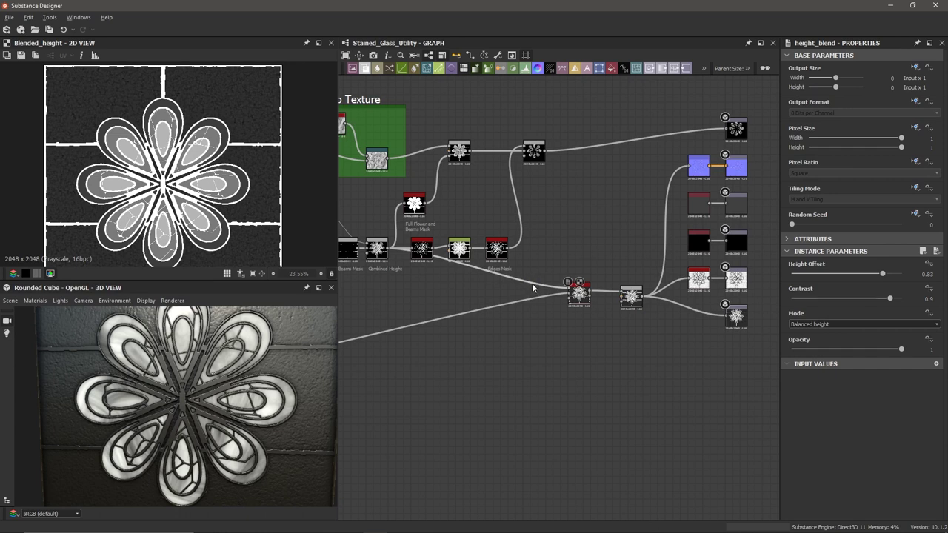
Add a Dot on the link from the Combined Height to the Height Blend and place it below the mask nodes.
double_click(531, 284)
left_click_drag(532, 284, 427, 296)
middle_click_drag(399, 299, 560, 280)
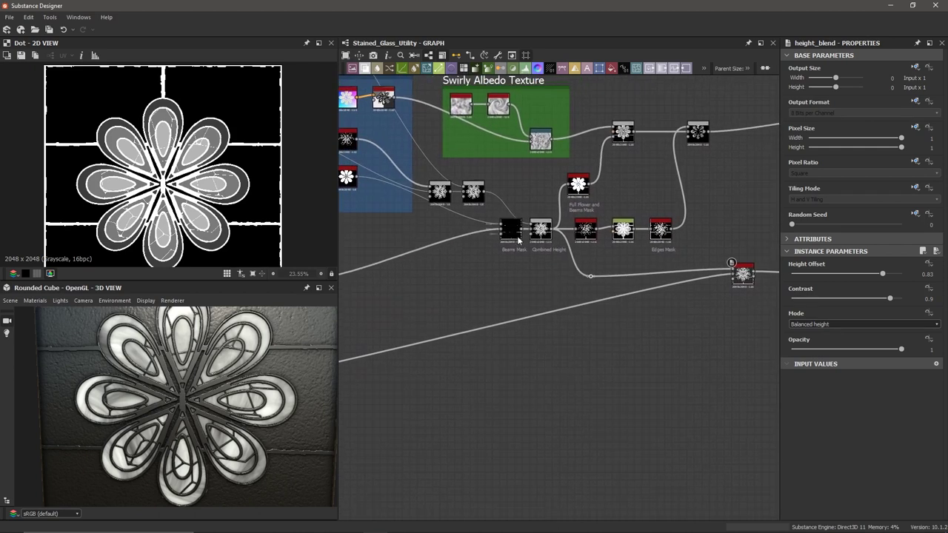
Put the Beams, Combined Height, full flower and edges mask nodes in a purple frame titled "Masks".
left_click_drag(511, 277, 679, 179)
key("space")
type("fra")
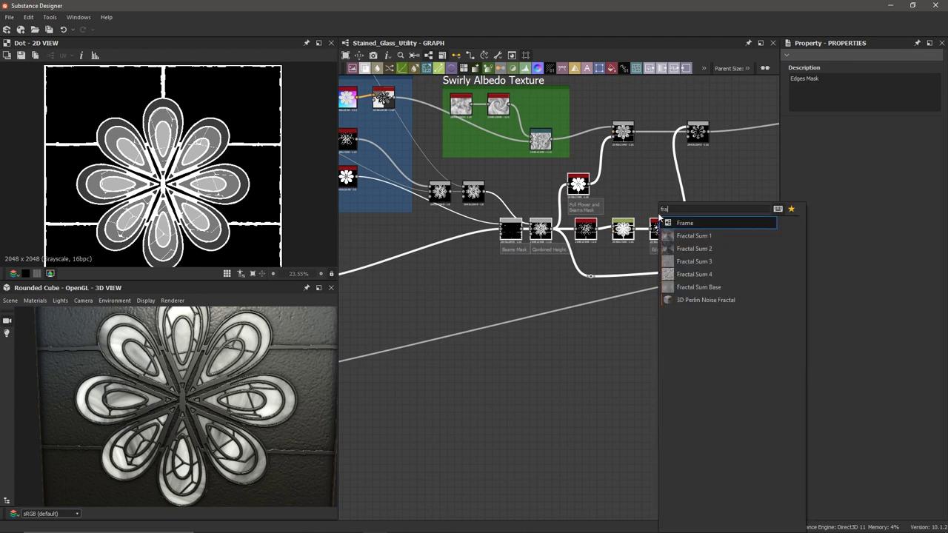
key("Return")
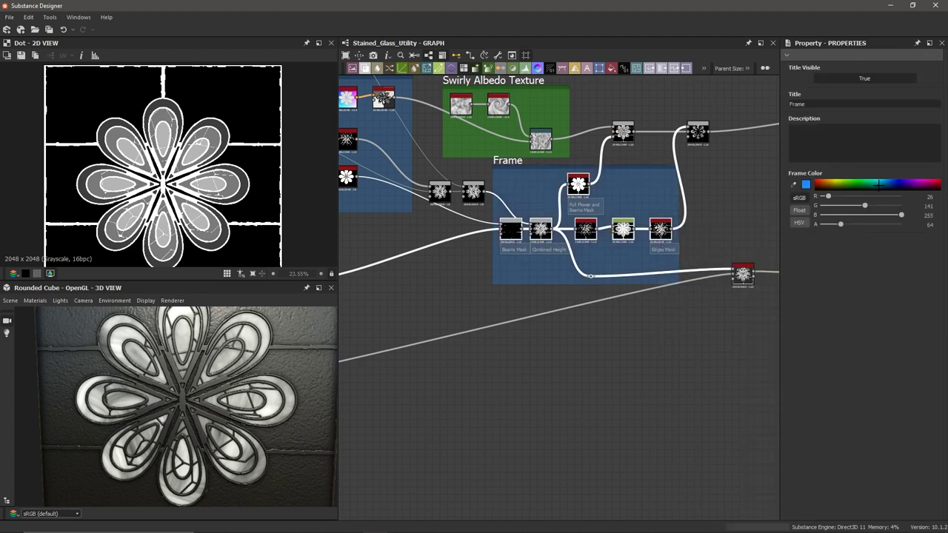
left_click(916, 182)
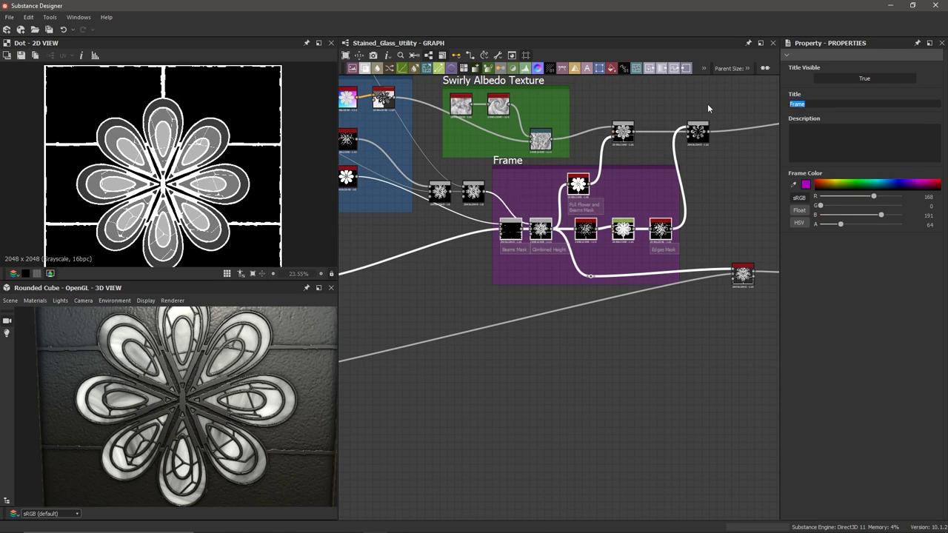
type("Masks")
key("Return")
Put the Cells, Edge Detect, Histogram Scan and Blend nodes above the Flower frame in a new frame titled "Supports".
scroll(607, 281, "down", 3)
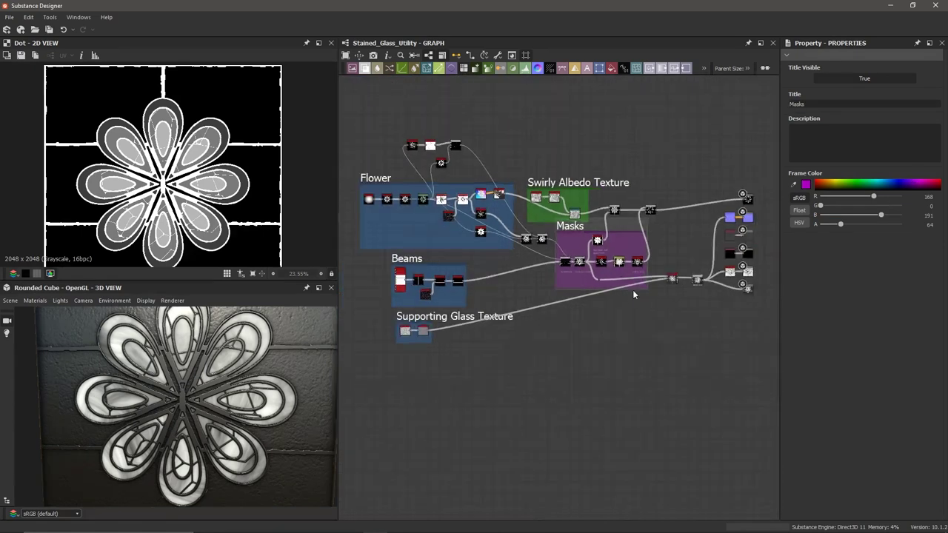
middle_click_drag(613, 296, 618, 282)
middle_click_drag(598, 326, 645, 396)
scroll(493, 178, "up", 2)
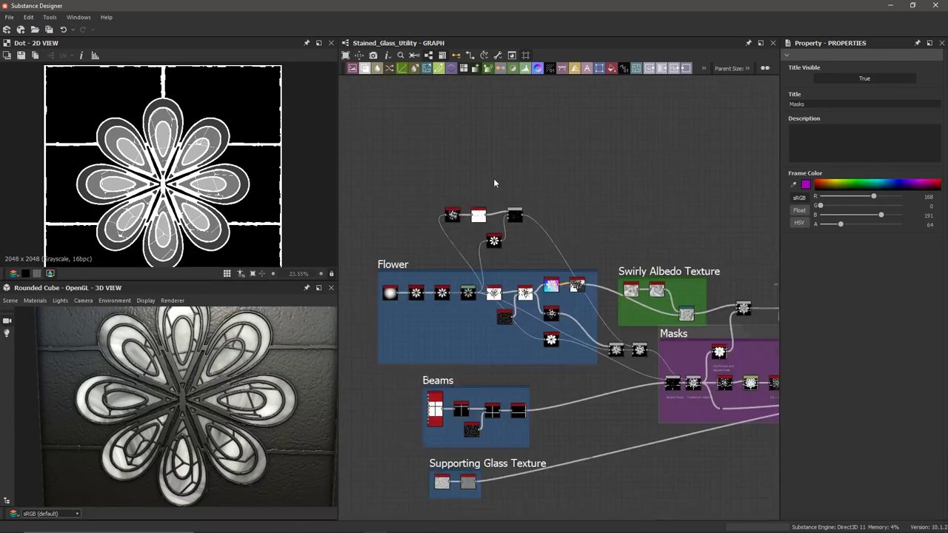
left_click_drag(404, 166, 525, 236)
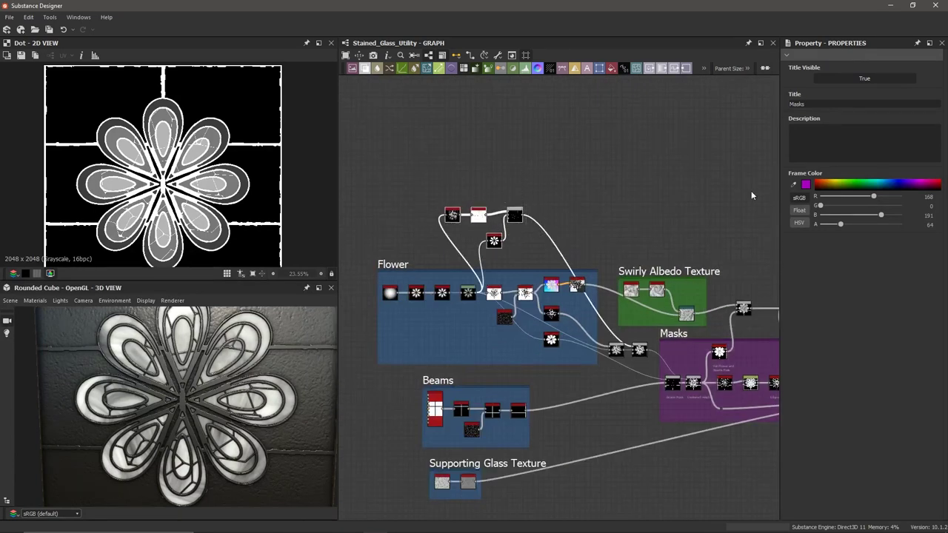
key("space")
type("fra")
key("Return")
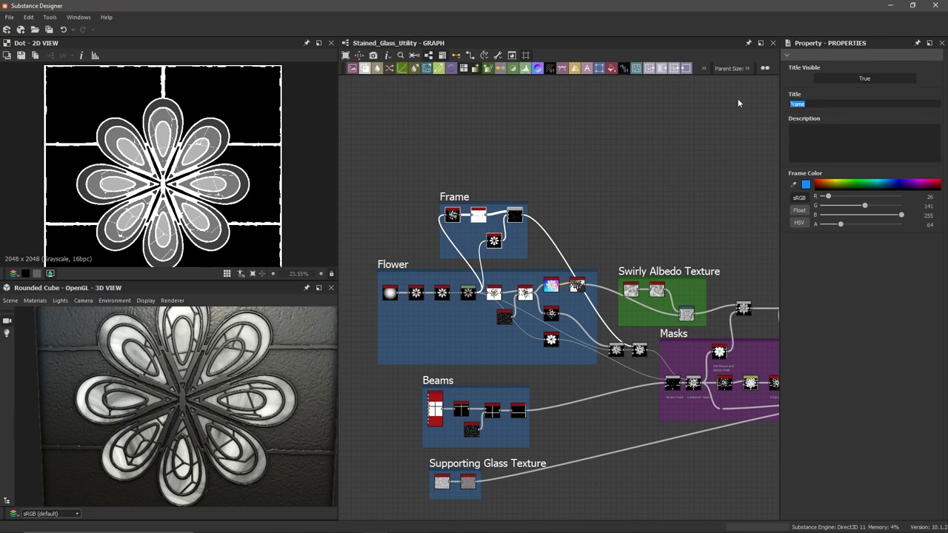
type("Supports")
Orbit the 3D preview slightly and shift the Masks frame with its nodes a little away from the Swirly Albedo Texture frame.
scroll(659, 223, "down", 2)
middle_click_drag(654, 210, 607, 180)
scroll(601, 197, "up", 1)
scroll(607, 174, "up", 2)
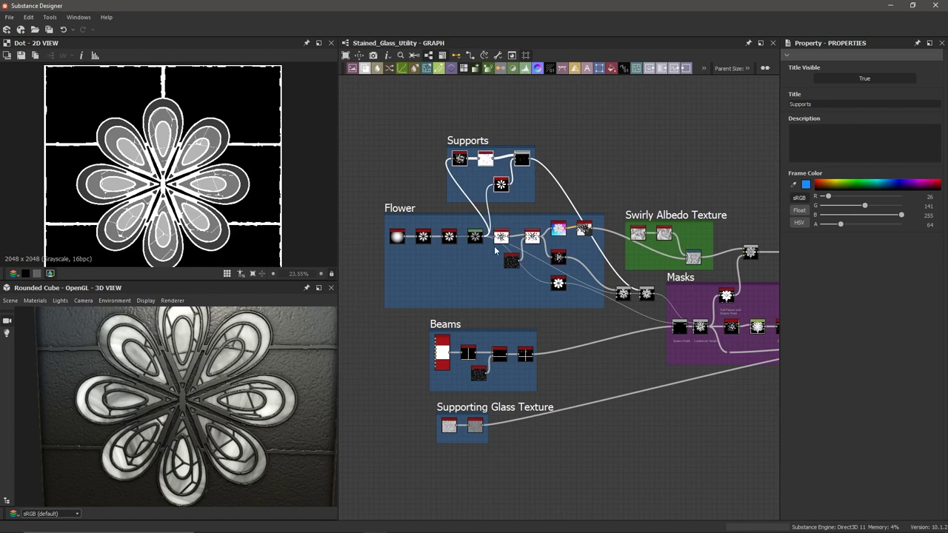
scroll(529, 407, "up", 1)
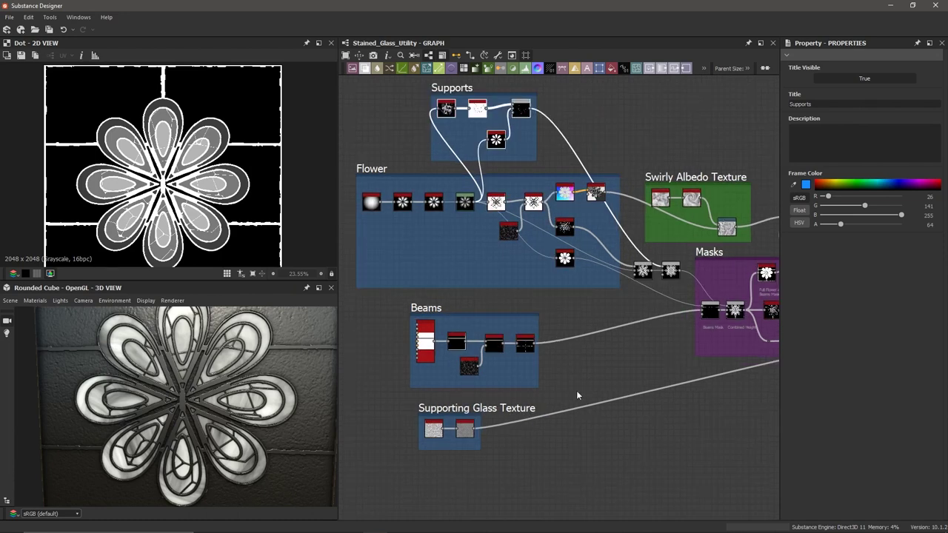
left_click_drag(321, 365, 308, 364)
middle_click_drag(602, 324, 454, 314)
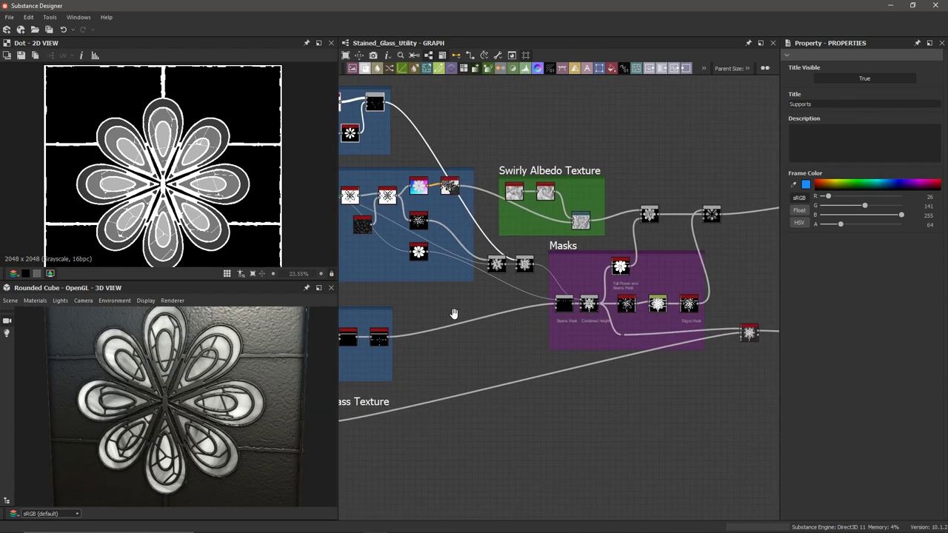
left_click_drag(561, 245, 572, 255)
middle_click_drag(649, 292, 526, 292)
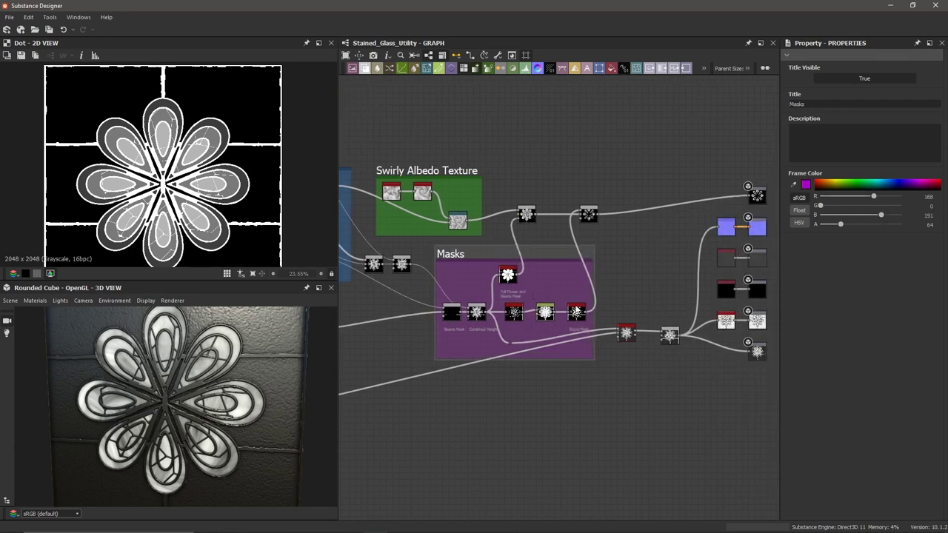
Move the two Blend nodes that follow the Swirly Albedo Texture frame closer to the Base Color output.
scroll(576, 311, "up", 2)
middle_click_drag(650, 280, 514, 295)
scroll(669, 265, "up", 2)
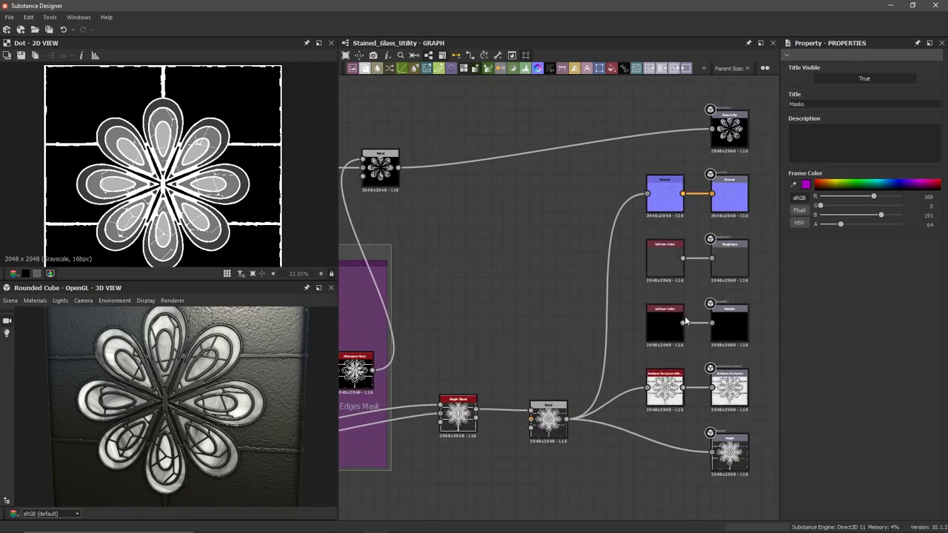
middle_click_drag(402, 217, 604, 231)
scroll(604, 231, "down", 2)
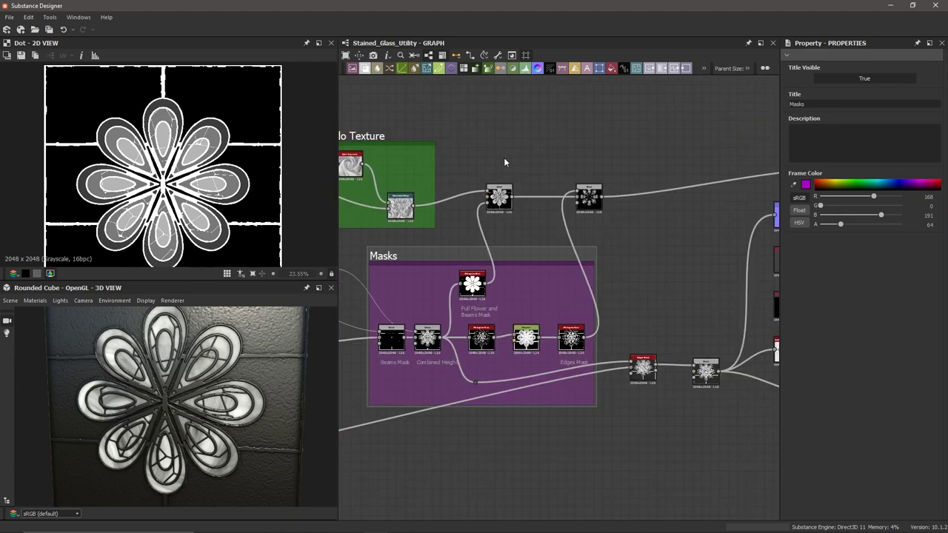
left_click_drag(504, 159, 597, 180)
left_click(637, 267)
scroll(644, 211, "down", 3)
left_click_drag(645, 297, 649, 307)
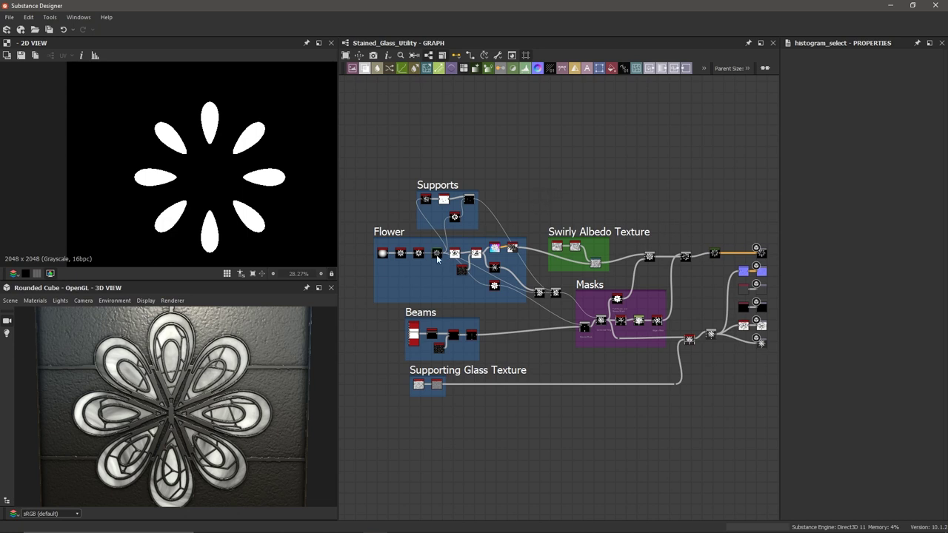
Preview the Paraboloid Shape node that starts the Flower frame and try its Scale.
scroll(436, 255, "up", 2)
scroll(443, 267, "up", 3)
middle_click_drag(398, 266, 443, 275)
scroll(430, 273, "up", 1)
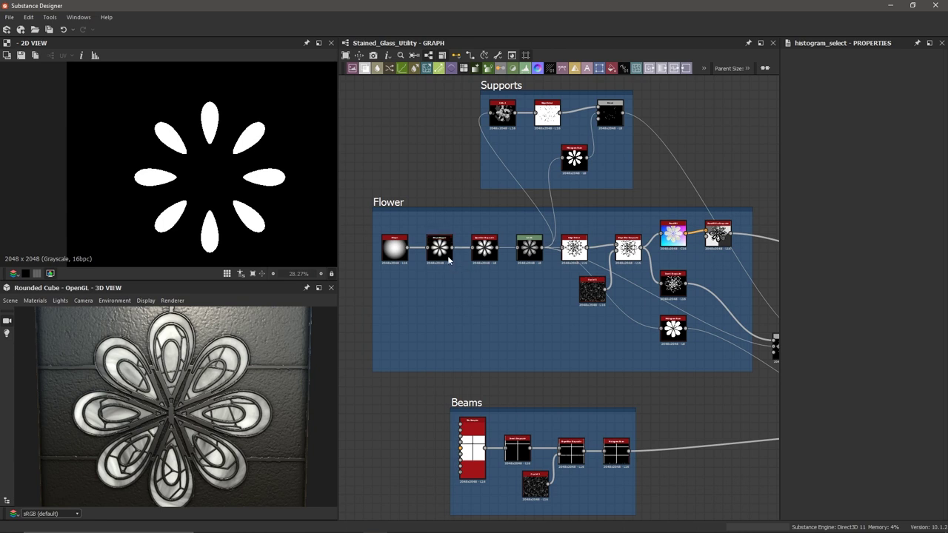
double_click(395, 248)
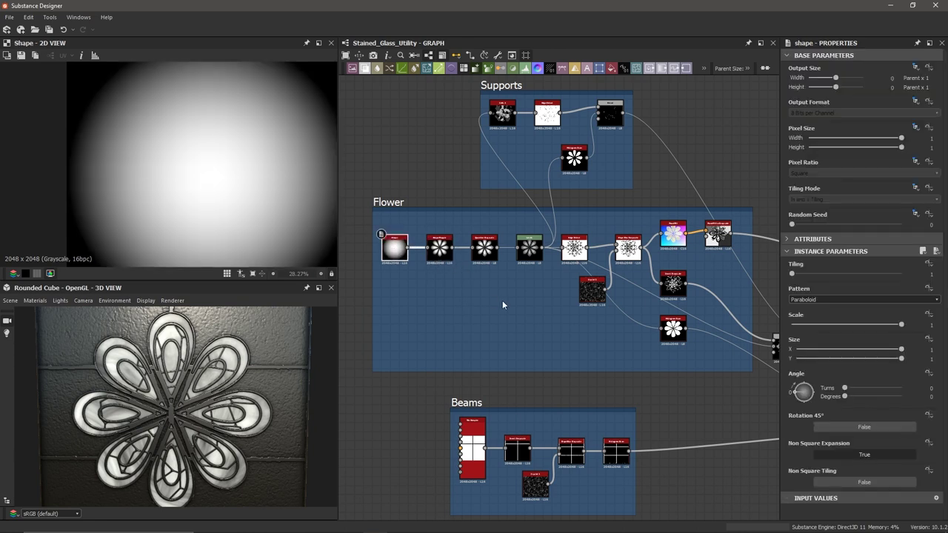
scroll(223, 190, "down", 3)
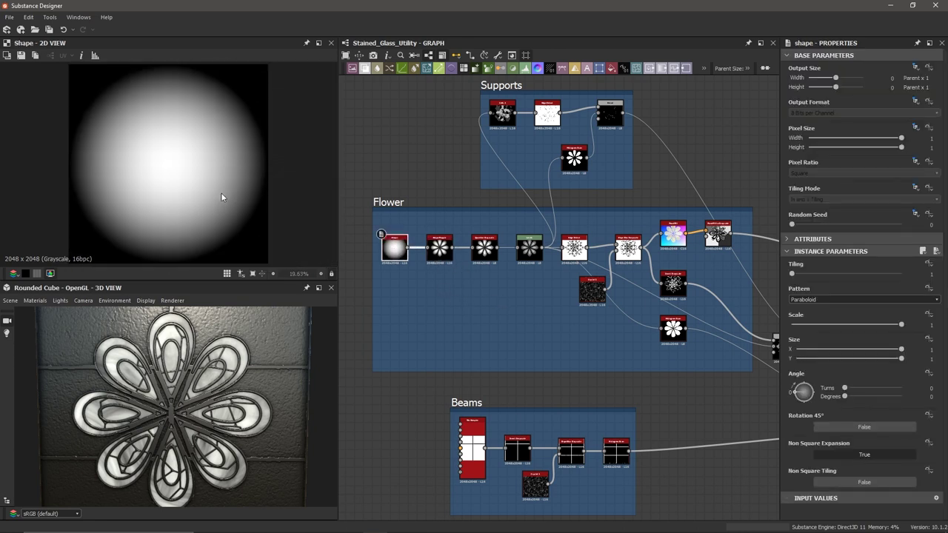
mouse_move(901, 324)
left_mouse_down()
mouse_move(855, 331)
mouse_move(900, 326)
left_mouse_up()
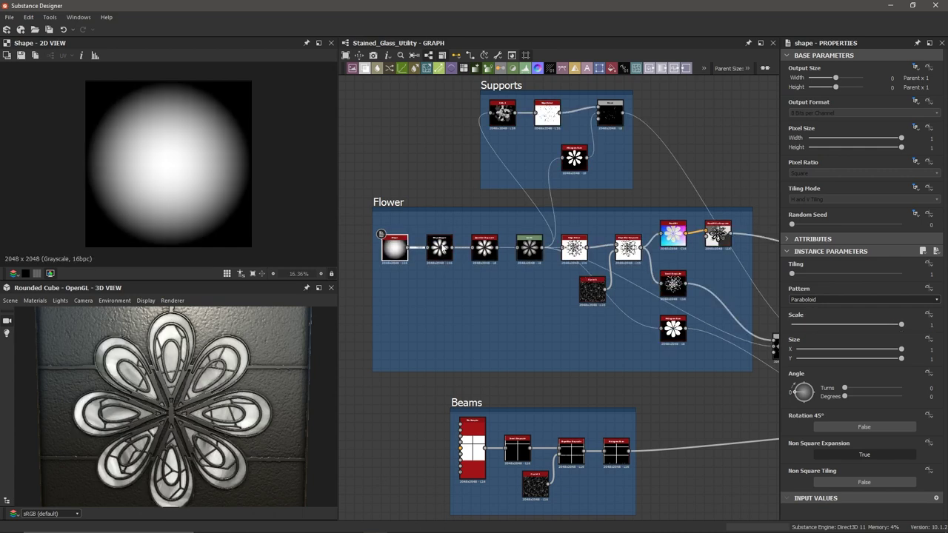
Try other Pattern Amount and Radius values on the Flower's Shape Mapper, including a Radius of 0.2.
left_click(438, 247)
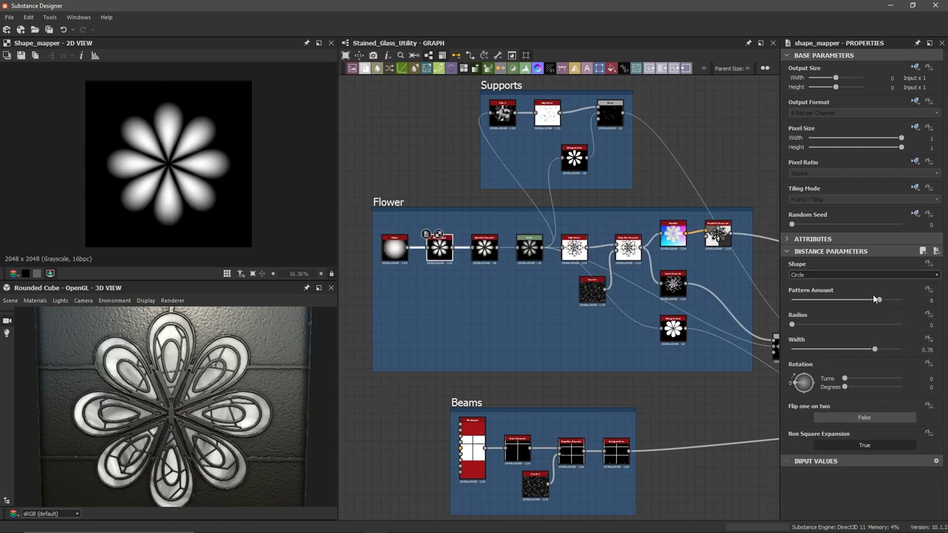
mouse_move(879, 300)
left_mouse_down()
mouse_move(851, 301)
mouse_move(901, 303)
mouse_move(870, 304)
left_mouse_up()
mouse_move(790, 326)
left_mouse_down()
mouse_move(838, 327)
mouse_move(791, 326)
left_mouse_up()
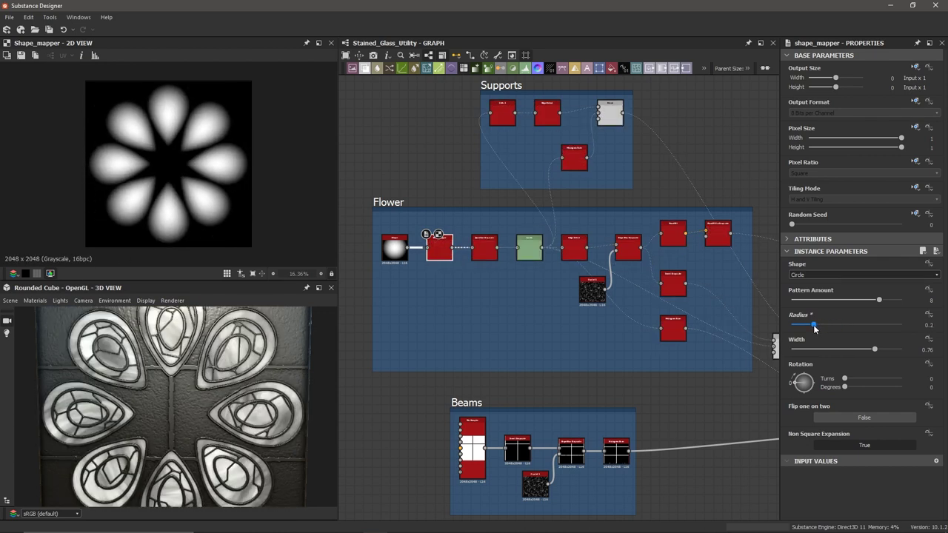
scroll(413, 283, "up", 3)
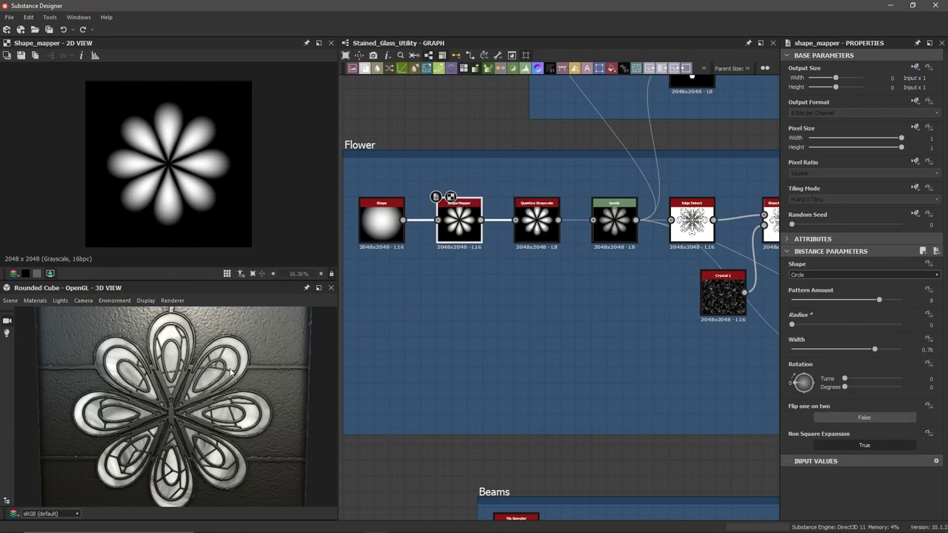
scroll(231, 373, "down", 4)
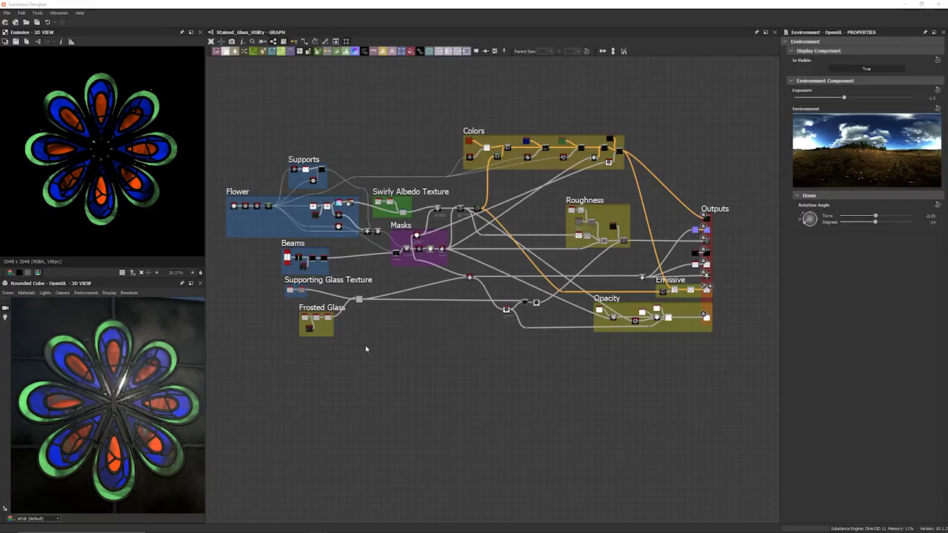
Preview the Blend that combines the Supporting Glass Texture with the Frosted Glass frame.
scroll(362, 349, "up", 5)
scroll(373, 323, "up", 2)
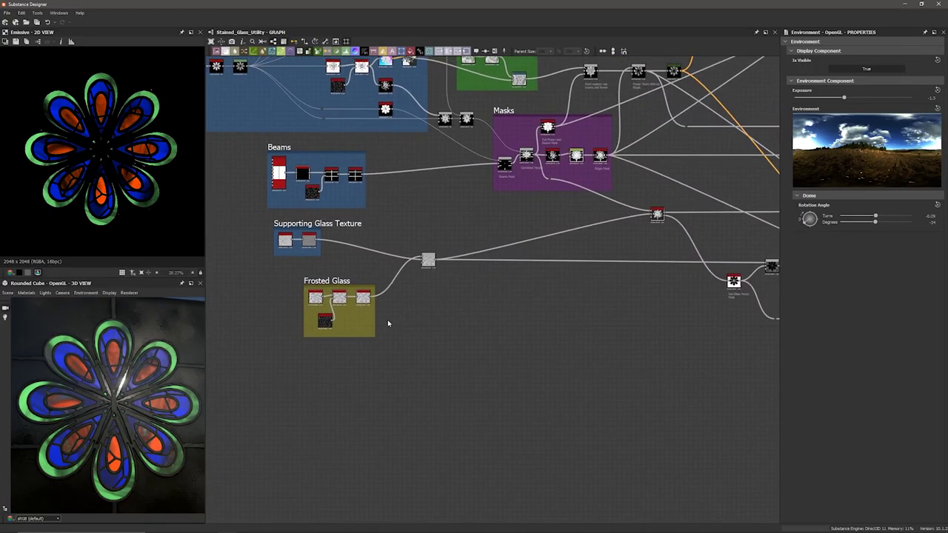
scroll(374, 323, "up", 1)
scroll(370, 323, "up", 1)
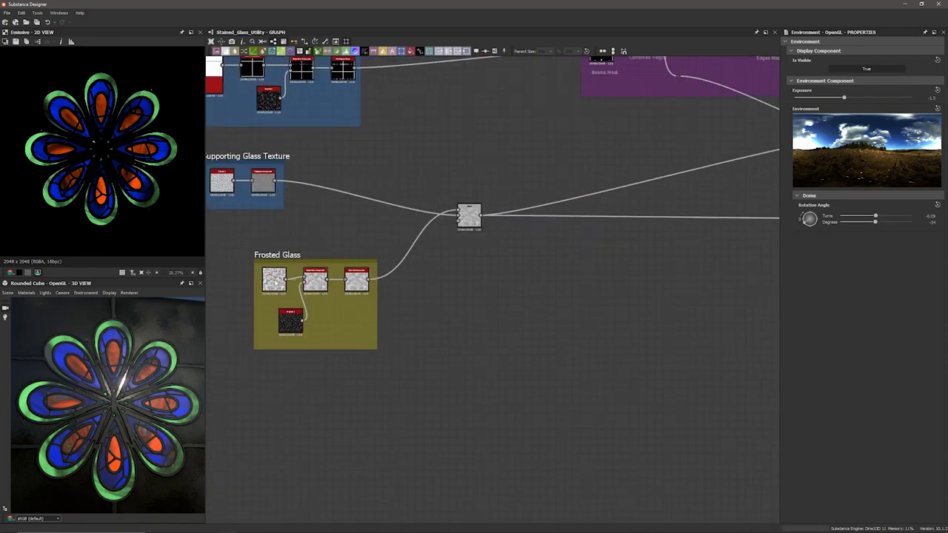
double_click(470, 219)
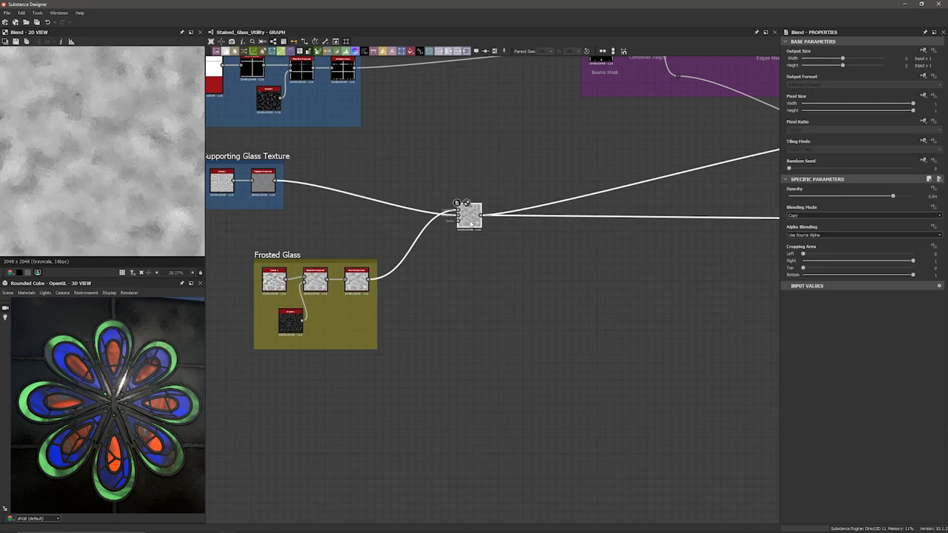
scroll(102, 187, "up", 4)
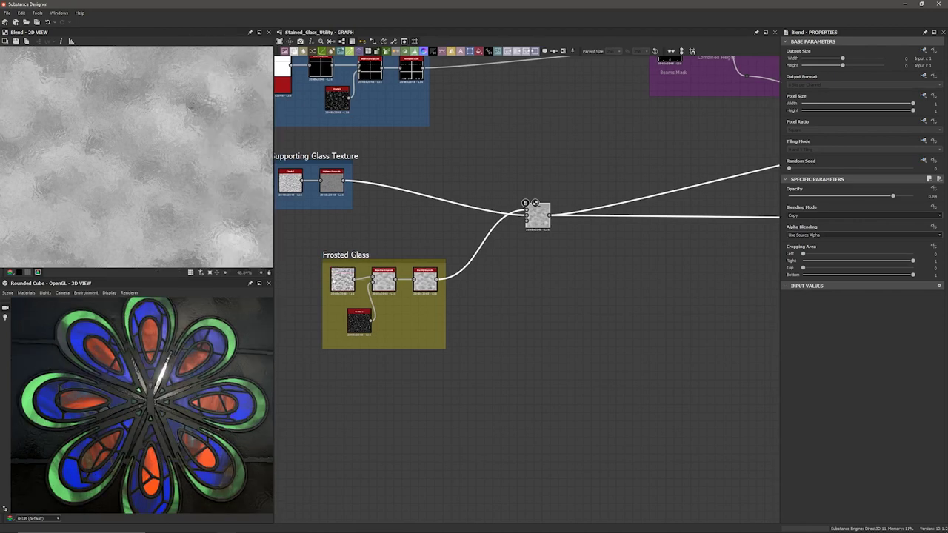
Preview the Clouds 2, Slope Blur Grayscale and Crystal 1 nodes inside the Frosted Glass frame.
double_click(342, 283)
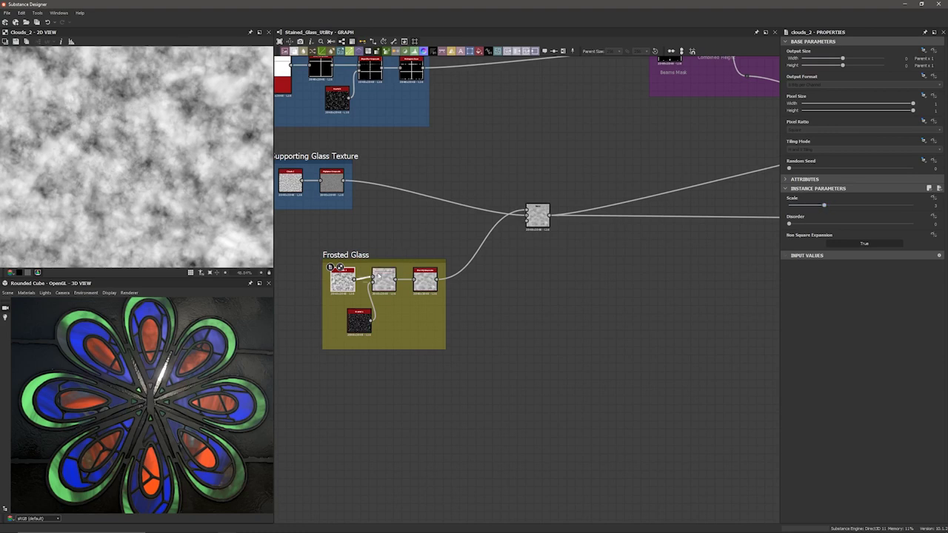
scroll(379, 277, "up", 2)
double_click(371, 280)
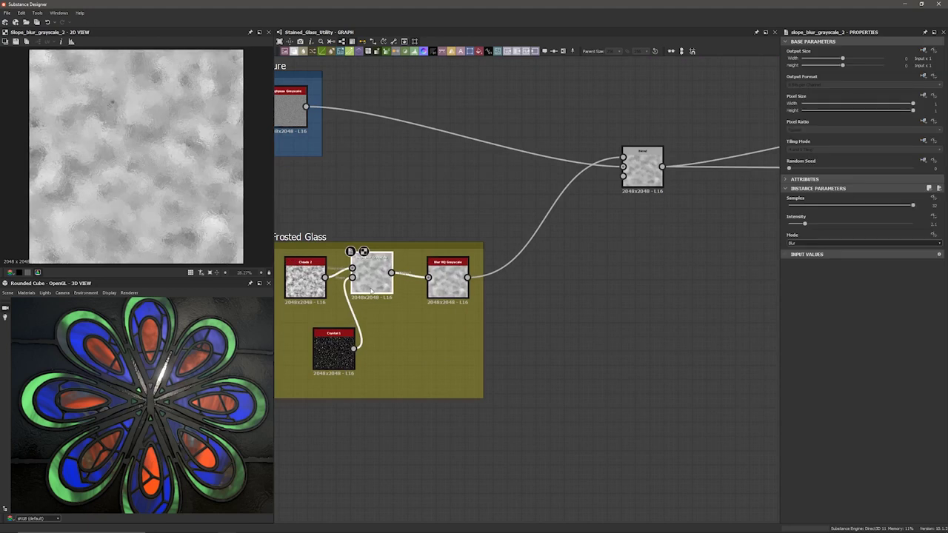
double_click(327, 359)
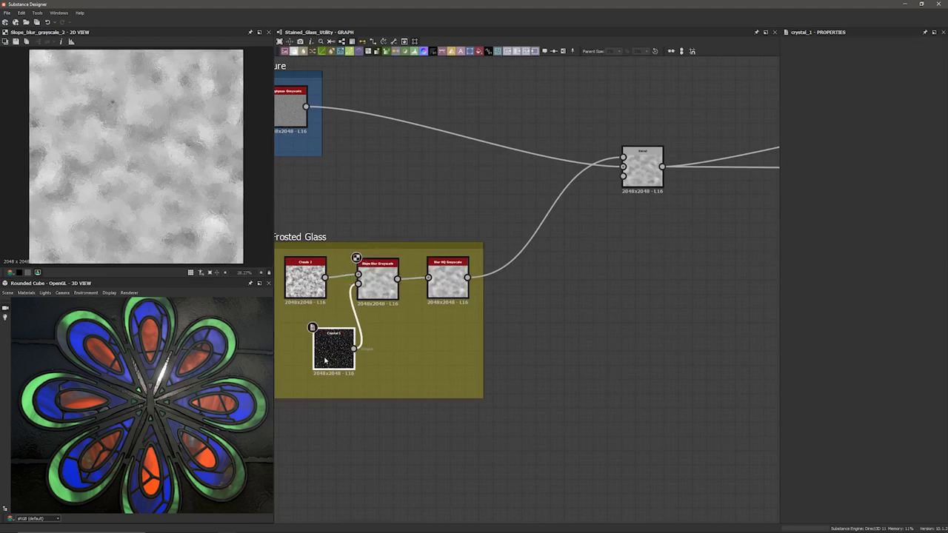
Try other Intensity values on the Slope Blur Grayscale, undo them, and try the Blur HQ Grayscale's Intensity in the Frosted Glass frame.
double_click(385, 284)
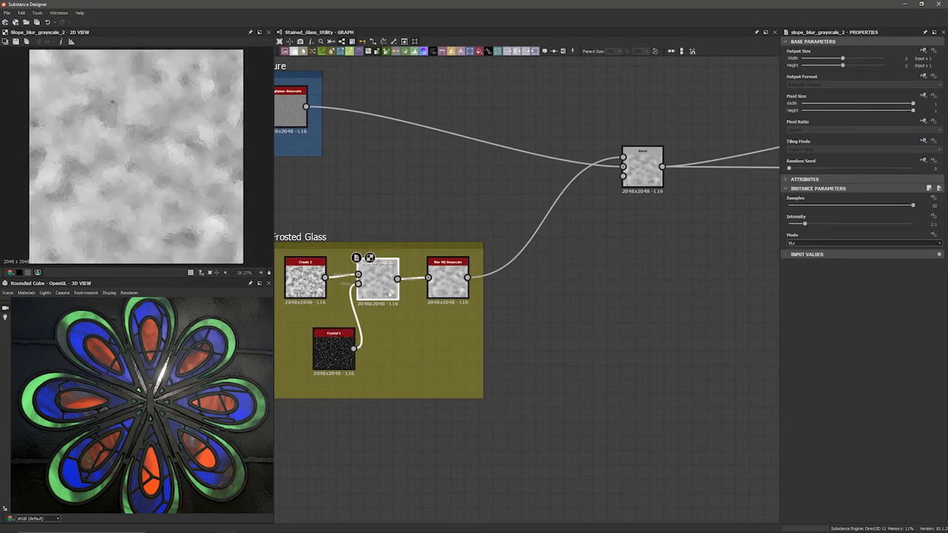
mouse_move(804, 223)
left_mouse_down()
mouse_move(792, 223)
mouse_move(803, 226)
left_mouse_up()
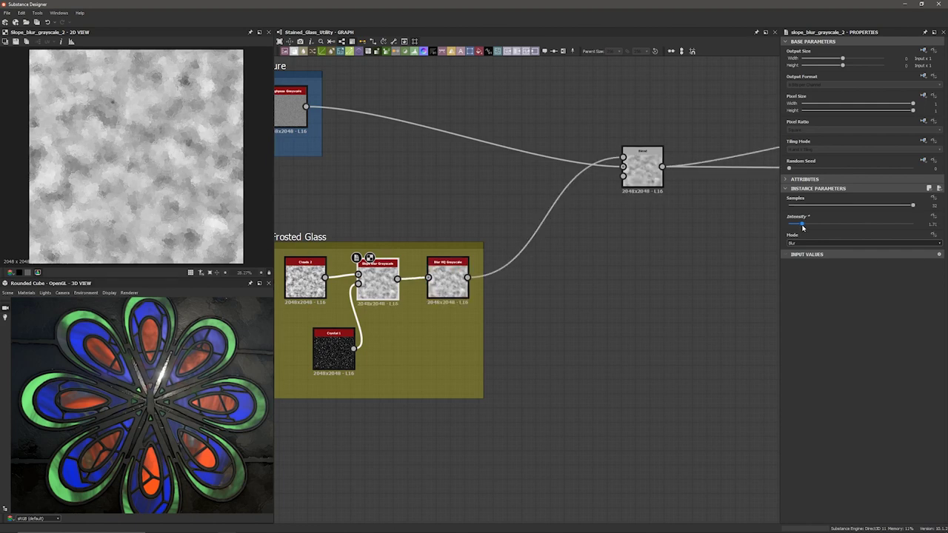
key("ctrl+z")
double_click(447, 287)
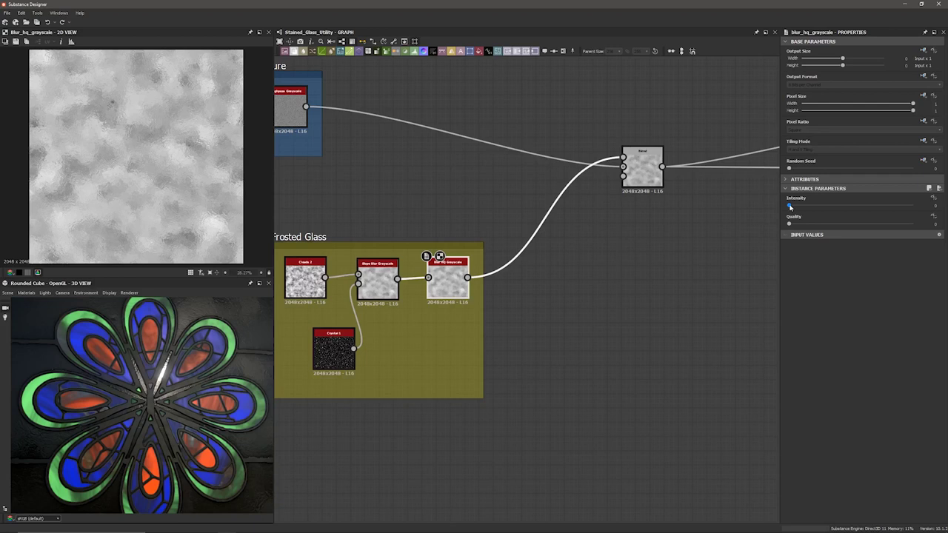
mouse_move(790, 208)
left_mouse_down()
mouse_move(800, 213)
mouse_move(790, 211)
left_mouse_up()
Preview the Gradient Map that feeds the Colors frame and examine its swirl pattern up close.
key("f")
middle_click_drag(522, 139, 519, 208)
scroll(518, 208, "up", 2)
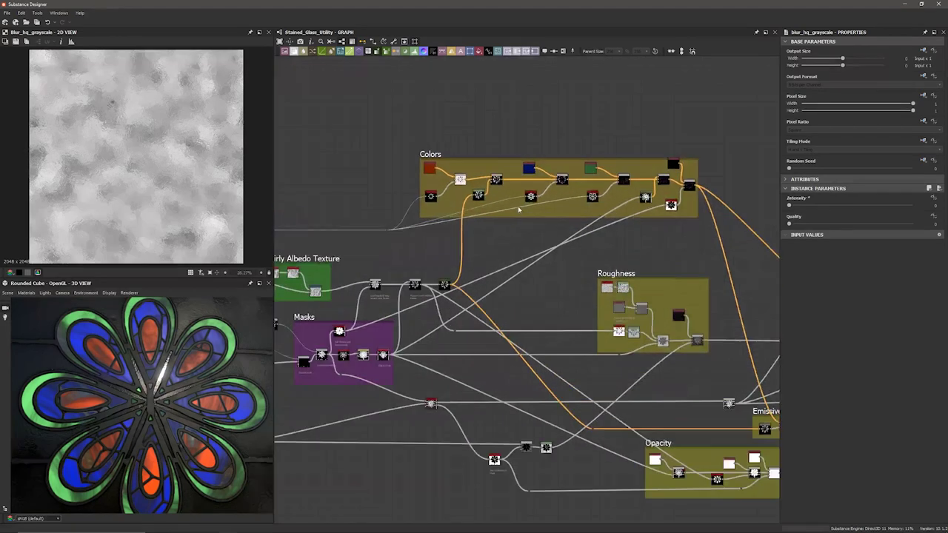
double_click(444, 285)
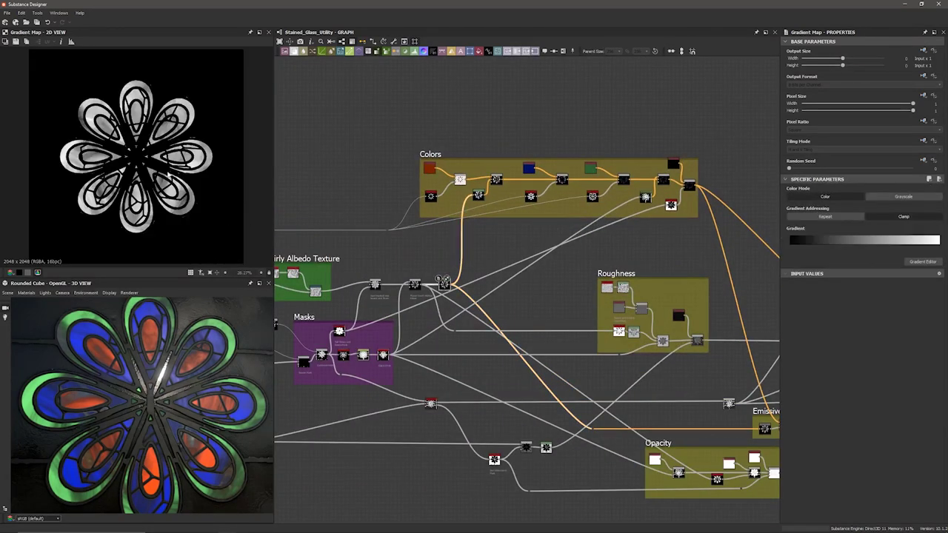
scroll(168, 181, "up", 3)
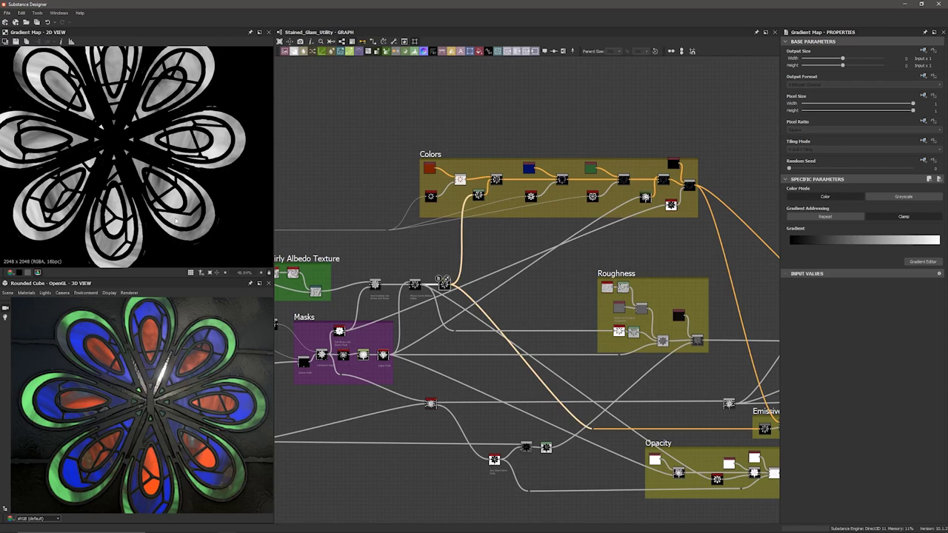
scroll(433, 180, "up", 4)
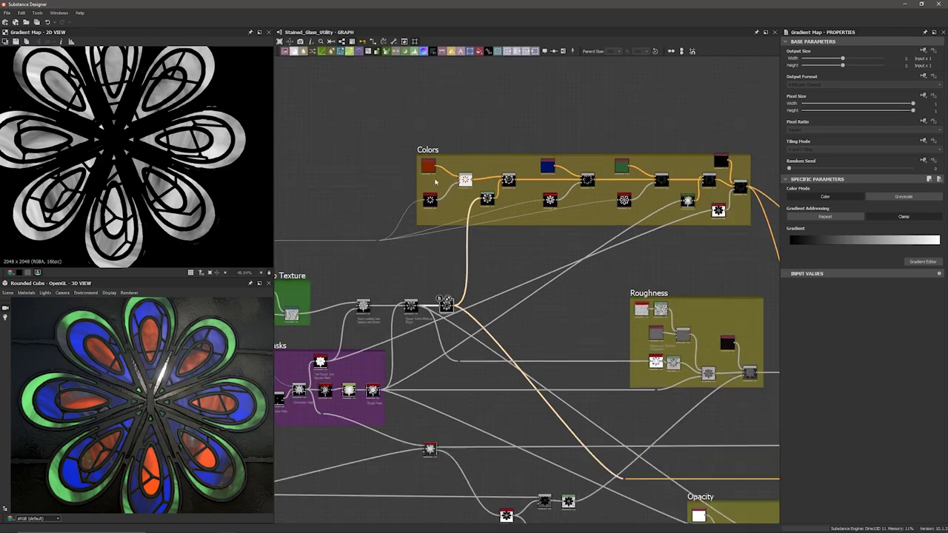
Preview the red Uniform Color and the Histogram Select below it at the start of the Colors frame.
double_click(422, 153)
scroll(435, 169, "up", 2)
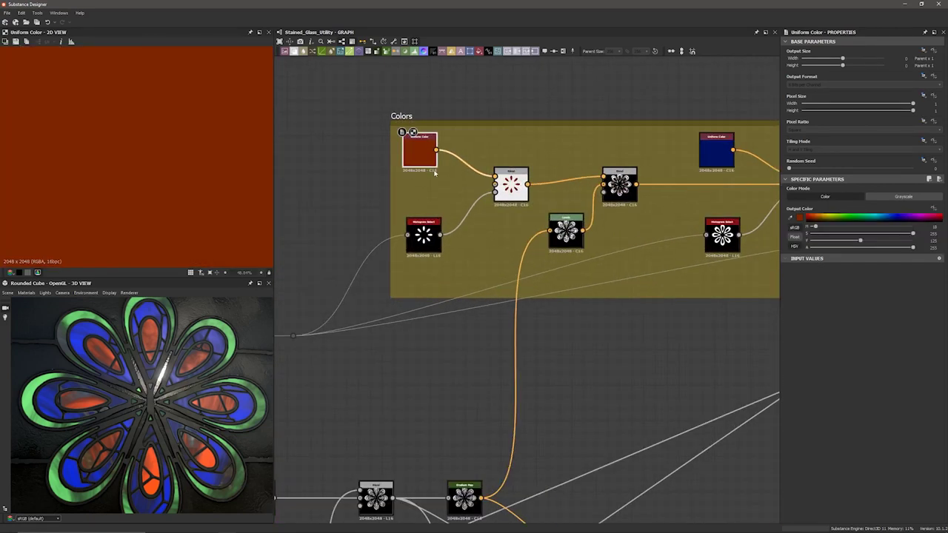
double_click(427, 240)
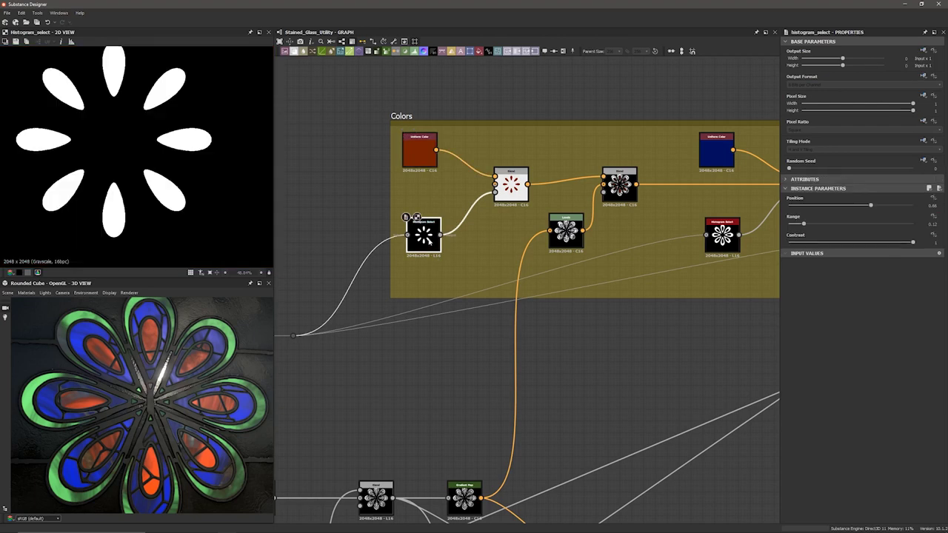
scroll(406, 245, "up", 2)
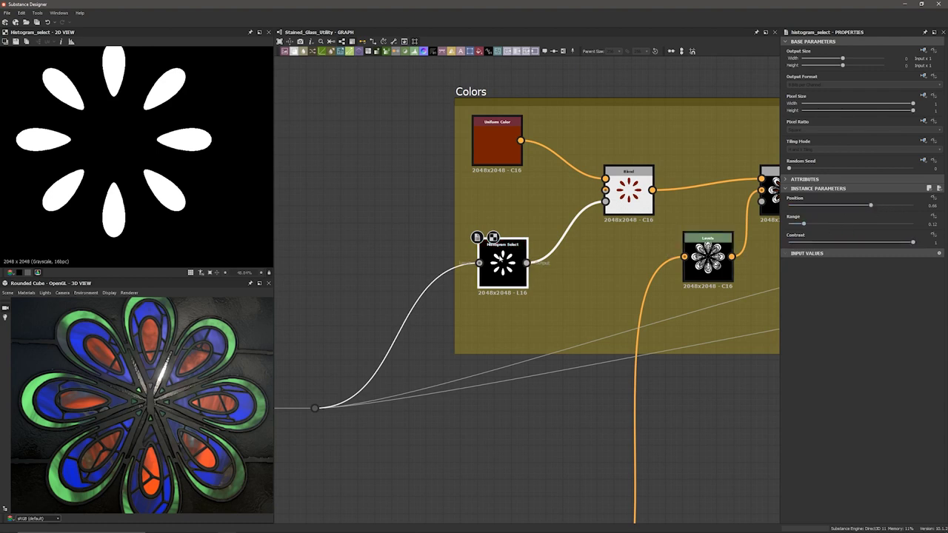
Trace the Histogram Select's input back to the Levels node after the Flower's Quantize Grayscale and preview it.
scroll(501, 260, "down", 3)
scroll(370, 275, "down", 1)
middle_click_drag(369, 276, 591, 256)
scroll(379, 273, "down", 3)
scroll(360, 345, "up", 1)
middle_click_drag(360, 345, 495, 319)
scroll(494, 316, "up", 4)
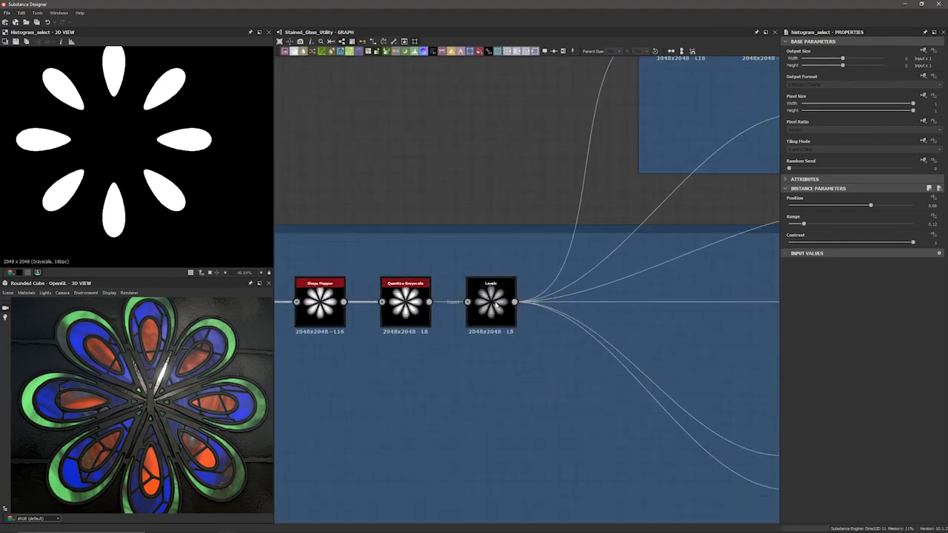
double_click(489, 304)
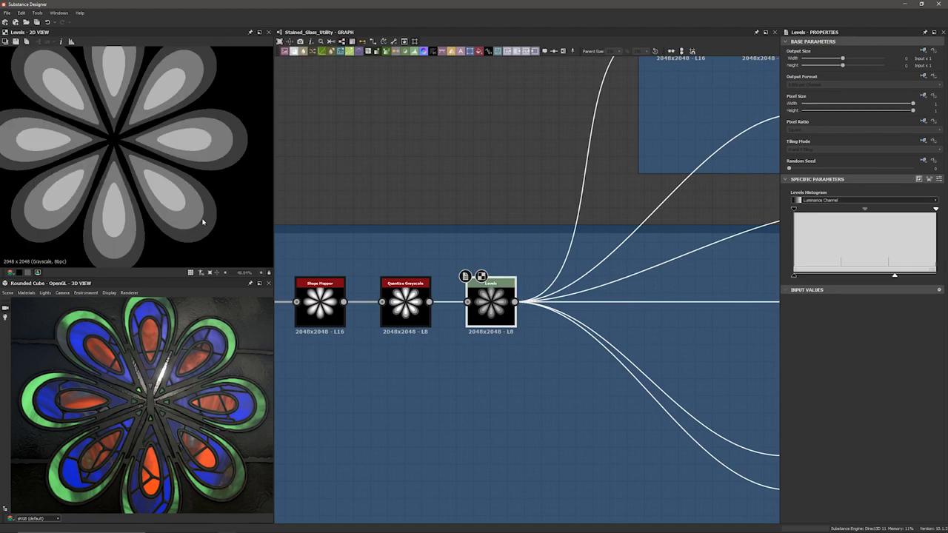
Return to the first Histogram Select in the Colors frame and try other Position values.
scroll(481, 212, "down", 5)
middle_click_drag(705, 194, 467, 255)
middle_click_drag(595, 237, 346, 255)
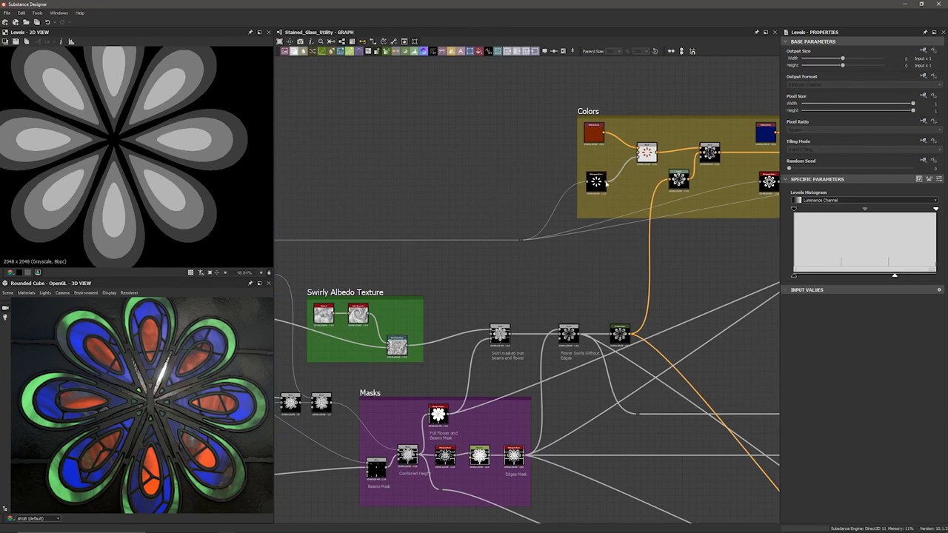
double_click(593, 190)
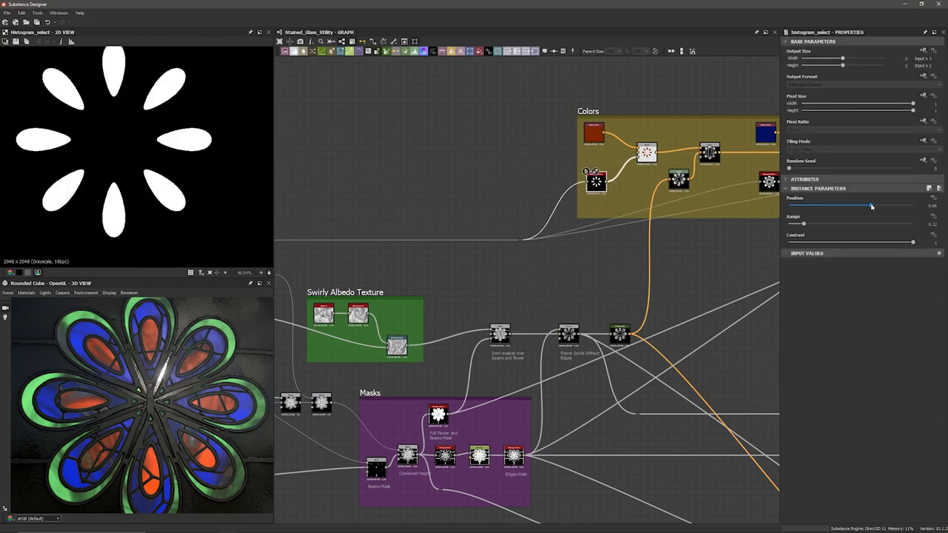
mouse_move(861, 207)
left_mouse_down()
mouse_move(878, 208)
mouse_move(823, 211)
mouse_move(860, 211)
left_mouse_up()
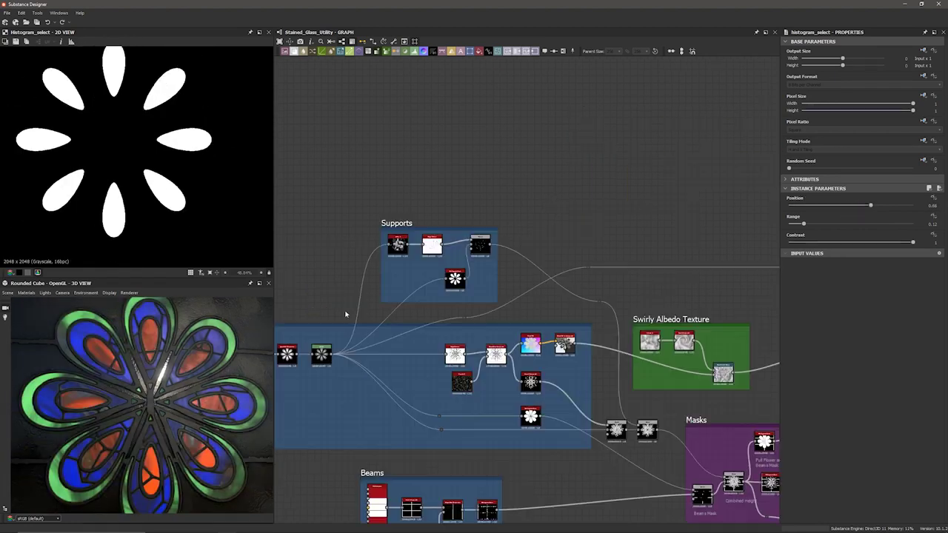
Compare the Flower's Levels with the red petals' Histogram Select, and preview the Blend that masks the red colour.
double_click(320, 354)
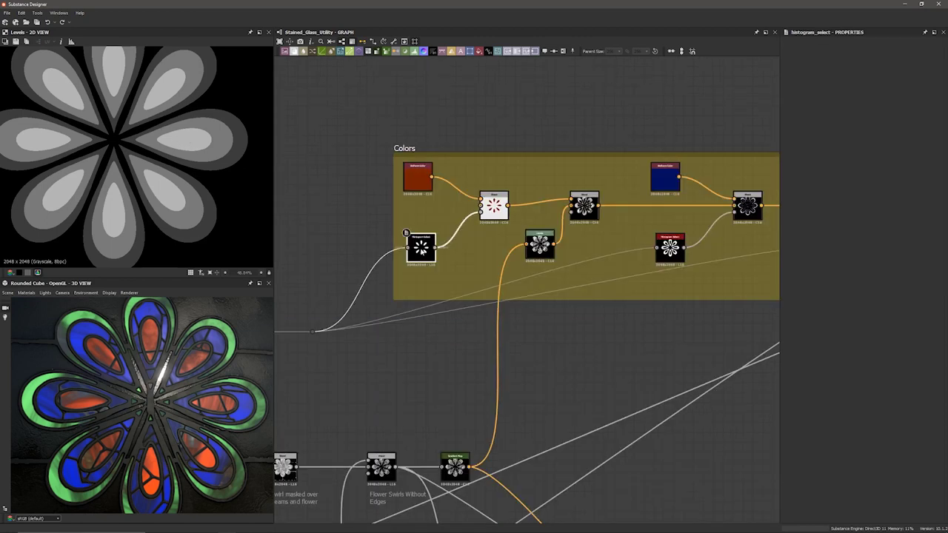
double_click(420, 248)
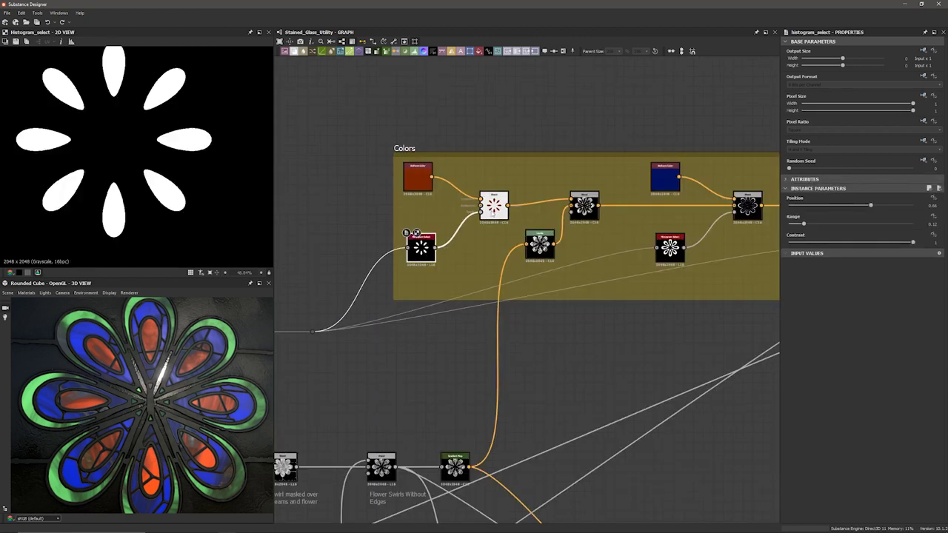
double_click(493, 210)
scroll(482, 214, "up", 2)
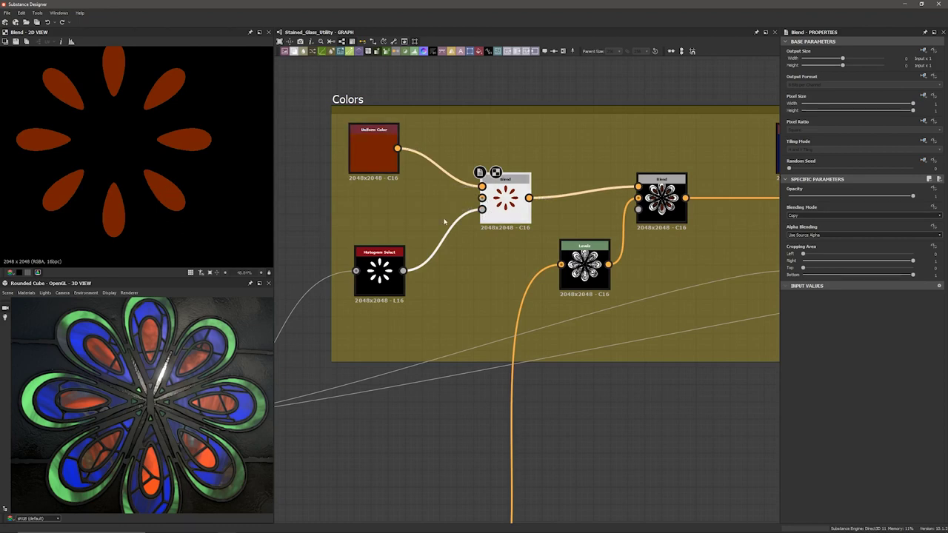
Trace the Colors frame's Levels input back to the Flower Swirls Without Edges Blend and preview it.
scroll(585, 217, "down", 1)
middle_click_drag(590, 217, 470, 224)
scroll(398, 218, "up", 2)
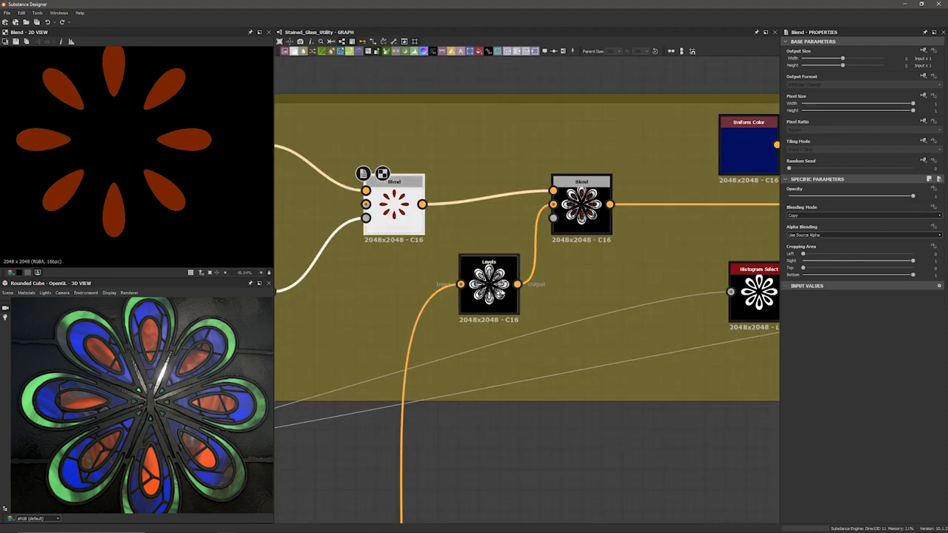
scroll(500, 293, "down", 3)
middle_click_drag(445, 375, 452, 293)
scroll(460, 385, "up", 3)
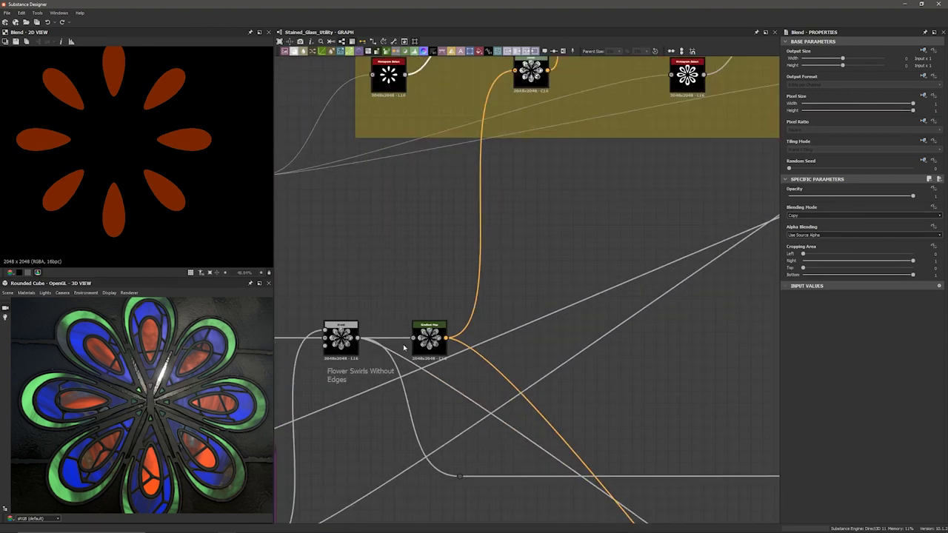
middle_click_drag(396, 338, 413, 337)
left_click(360, 342)
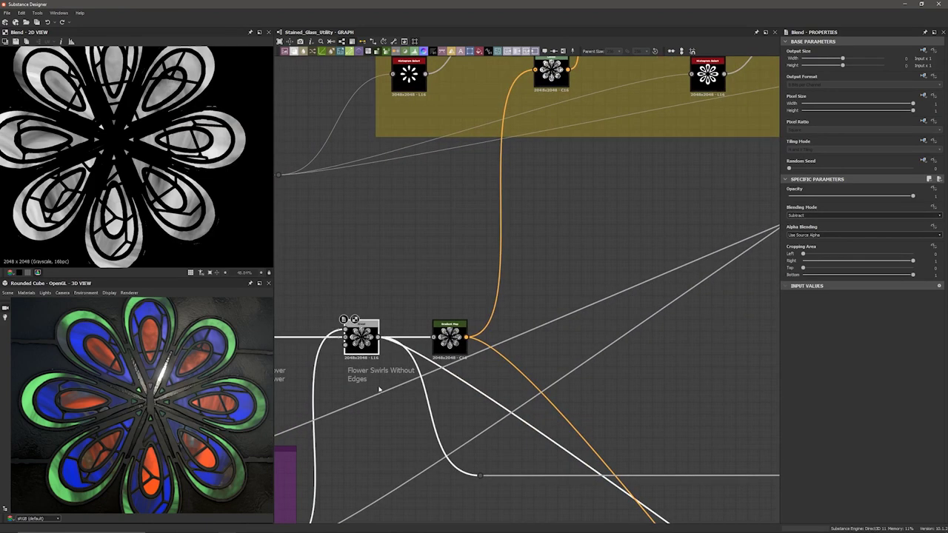
middle_click_drag(366, 378, 447, 362)
scroll(427, 334, "up", 2)
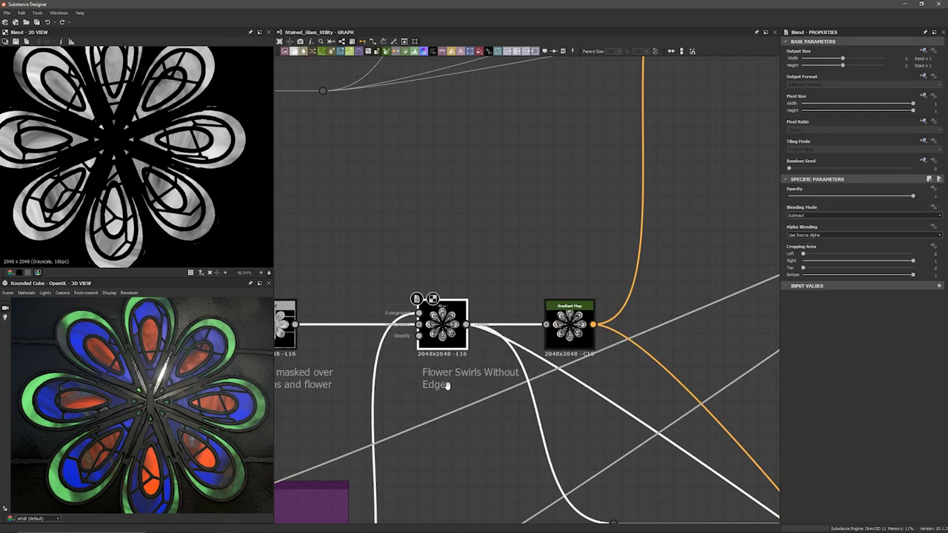
Preview the swirl Gradient Map, the Levels it feeds, and the Blend that multiplies the red petals over it.
double_click(568, 324)
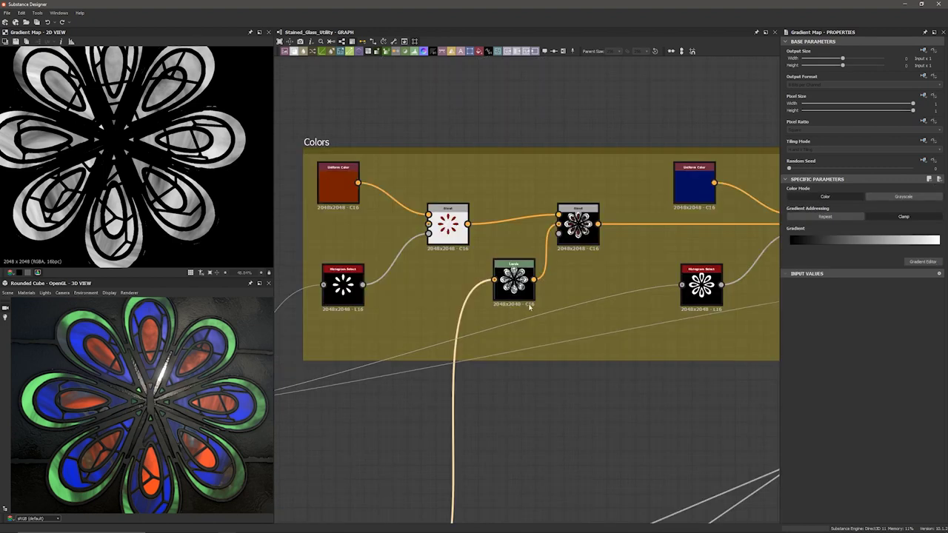
scroll(529, 308, "up", 3)
left_click(527, 305)
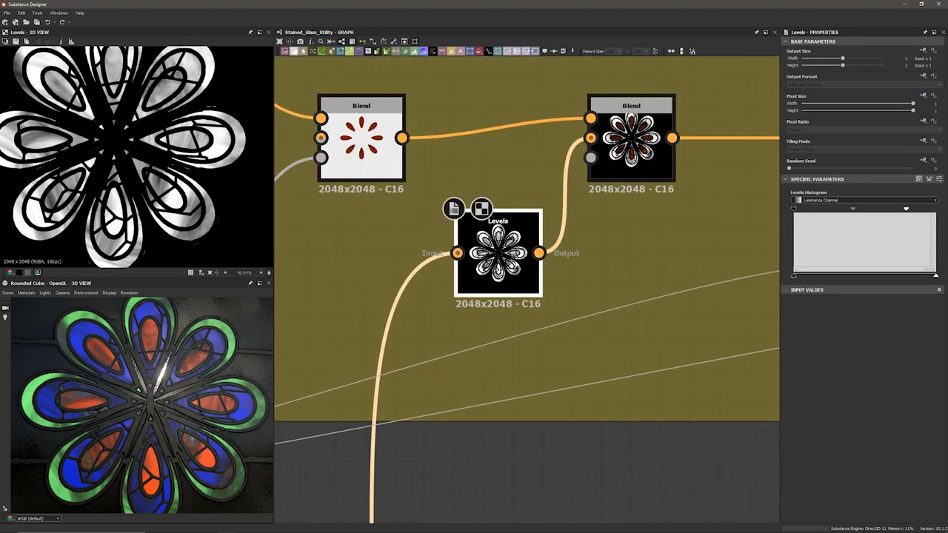
double_click(618, 178)
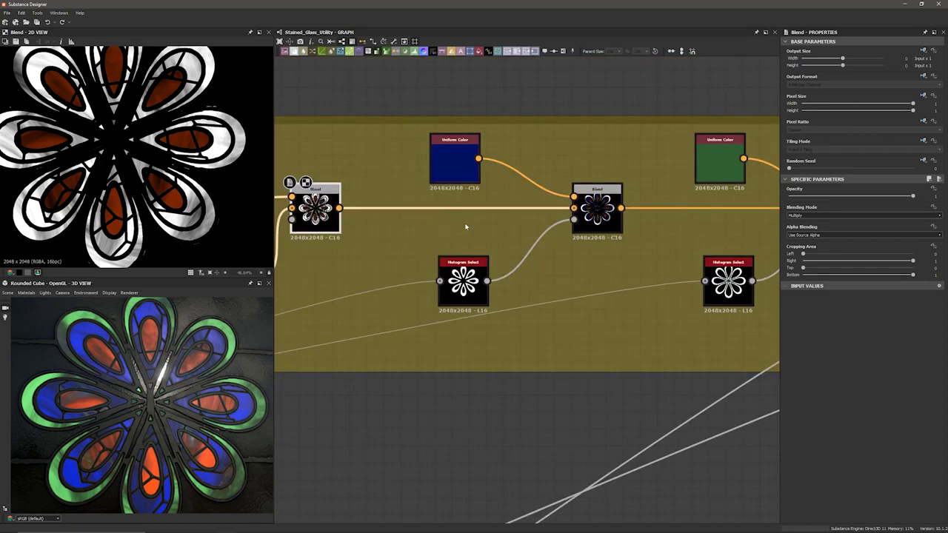
Preview the Histogram Select masks and the Multiply Blends for the blue and green colours.
double_click(463, 285)
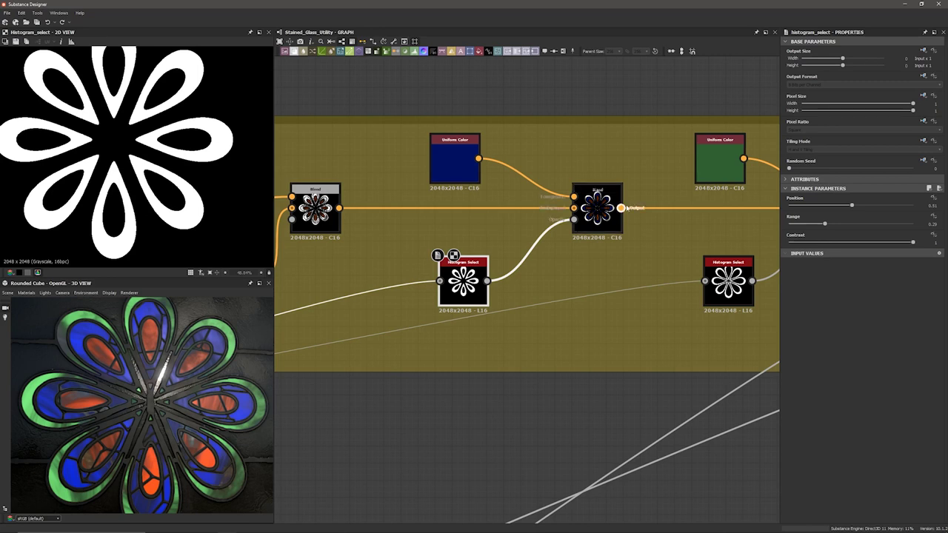
double_click(604, 220)
middle_click_drag(604, 220, 390, 231)
double_click(530, 302)
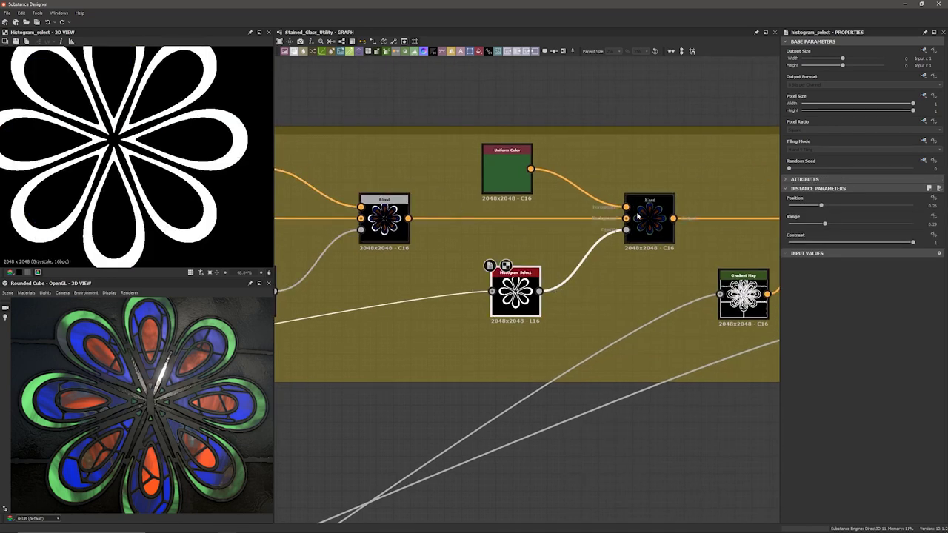
double_click(648, 219)
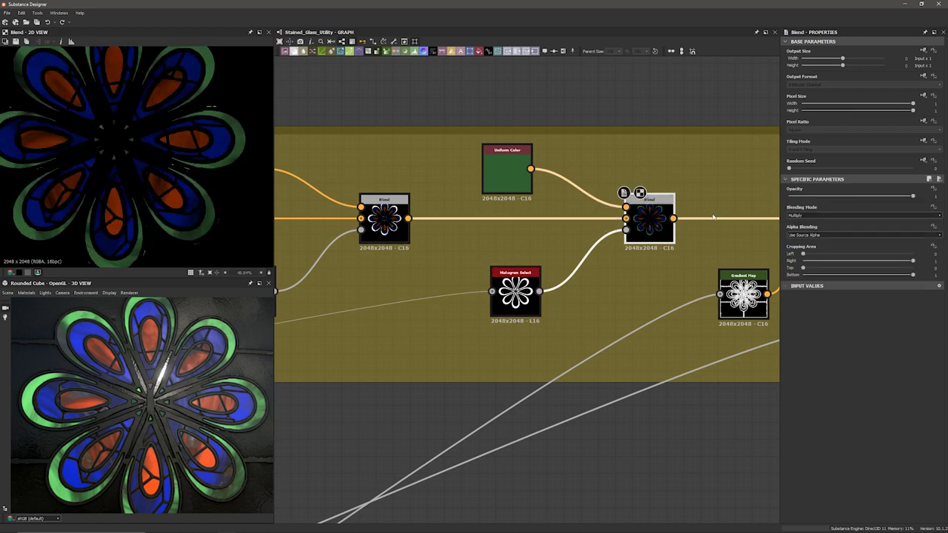
Preview the edge-mask Gradient Map in the Colors frame and examine the edges on the 3D model.
middle_click_drag(650, 221, 468, 218)
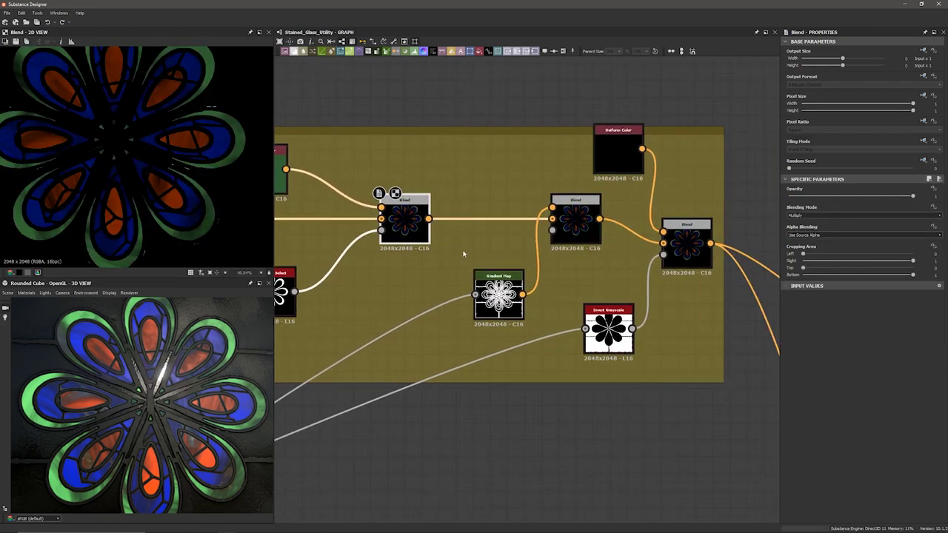
double_click(498, 293)
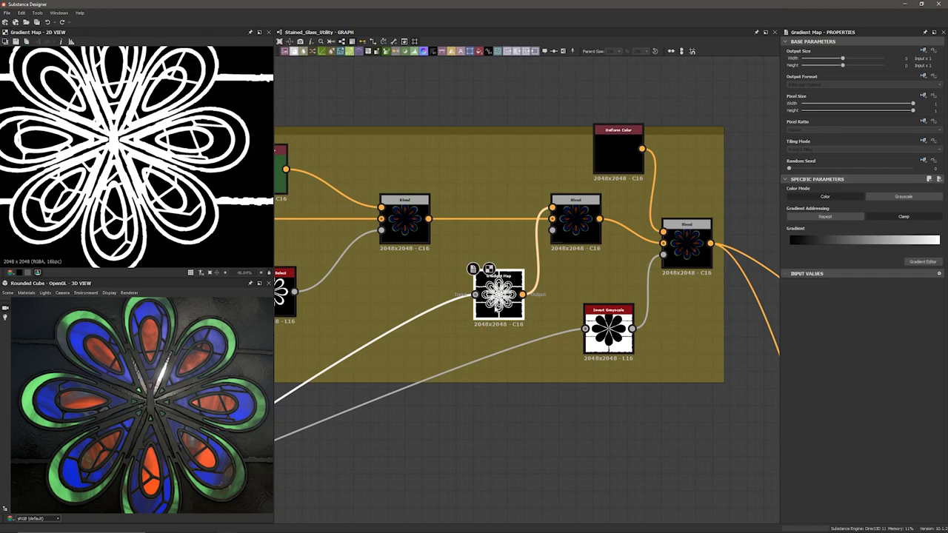
scroll(169, 235, "down", 3)
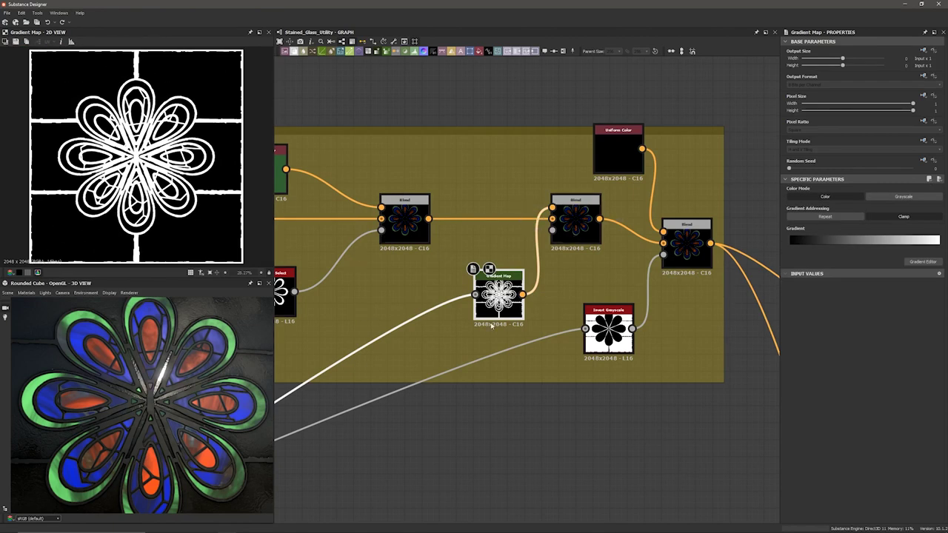
left_click_drag(242, 359, 225, 364)
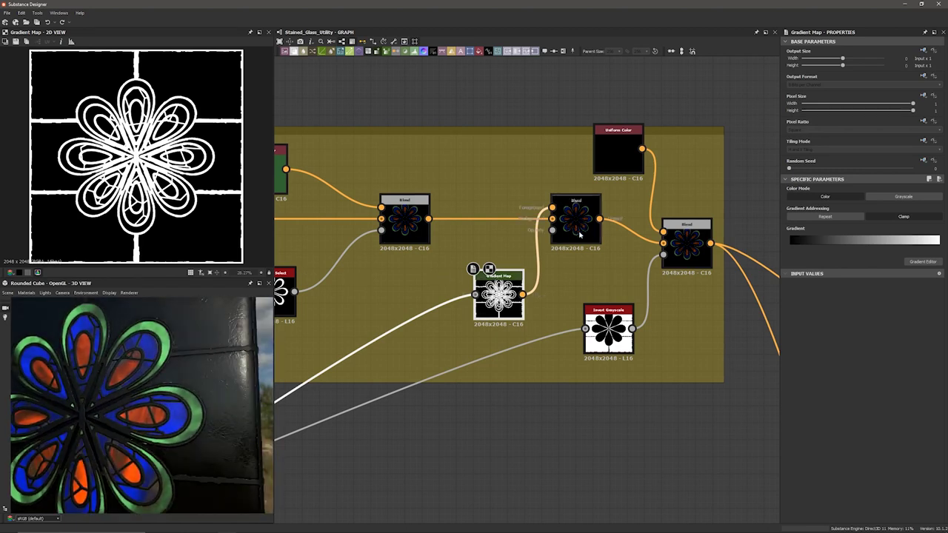
Preview the green colour's Blend and inspect the settings of the final Blend masked by Invert Grayscale.
double_click(409, 226)
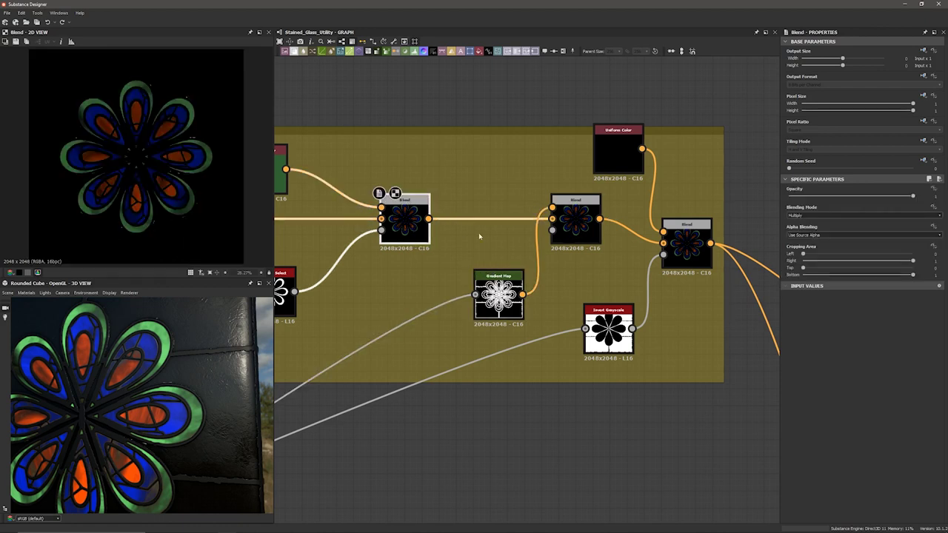
scroll(693, 250, "up", 2)
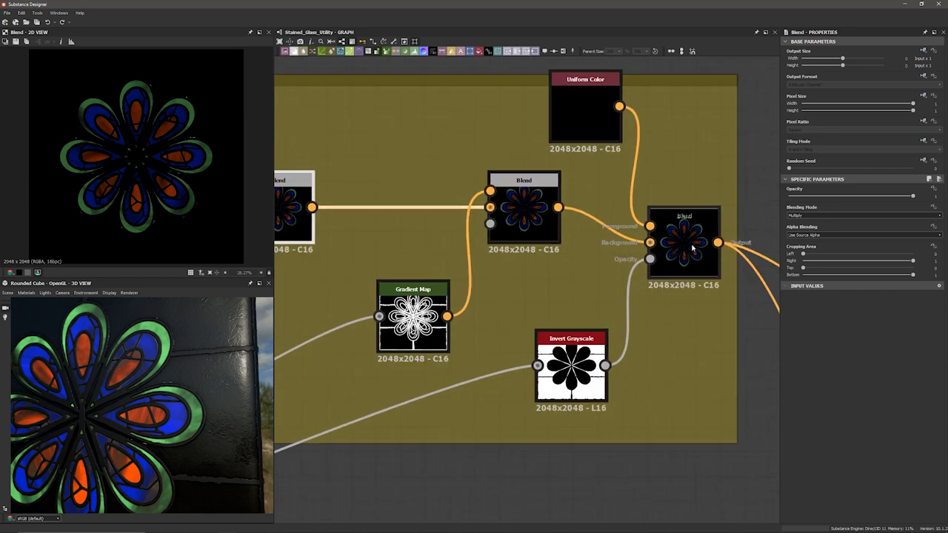
left_click(693, 249)
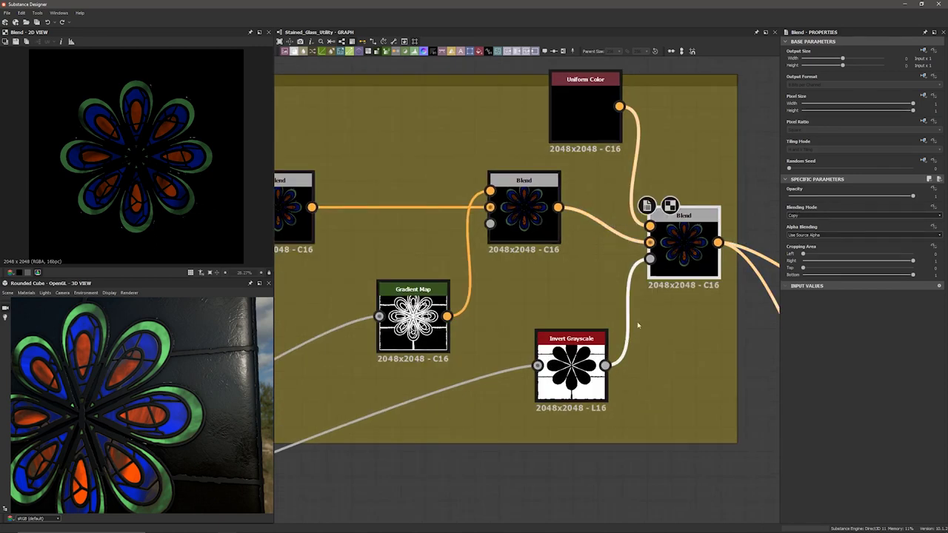
Preview the Invert Grayscale mask and the black Uniform Color, and trace the final color Blend to the Base Color output.
double_click(569, 382)
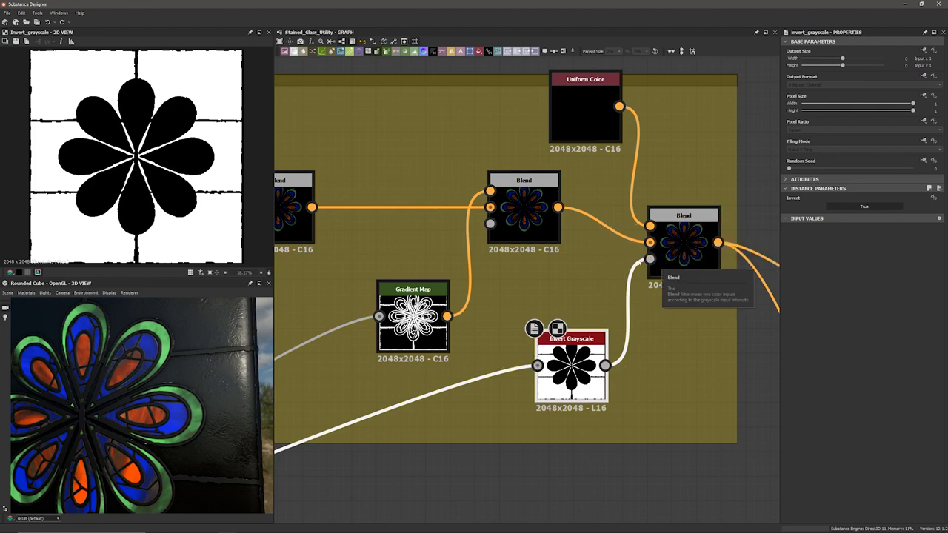
left_click(585, 118)
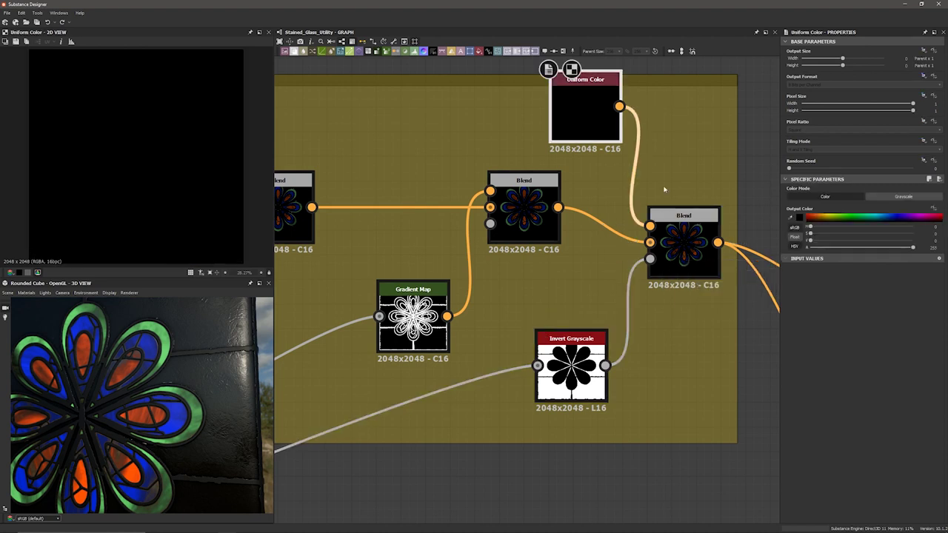
left_click_drag(835, 240, 855, 243)
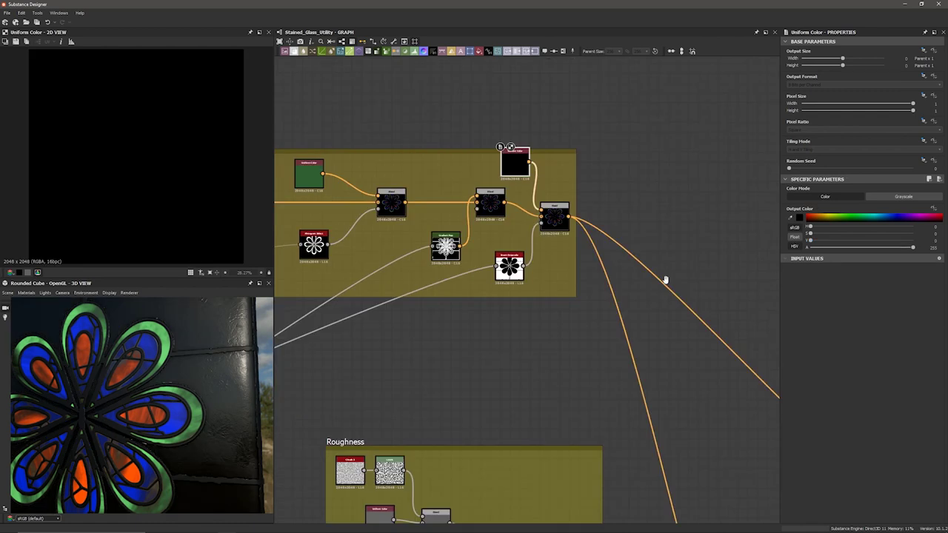
middle_click_drag(664, 279, 505, 185)
middle_click_drag(724, 412, 603, 412)
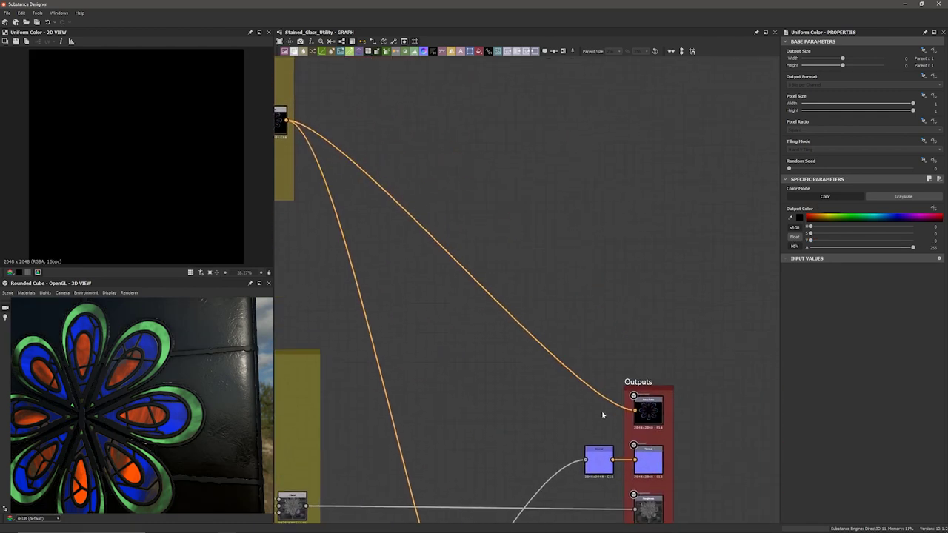
scroll(603, 412, "up", 3)
middle_click_drag(710, 410, 654, 378)
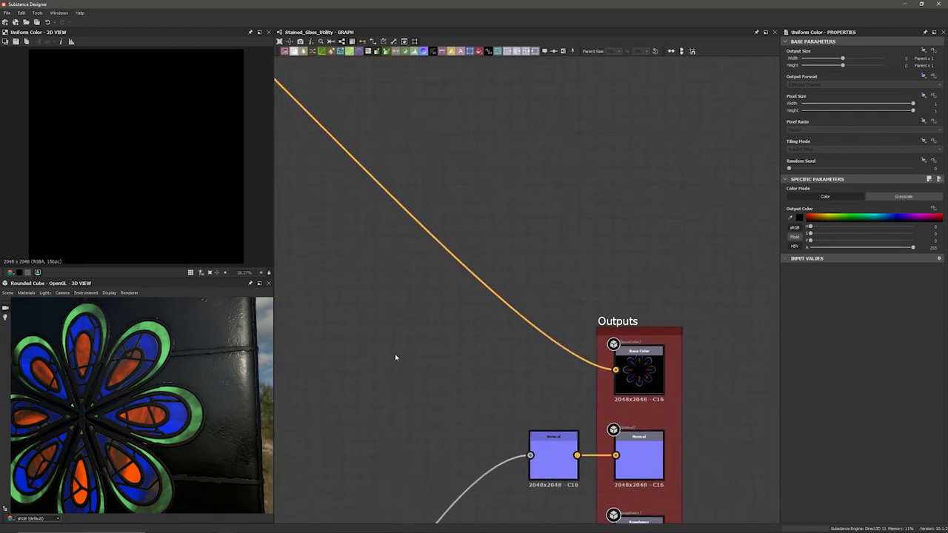
Locate the Roughness frame in the graph and examine the light reflections across the whole panel on the 3D model.
scroll(395, 355, "down", 1)
scroll(157, 387, "down", 2)
left_click_drag(156, 404, 169, 402)
scroll(392, 341, "down", 5)
middle_click_drag(392, 341, 695, 297)
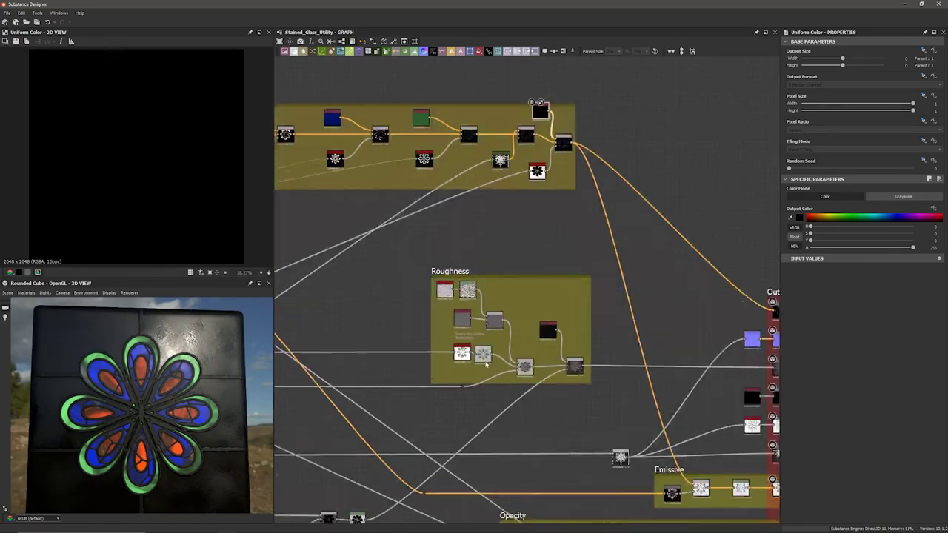
scroll(485, 361, "up", 2)
scroll(570, 283, "up", 1)
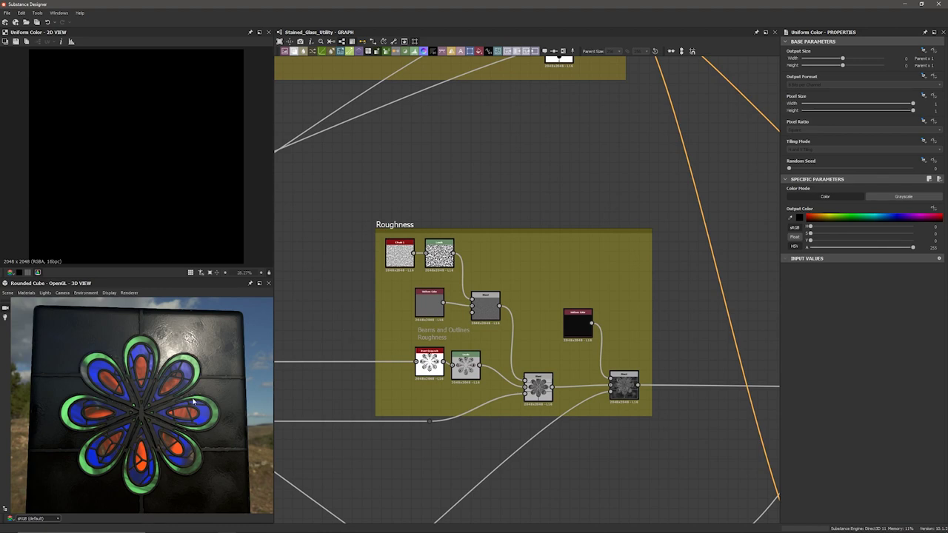
mouse_move(193, 402)
left_mouse_down()
mouse_move(183, 395)
mouse_move(191, 399)
left_mouse_up()
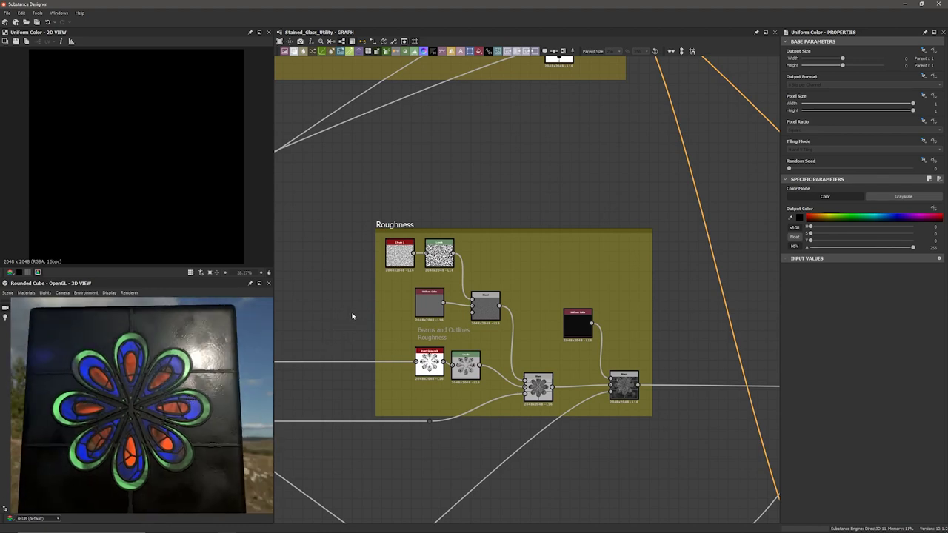
Preview the Clouds 2 noise and its Levels in the Roughness frame and examine the high-contrast pattern up close.
double_click(403, 259)
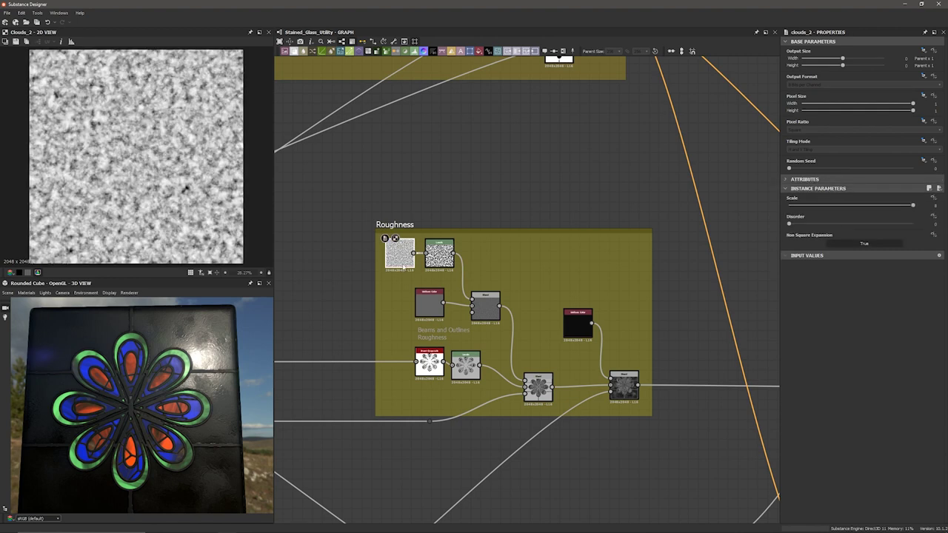
double_click(439, 254)
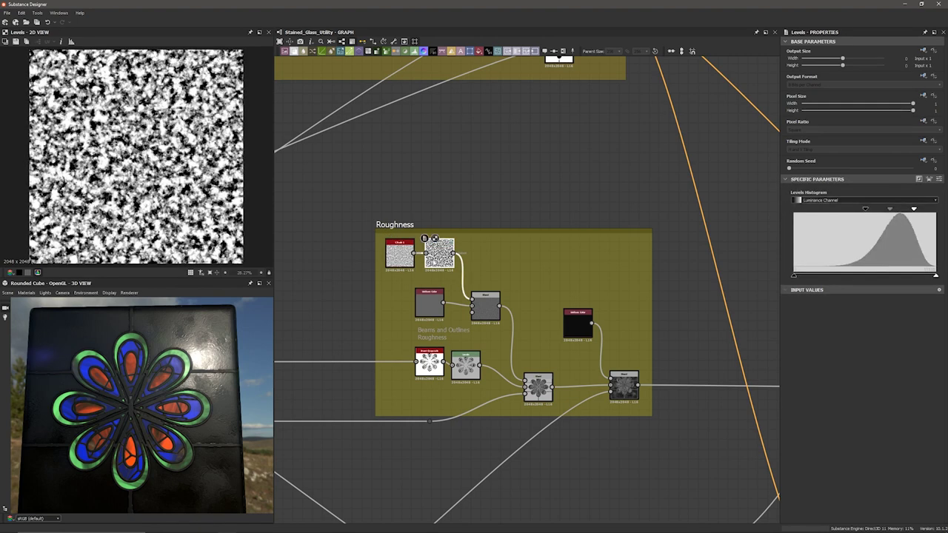
scroll(448, 263, "up", 2)
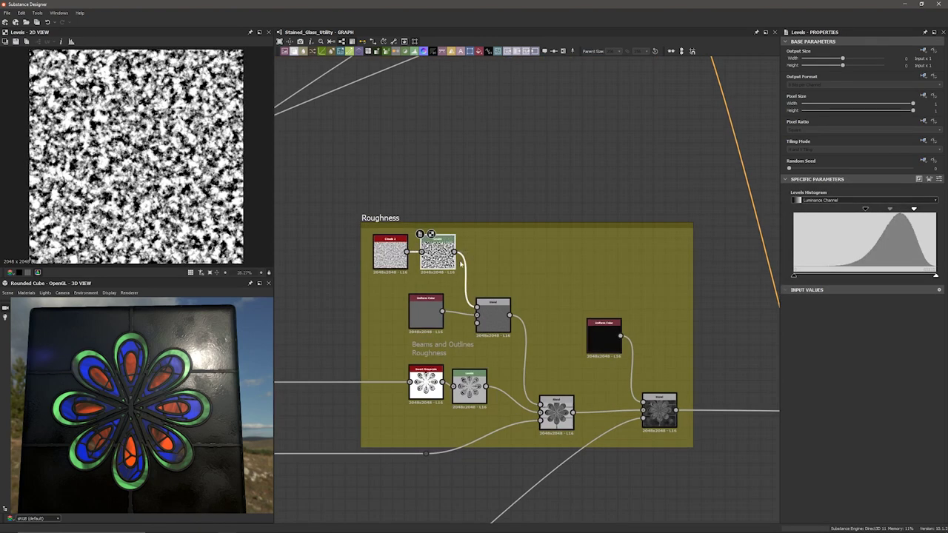
scroll(191, 186, "up", 3)
scroll(190, 186, "up", 2)
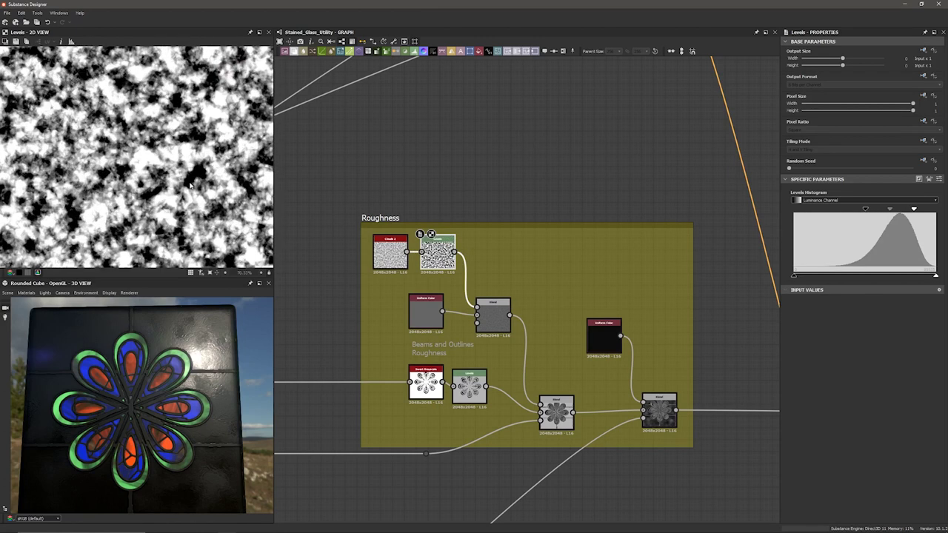
Preview the grey Uniform Color, the clouds Levels and the Multiply Blend that combines them for the beams and outlines roughness.
left_click(491, 313)
left_click(414, 317)
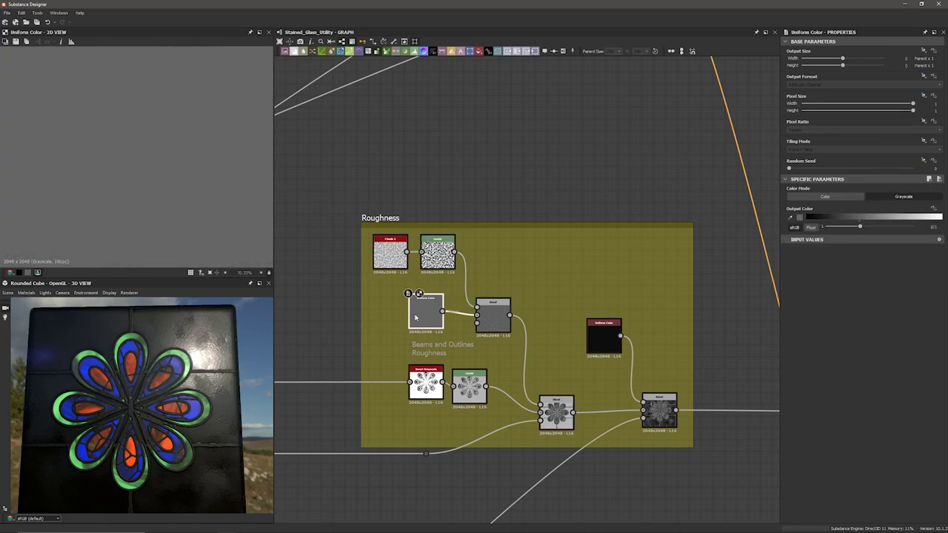
scroll(418, 317, "up", 2)
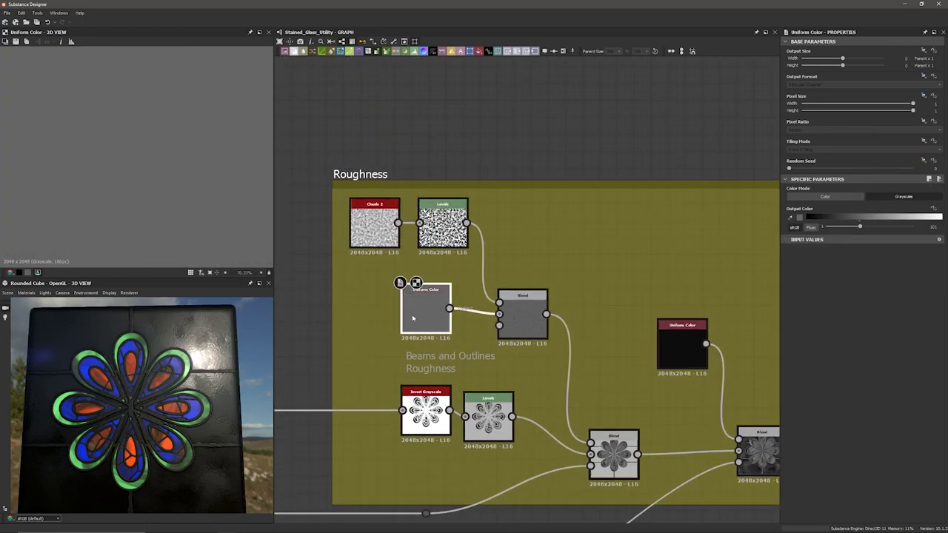
left_click(518, 317)
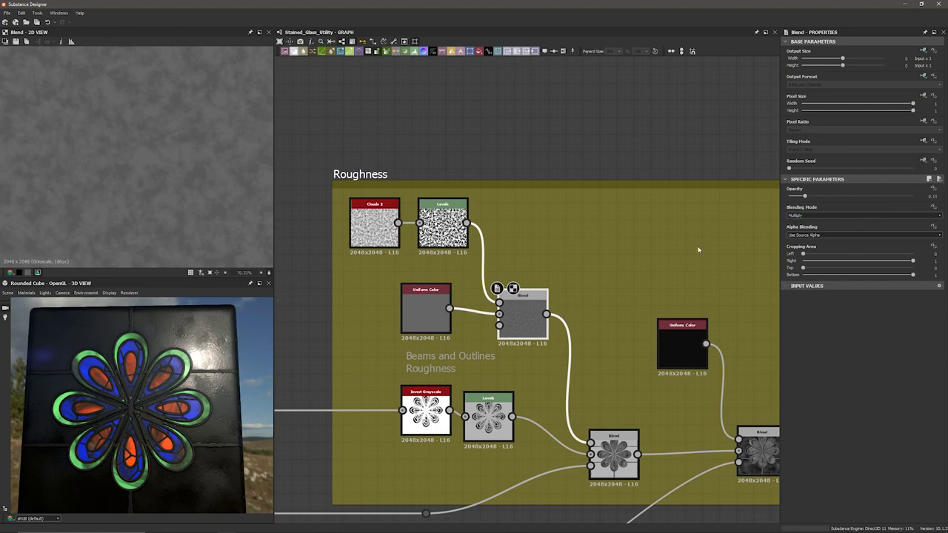
left_click(443, 222)
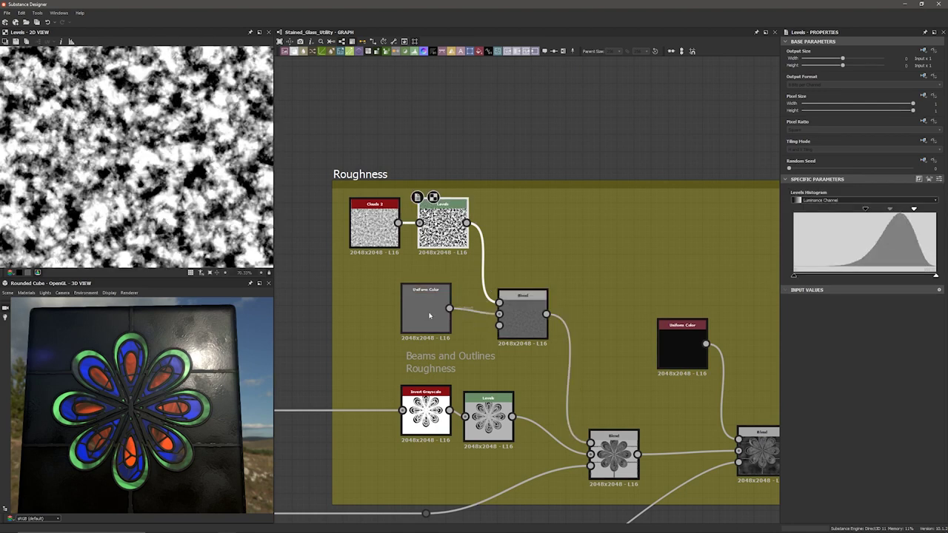
left_click(441, 318)
double_click(530, 319)
Trace the Roughness frame's incoming connection back to the Flower Swirls Without Edges Blend.
scroll(481, 340, "down", 4)
middle_click_drag(392, 370, 508, 333)
middle_click_drag(439, 337, 610, 312)
middle_click_drag(454, 319, 502, 324)
scroll(461, 315, "up", 3)
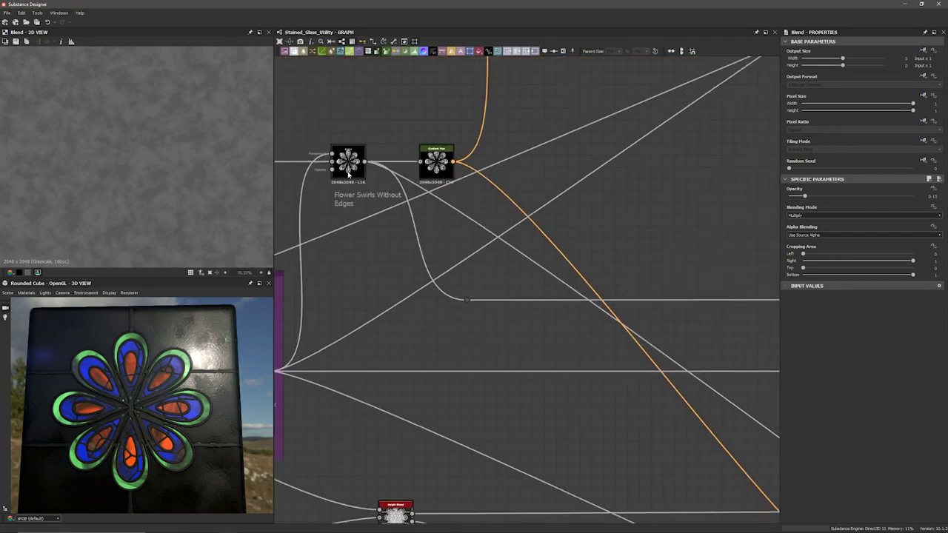
middle_click_drag(493, 269, 360, 258)
Examine the swirl reflections on the petal glass of the 3D model under different viewing angles and light directions.
scroll(162, 377, "up", 2)
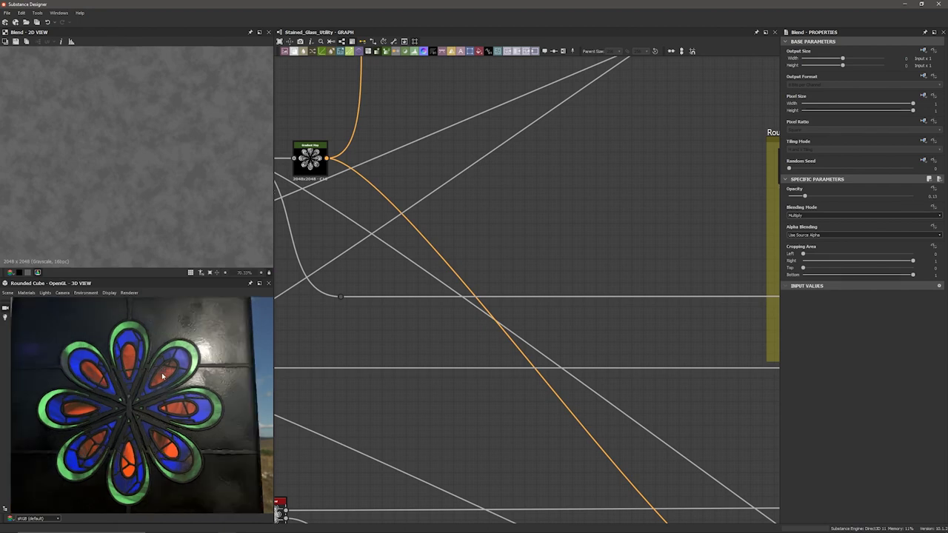
scroll(163, 376, "up", 2)
scroll(187, 361, "up", 2)
left_click_drag(213, 393, 181, 391)
right_click_drag(120, 398, 116, 398, "ctrl+shift")
left_click_drag(116, 398, 118, 401)
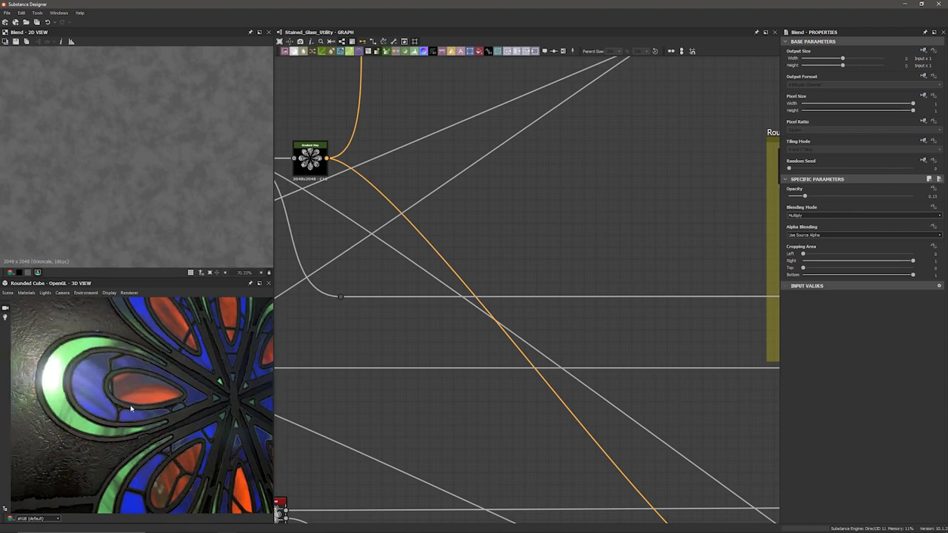
right_click_drag(130, 408, 134, 410, "ctrl+shift")
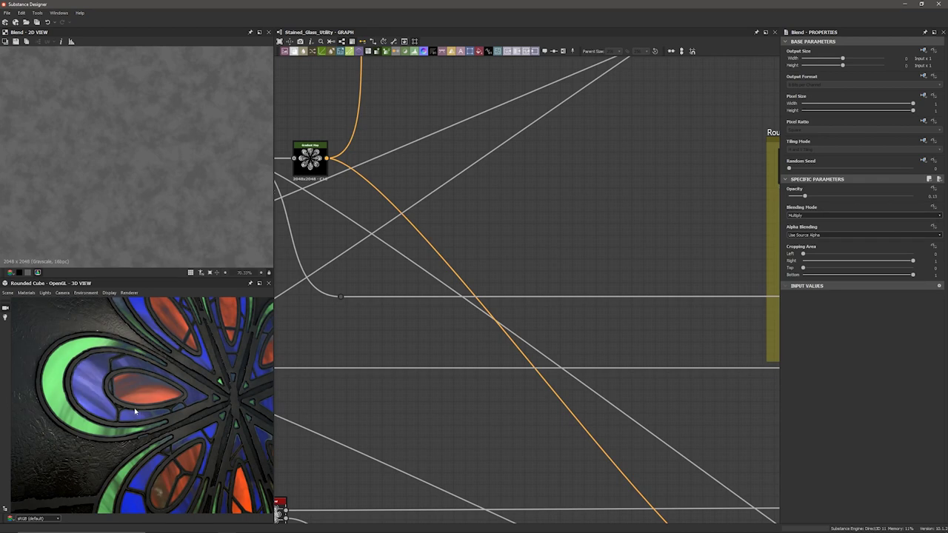
scroll(145, 402, "down", 5)
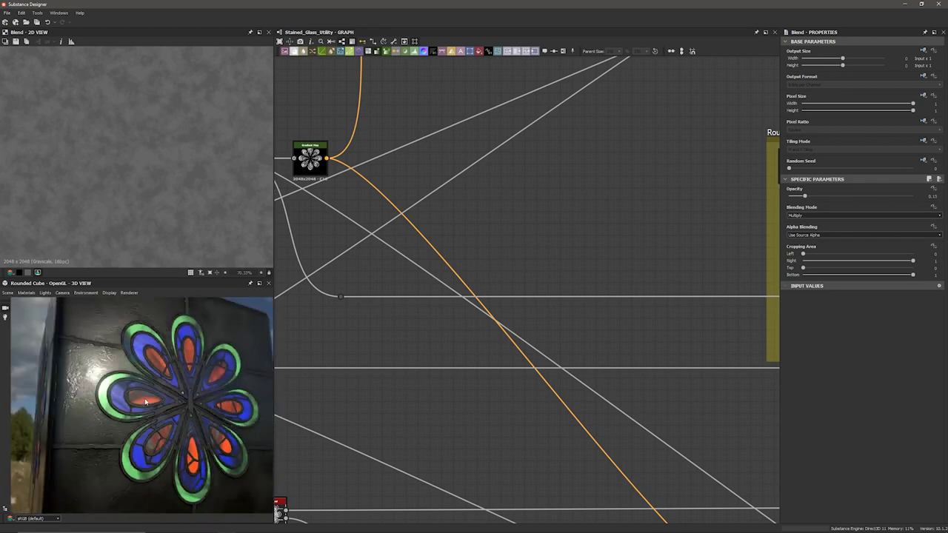
Preview the swirl Gradient Map and the Subtract Blend labelled Flower Swirls Without Edges that feeds it.
middle_click_drag(544, 215, 592, 262)
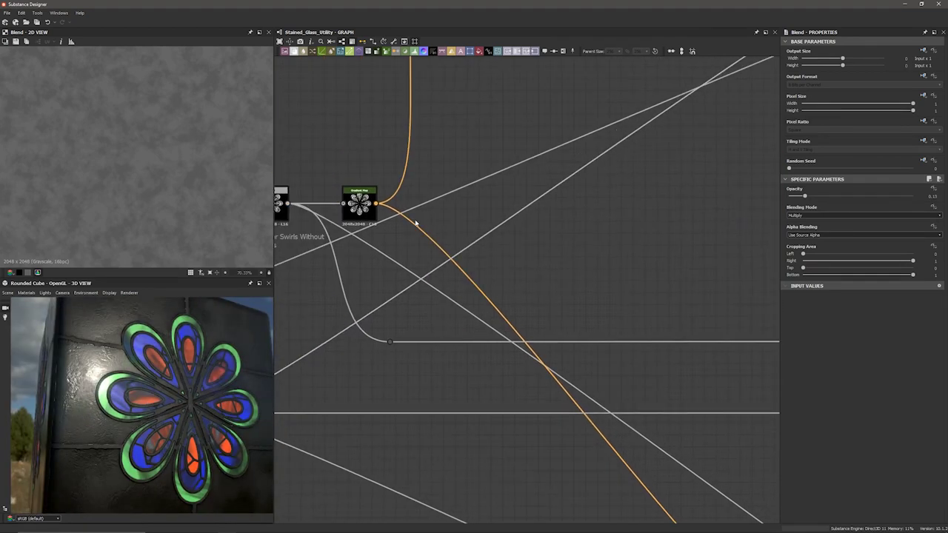
double_click(358, 204)
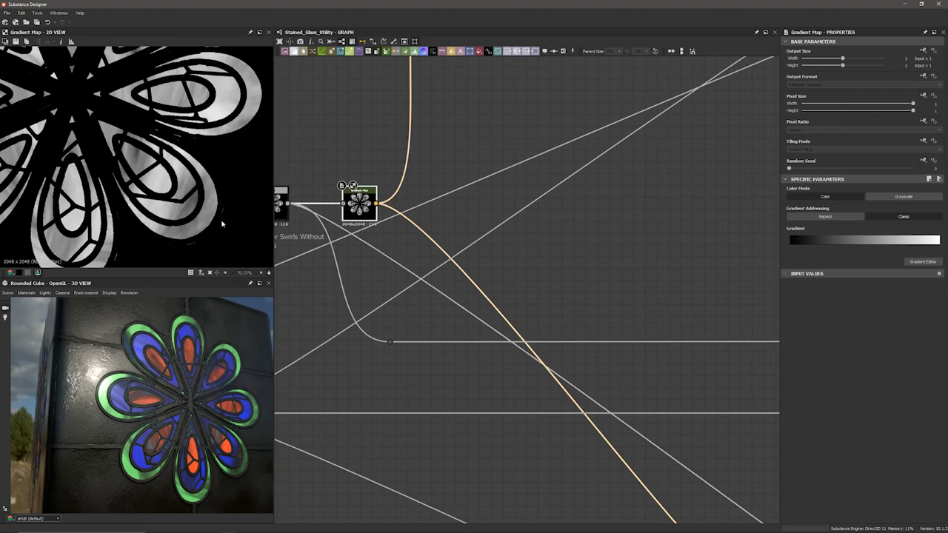
scroll(221, 223, "down", 3)
middle_click_drag(351, 245, 390, 258)
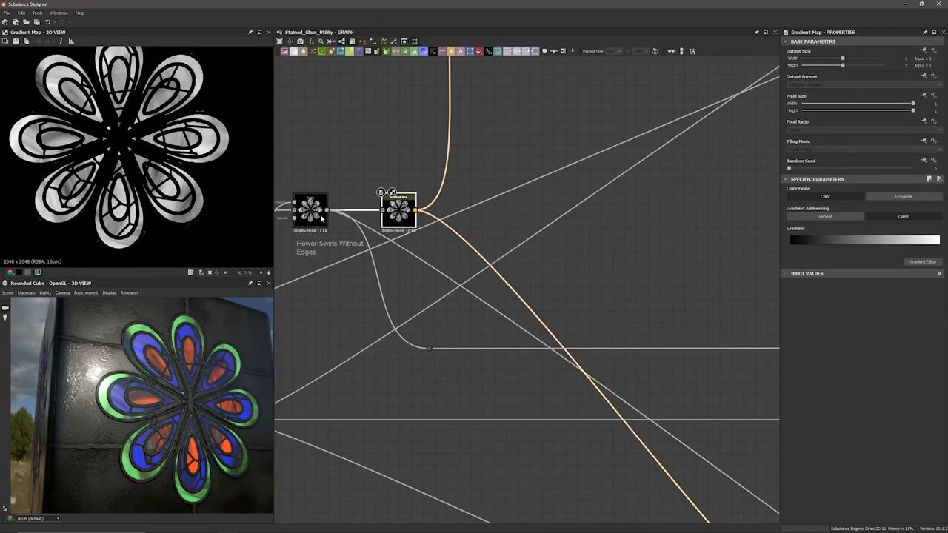
left_click(320, 217)
left_click(398, 217)
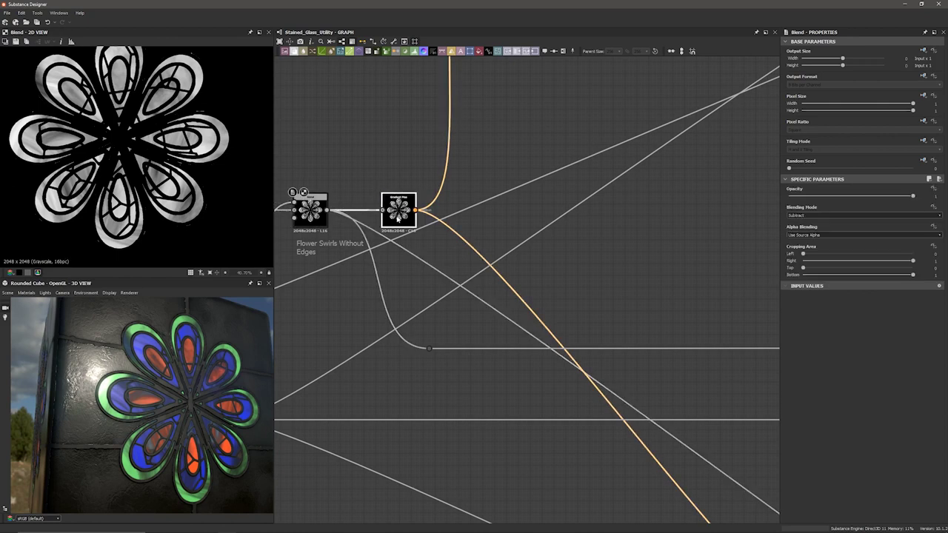
Preview the Roughness frame's Invert Grayscale, its Levels, and the Copy Blend combining the petals with the beams and outlines roughness.
middle_click_drag(502, 246, 348, 242)
middle_click_drag(548, 357, 355, 287)
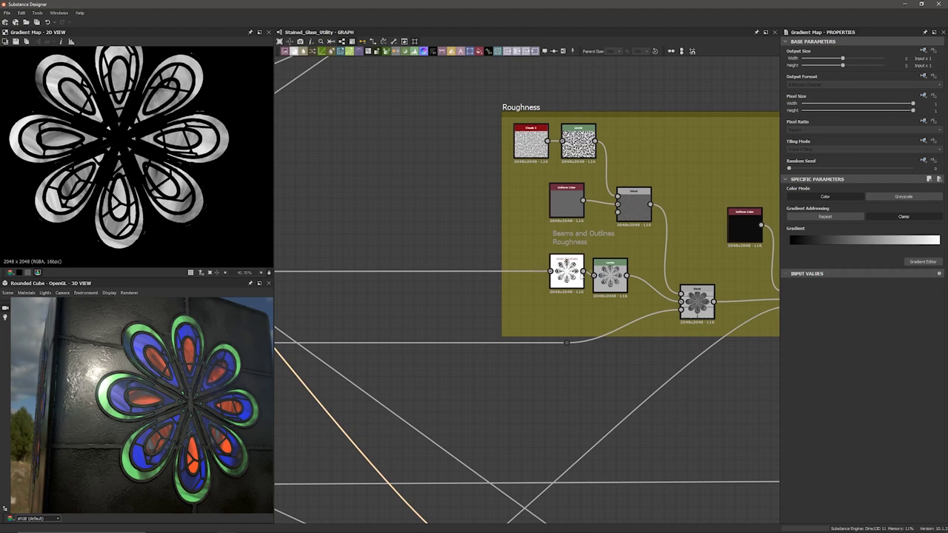
left_click(567, 272)
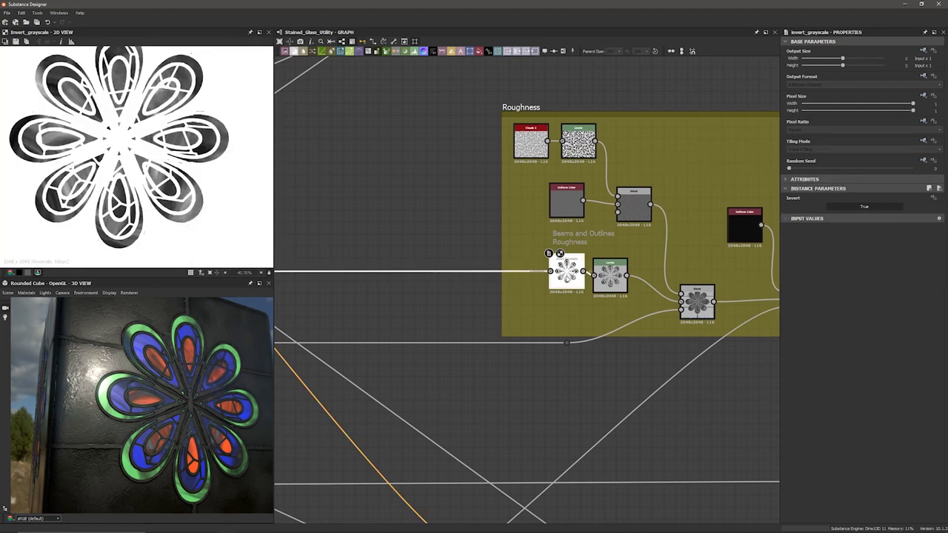
left_click(609, 280)
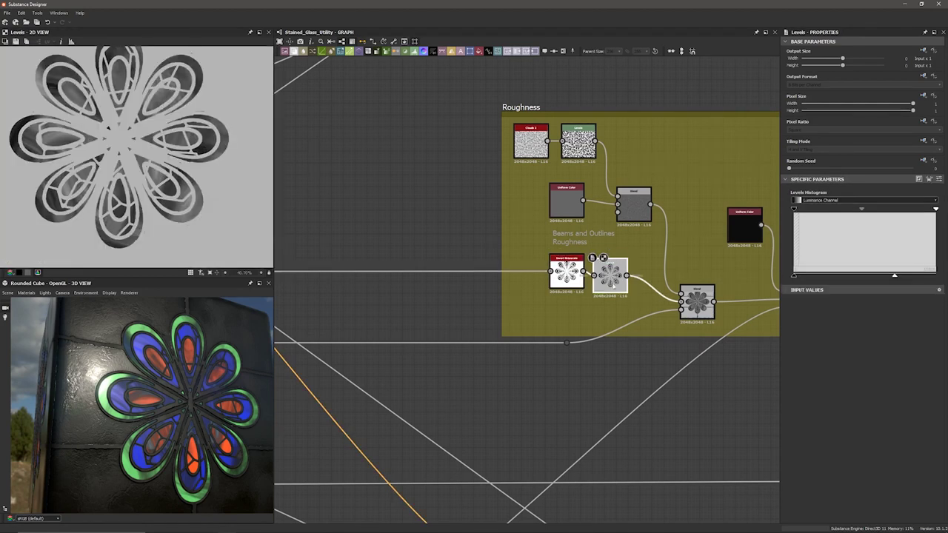
middle_click_drag(692, 300, 620, 307)
left_click(620, 306)
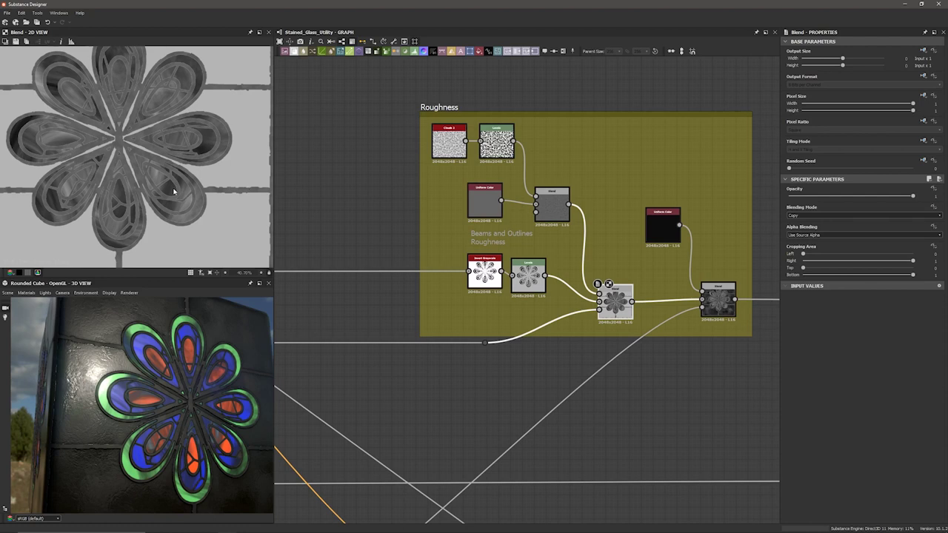
Trace the final roughness Blend's opacity input to its Levels node and examine the mask of the background glass panes.
middle_click_drag(307, 239, 394, 88)
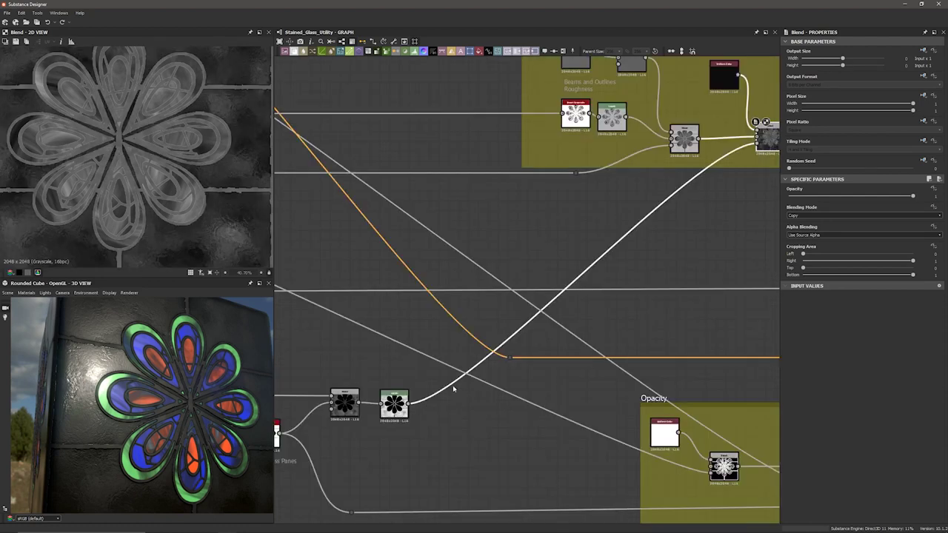
left_click(394, 403)
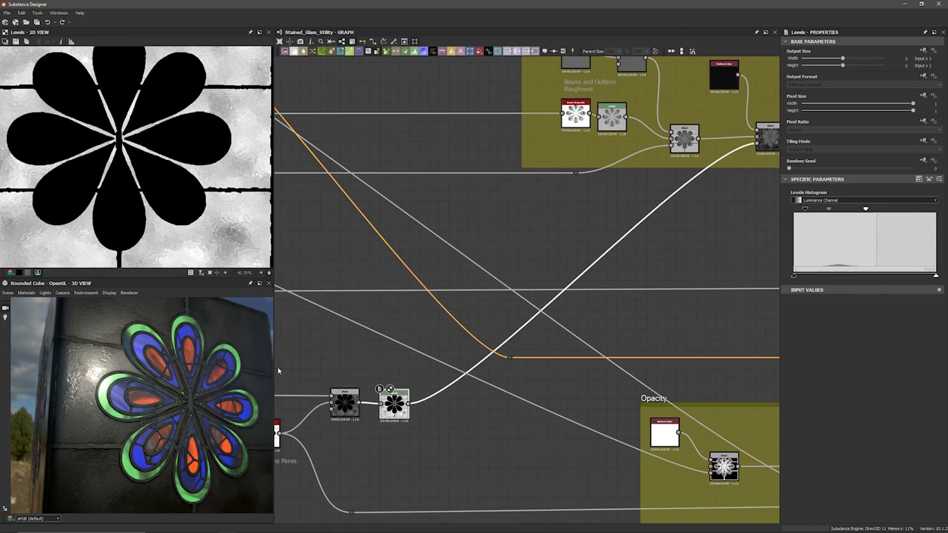
scroll(384, 396, "up", 3)
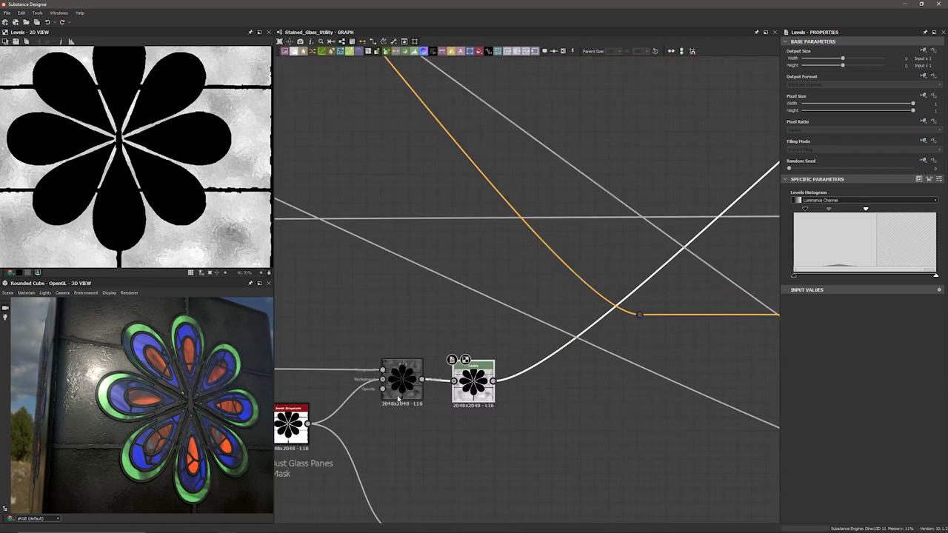
scroll(211, 226, "up", 3)
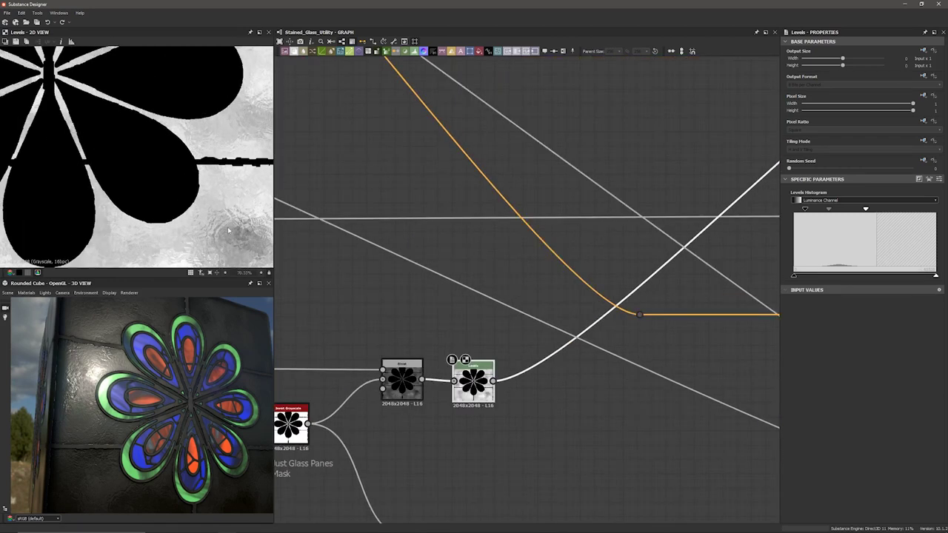
scroll(224, 233, "down", 3)
scroll(286, 234, "down", 1)
scroll(249, 223, "down", 1)
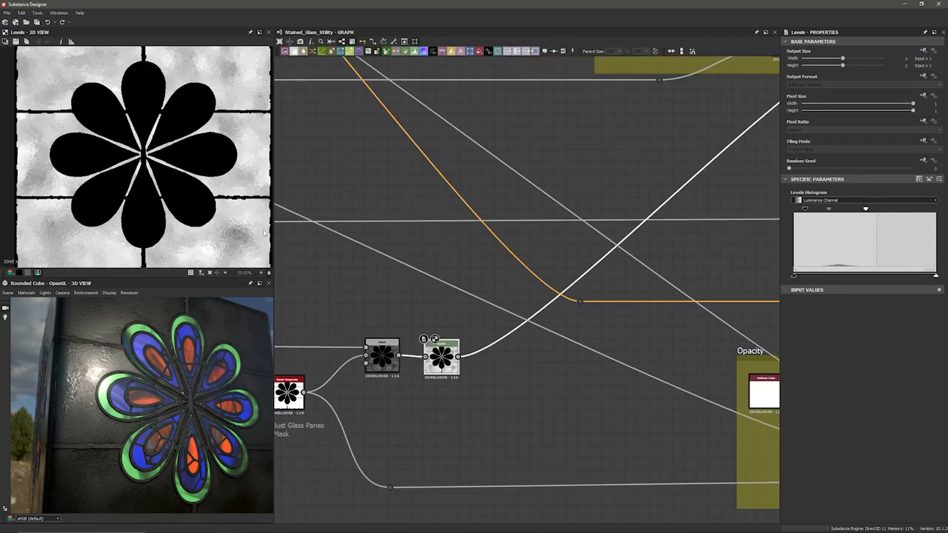
Preview the last Blend in the Roughness frame, which overlays the dark Uniform Color through the glass panes mask.
middle_click_drag(478, 217, 324, 298)
middle_click_drag(516, 242, 432, 287)
scroll(513, 233, "up", 3)
double_click(513, 234)
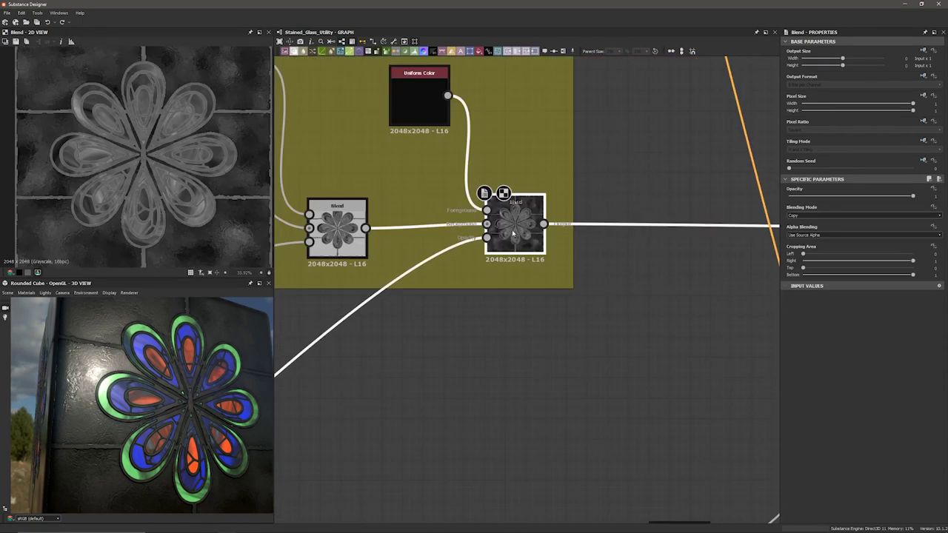
Try other grayscale Output Color values on the Uniform Color feeding the final roughness Blend and locate the Roughness output.
left_click(419, 100)
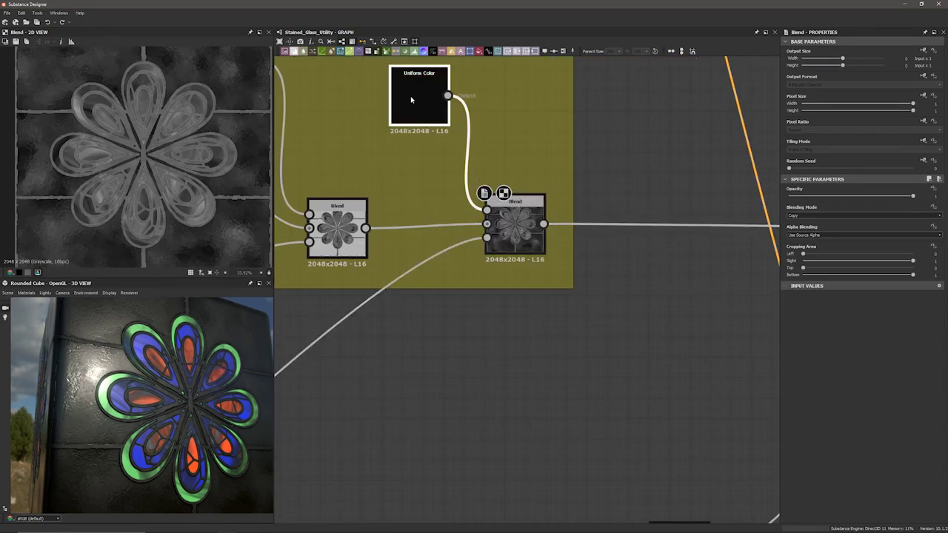
mouse_move(829, 227)
left_mouse_down()
mouse_move(847, 226)
mouse_move(804, 223)
mouse_move(816, 224)
left_mouse_up()
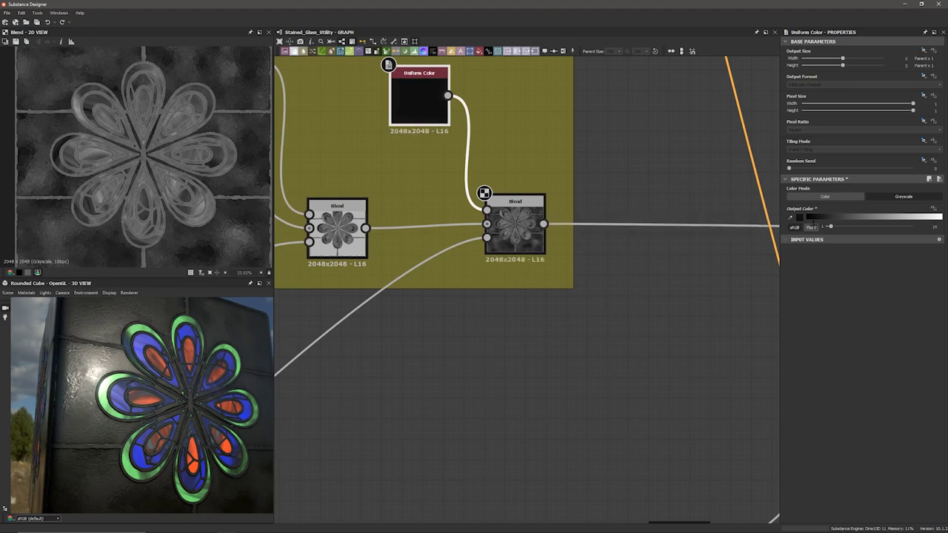
scroll(526, 251, "down", 3)
middle_click_drag(526, 252, 388, 252)
scroll(565, 262, "up", 3)
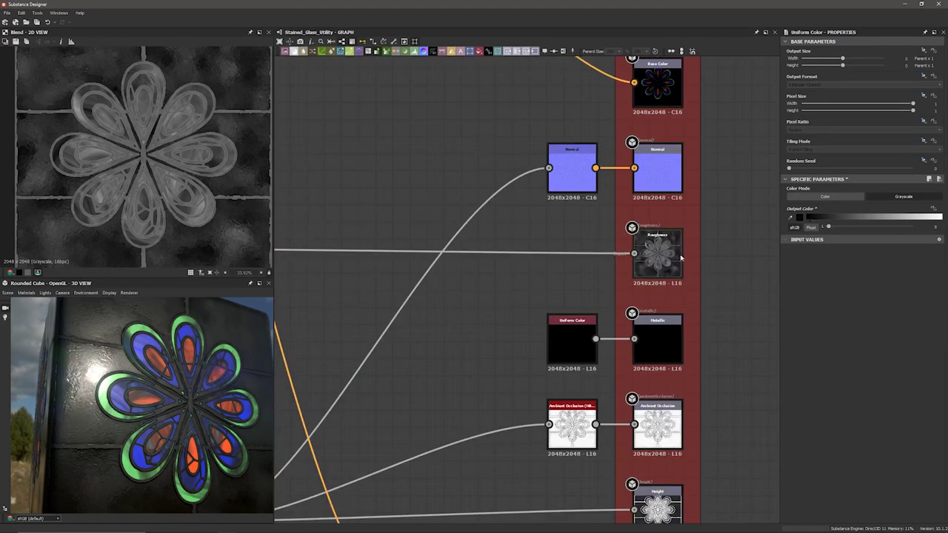
Inspect the background glass panes and flower petals up close on the rounded cube to check their reflections.
mouse_move(173, 379)
left_mouse_down()
mouse_move(233, 354)
mouse_move(190, 374)
mouse_move(207, 372)
mouse_move(170, 363)
left_mouse_up()
scroll(199, 370, "up", 2)
scroll(171, 362, "up", 4)
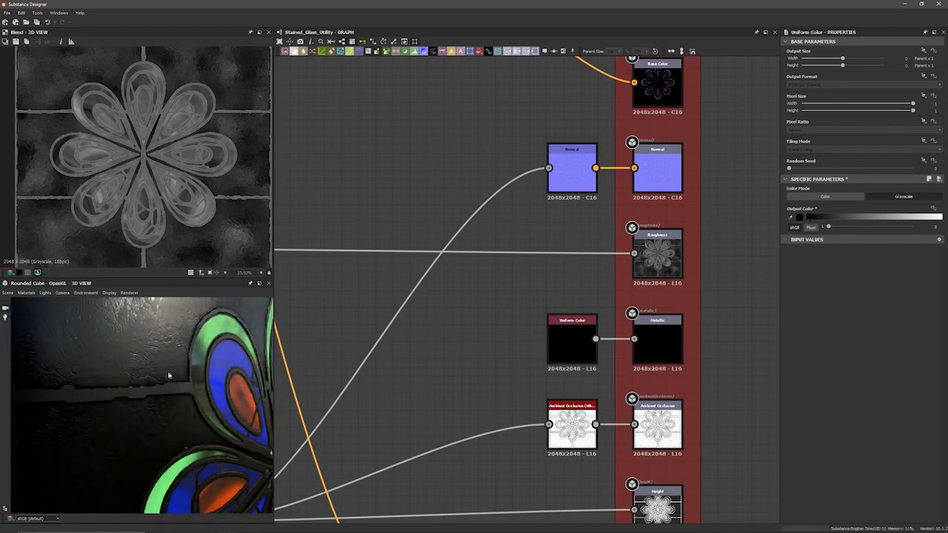
scroll(169, 369, "down", 1)
mouse_move(170, 362)
left_mouse_down()
mouse_move(187, 367)
mouse_move(137, 351)
mouse_move(158, 366)
mouse_move(145, 372)
mouse_move(157, 377)
left_mouse_up()
scroll(156, 368, "down", 5)
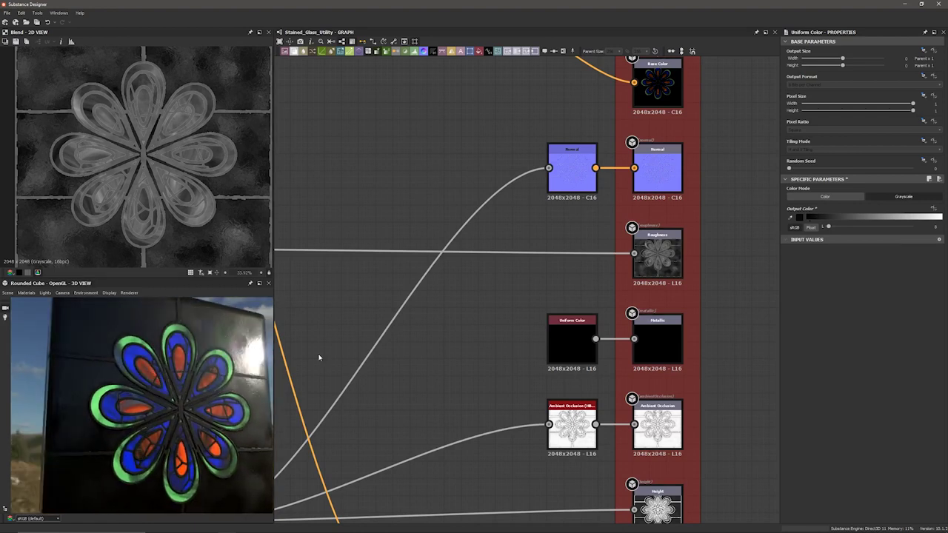
key("f")
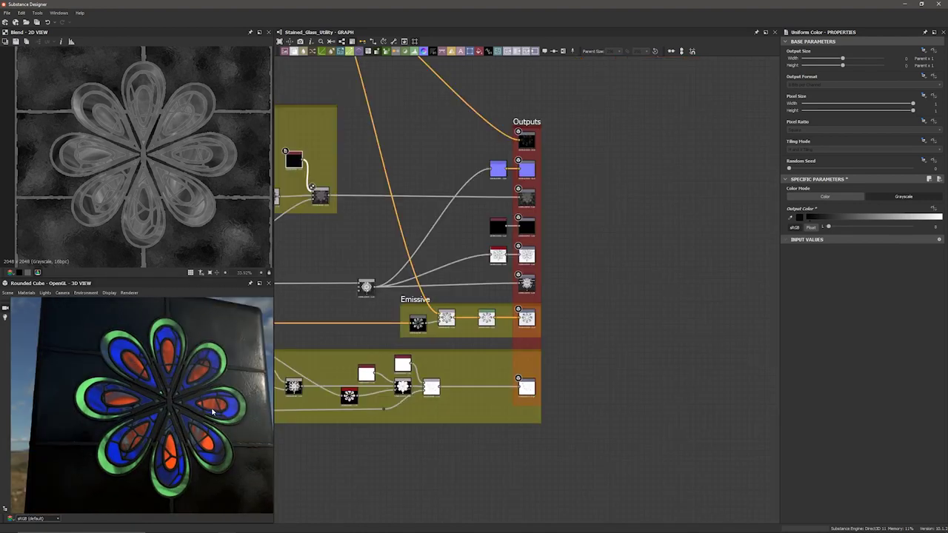
Lower the 3D view's environment exposure until the scene is nearly dark and examine the glowing petals from different angles.
scroll(182, 417, "up", 3)
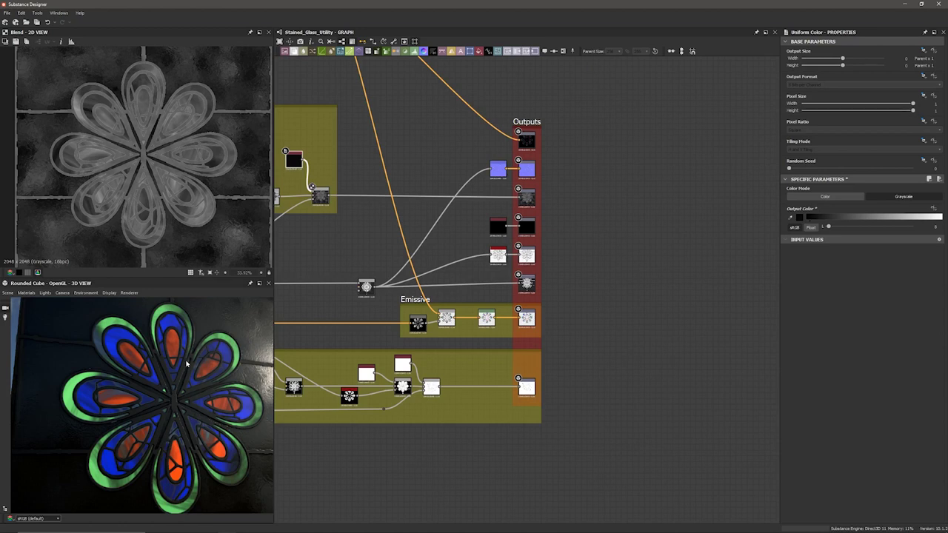
scroll(409, 328, "up", 2)
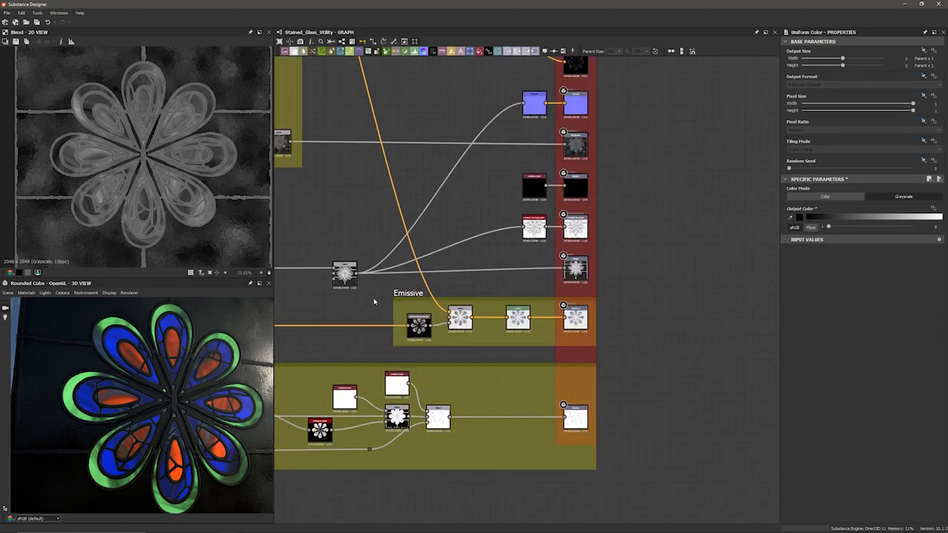
left_click(84, 292)
left_click(83, 302)
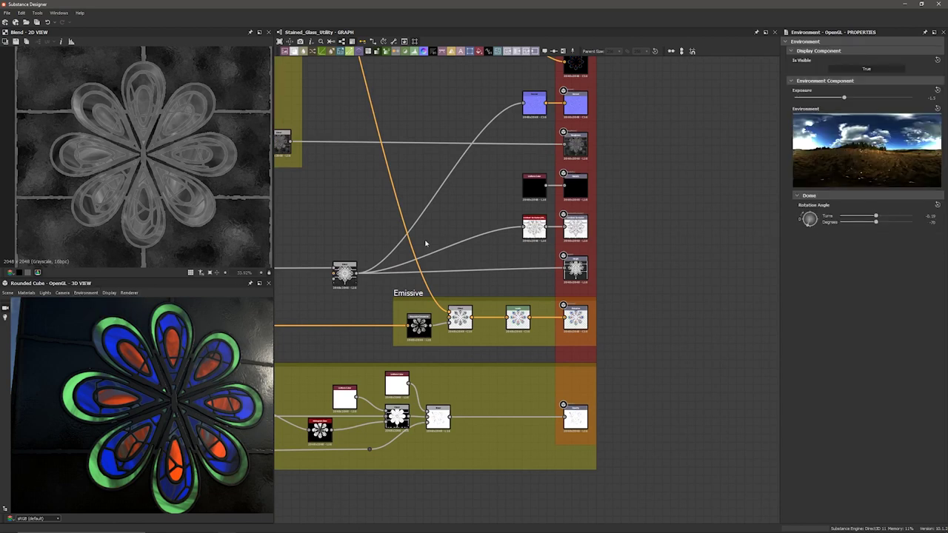
left_click_drag(841, 96, 822, 110)
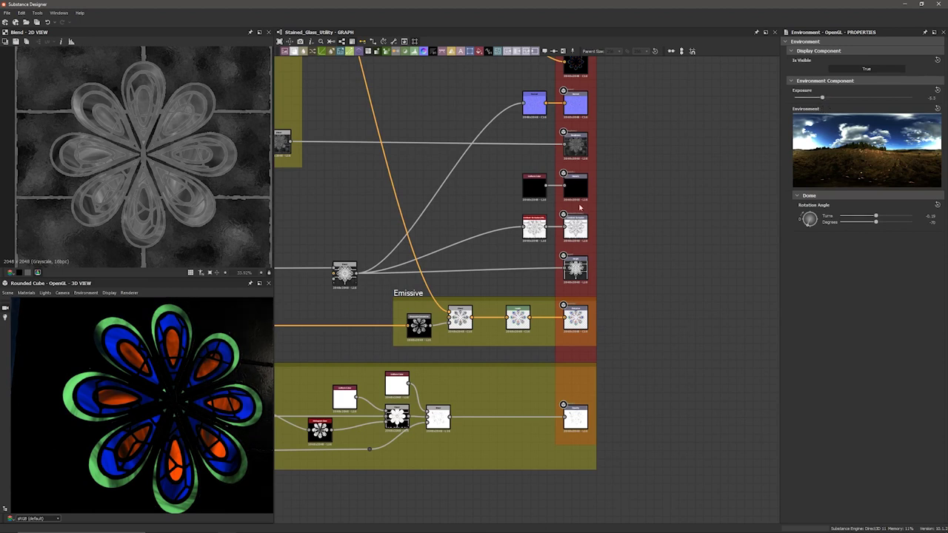
left_click_drag(146, 388, 164, 401)
mouse_move(183, 411)
right_mouse_down("ctrl+shift")
mouse_move(155, 413)
mouse_move(174, 413)
right_mouse_up("ctrl+shift")
left_click_drag(174, 413, 179, 412)
Preview the Emissive frame's Grayscale Conversion and Blend, and trace the Blend's foreground input to the last color Blend.
double_click(419, 324)
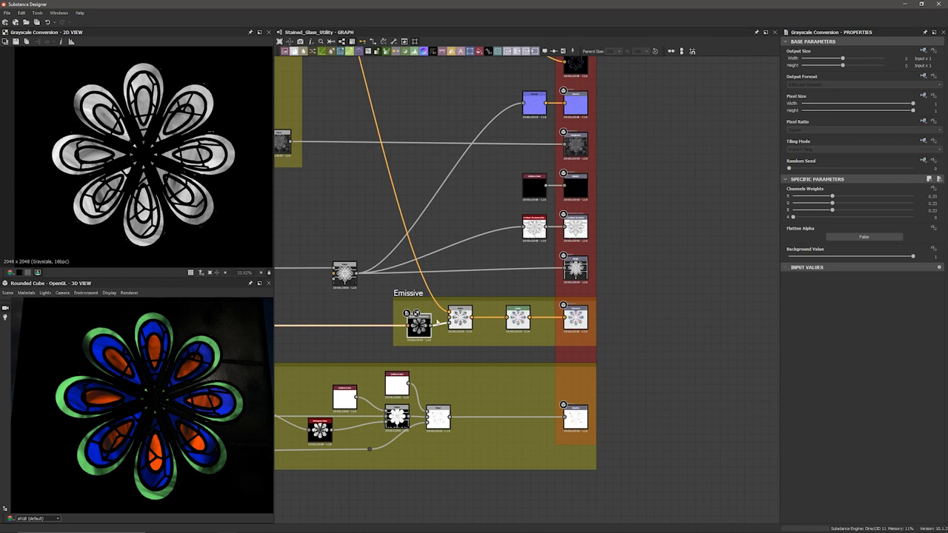
double_click(459, 316)
scroll(376, 262, "down", 6)
scroll(365, 178, "up", 6)
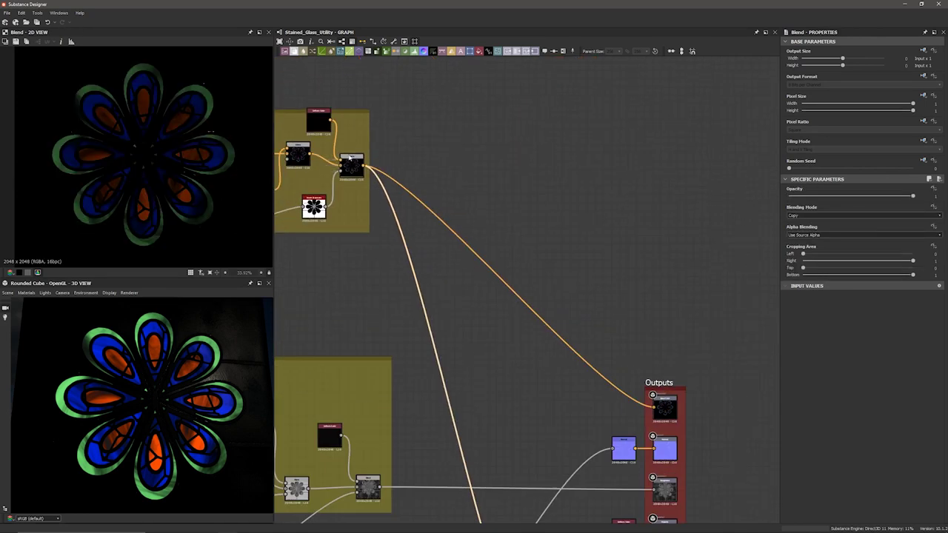
scroll(361, 168, "up", 1)
scroll(342, 171, "down", 5)
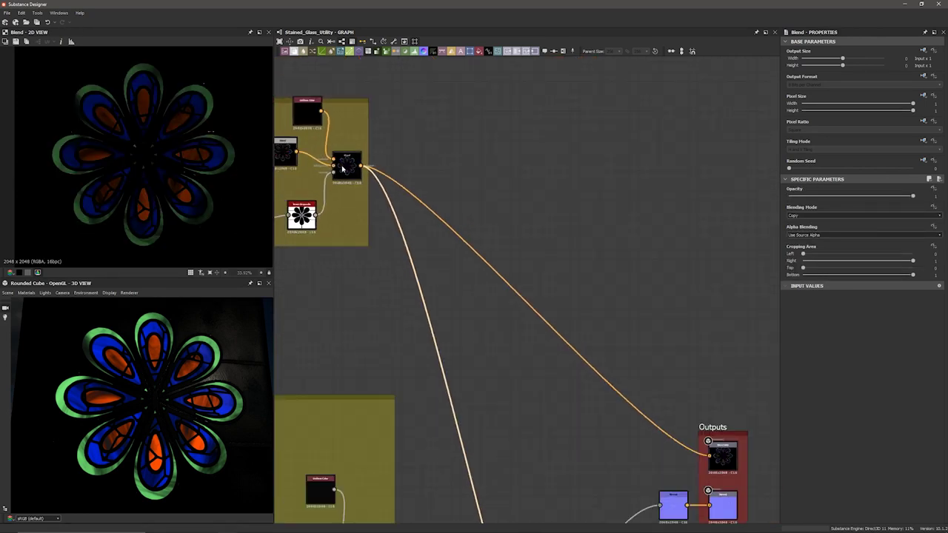
middle_click_drag(343, 170, 471, 178)
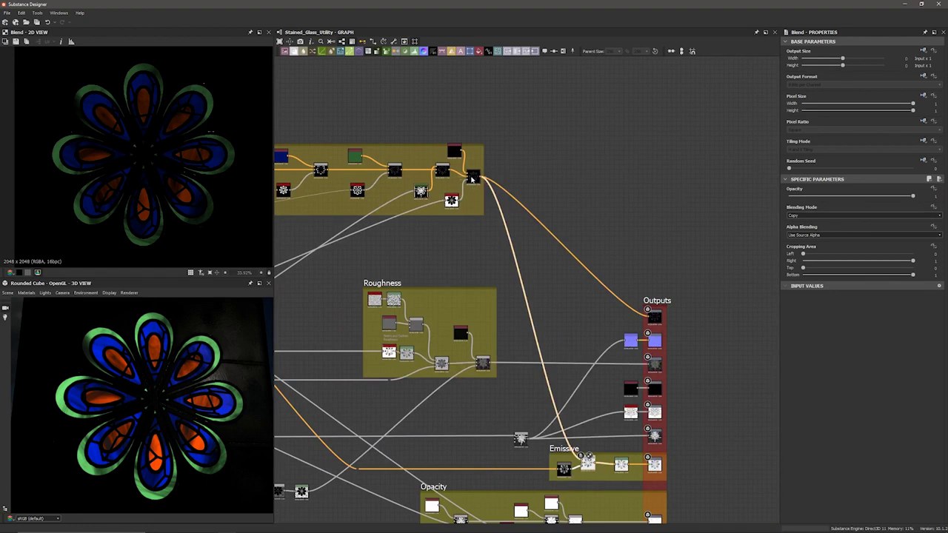
middle_click_drag(537, 311, 427, 156)
Preview the Emissive frame's Levels node and the Emissive output it feeds.
scroll(471, 293, "up", 5)
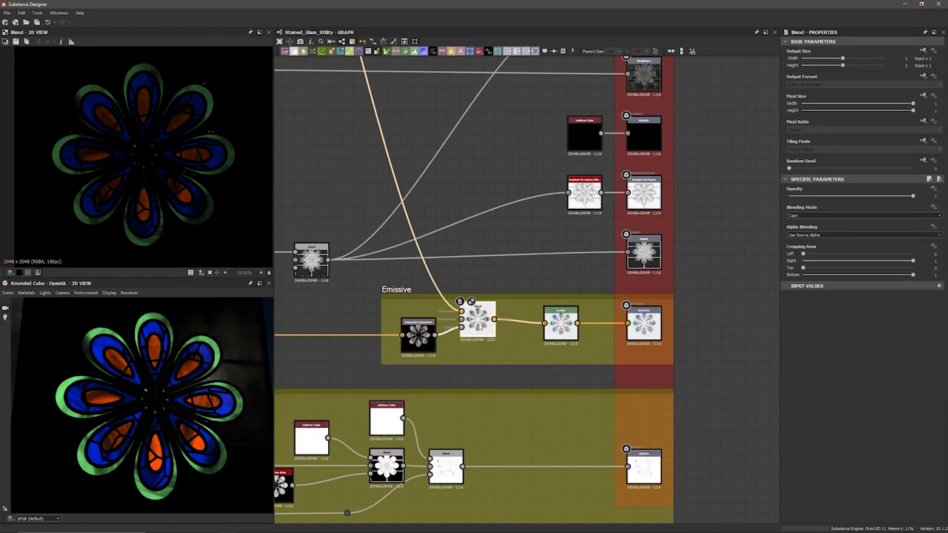
scroll(481, 330, "up", 1)
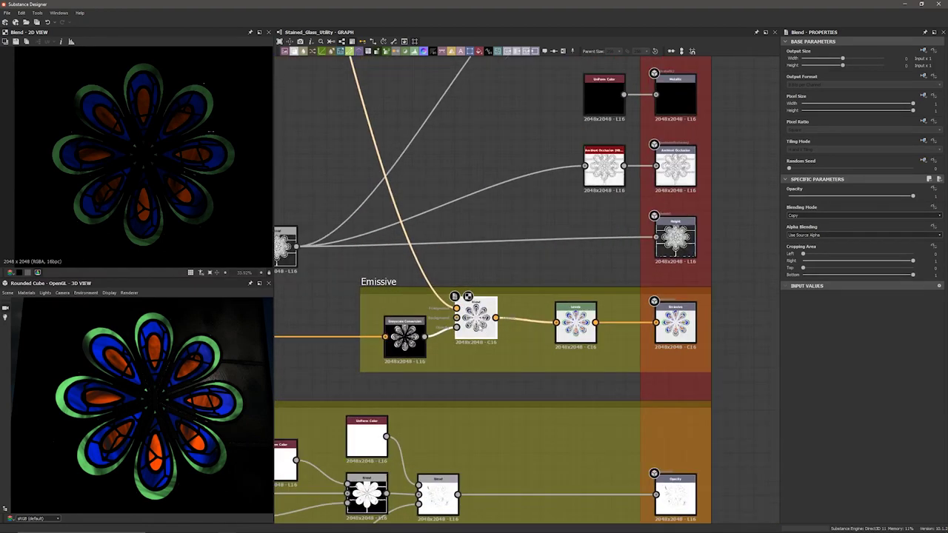
left_click(575, 320)
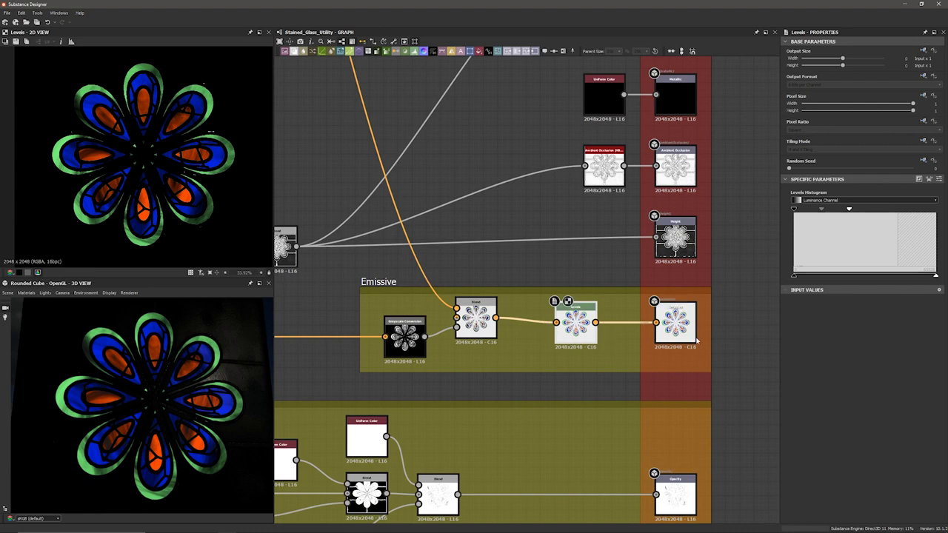
left_click(674, 322)
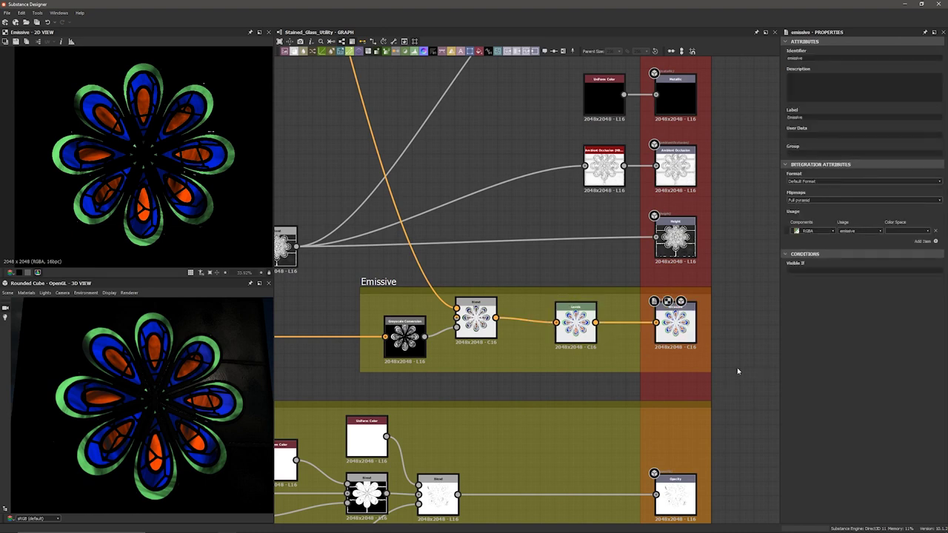
Add an Output node beside the Emissive output, give it an RGBA usage entry, and browse the available usages.
middle_click_drag(736, 367, 674, 362)
key("space")
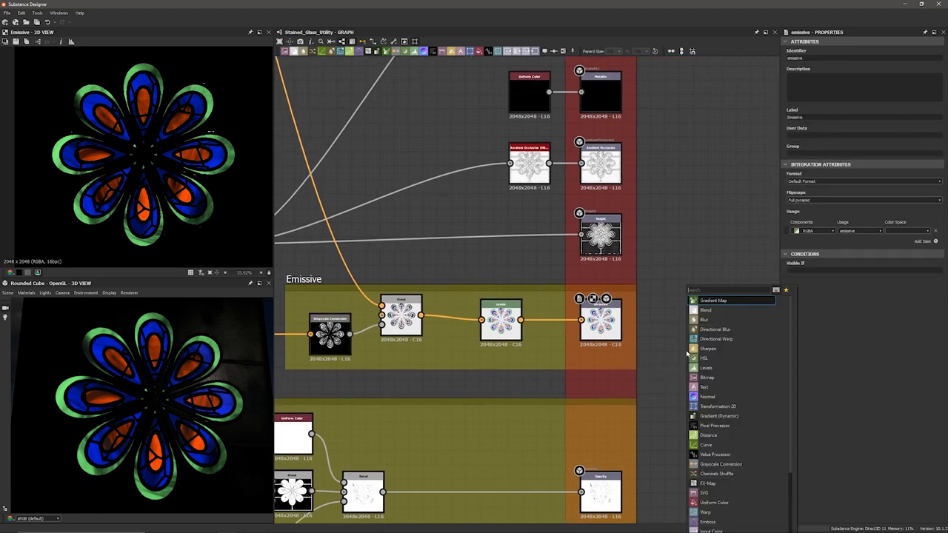
type("out")
key("Return")
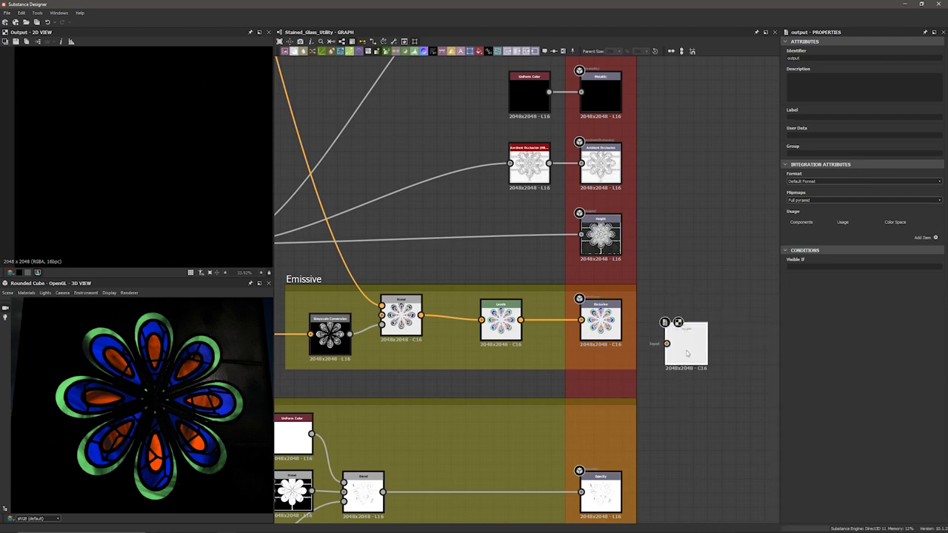
left_click(934, 238)
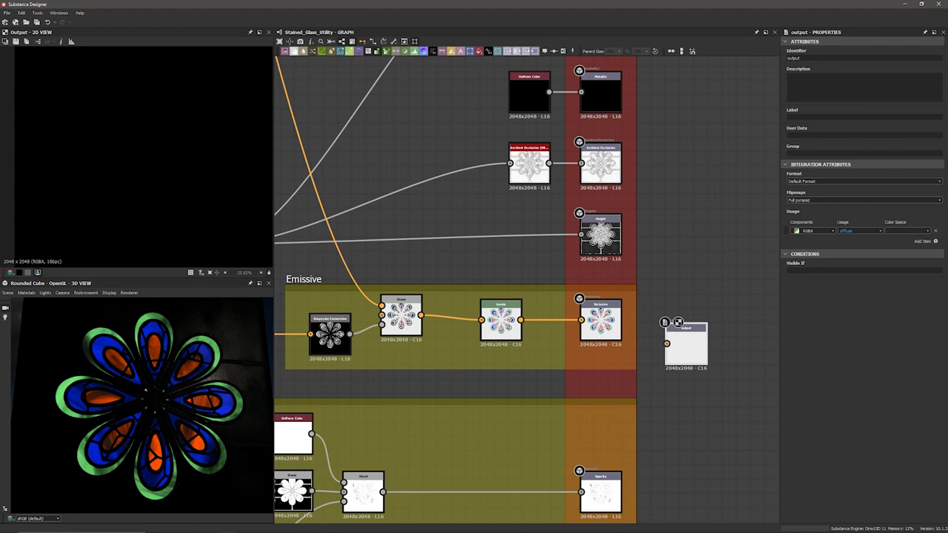
left_click(878, 231)
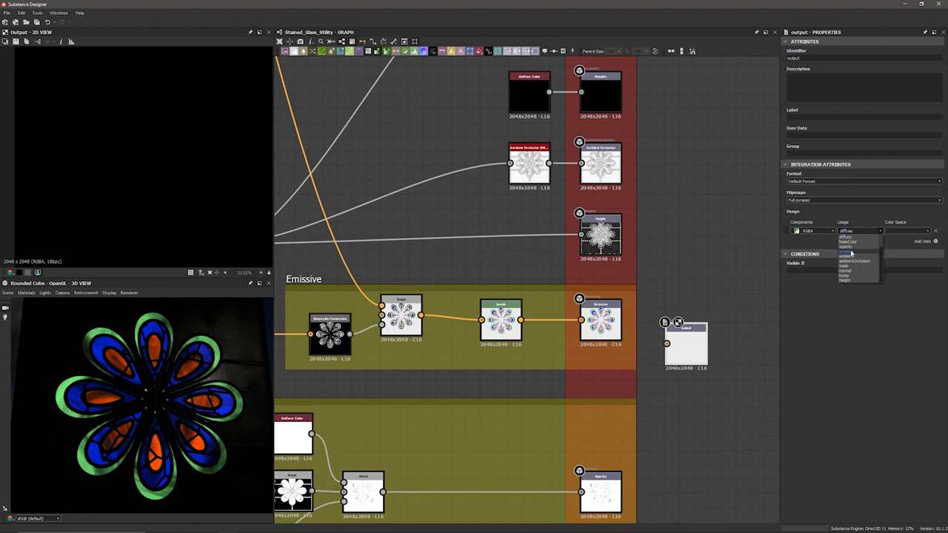
left_click(723, 308)
Delete the extra Output node and look up the graph command for viewing outputs in the 3D view.
left_click(690, 338)
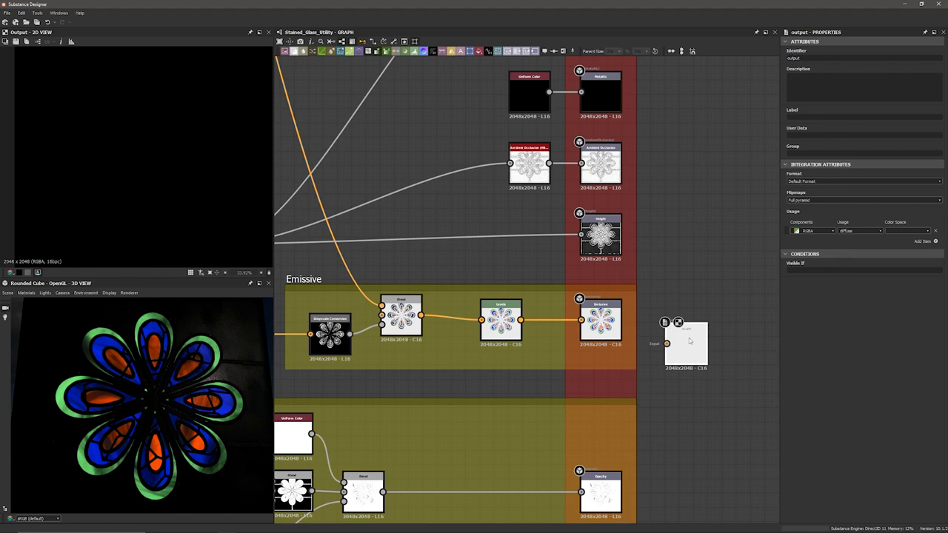
key("Delete")
right_click(691, 288)
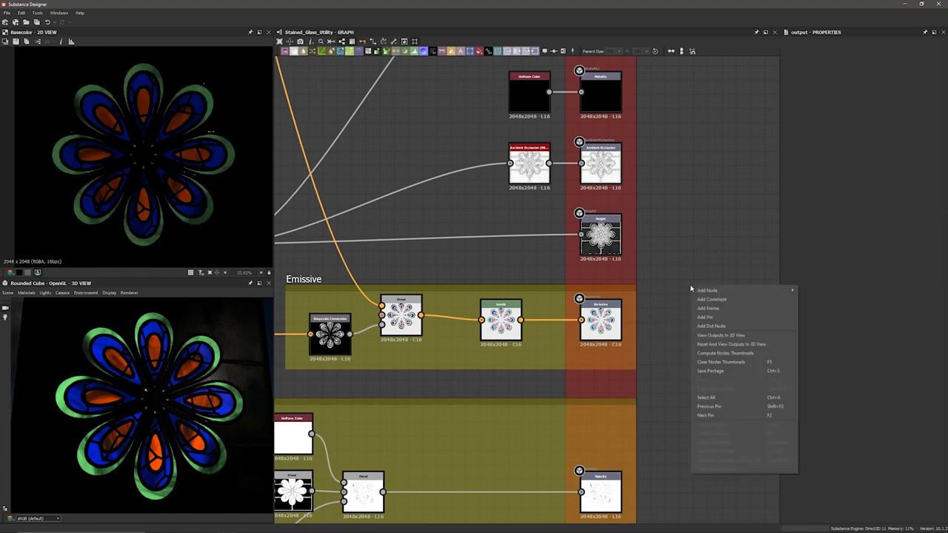
left_click(666, 335)
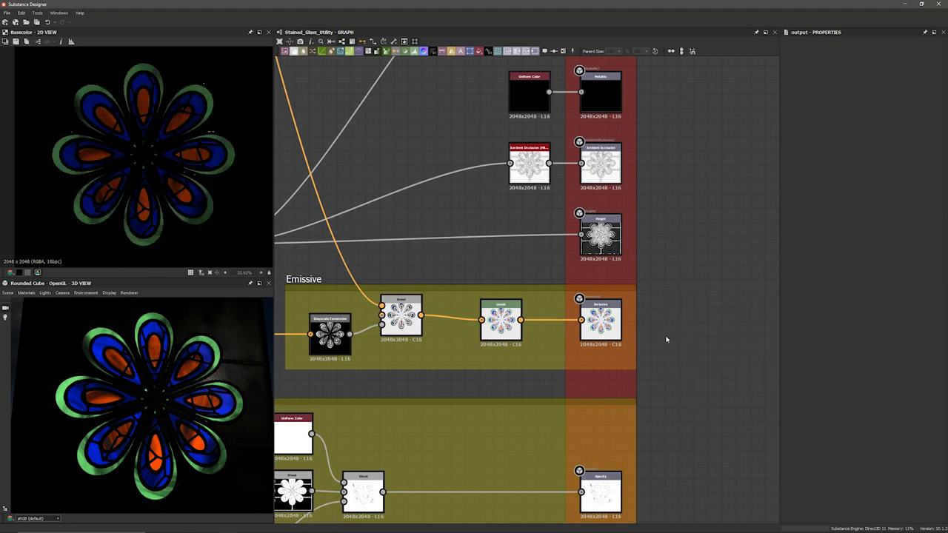
Set the 3D view's environment exposure to -3.
scroll(666, 333, "down", 3)
left_click(86, 295)
left_click(91, 303)
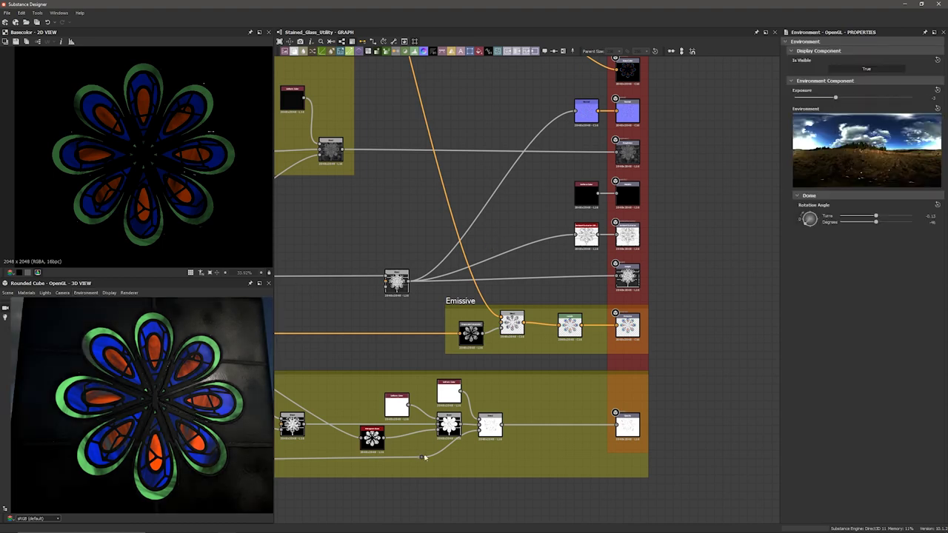
Bring up the Opacity frame and inspect the flower's glass on the cube up close, rotating the environment lighting.
middle_click_drag(477, 459, 552, 455)
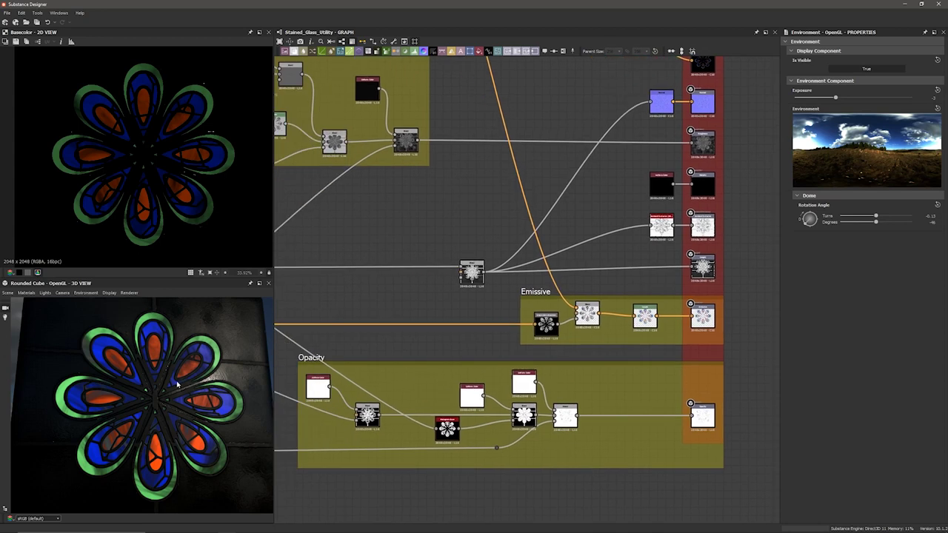
scroll(178, 384, "up", 5)
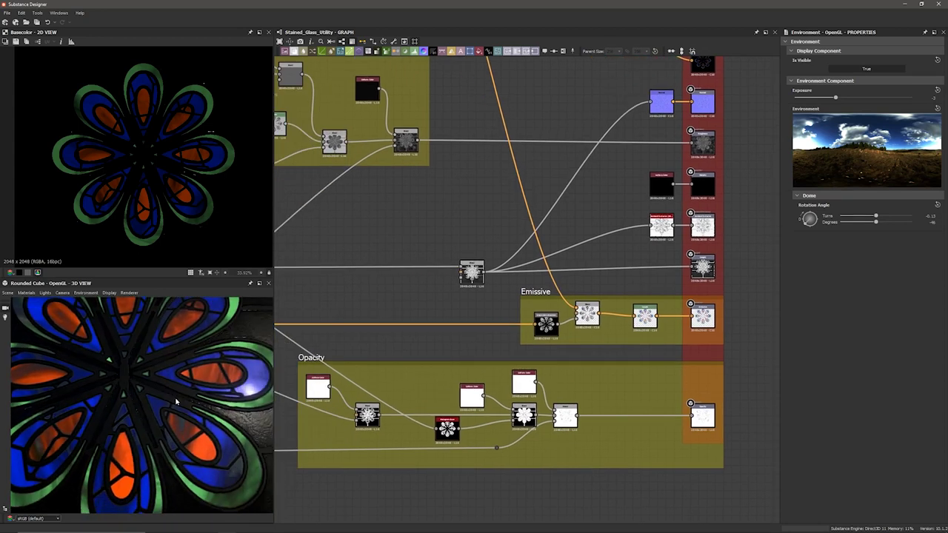
middle_click_drag(176, 402, 222, 416)
scroll(156, 408, "up", 3)
middle_click_drag(157, 408, 142, 398)
left_click_drag(142, 397, 148, 414)
right_click_drag(164, 423, 175, 484, "ctrl+shift")
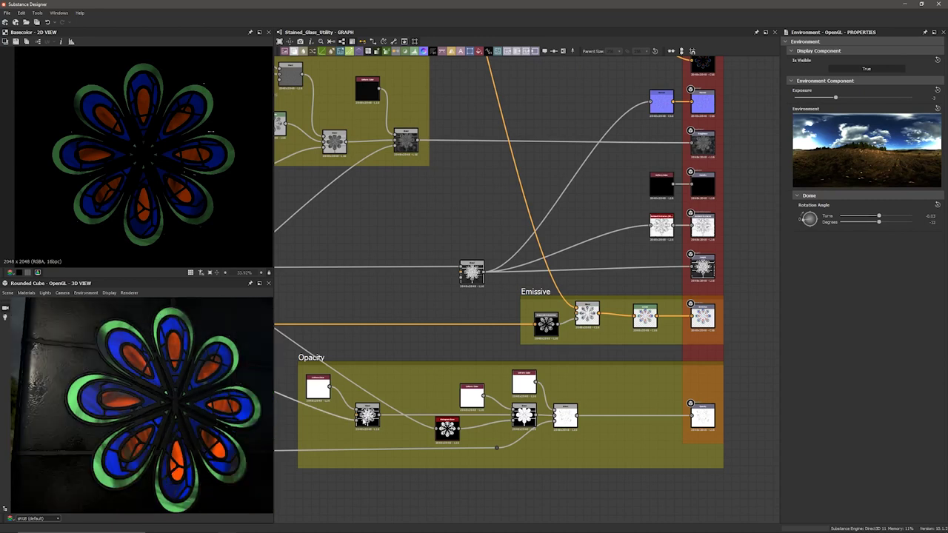
Preview the Opacity frame's first Blend and its white Uniform Color, and trace the Blend's mask back to Edges Mask.
left_click(367, 416)
double_click(367, 415)
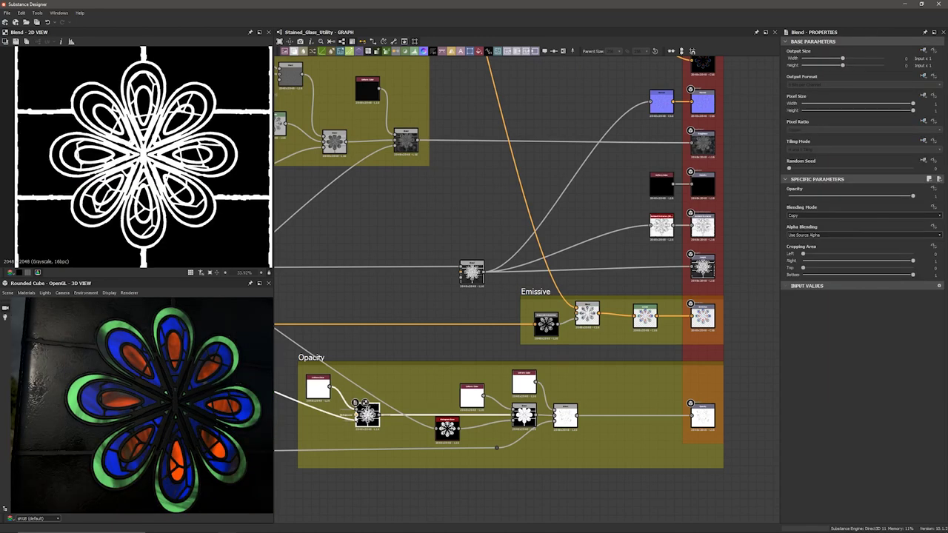
middle_click_drag(341, 419, 385, 420)
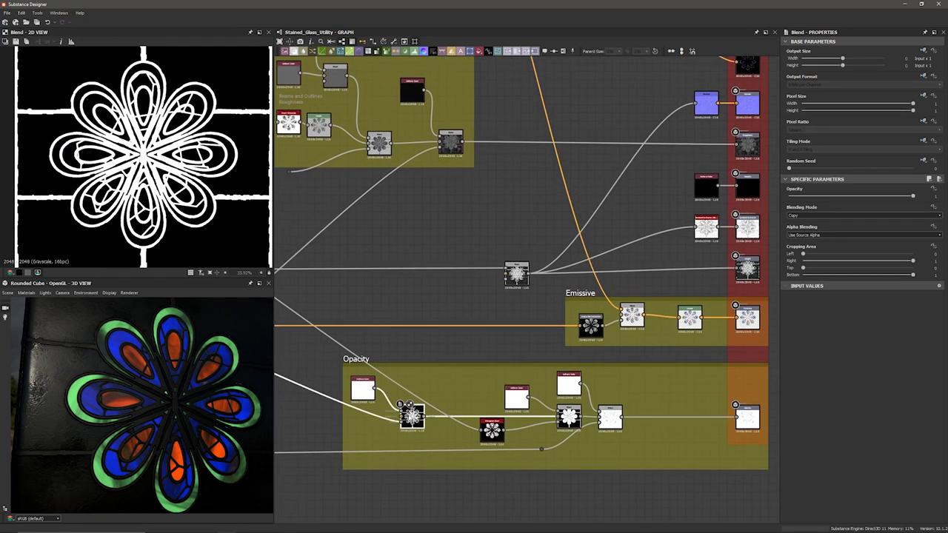
double_click(364, 390)
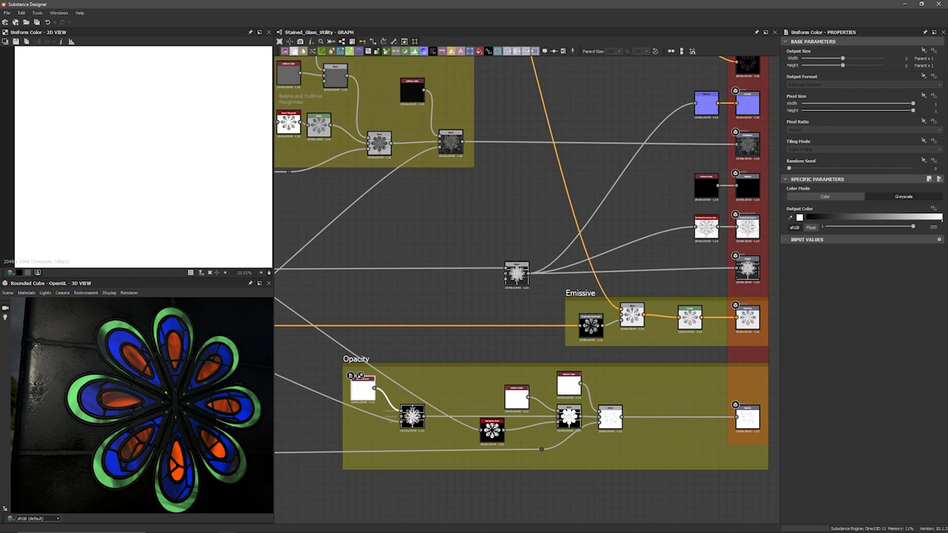
double_click(409, 419)
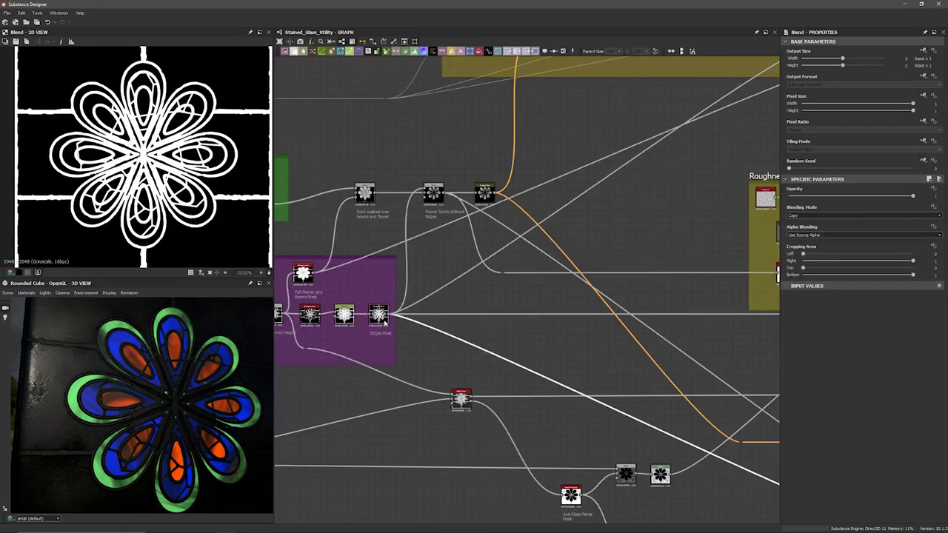
Preview the Opacity frame's Histogram Scan and trace its input back to the Blend labelled Flower Swirls Without Edges.
middle_click_drag(509, 409, 362, 349)
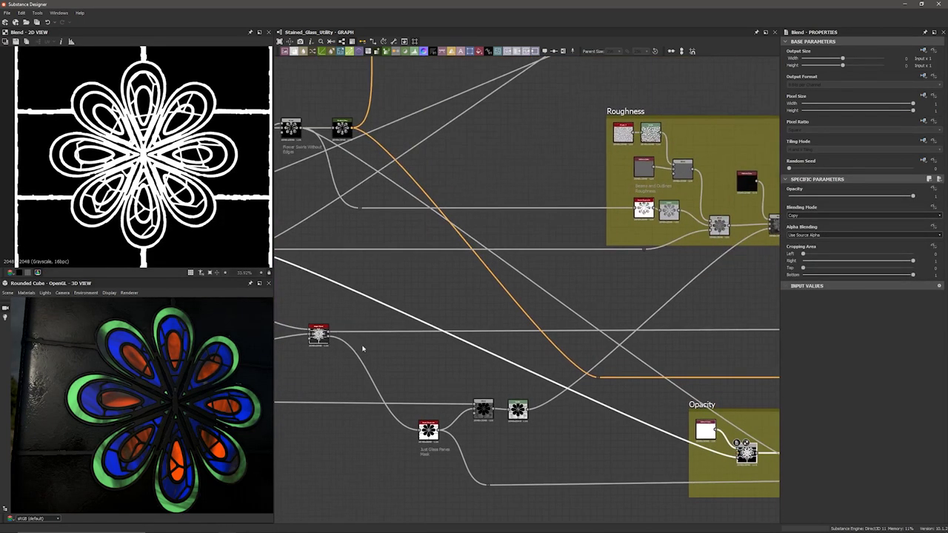
mouse_move(542, 416)
middle_mouse_down()
mouse_move(377, 363)
mouse_move(407, 397)
middle_mouse_up()
double_click(500, 397)
middle_click_drag(458, 357, 567, 425)
middle_click_drag(467, 361, 588, 427)
middle_click_drag(397, 306, 554, 387)
scroll(395, 310, "up", 5)
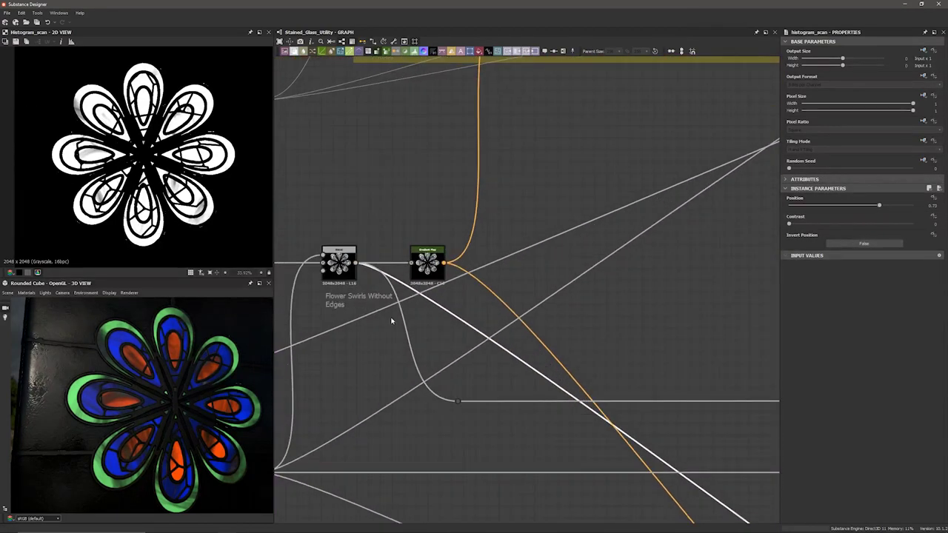
Preview the Gradient Map fed by Flower Swirls Without Edges and trace the connections back to the Opacity frame.
double_click(453, 228)
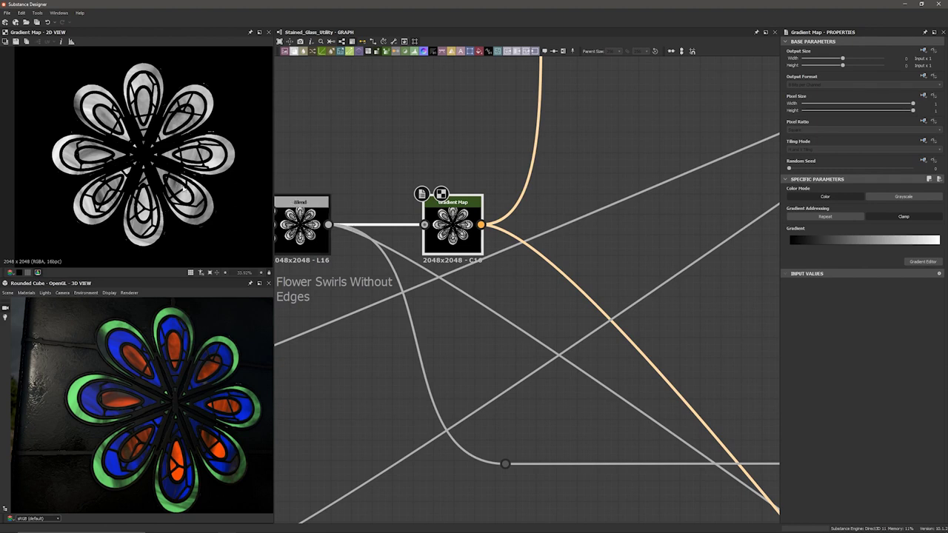
scroll(495, 298, "down", 3)
mouse_move(505, 334)
middle_mouse_down()
mouse_move(320, 190)
mouse_move(343, 164)
middle_mouse_up()
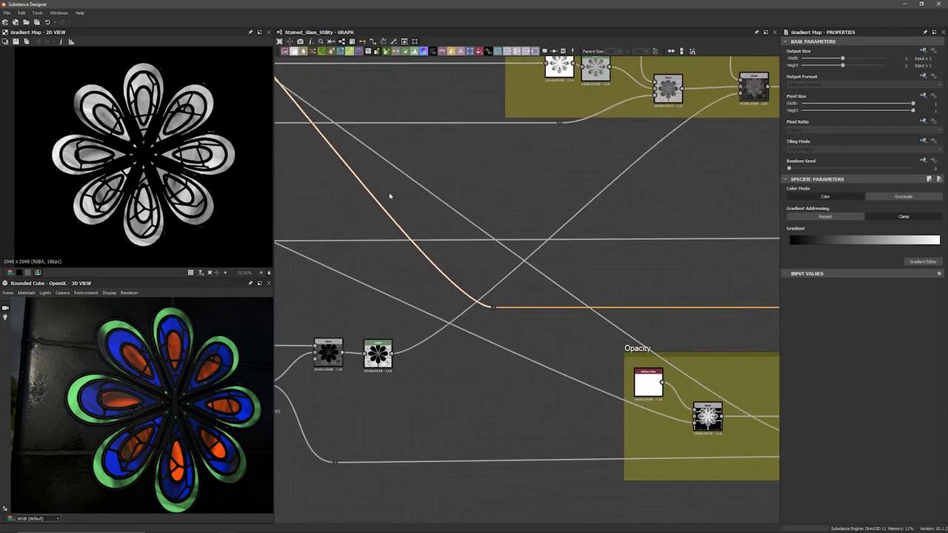
middle_click_drag(503, 258, 306, 186)
middle_click_drag(643, 361, 576, 357)
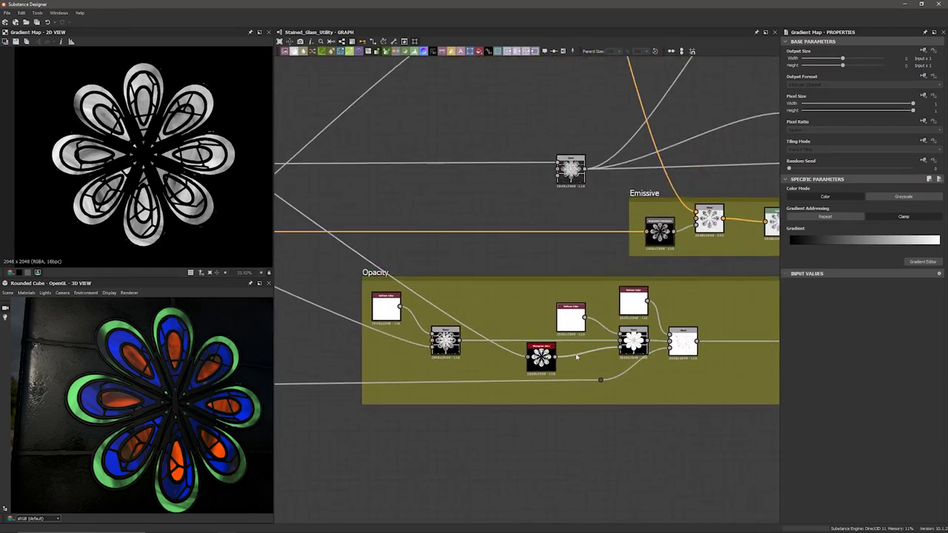
Preview the Opacity frame's Histogram Scan up close, along with the flower Blend that it feeds.
left_click(533, 361)
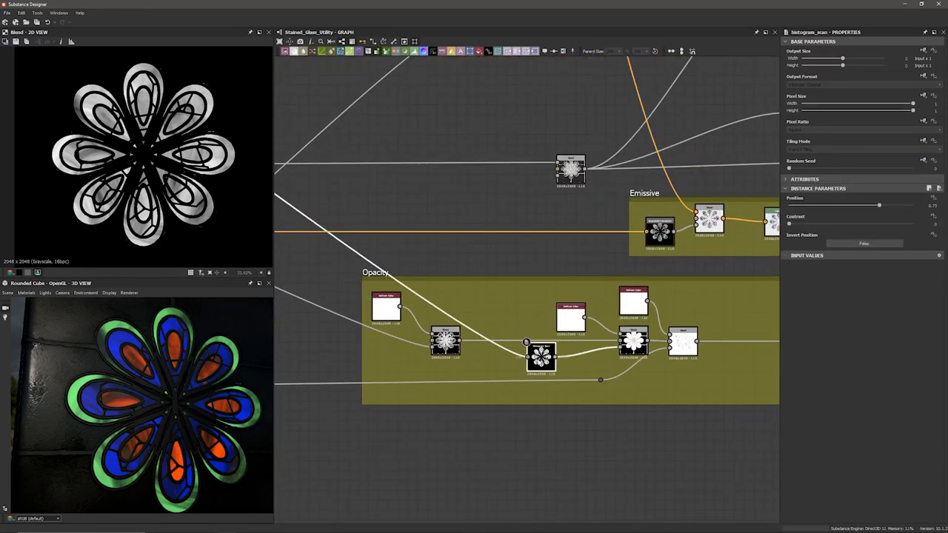
double_click(538, 361)
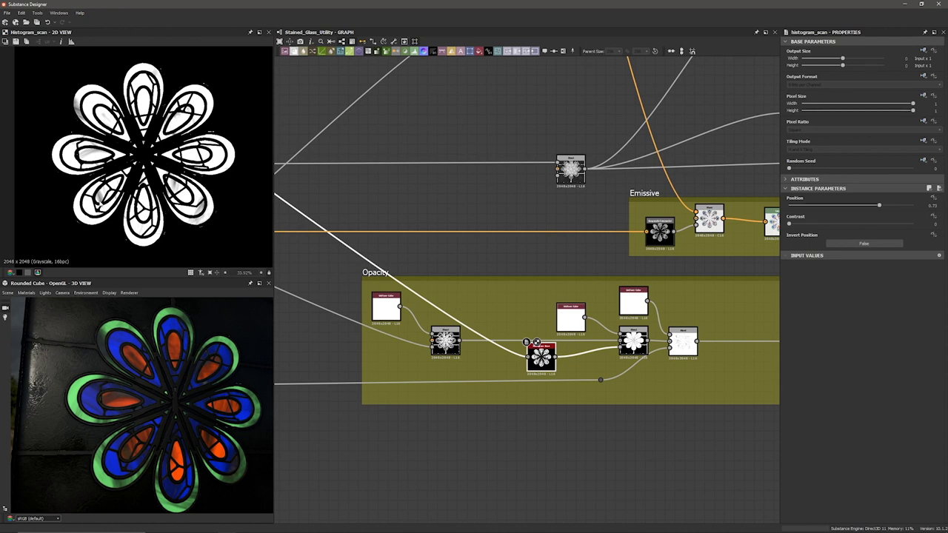
scroll(100, 204, "up", 3)
scroll(99, 197, "down", 1)
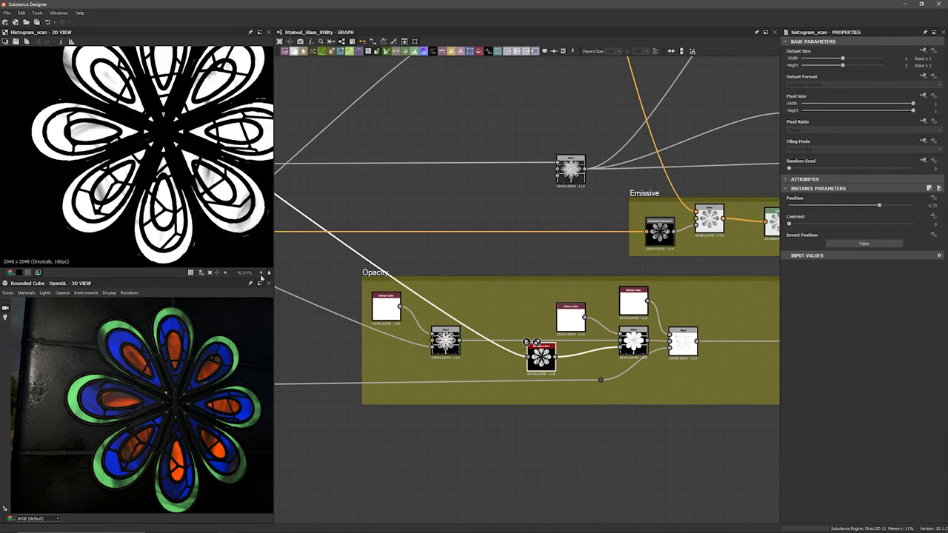
scroll(633, 342, "up", 2)
double_click(633, 338)
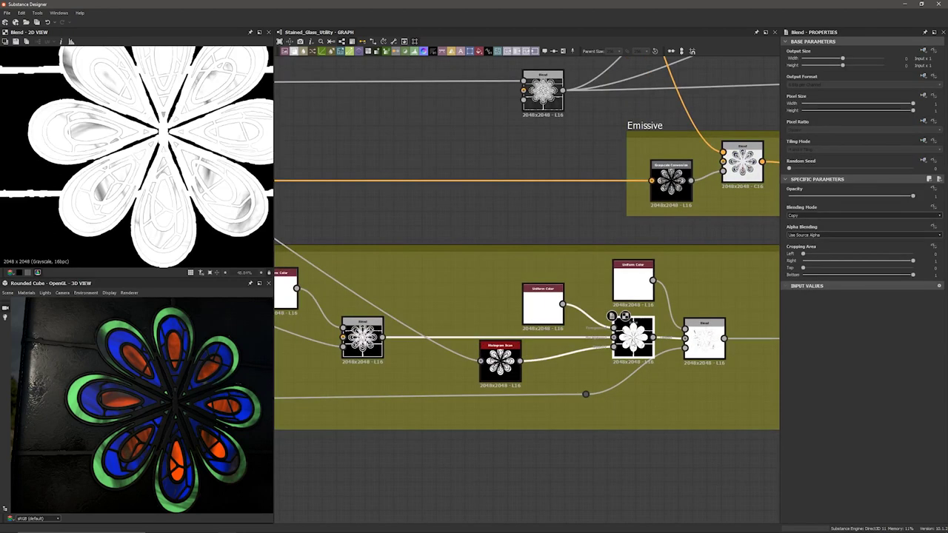
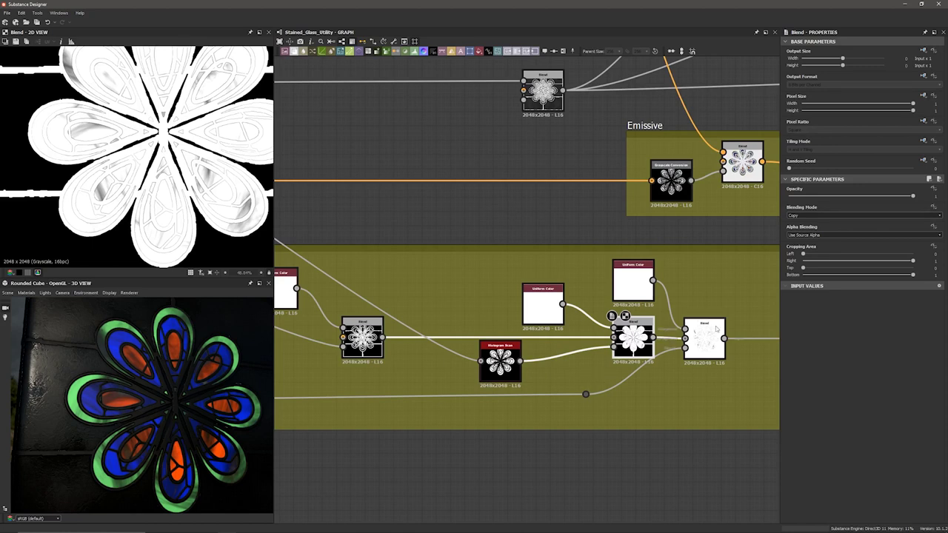
Preview the Opacity frame's final Blend and check the Opacity setting on it and on the flower Blend before it.
left_click_drag(713, 334, 708, 334)
double_click(708, 335)
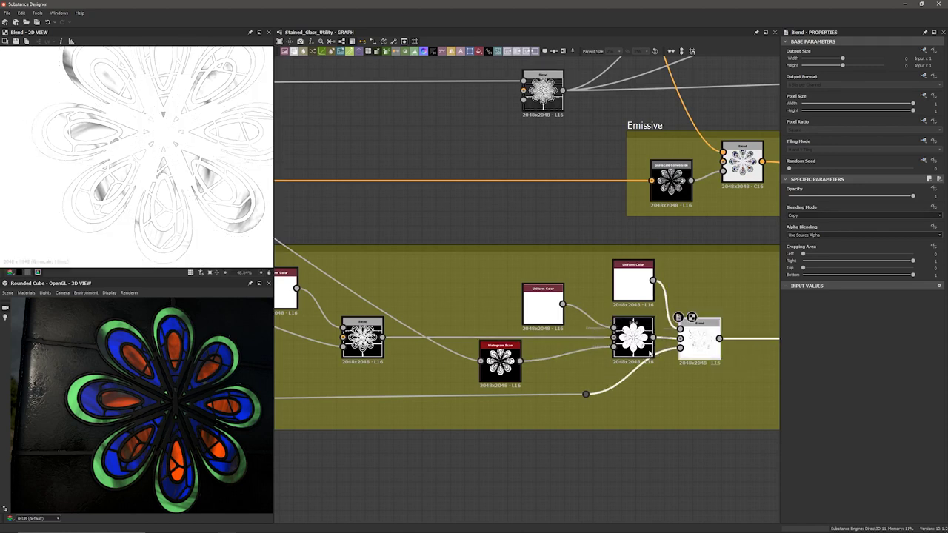
middle_click_drag(706, 376, 578, 374)
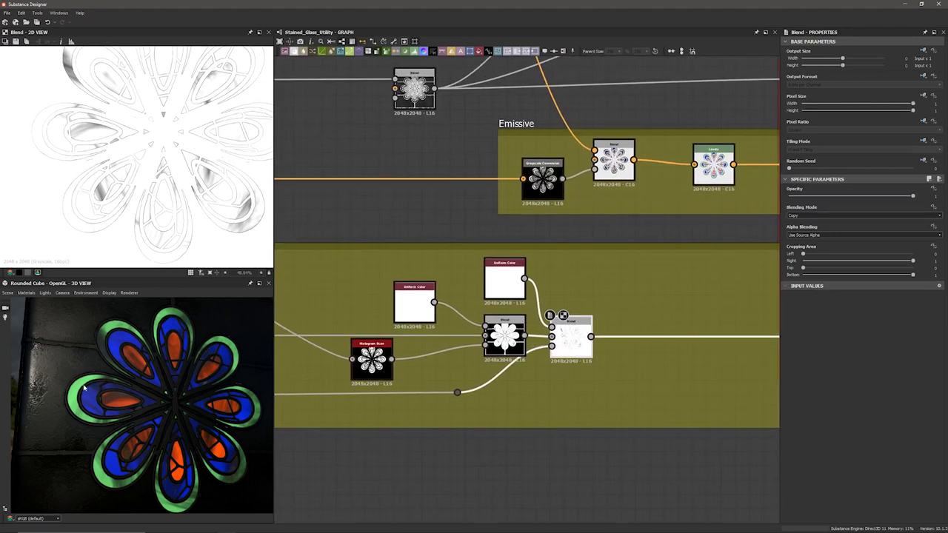
scroll(621, 401, "down", 3)
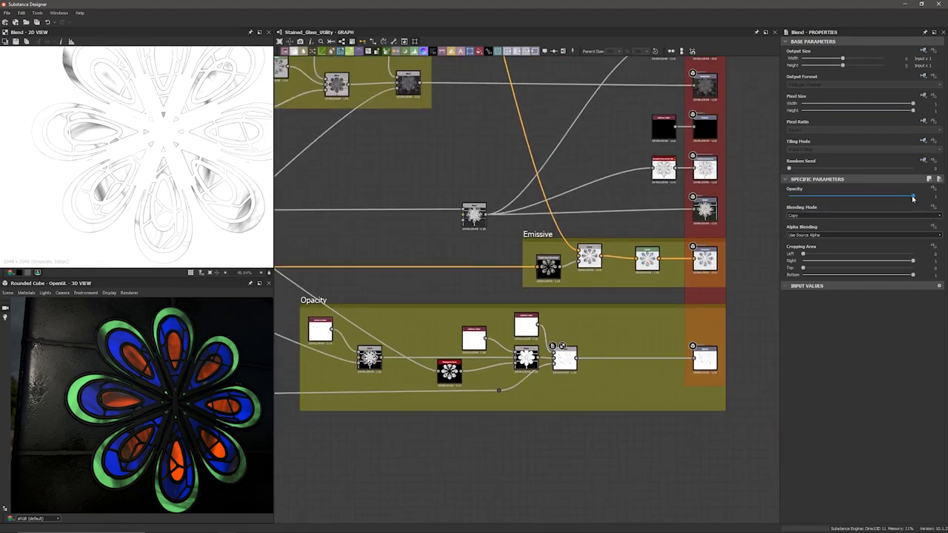
mouse_move(912, 197)
left_mouse_down()
mouse_move(869, 205)
mouse_move(915, 200)
left_mouse_up()
double_click(524, 360)
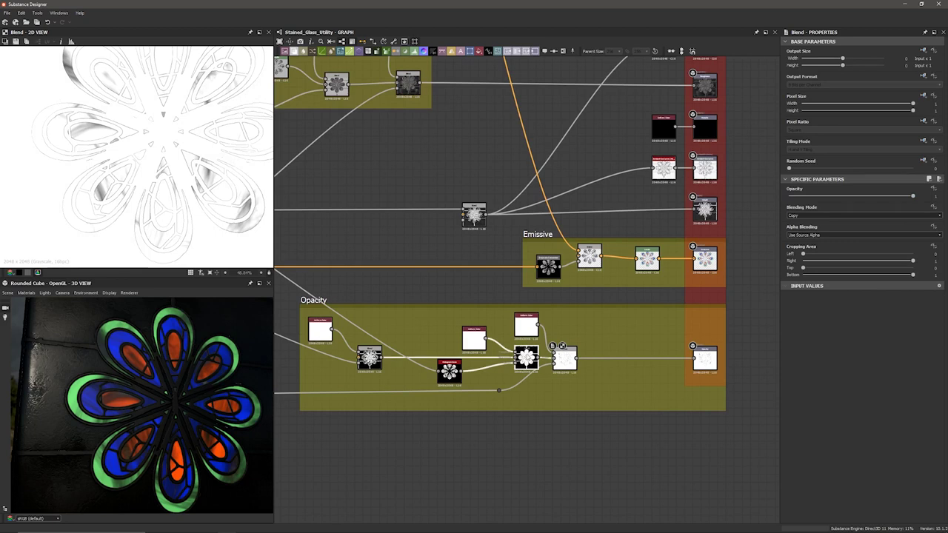
left_click_drag(912, 197, 892, 223)
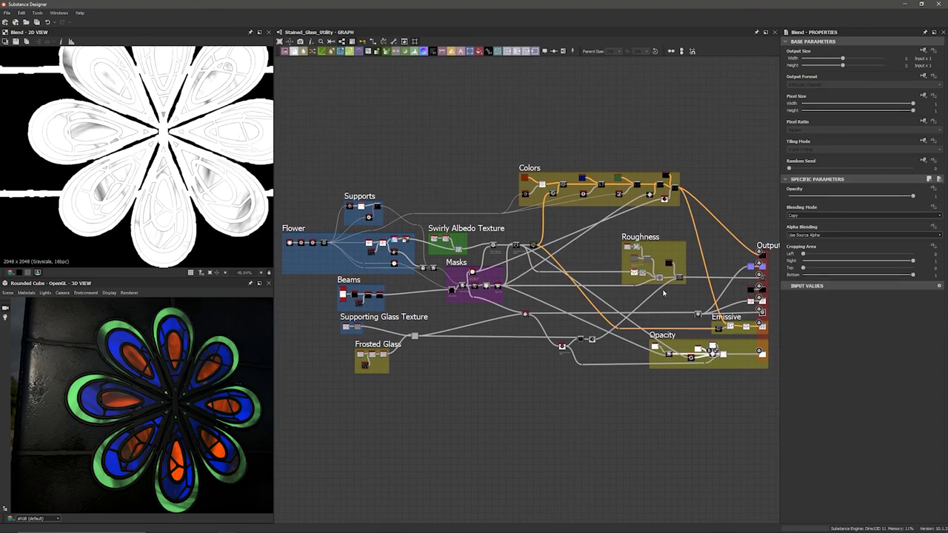
Bring up the separate logo node chain beside the Flower frame and preview its Bitmap in full.
middle_click_drag(703, 271, 623, 269)
scroll(720, 289, "up", 3)
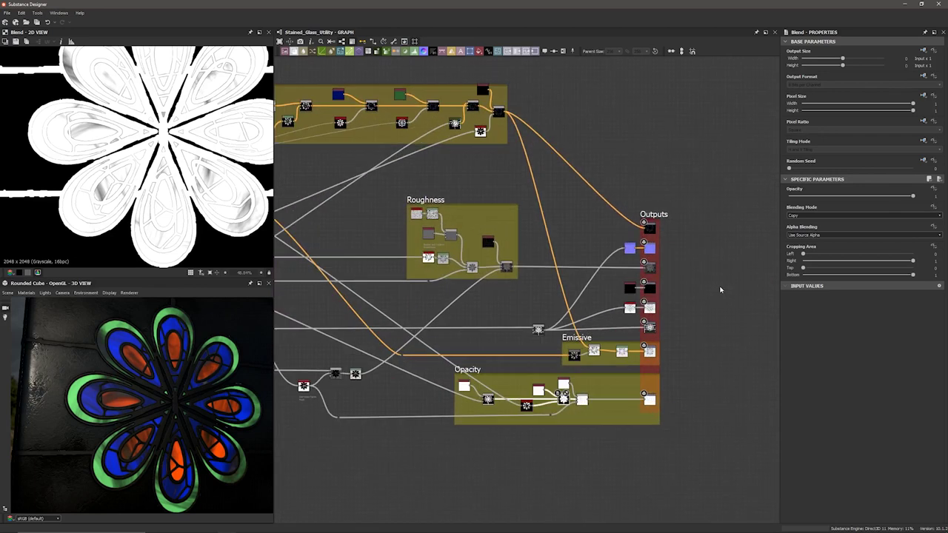
scroll(581, 282, "down", 3)
middle_click_drag(442, 295, 542, 296)
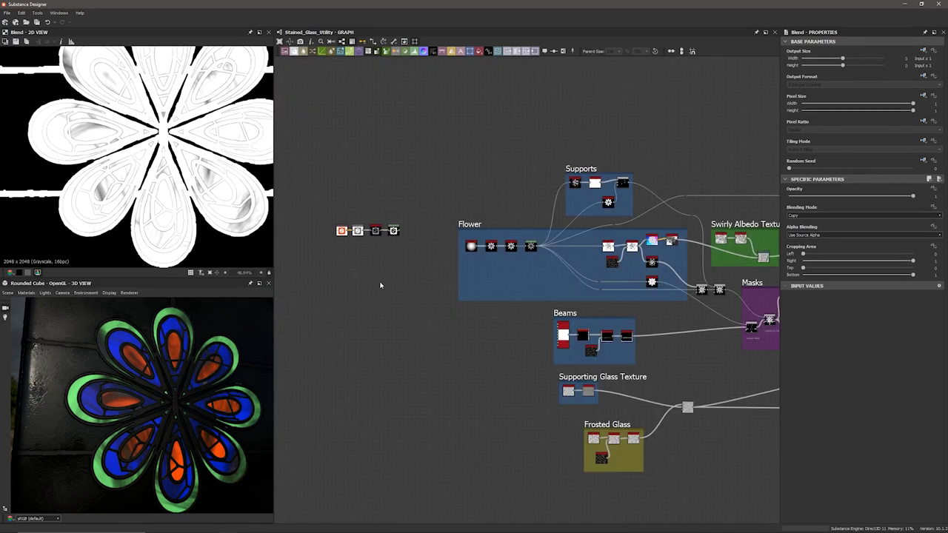
scroll(364, 274, "up", 3)
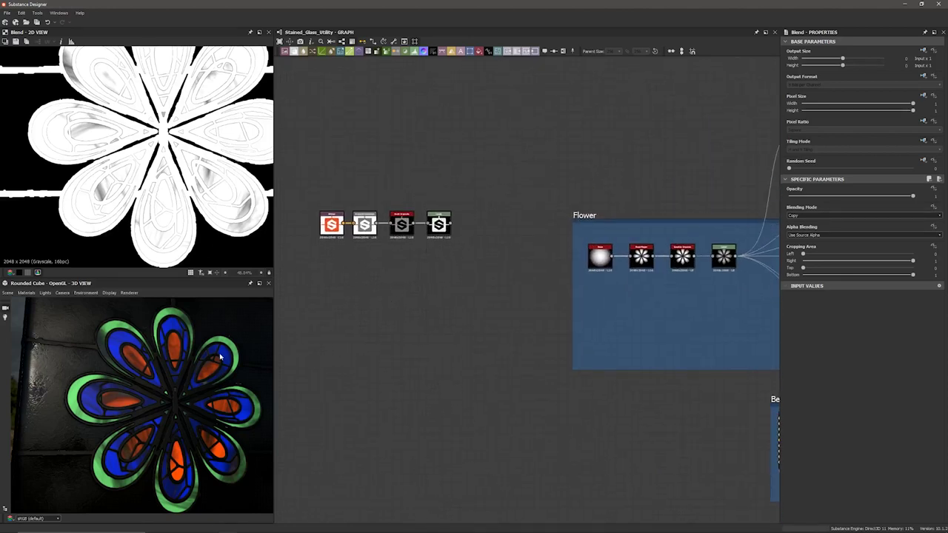
double_click(329, 226)
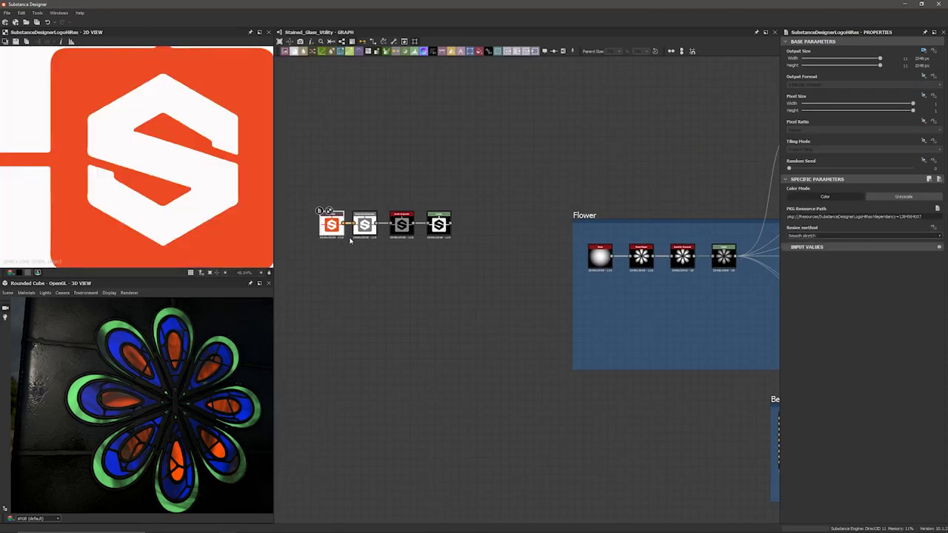
scroll(168, 213, "down", 3)
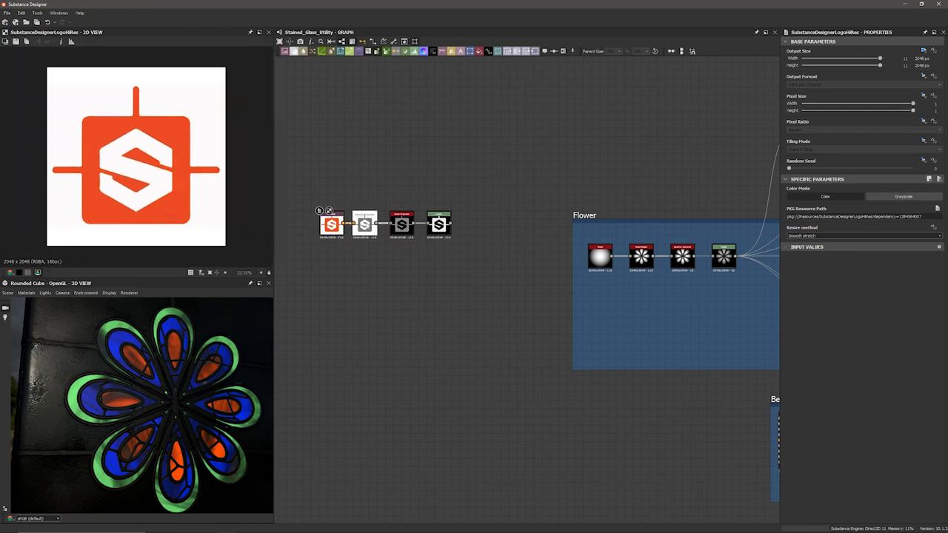
Preview the logo chain's Grayscale Conversion, Invert Grayscale and Levels nodes one after another.
double_click(364, 224)
scroll(364, 224, "up", 4)
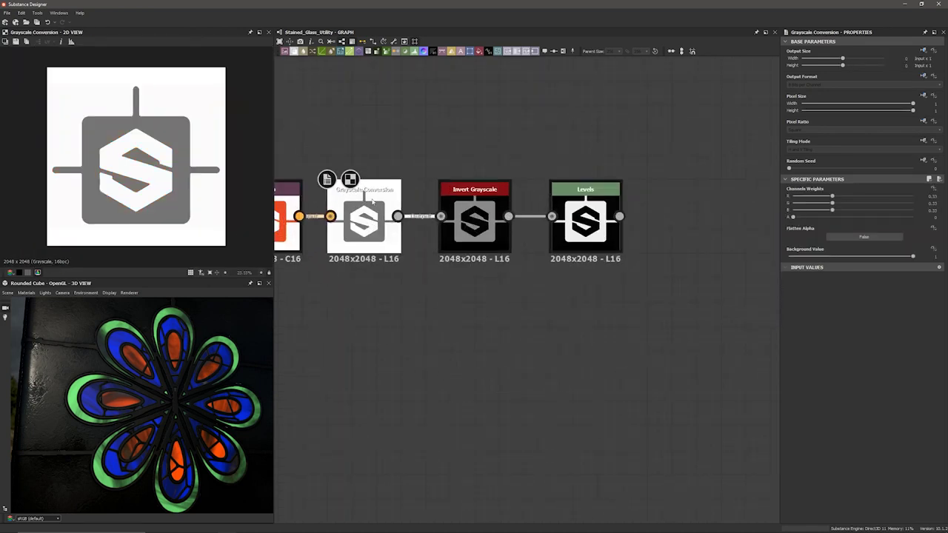
scroll(402, 237, "down", 5)
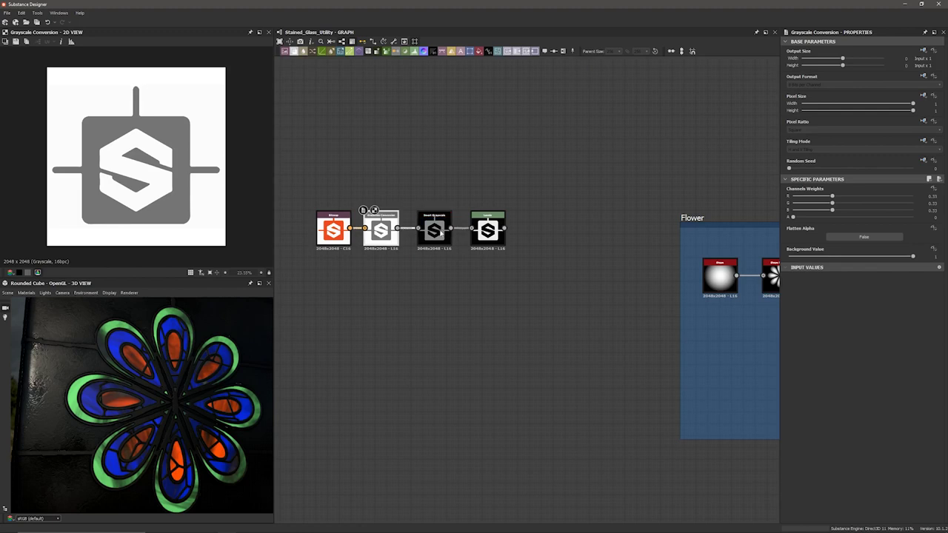
double_click(434, 231)
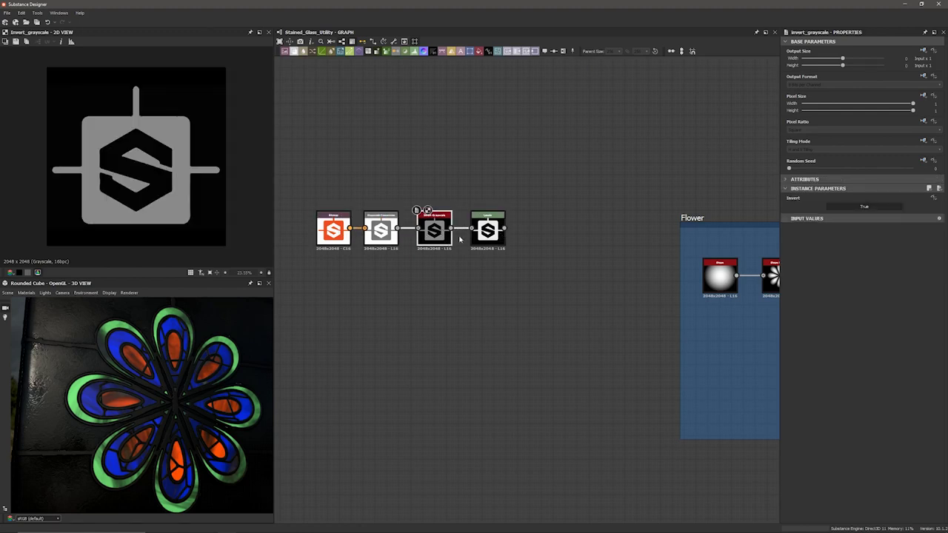
double_click(486, 223)
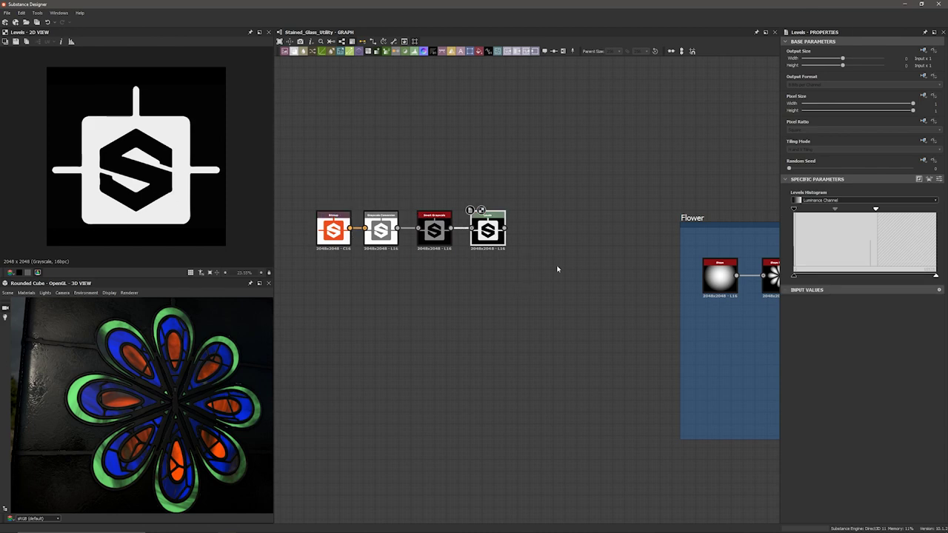
Connect the logo chain's Levels output to the node directly after Shape Mapper in the Flower frame.
middle_click_drag(557, 268, 484, 264)
scroll(508, 261, "down", 1)
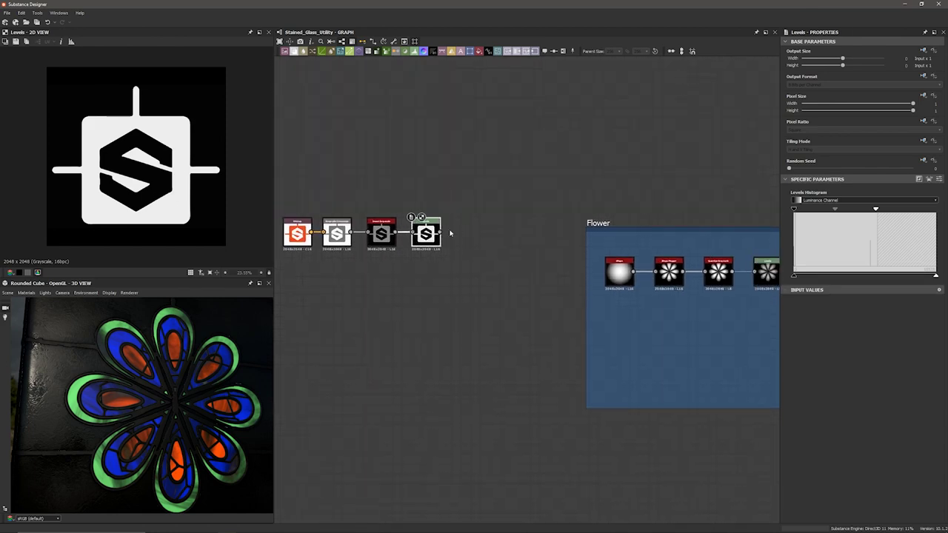
left_click_drag(442, 233, 706, 273)
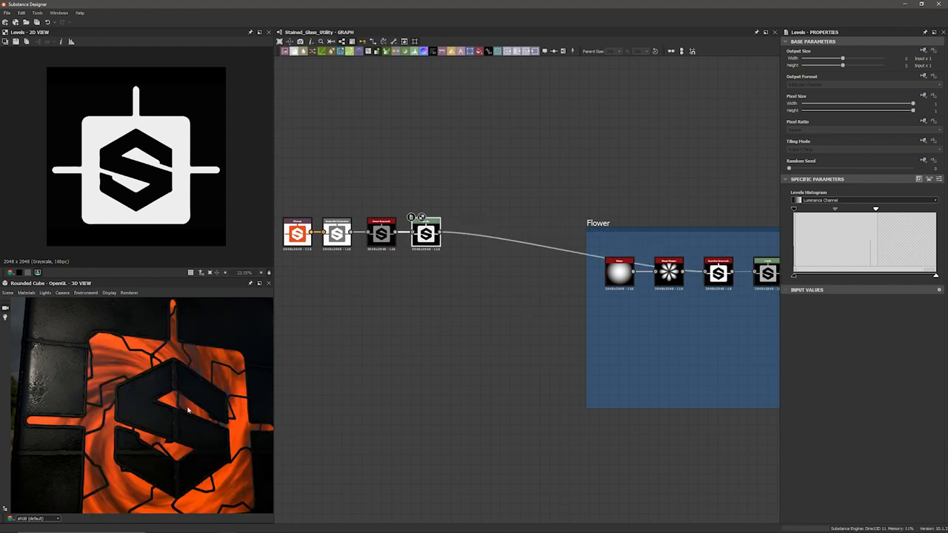
Inspect the logo's stained glass on the cube from several angles and show the settings of the Supports frame's Cells 4.
left_click_drag(188, 409, 224, 444)
scroll(385, 406, "down", 2)
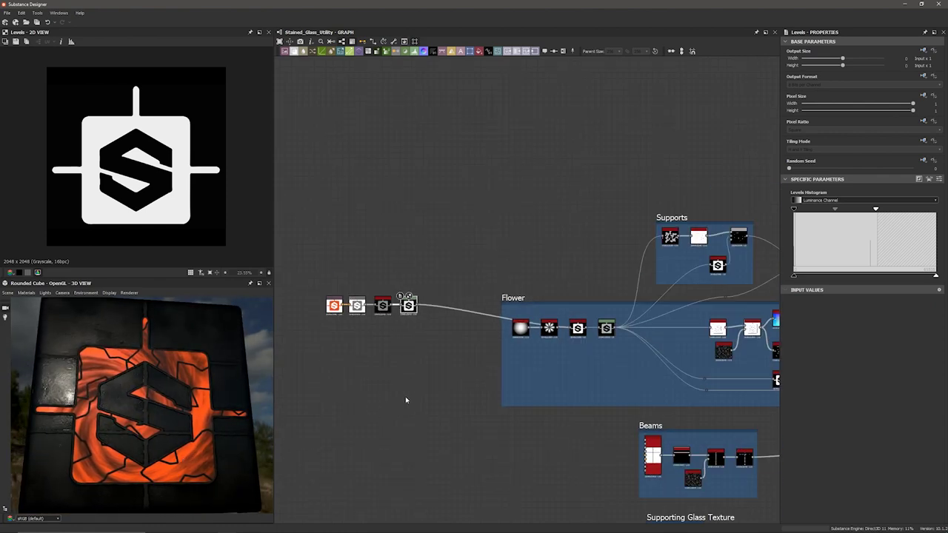
left_click_drag(177, 426, 186, 455)
scroll(178, 434, "up", 2)
scroll(172, 437, "down", 3)
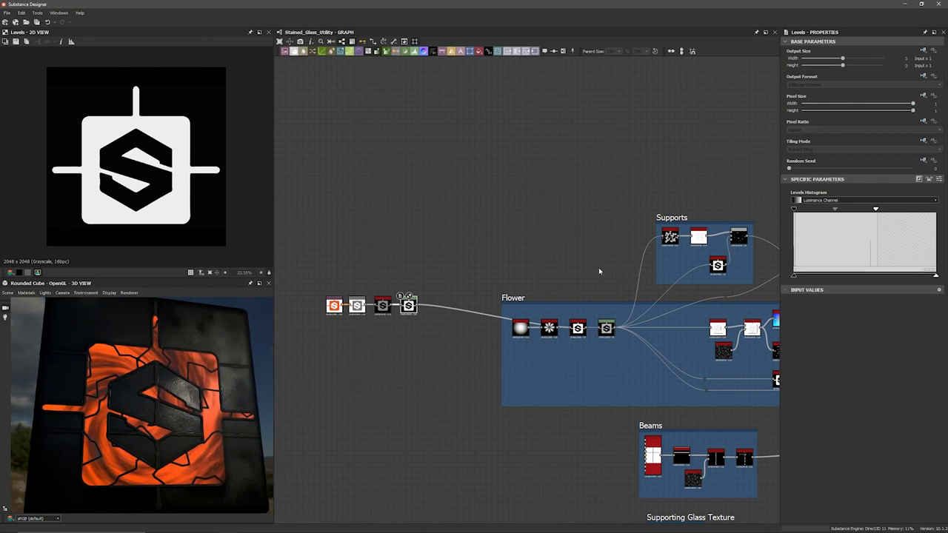
left_click(670, 237)
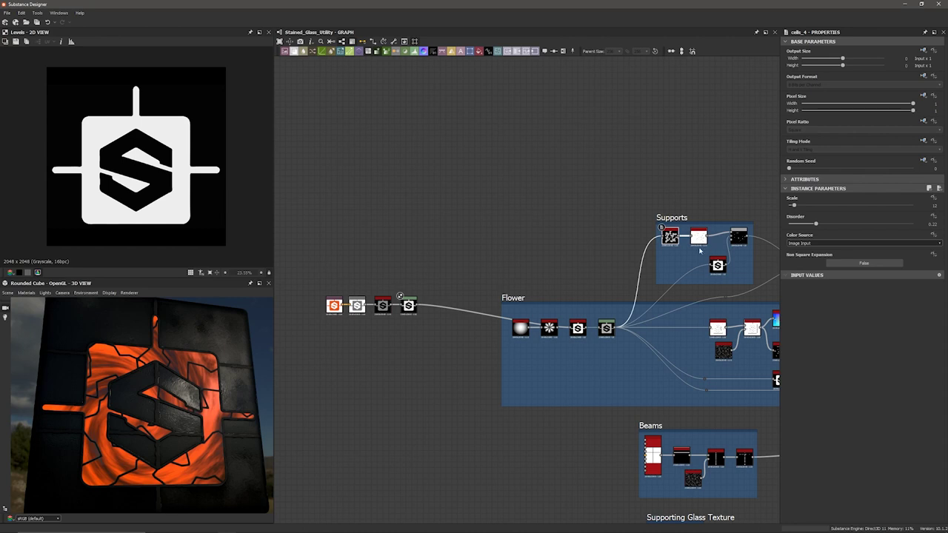
left_click_drag(207, 454, 215, 453)
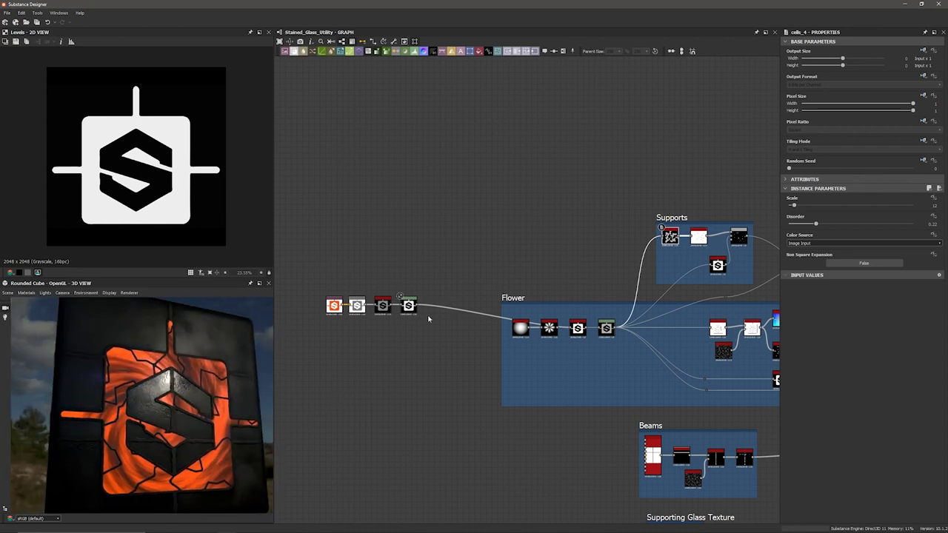
Try connecting the logo's Levels output to the Flower frame's Shape Mapper, preview that node and inspect the pattern on the cube.
scroll(437, 322, "up", 3)
left_click_drag(386, 282, 643, 327)
double_click(661, 329)
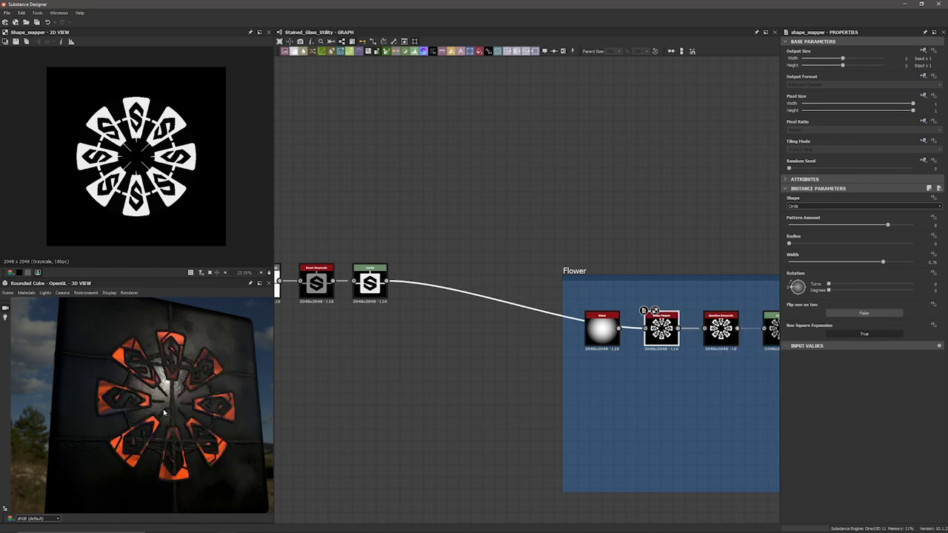
scroll(164, 413, "up", 3)
left_click_drag(174, 433, 166, 428)
Review the whole node graph, from the Flower frame through to the Outputs.
scroll(166, 427, "down", 5)
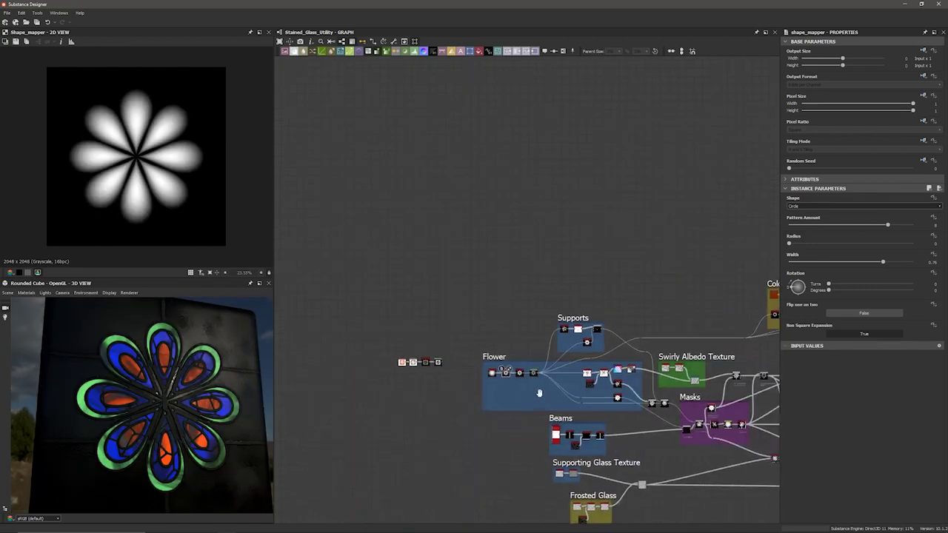
scroll(496, 376, "down", 5)
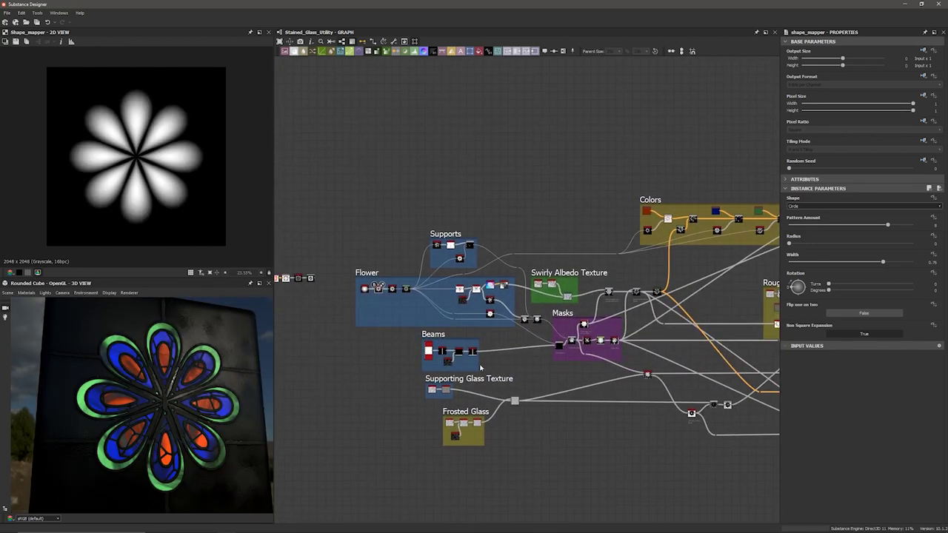
middle_click_drag(496, 375, 454, 342)
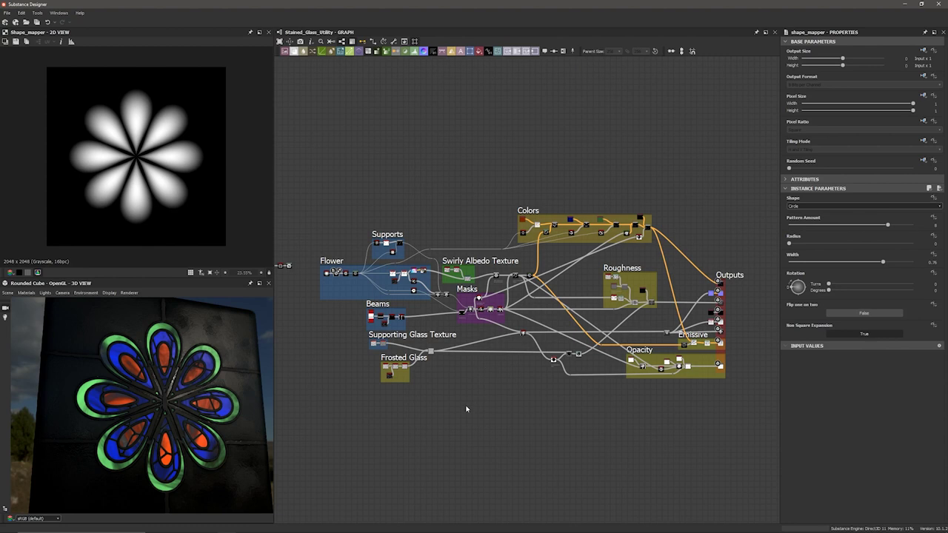